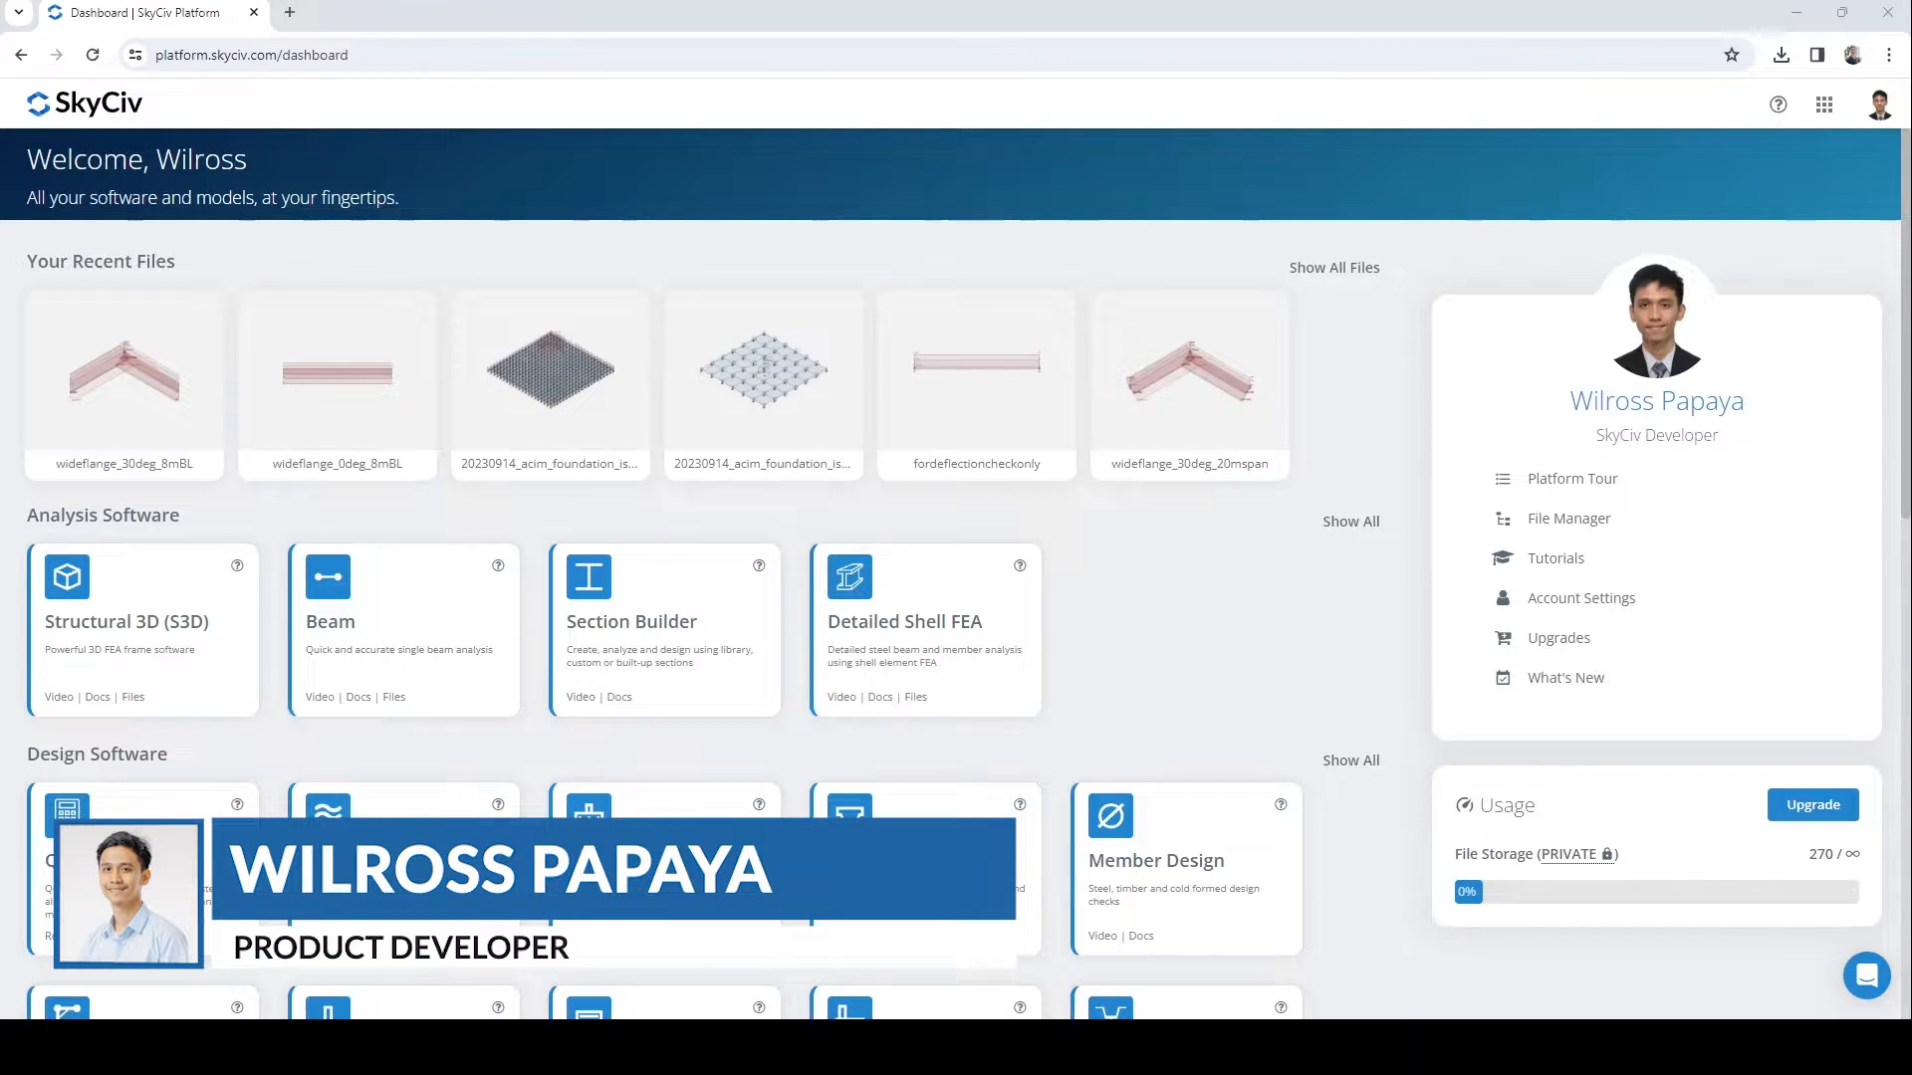
- Open Foundation Design and start a project with the American Concrete Institute (2014) code and Metric units
mouse_move(759, 801)
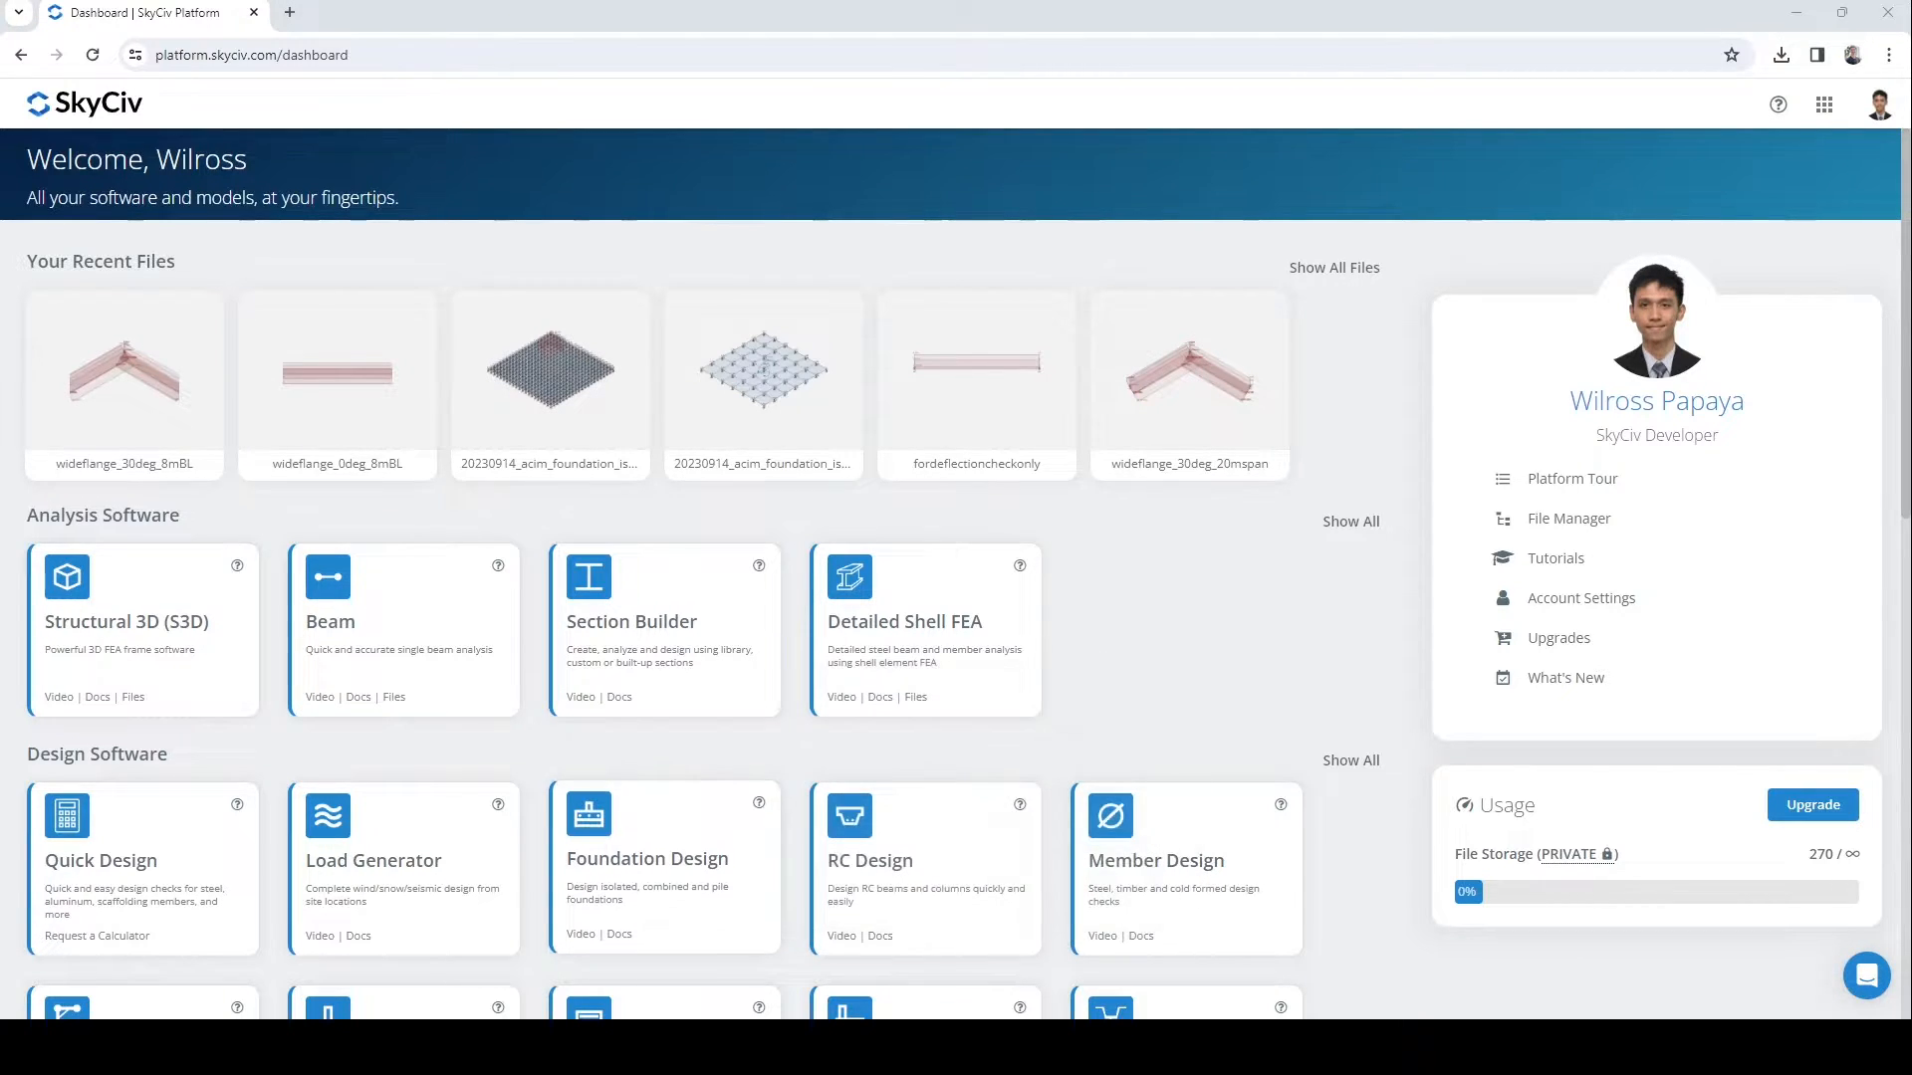
click(706, 817)
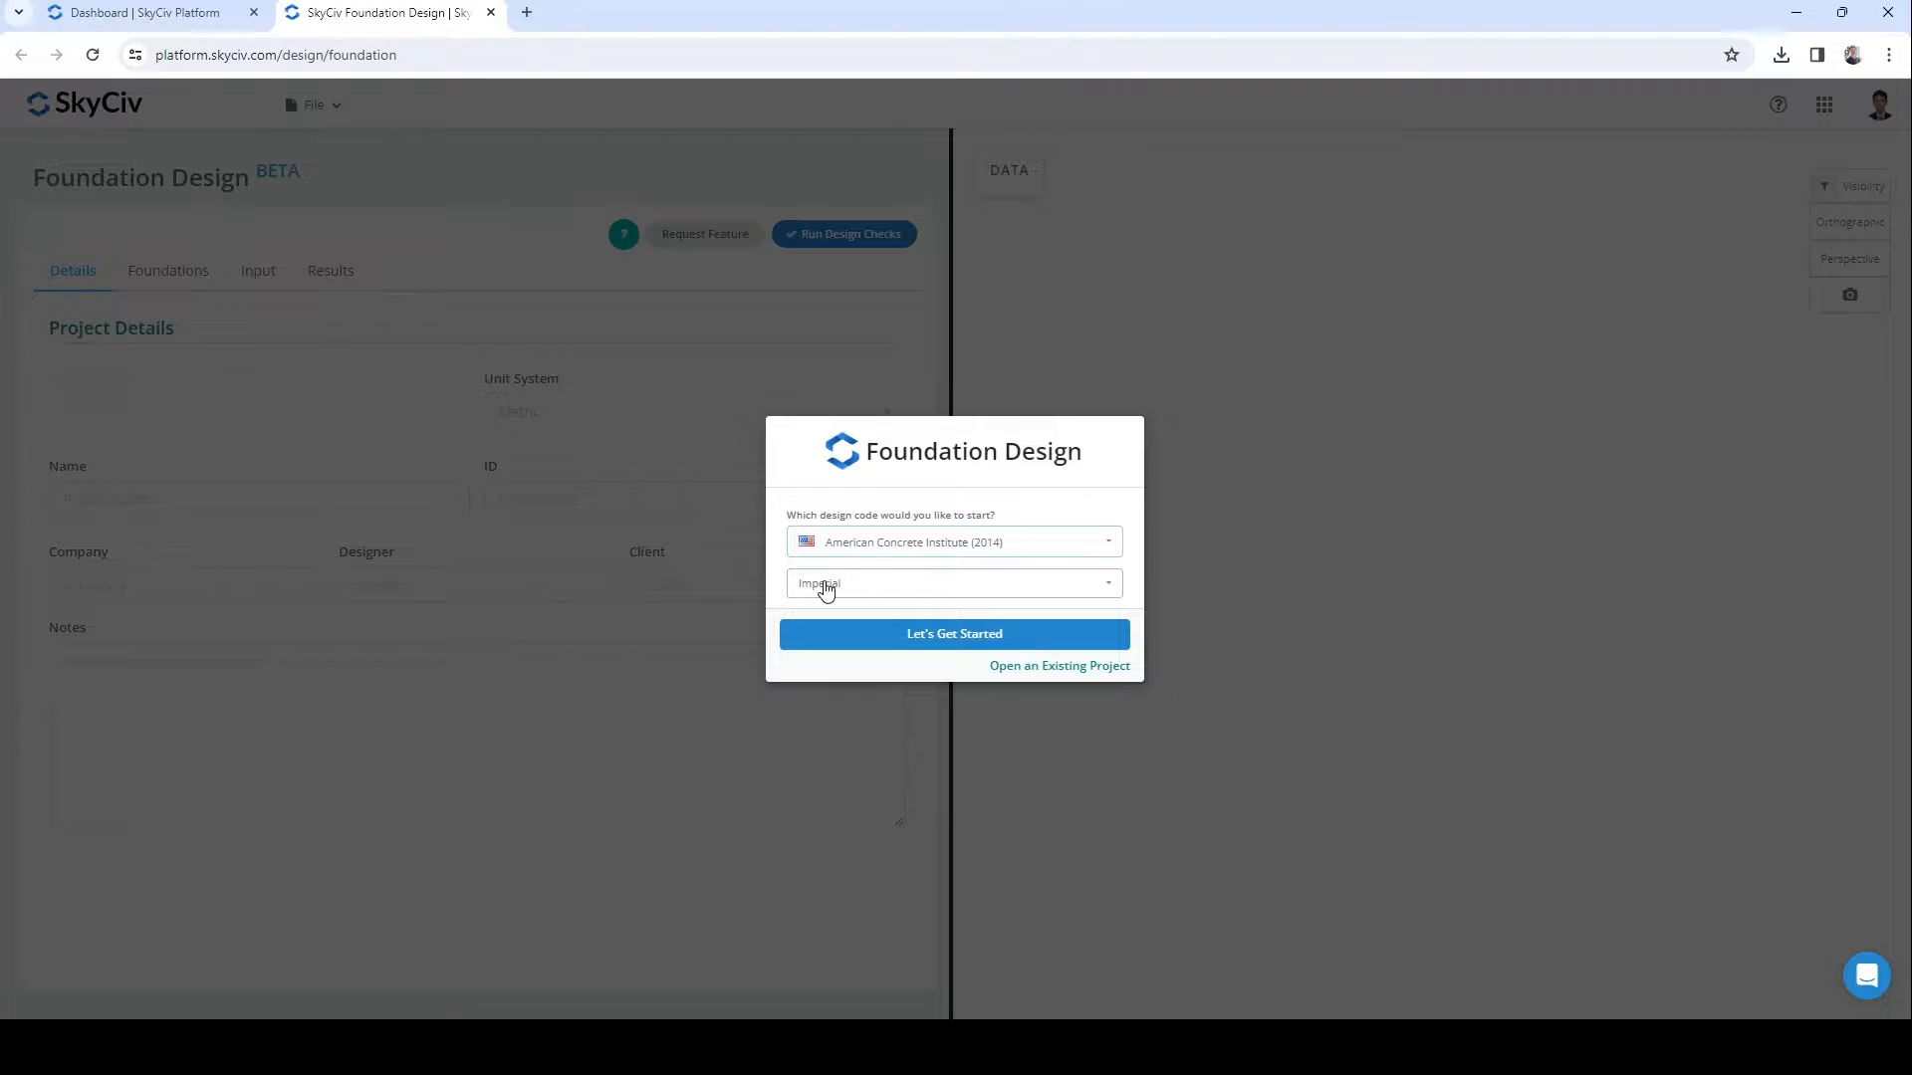
click(853, 545)
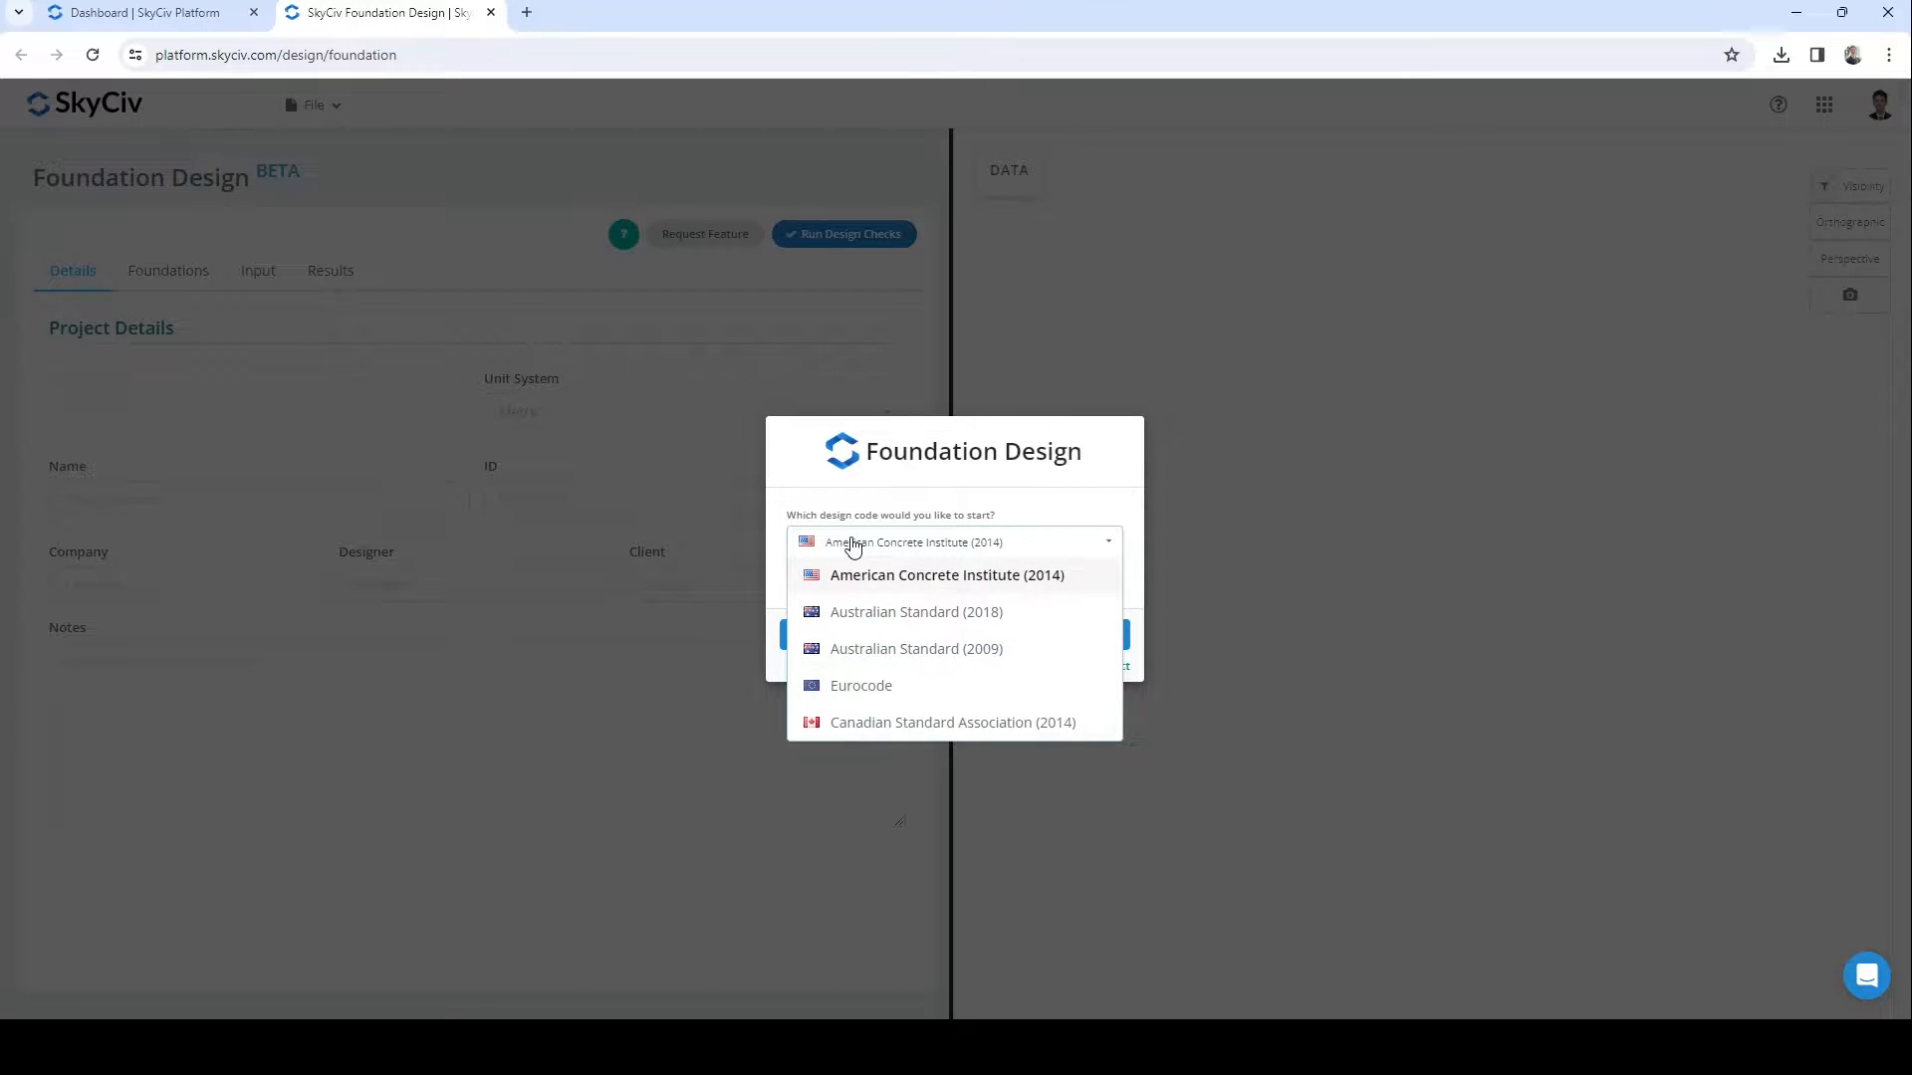
click(853, 545)
click(862, 585)
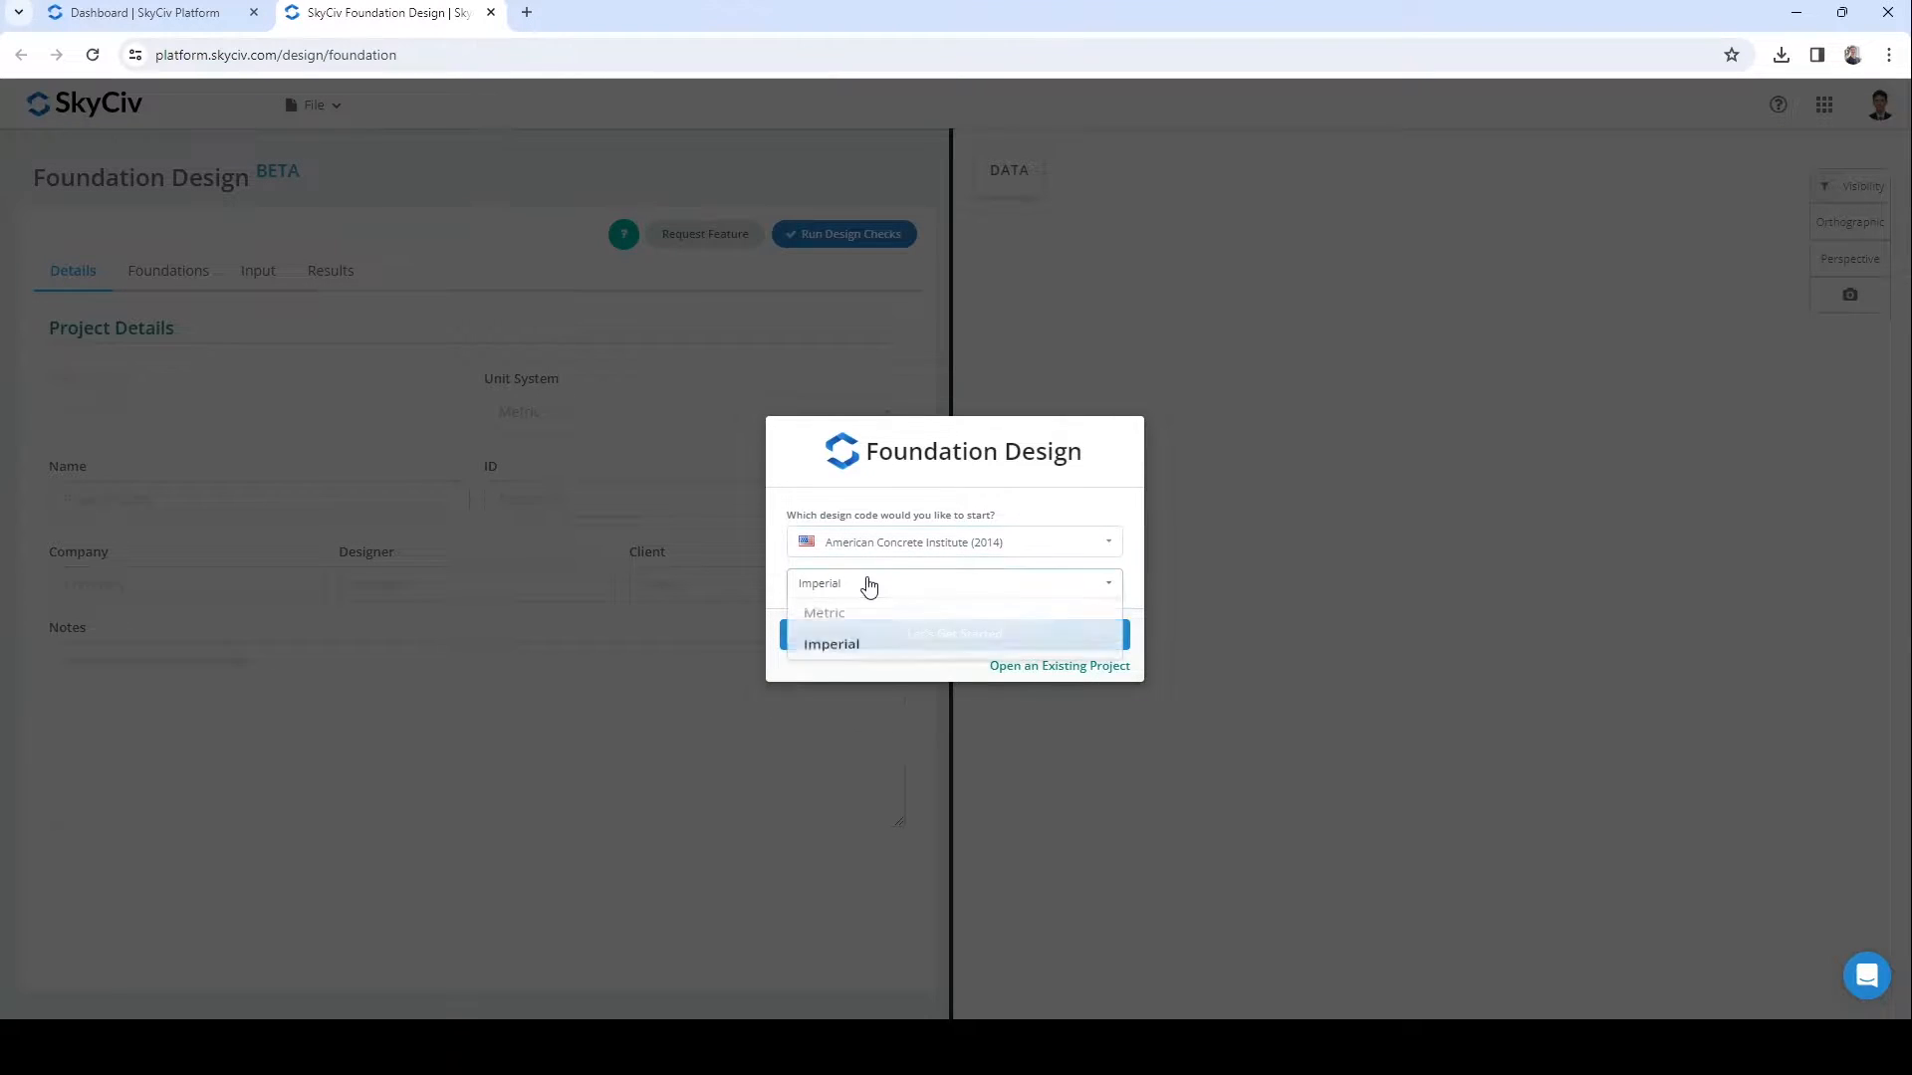
click(865, 614)
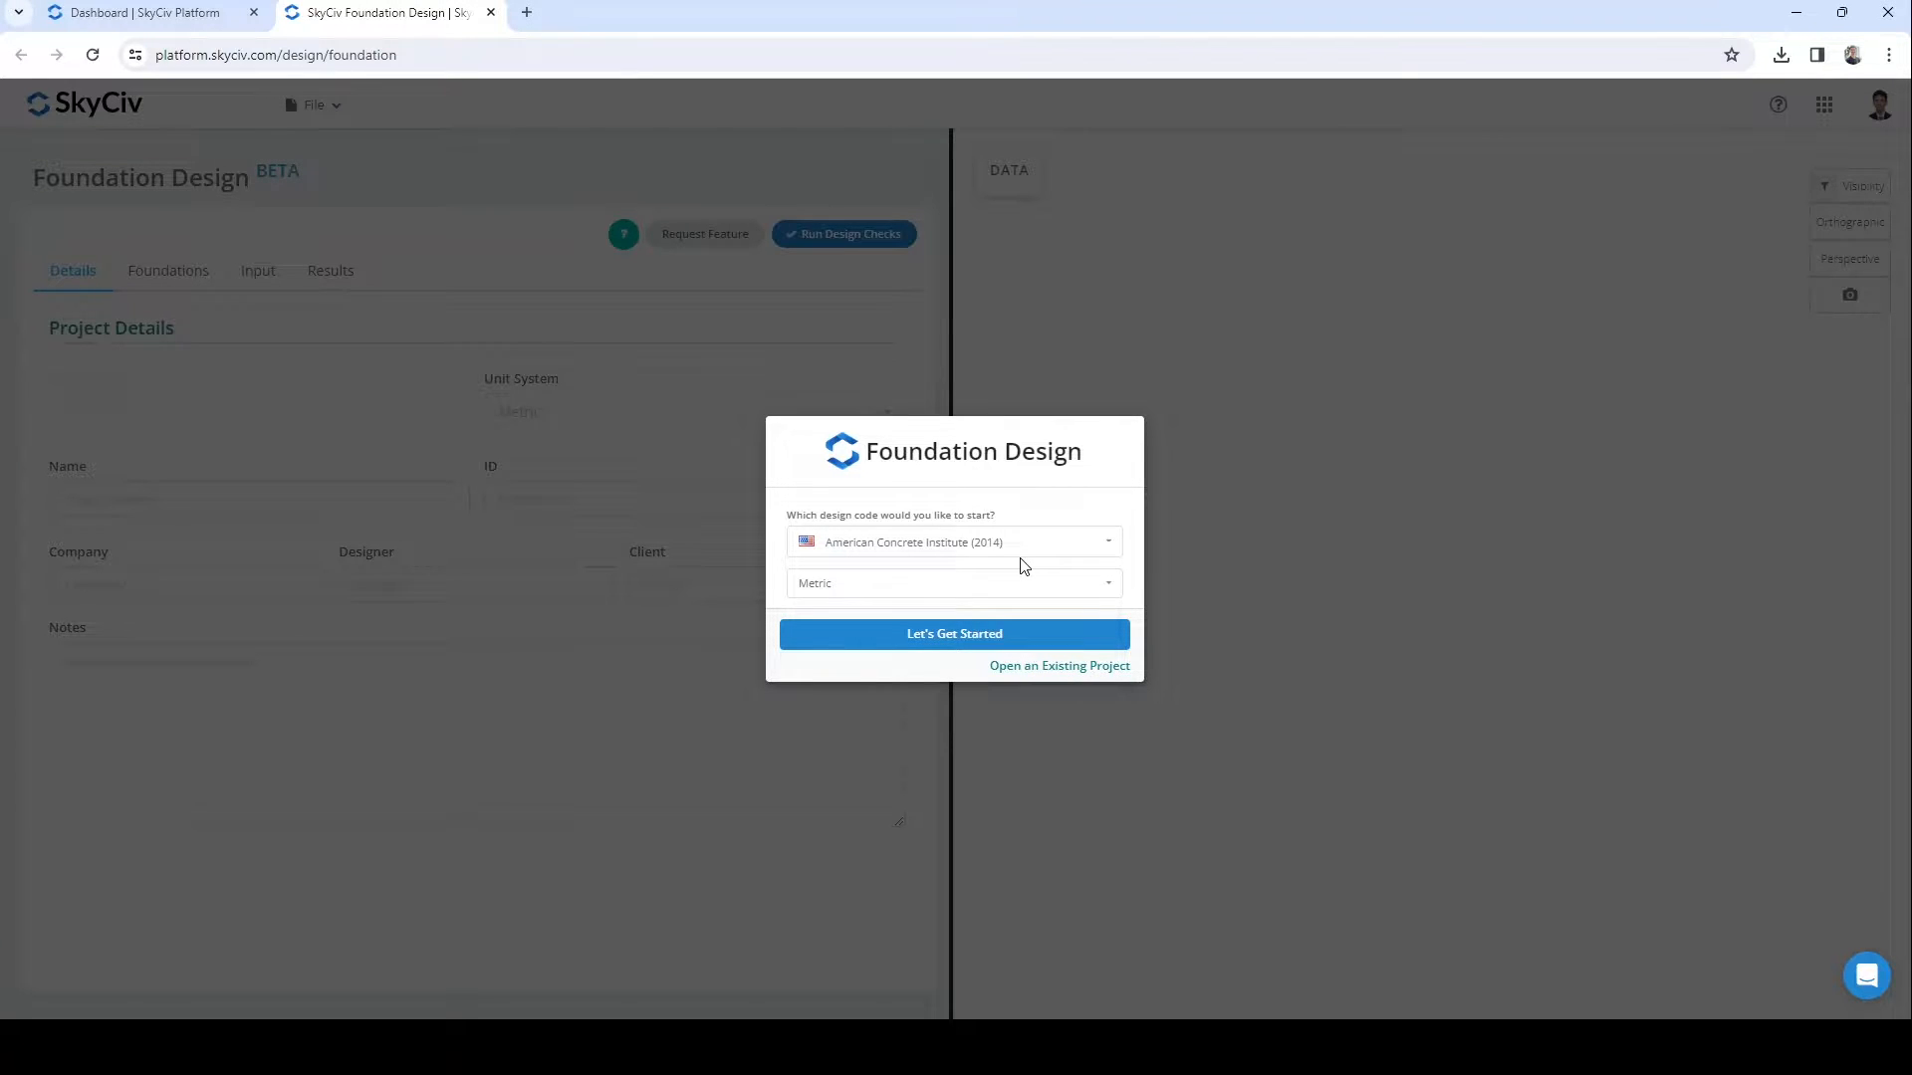
click(988, 632)
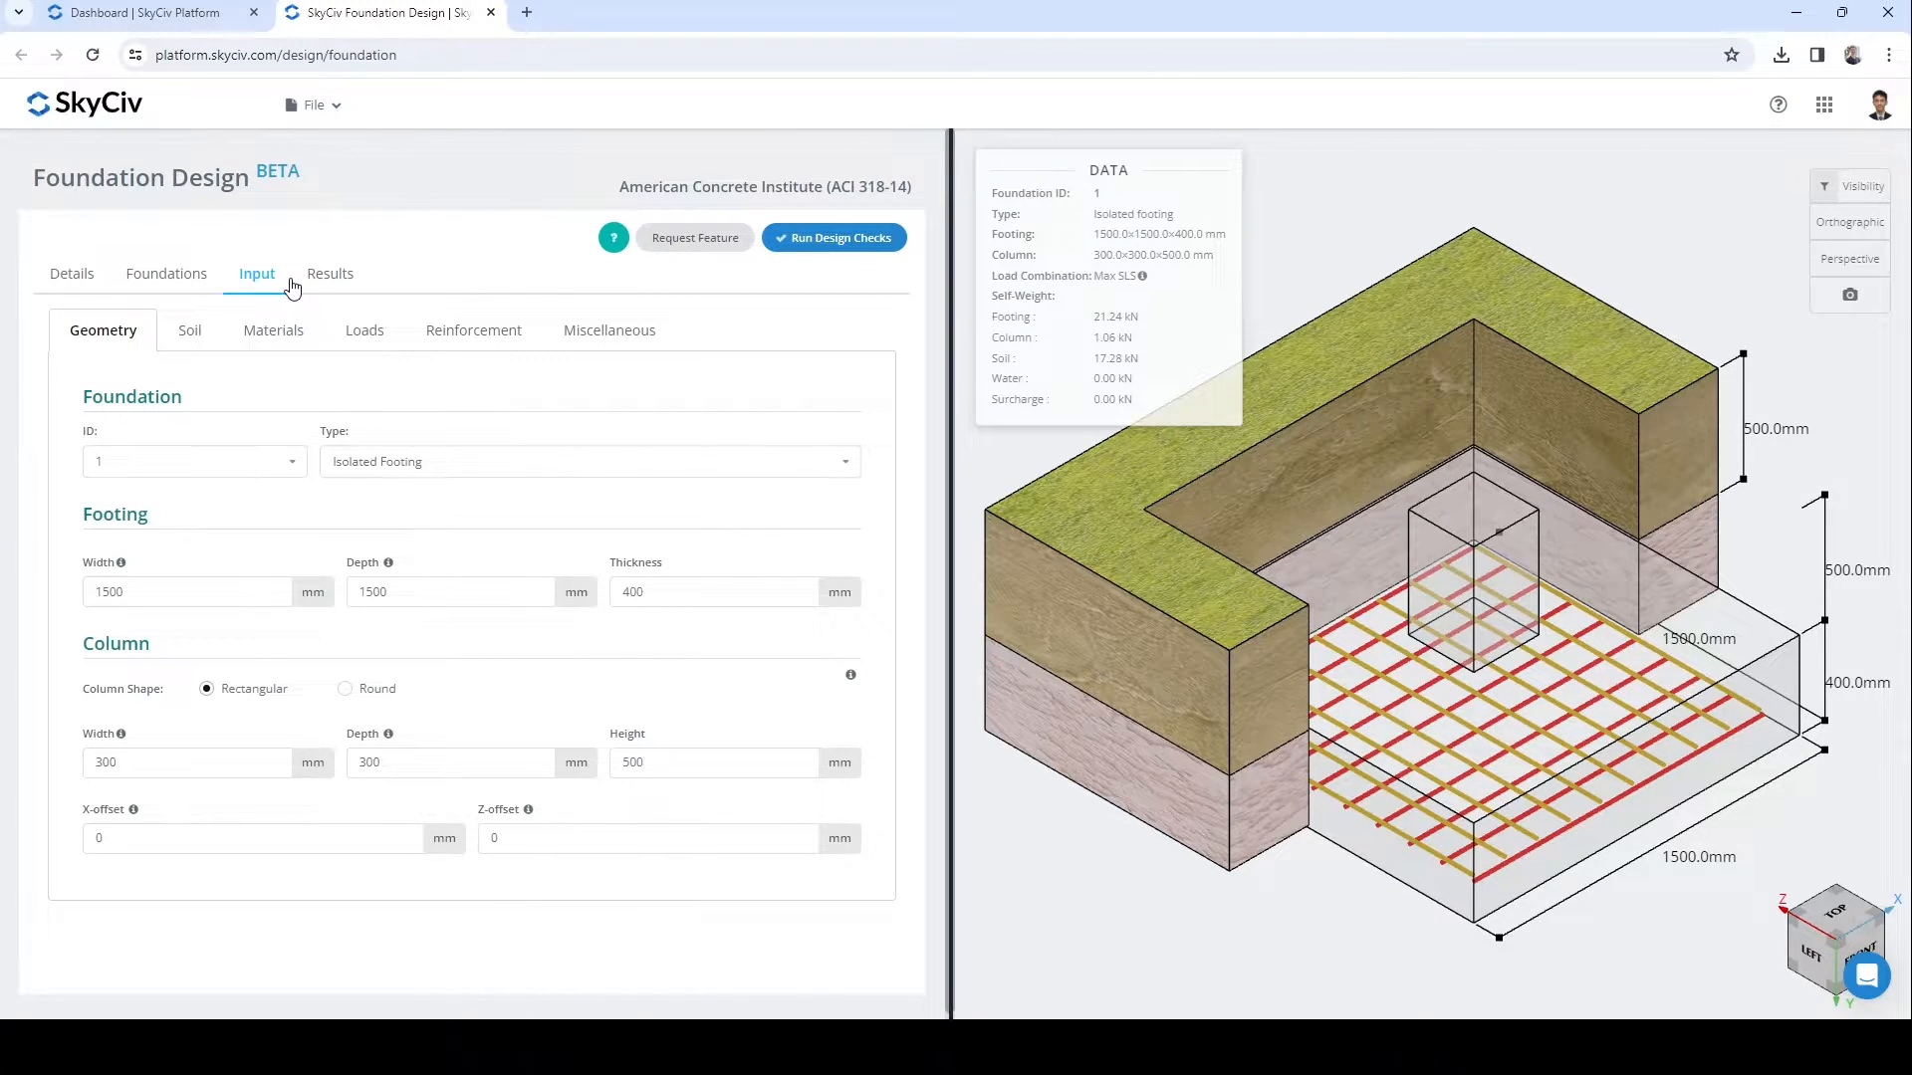
- Fill in the project name and set the project ID to 1 in the project details
click(80, 277)
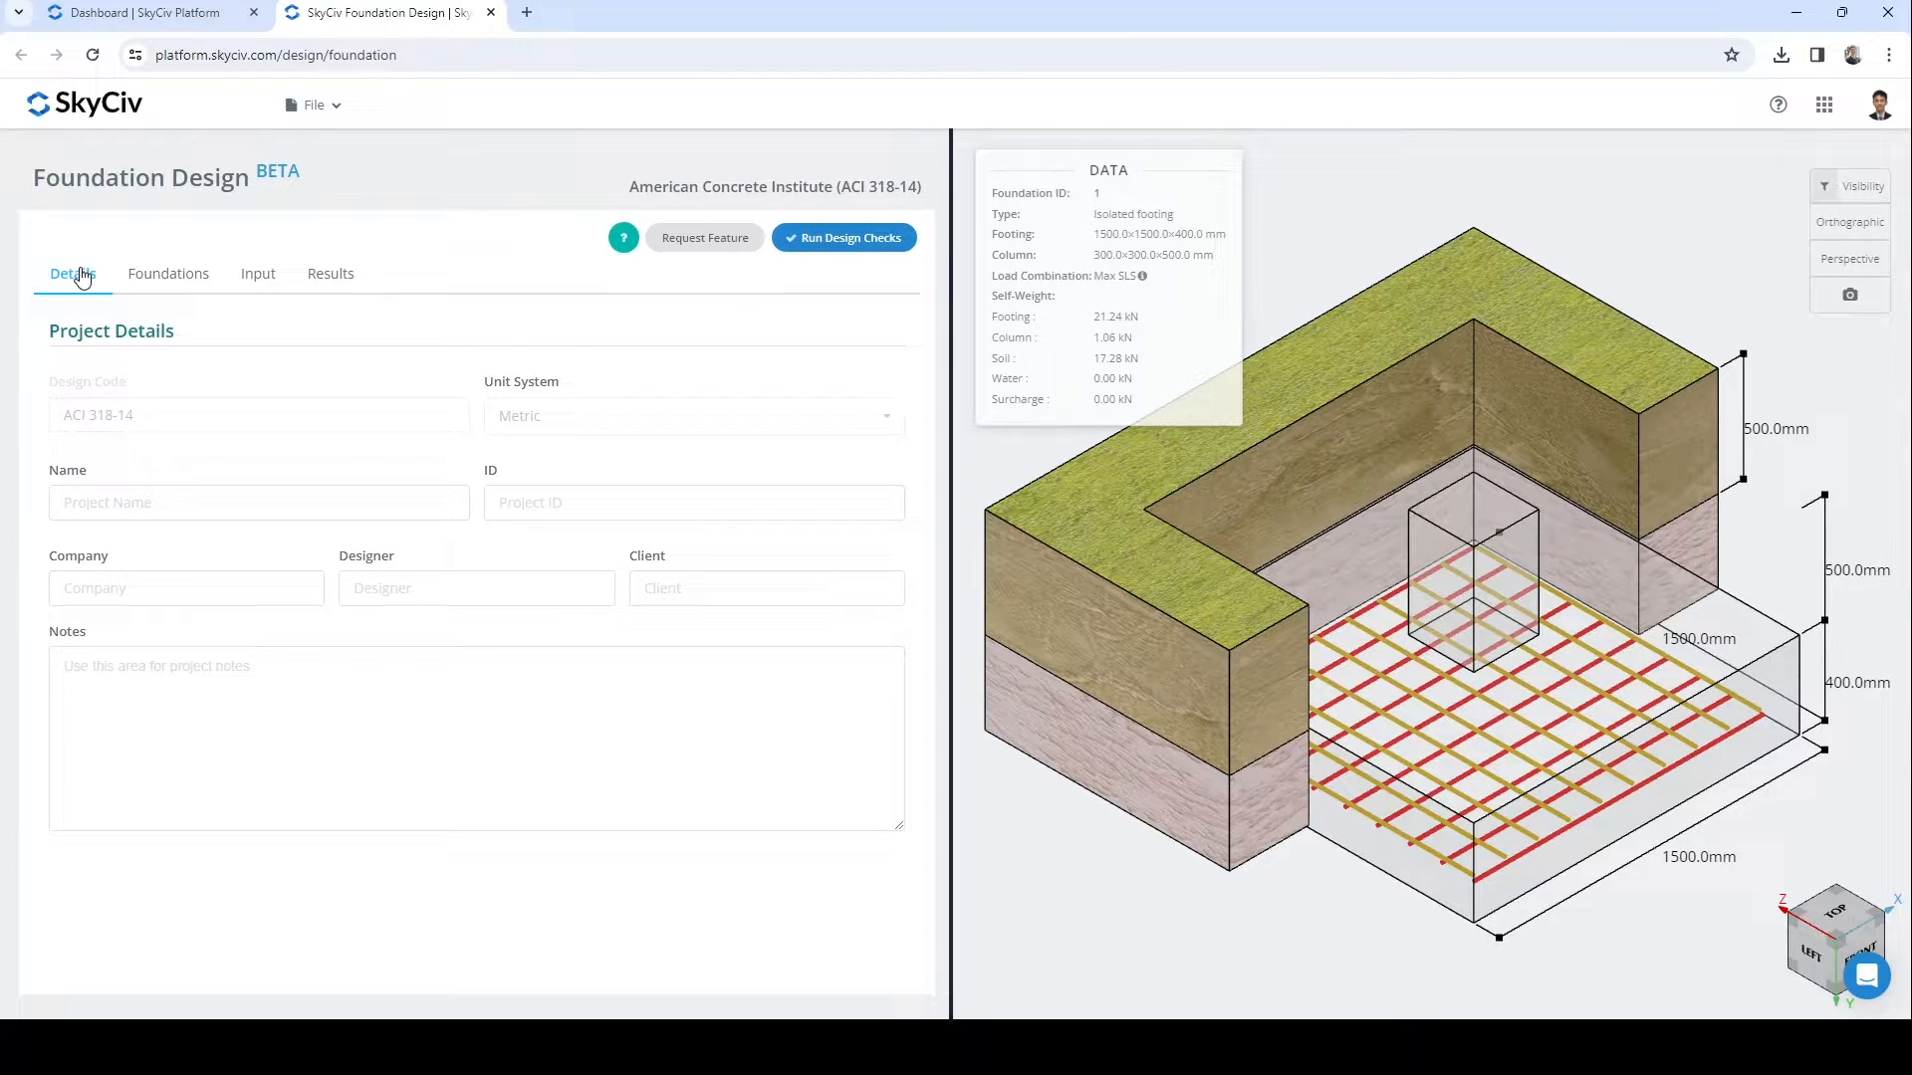
click(195, 502)
text(TRIAL)
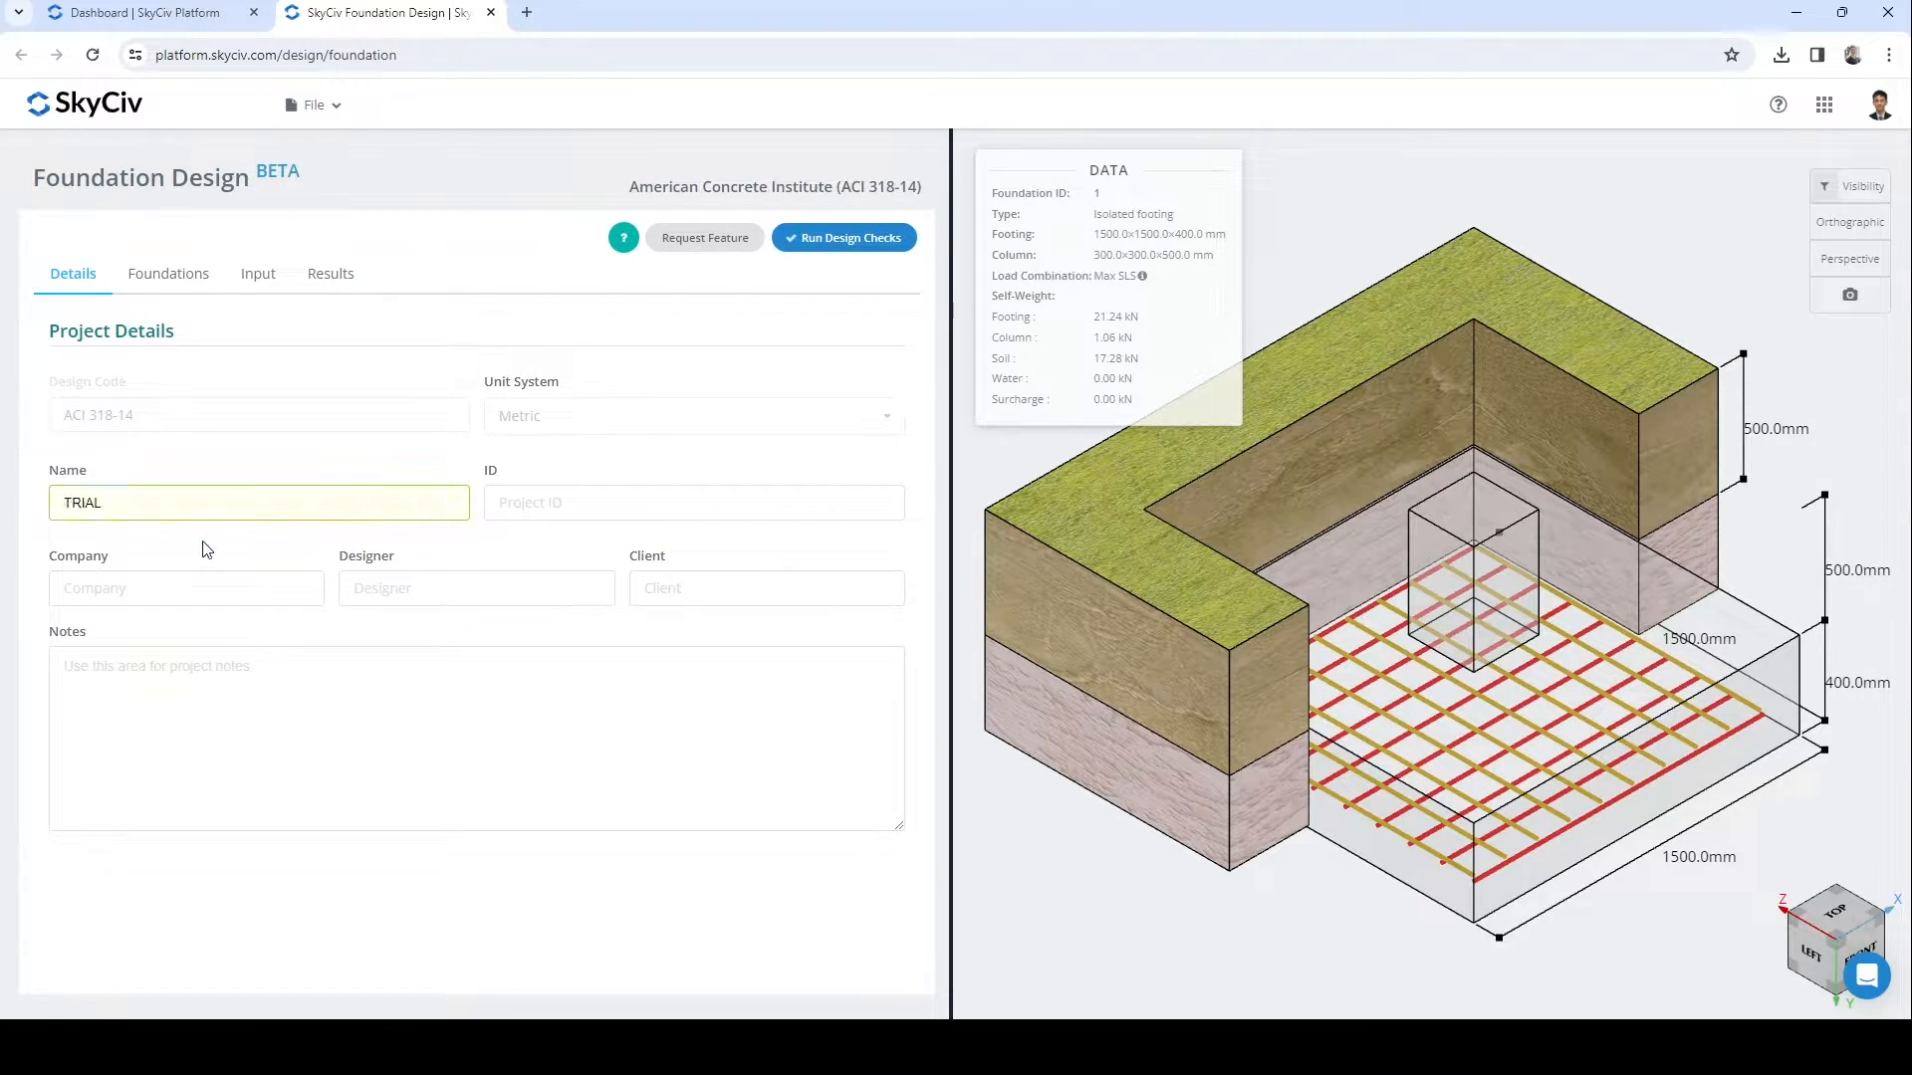
key(ctrl+a)
text(Wilross)
click(536, 503)
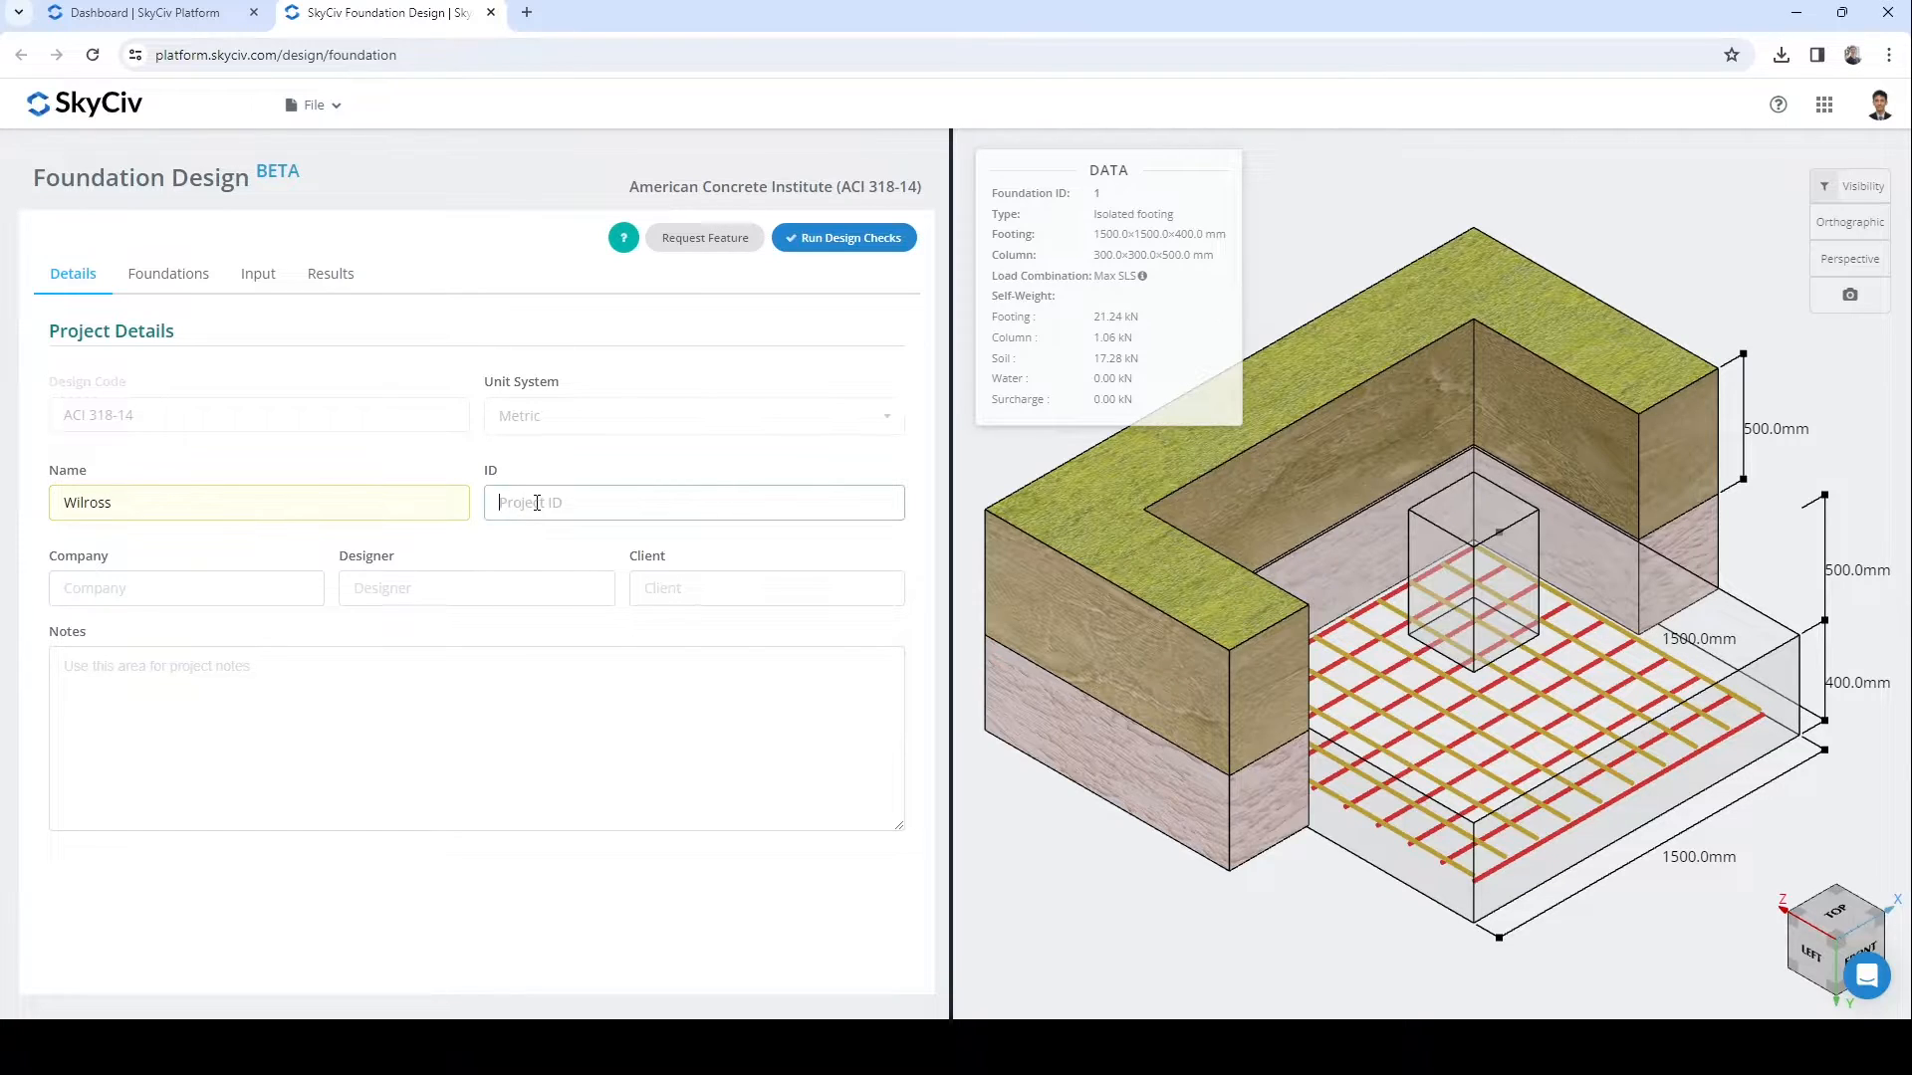
text(1)
- Enter SkyCiv as the company, the designer's initials, X as the client and Trial as the project note
click(207, 599)
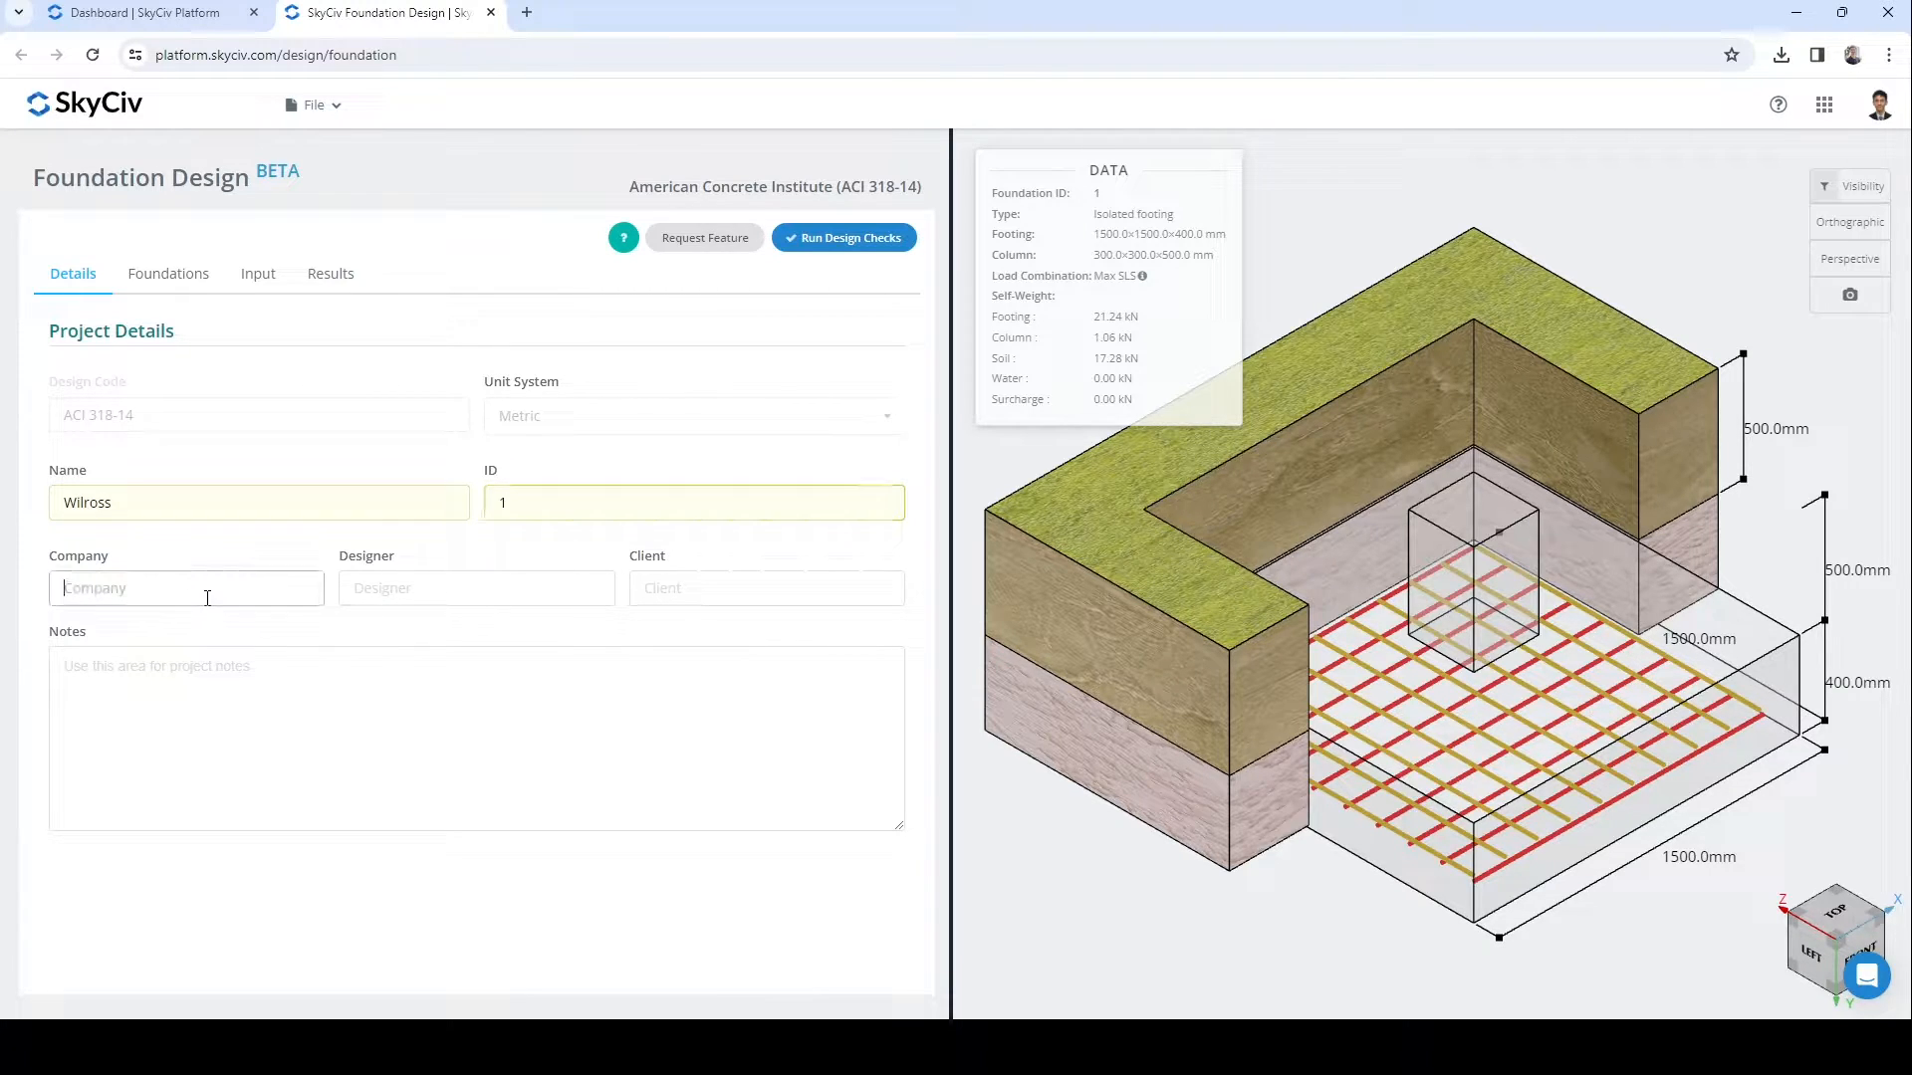
text(SkyCiv)
click(435, 585)
text(WP)
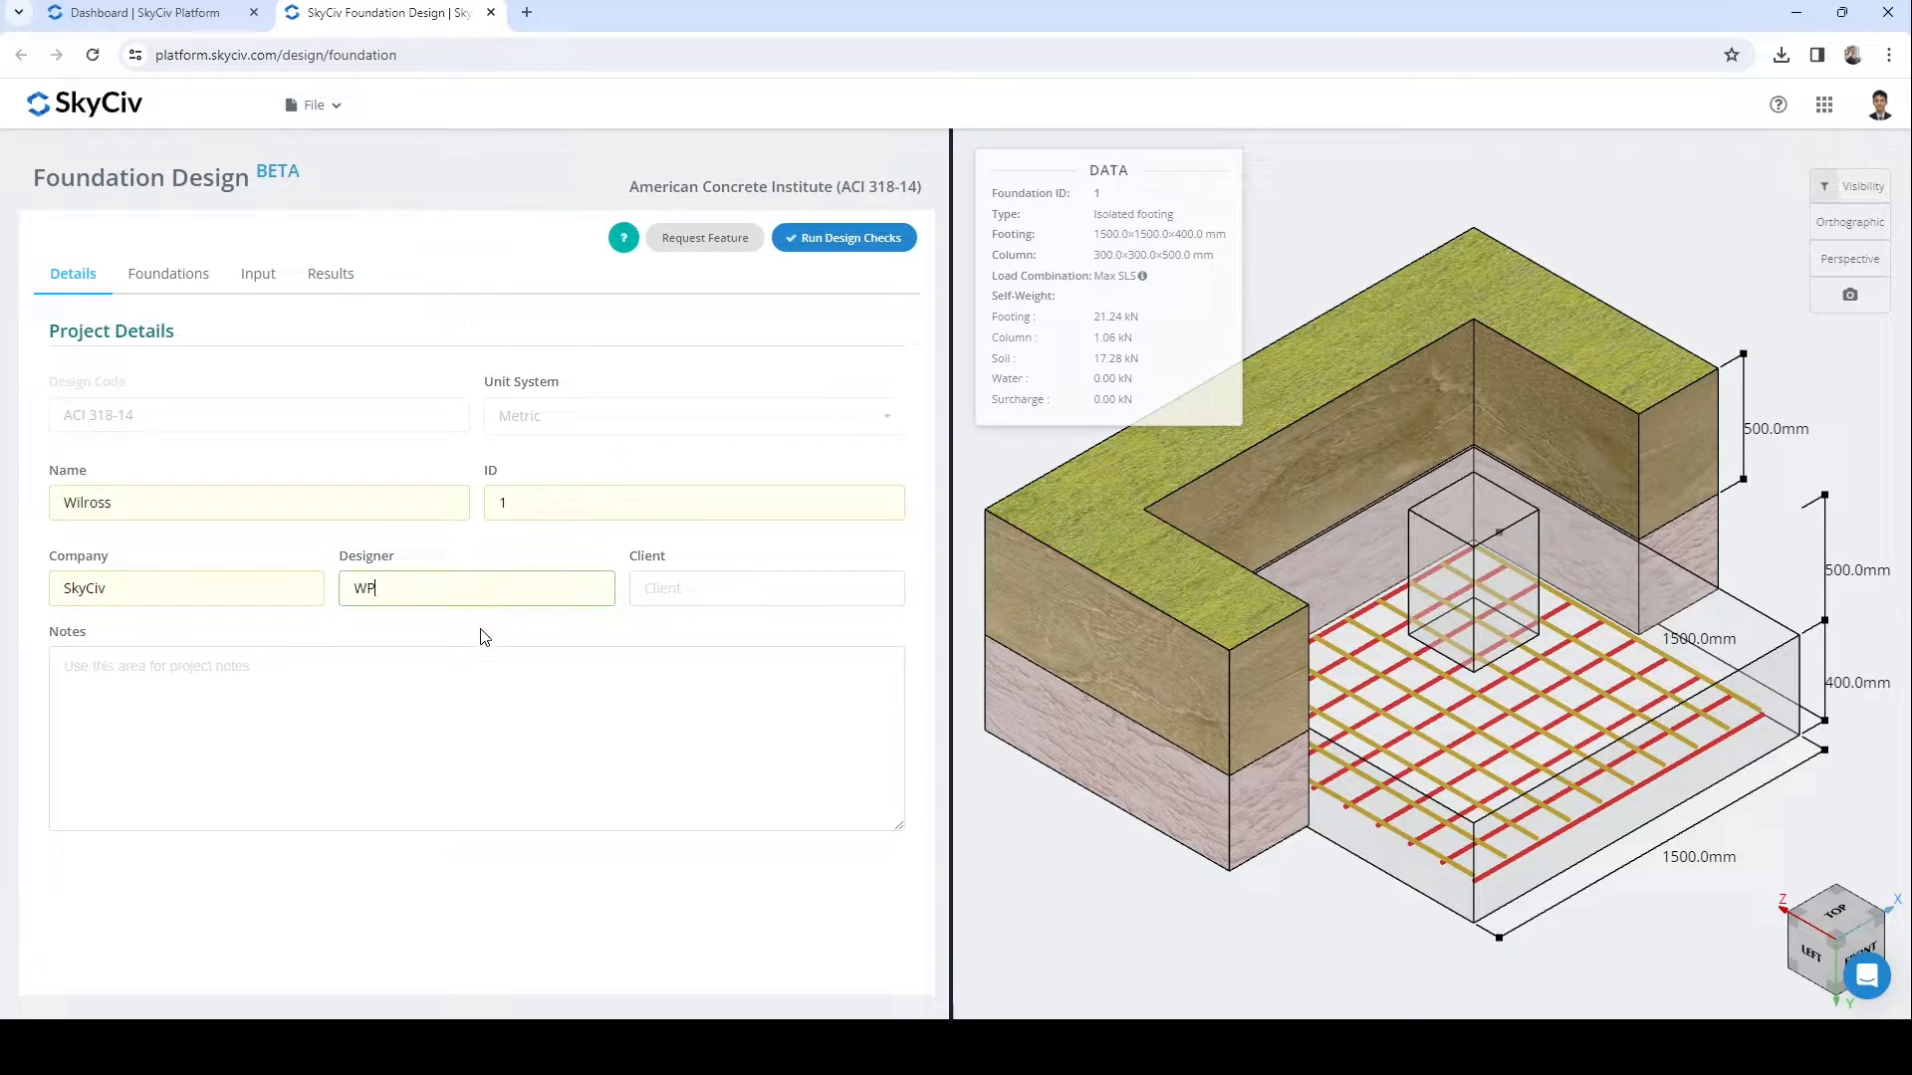
click(653, 586)
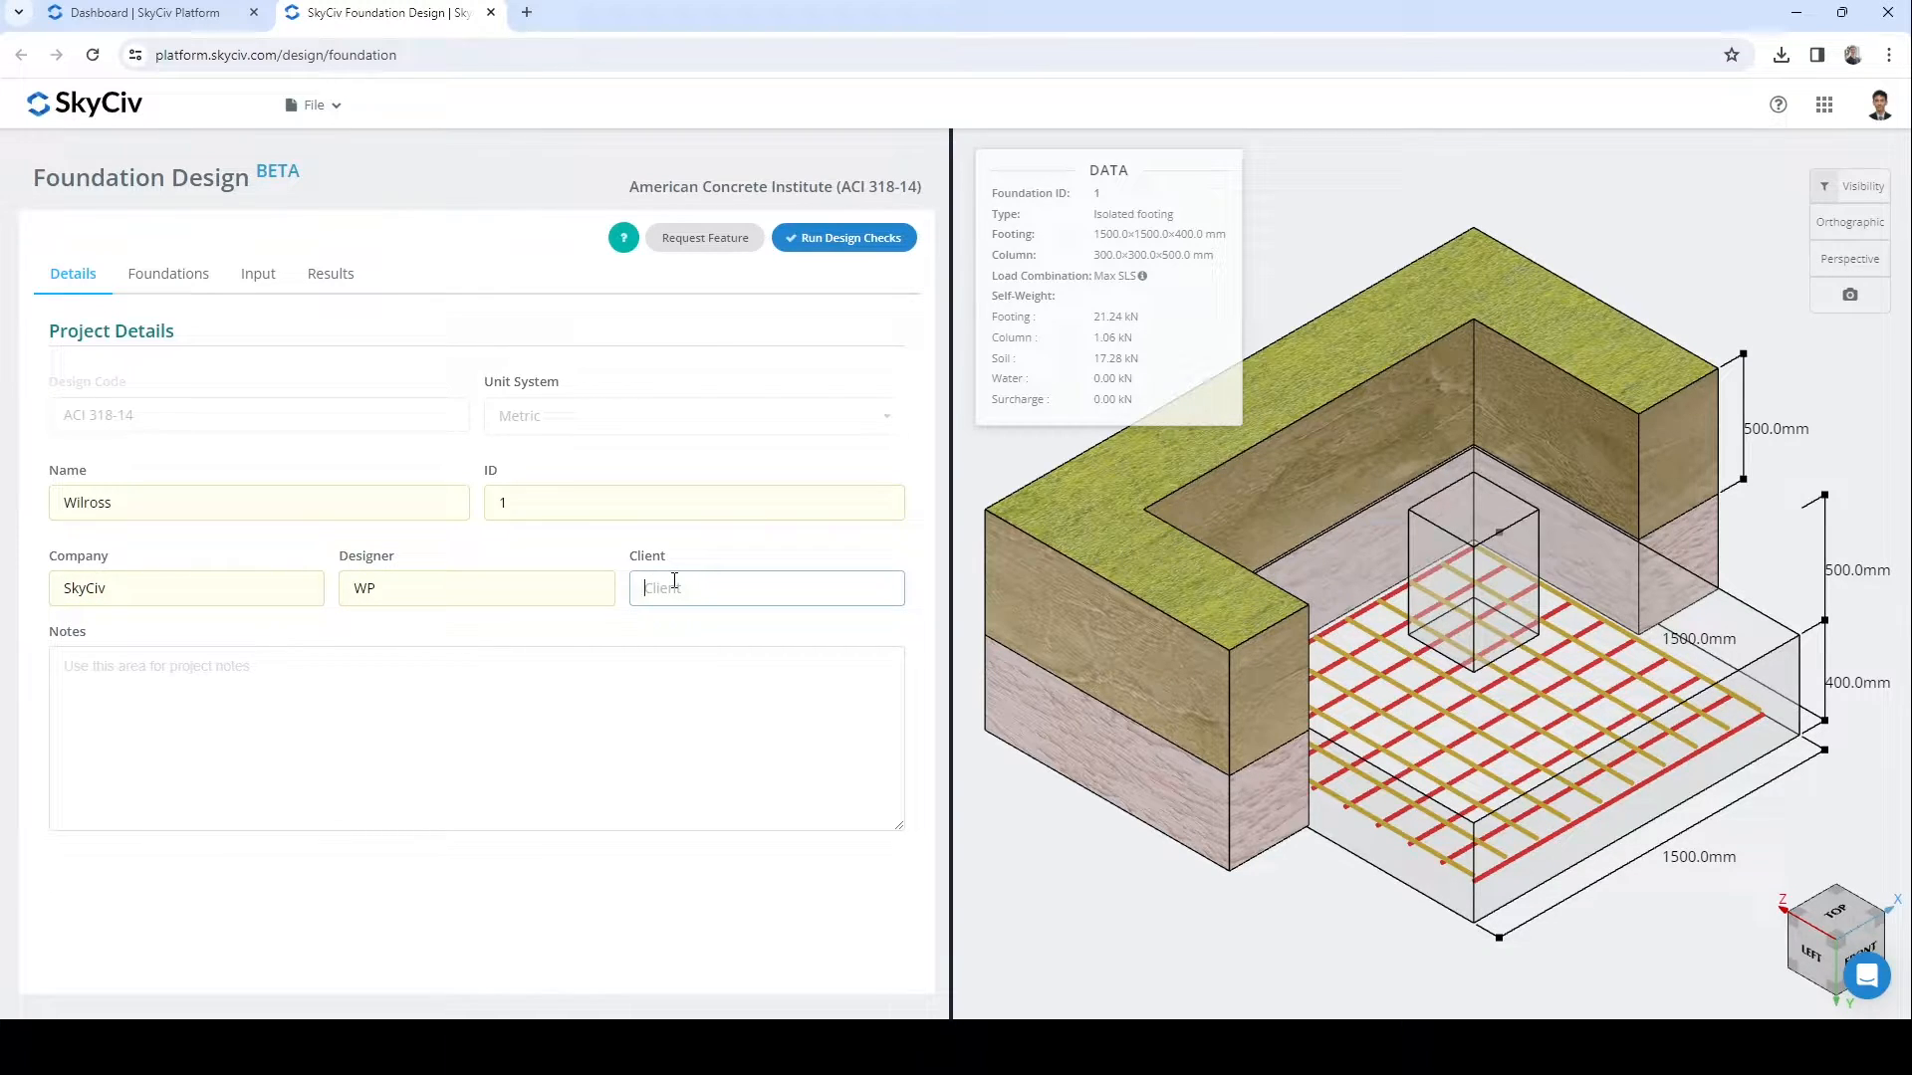
text(X)
click(498, 711)
text(Trial)
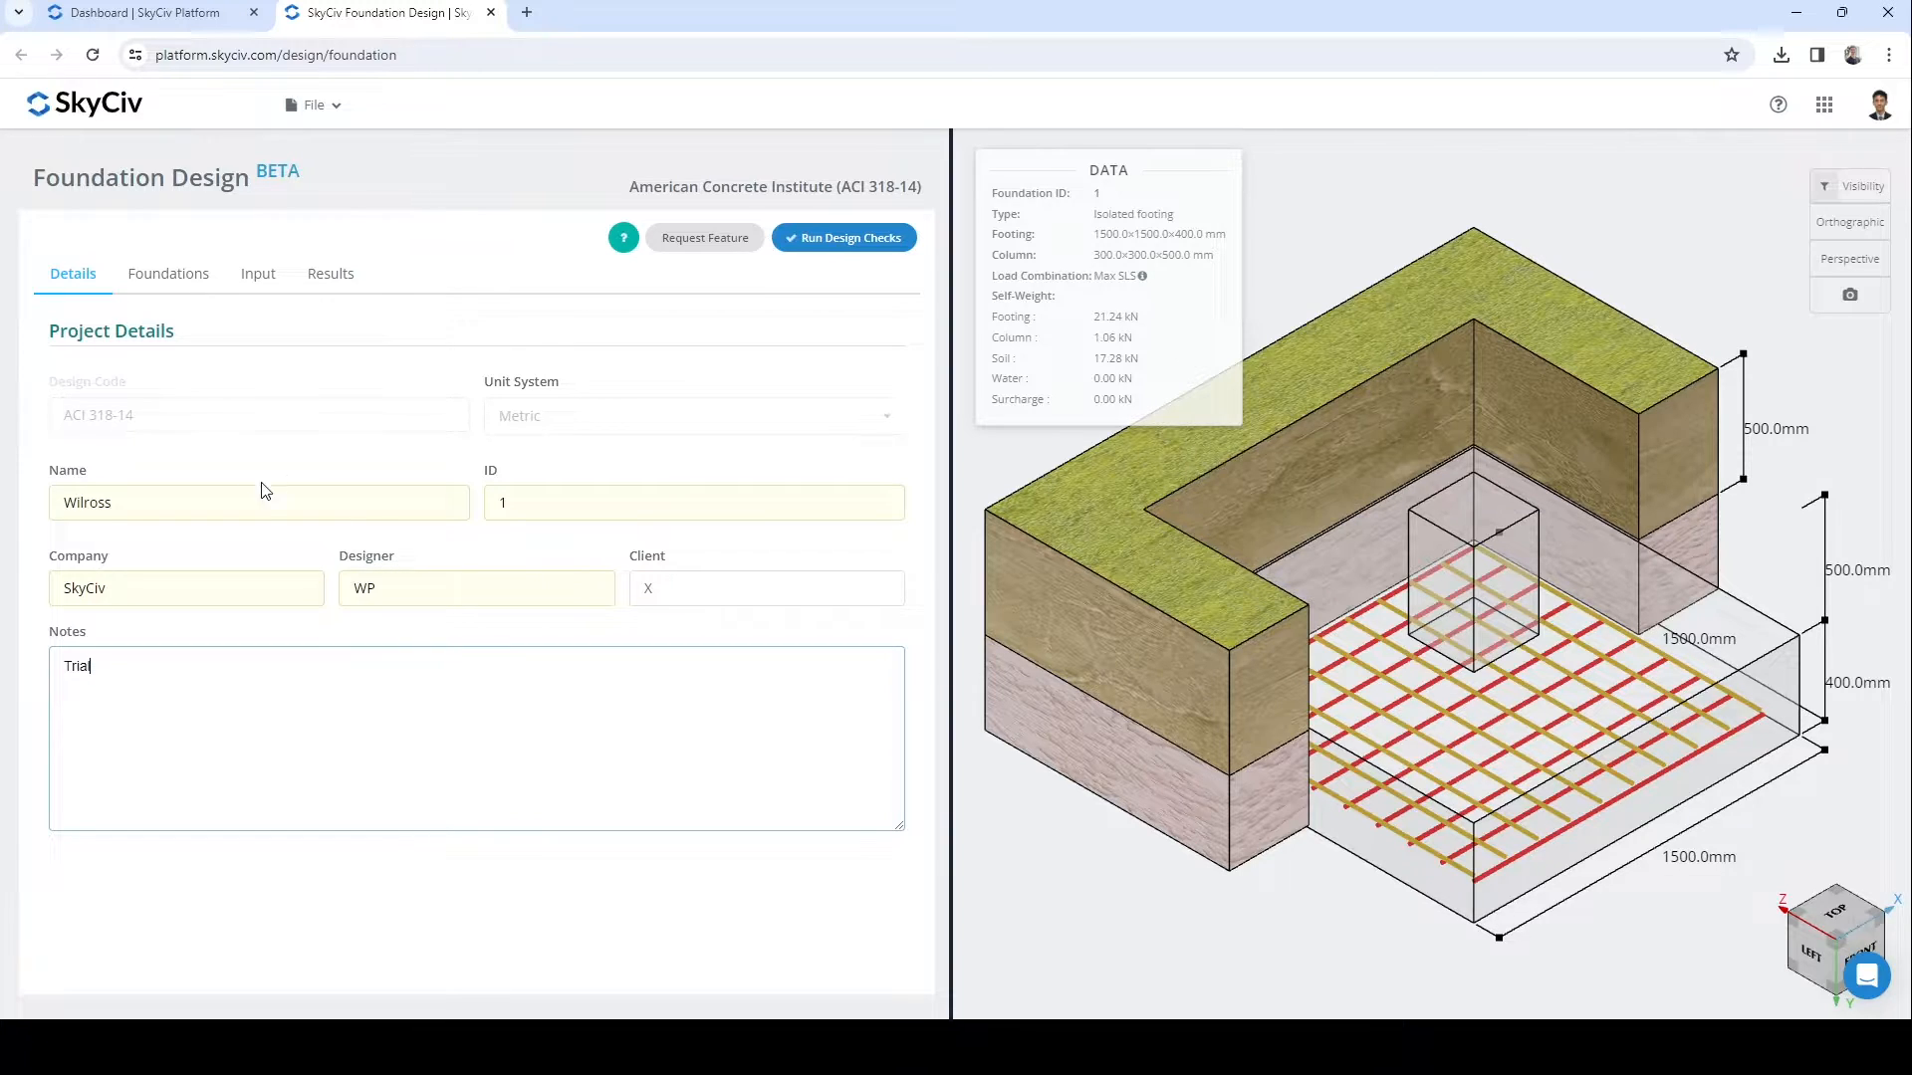
- Add two more isolated footings to the foundation data and delete both again
click(200, 293)
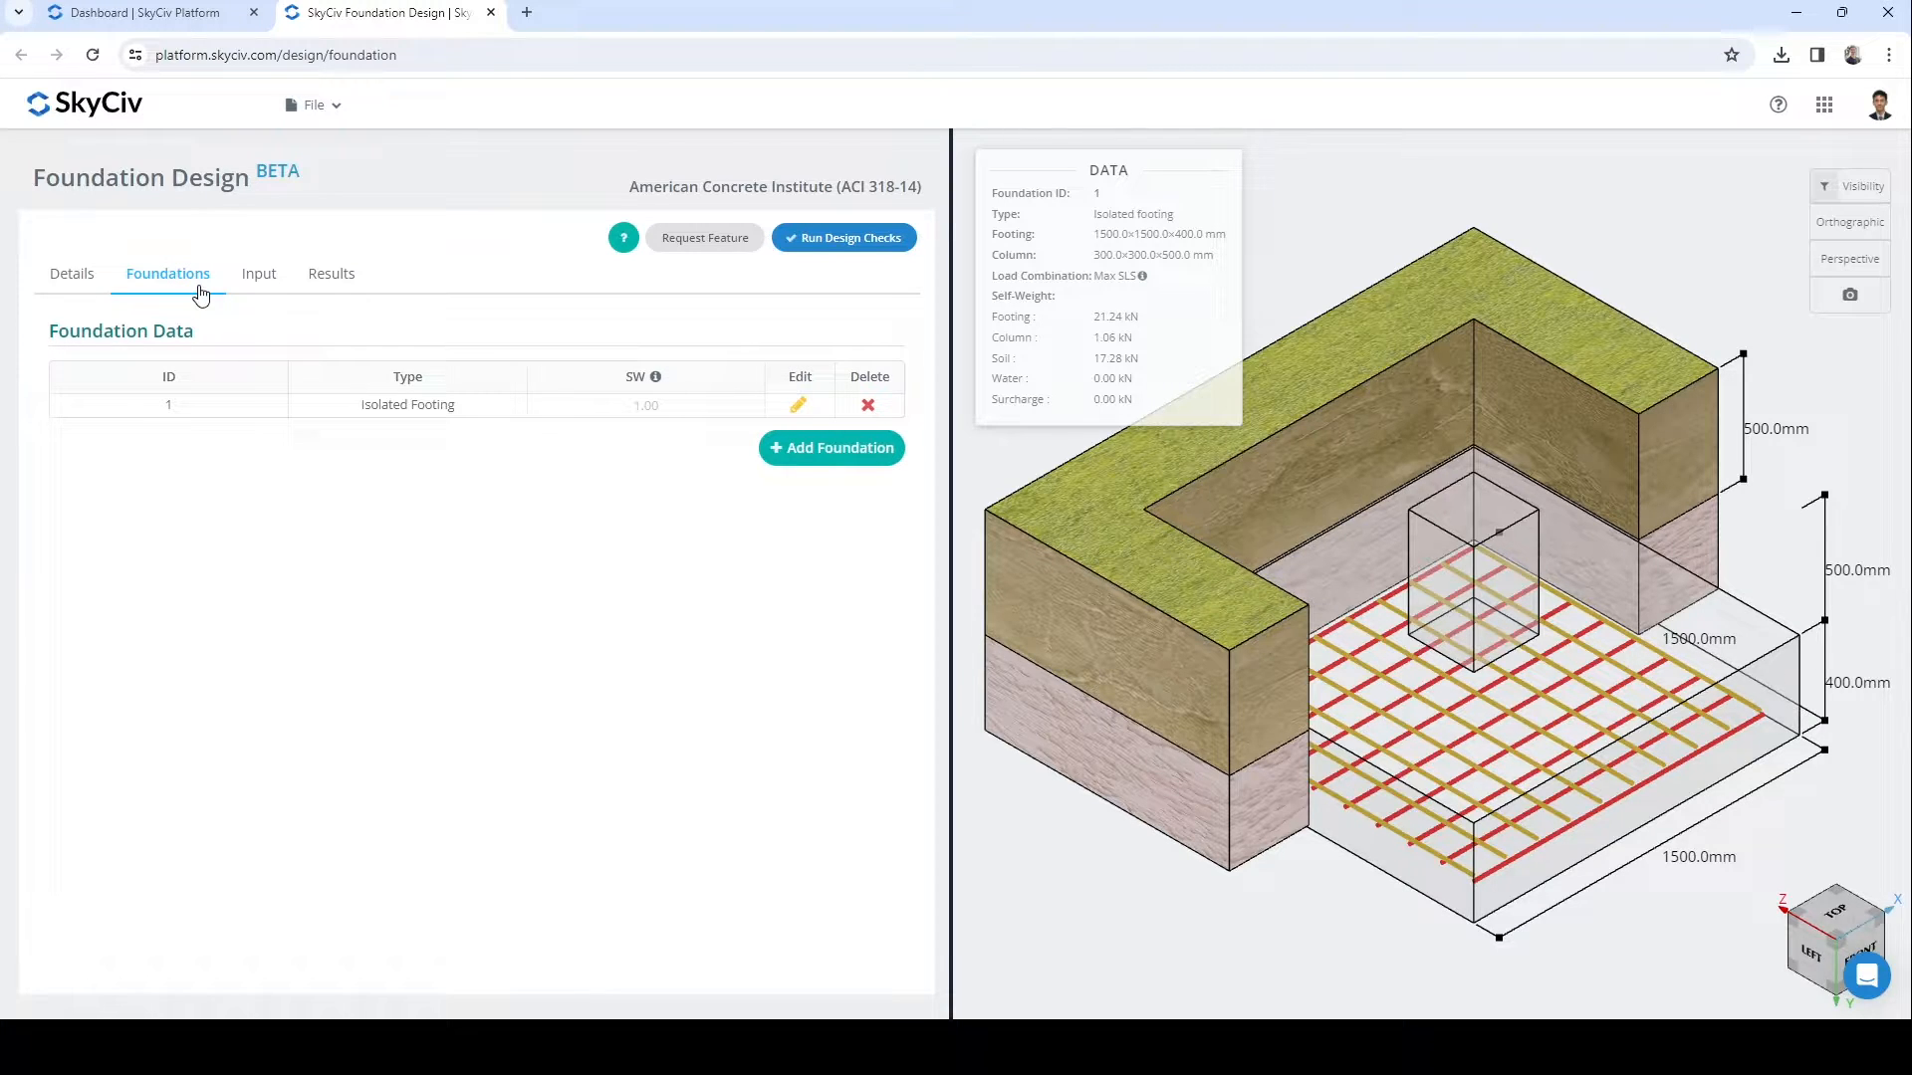
click(809, 450)
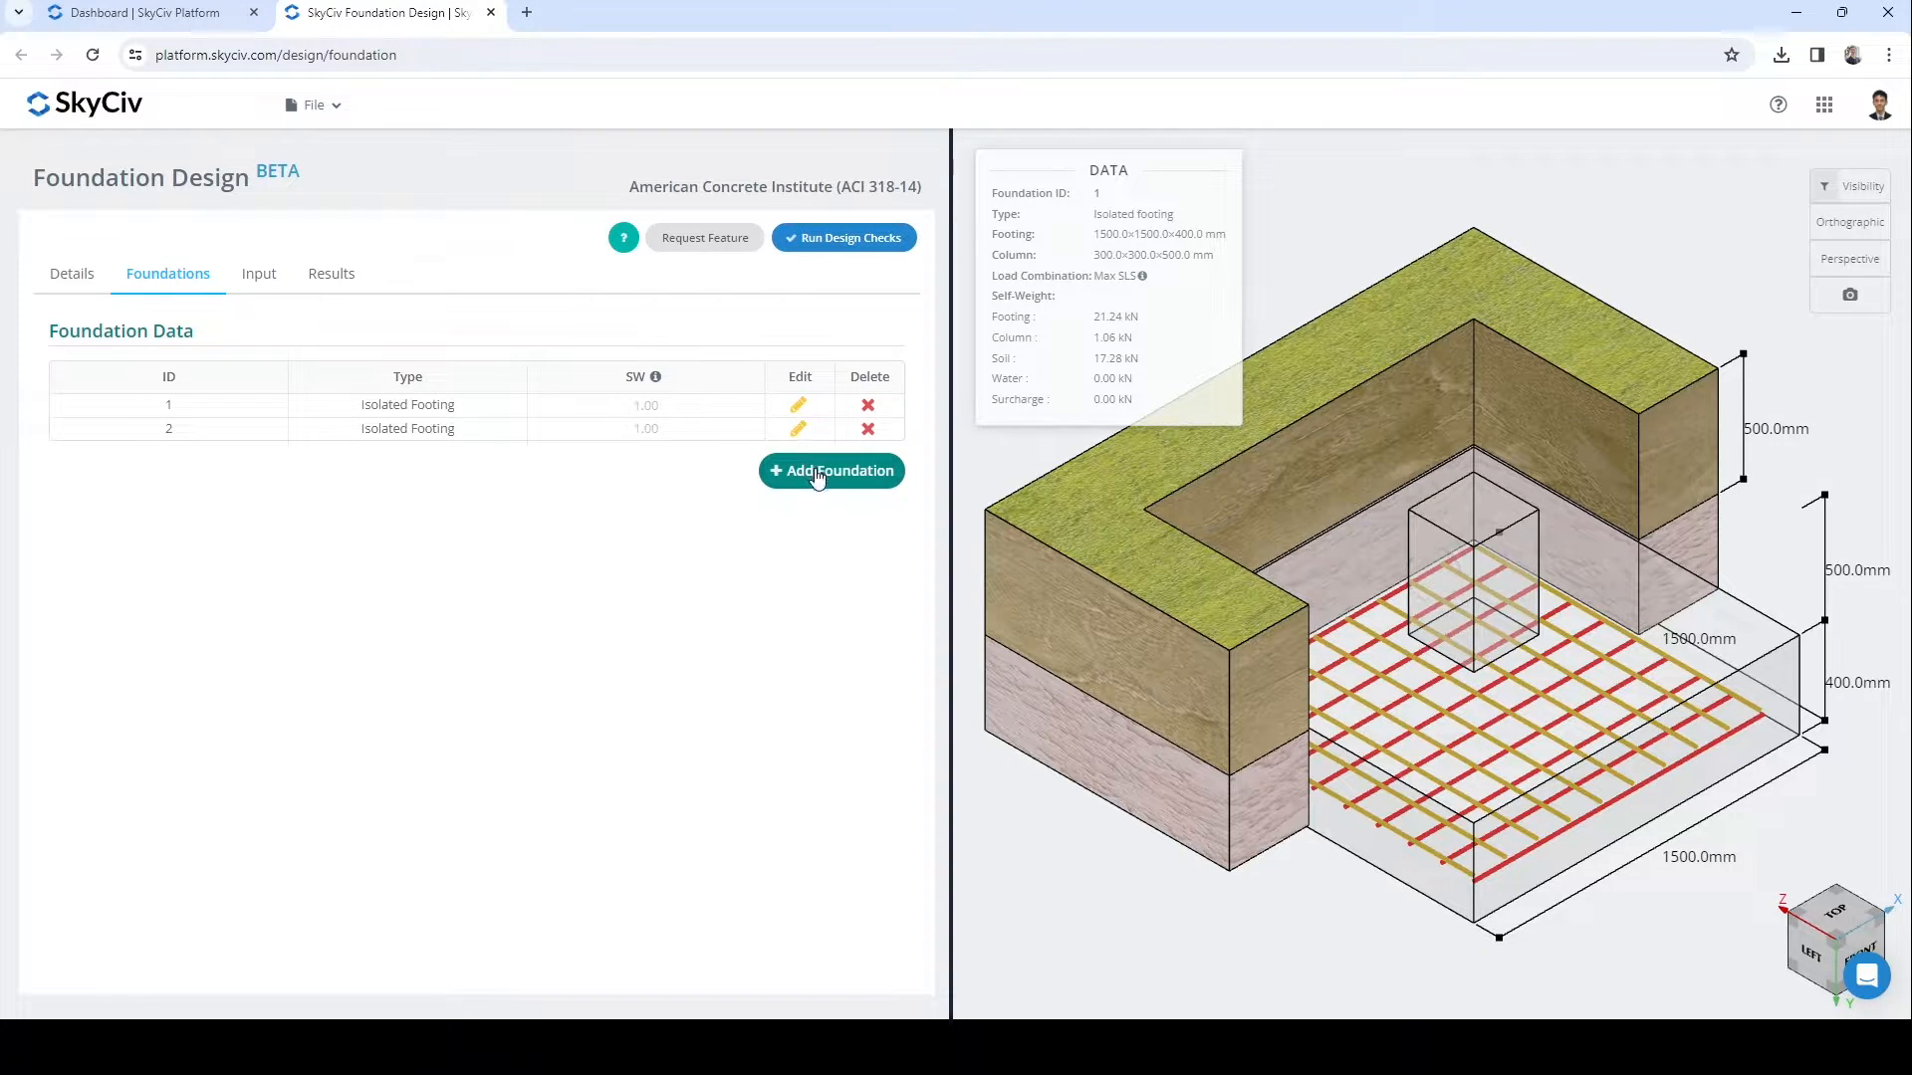
click(812, 468)
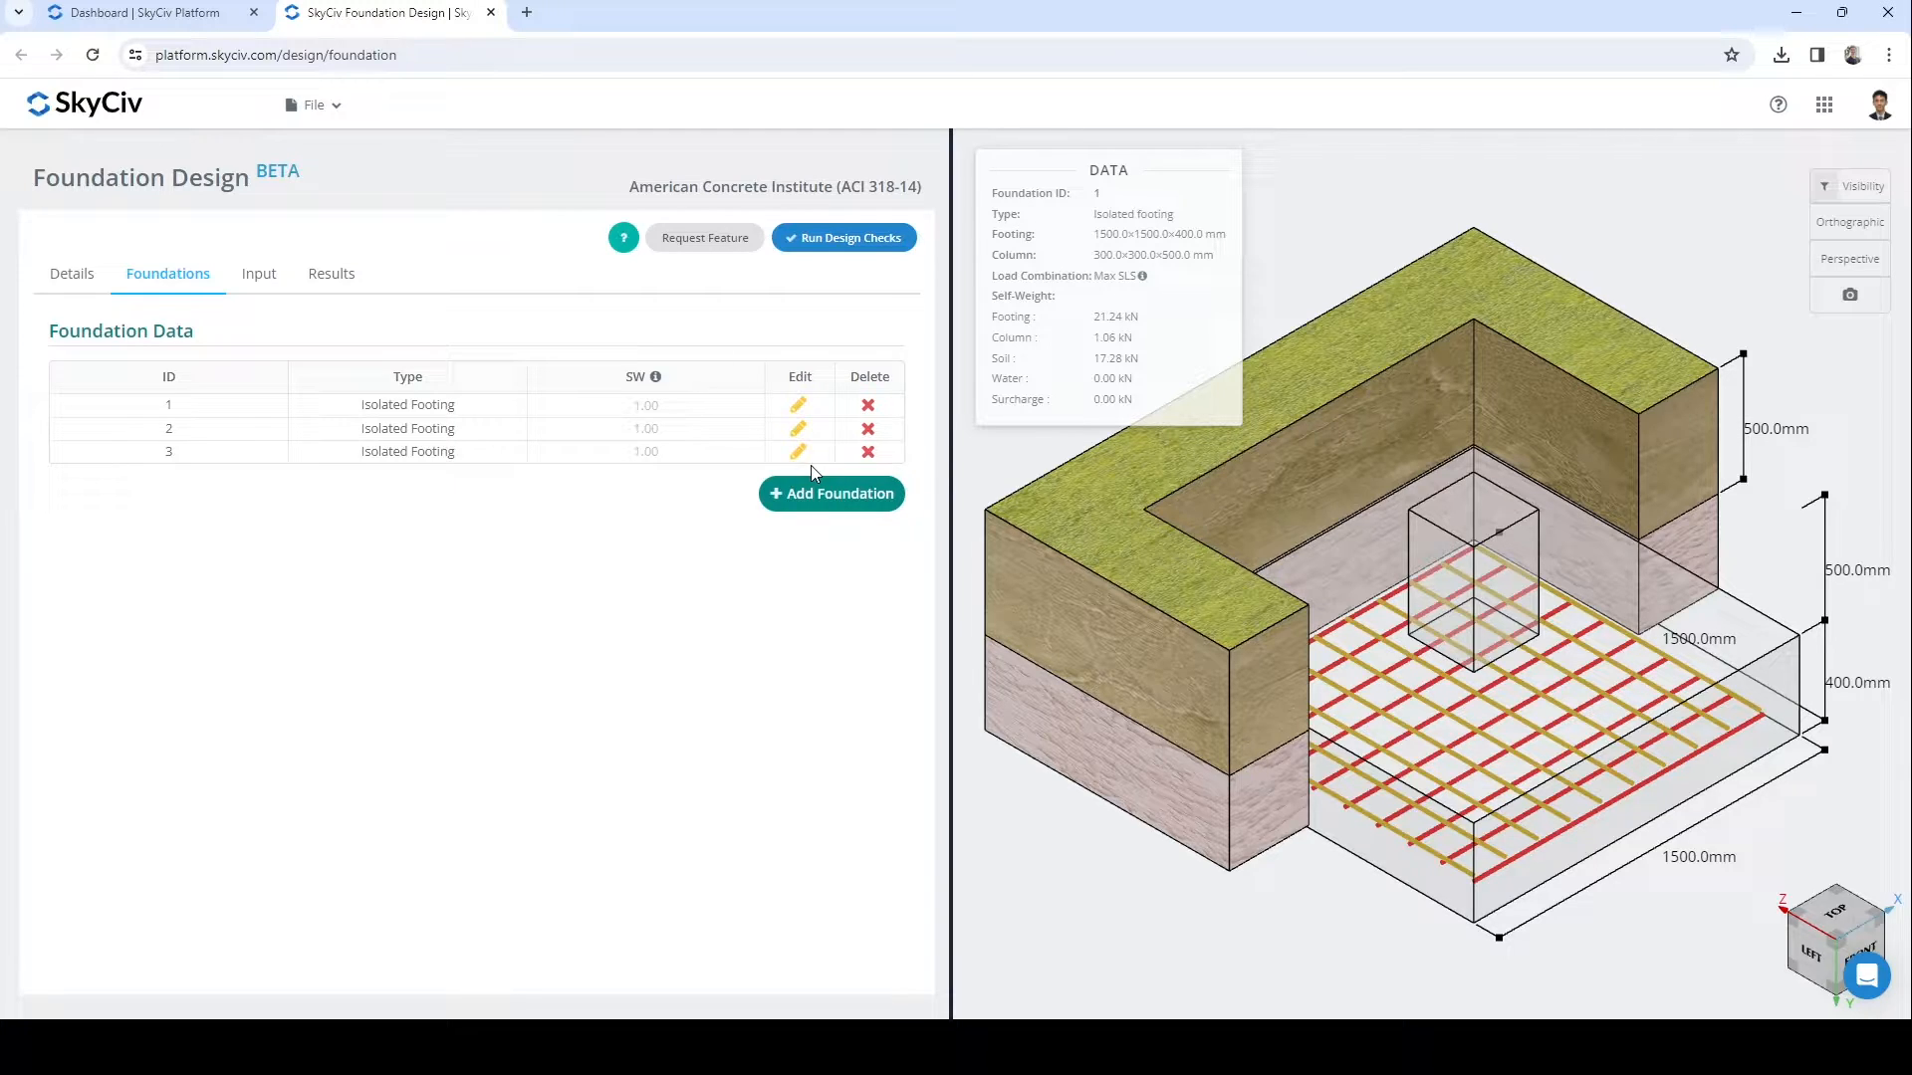
click(869, 453)
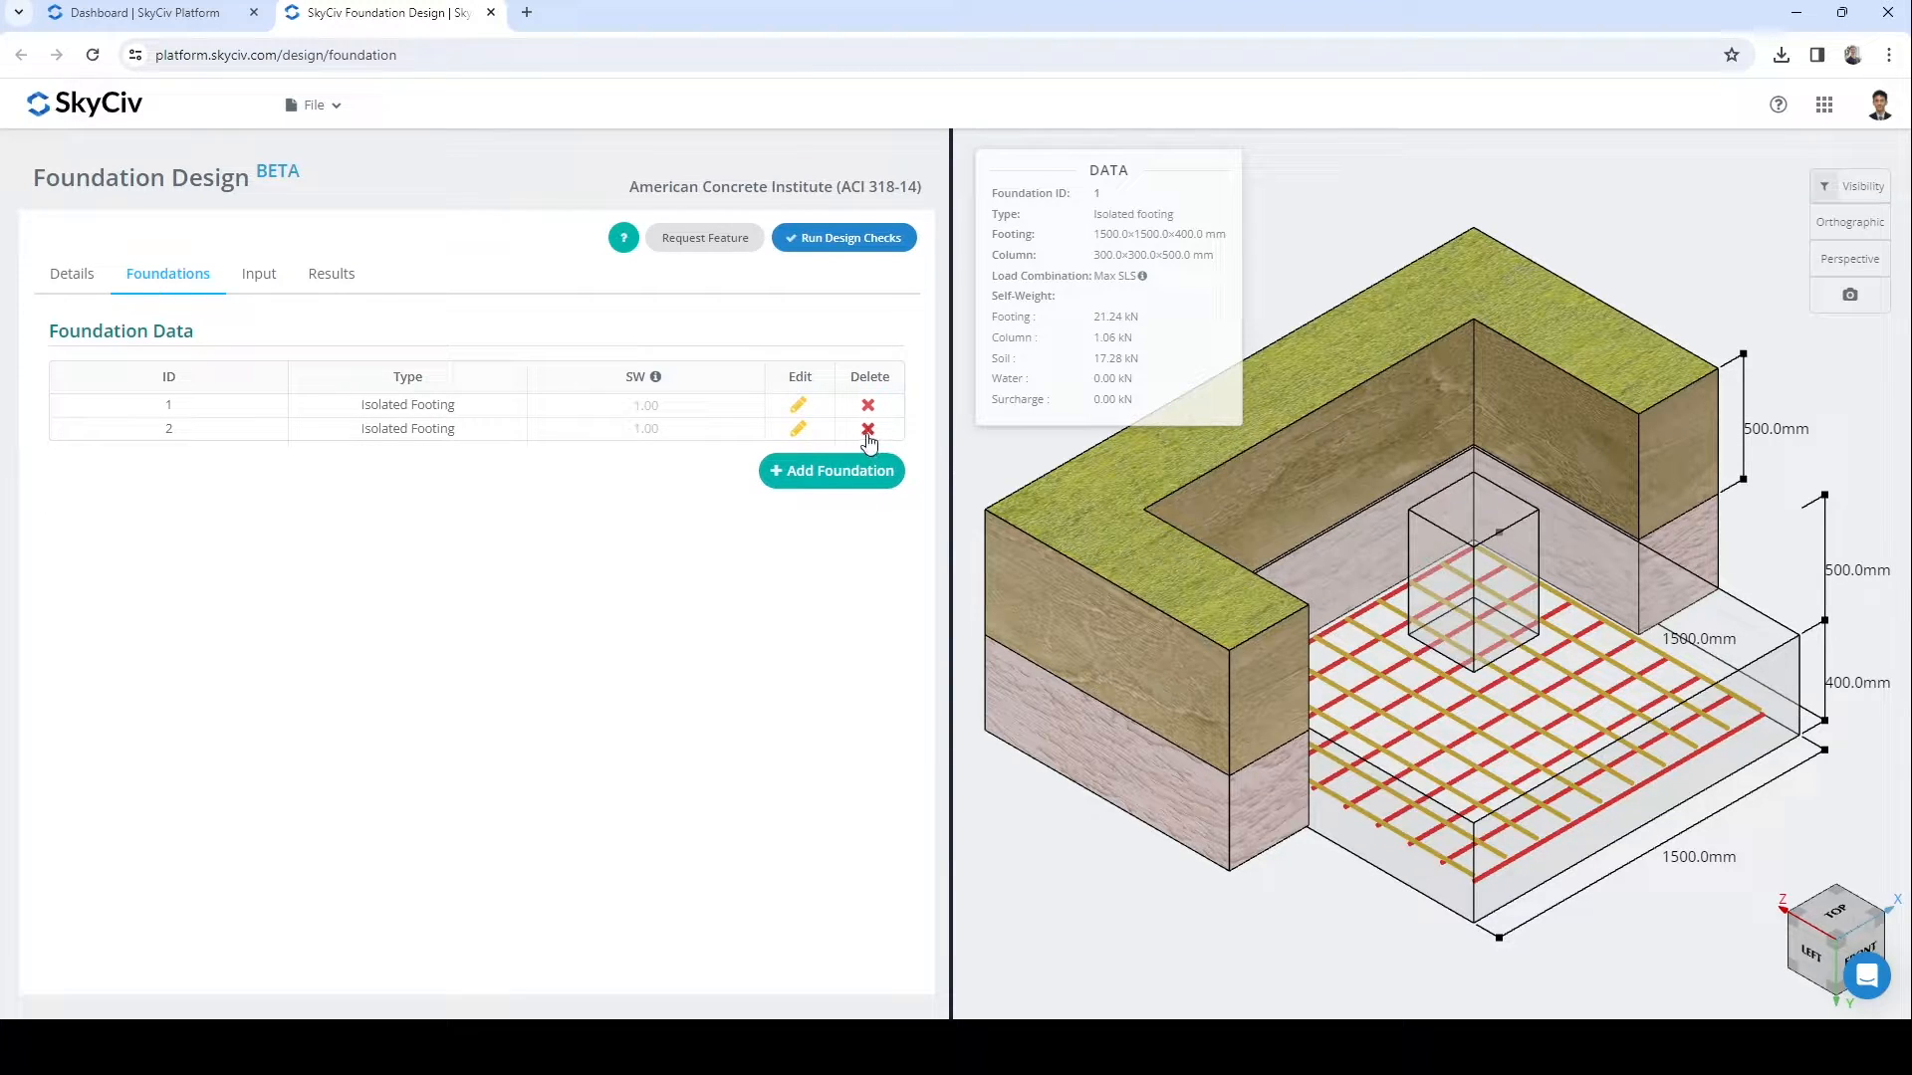
click(867, 431)
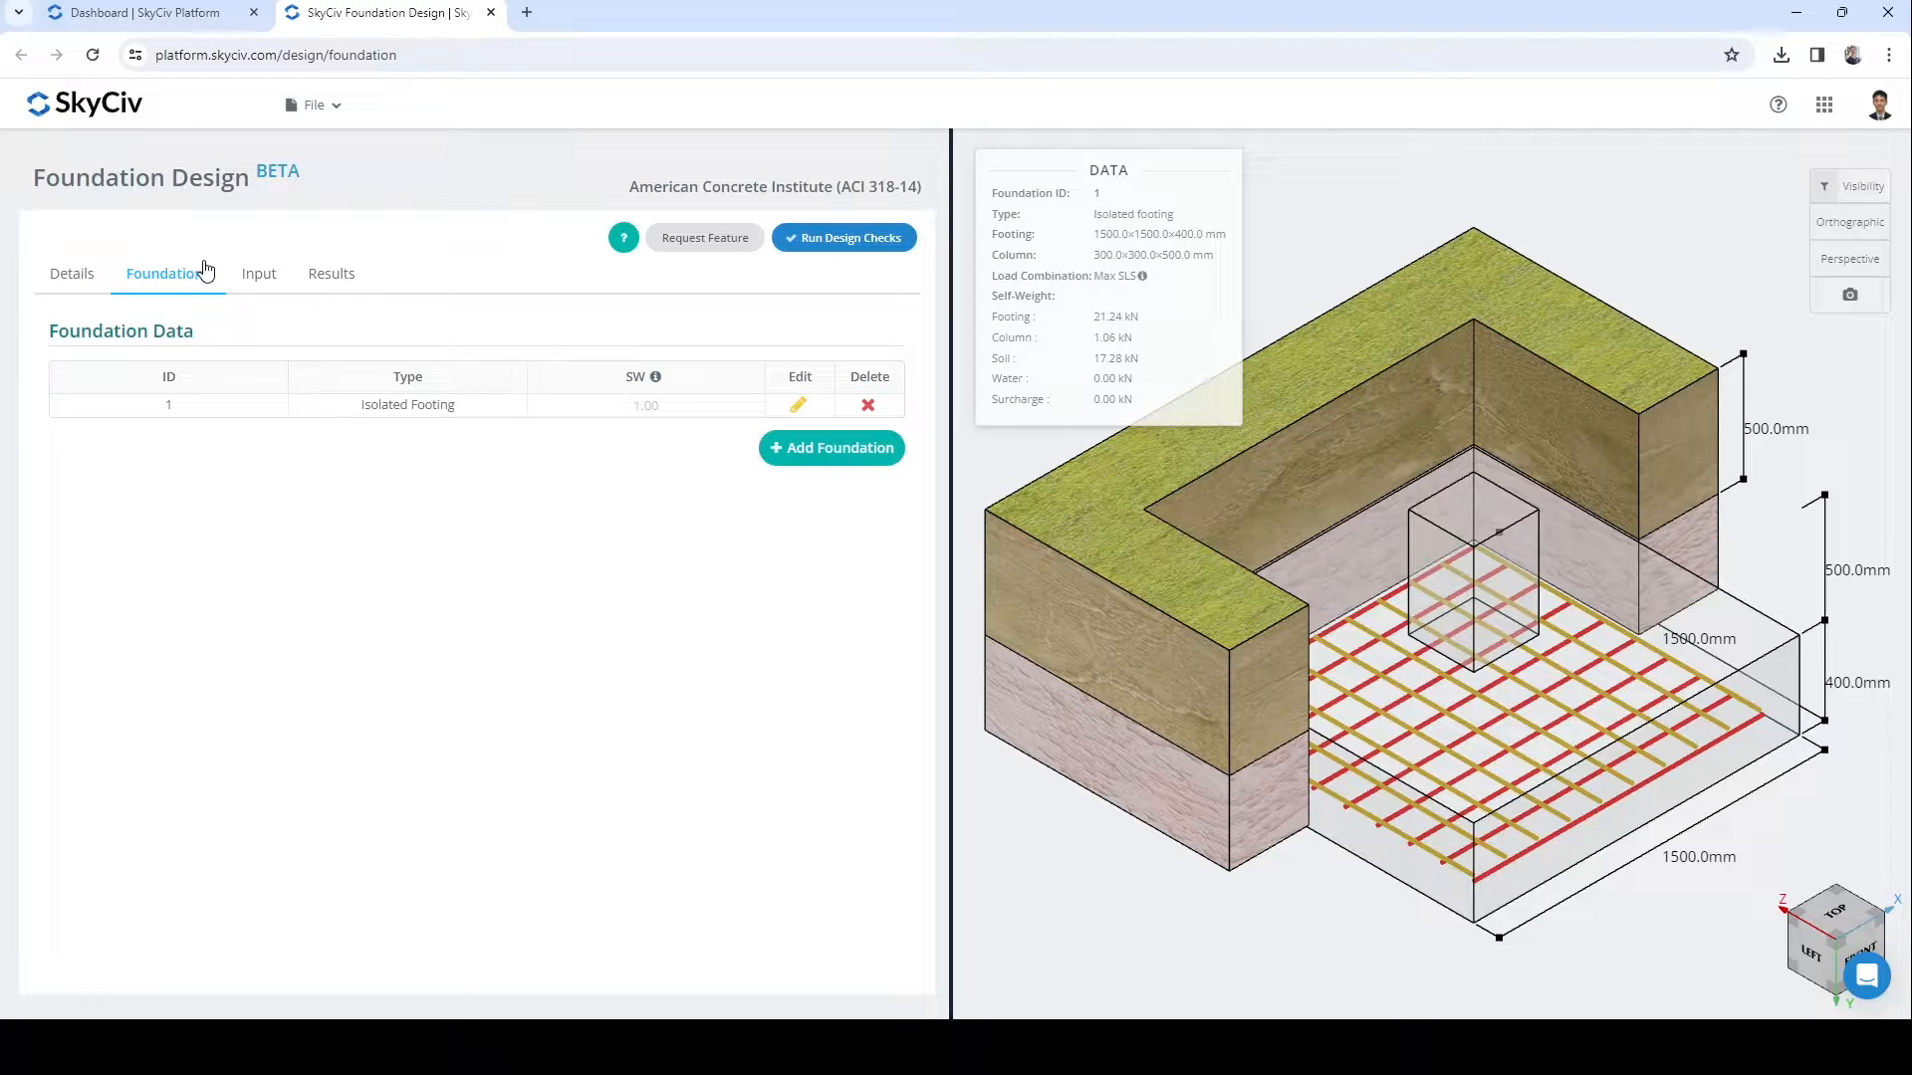
- Set the isolated footing's width and depth to 1800 mm and its thickness to 550 mm
click(253, 283)
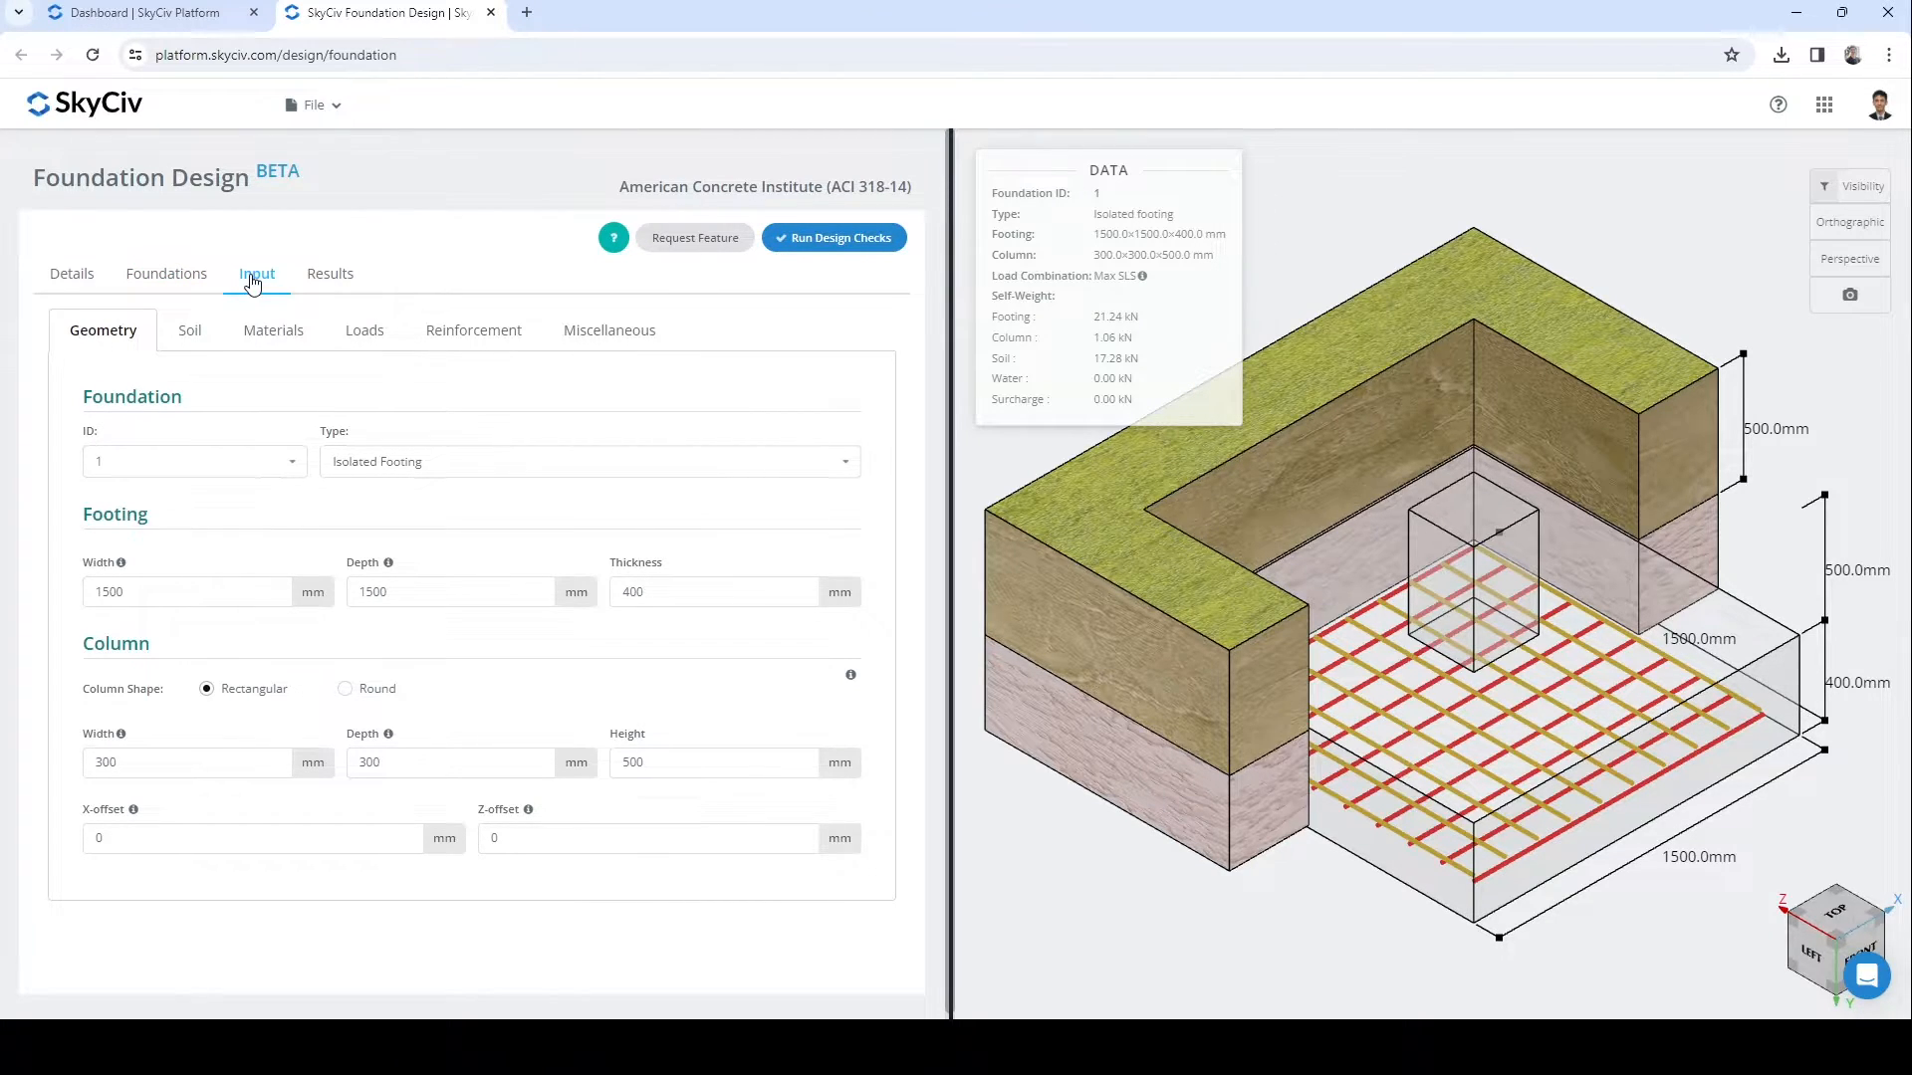
click(459, 472)
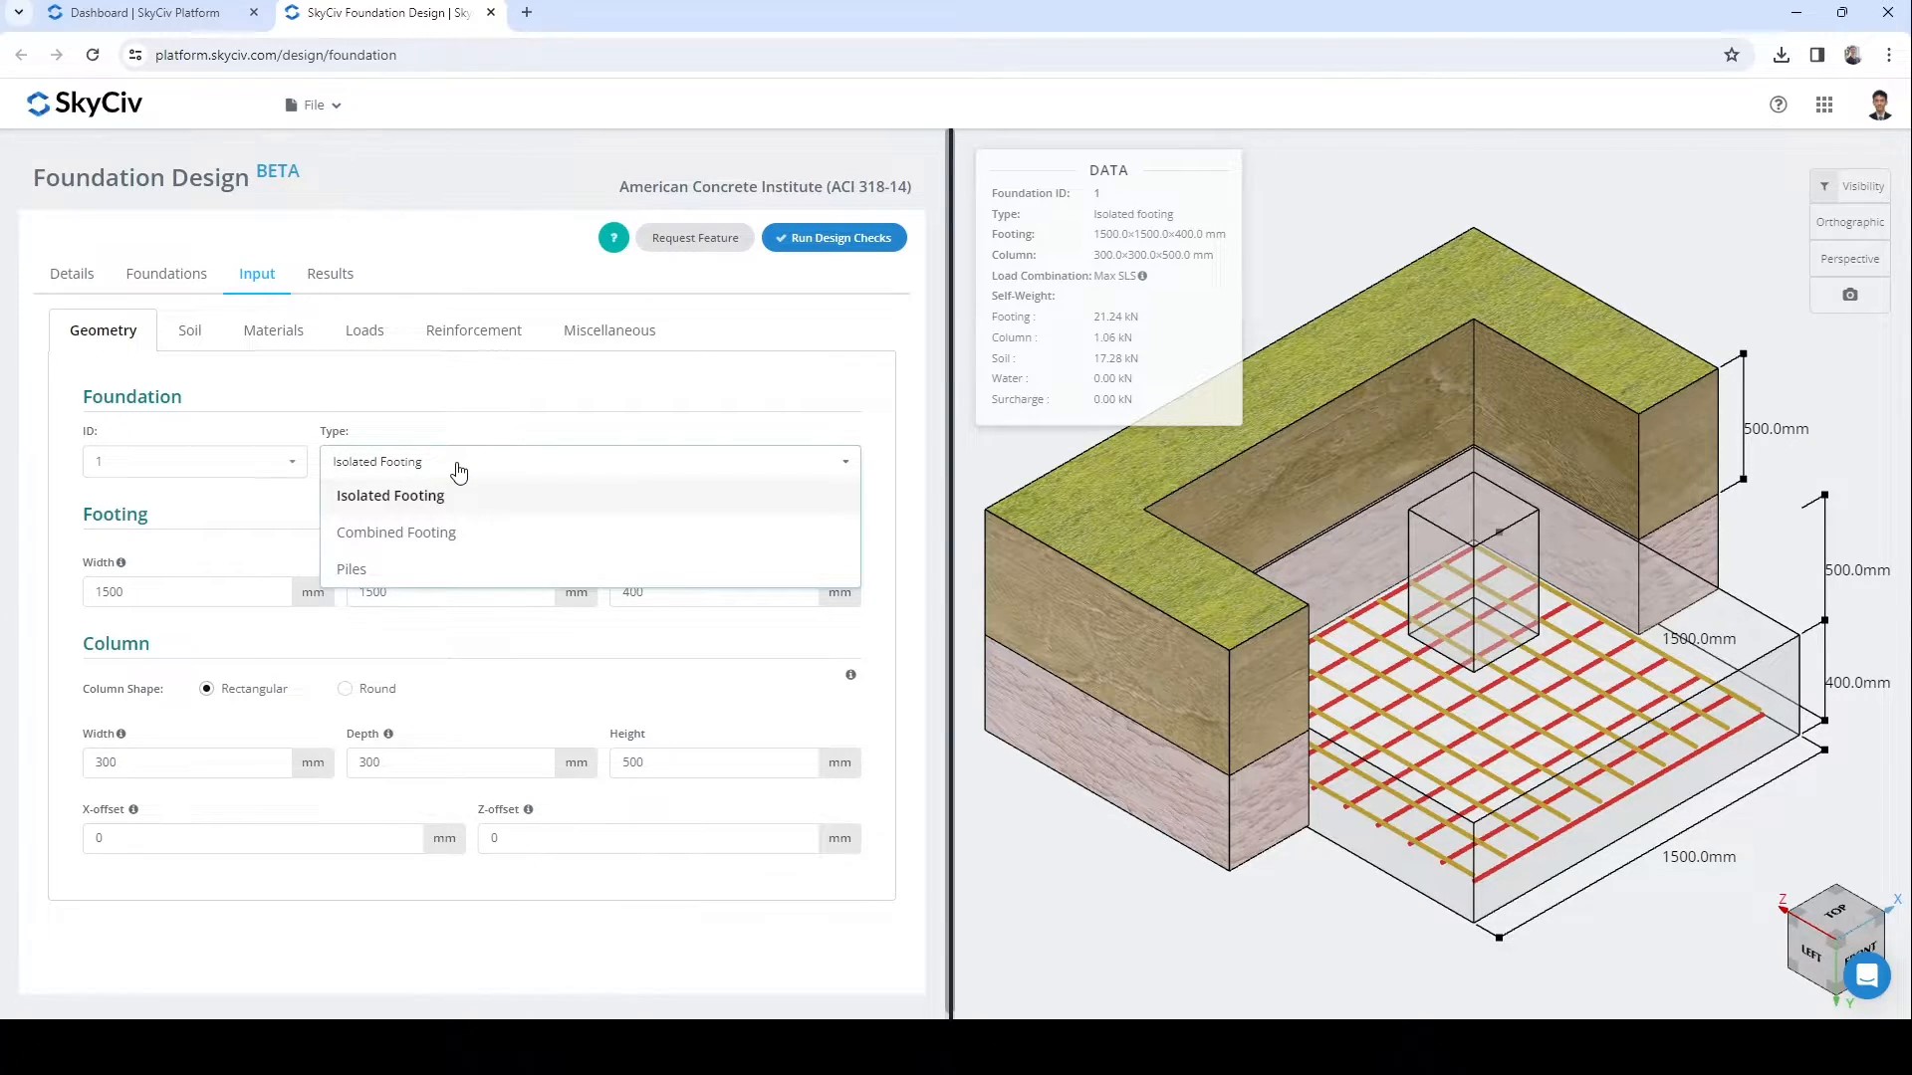
click(479, 414)
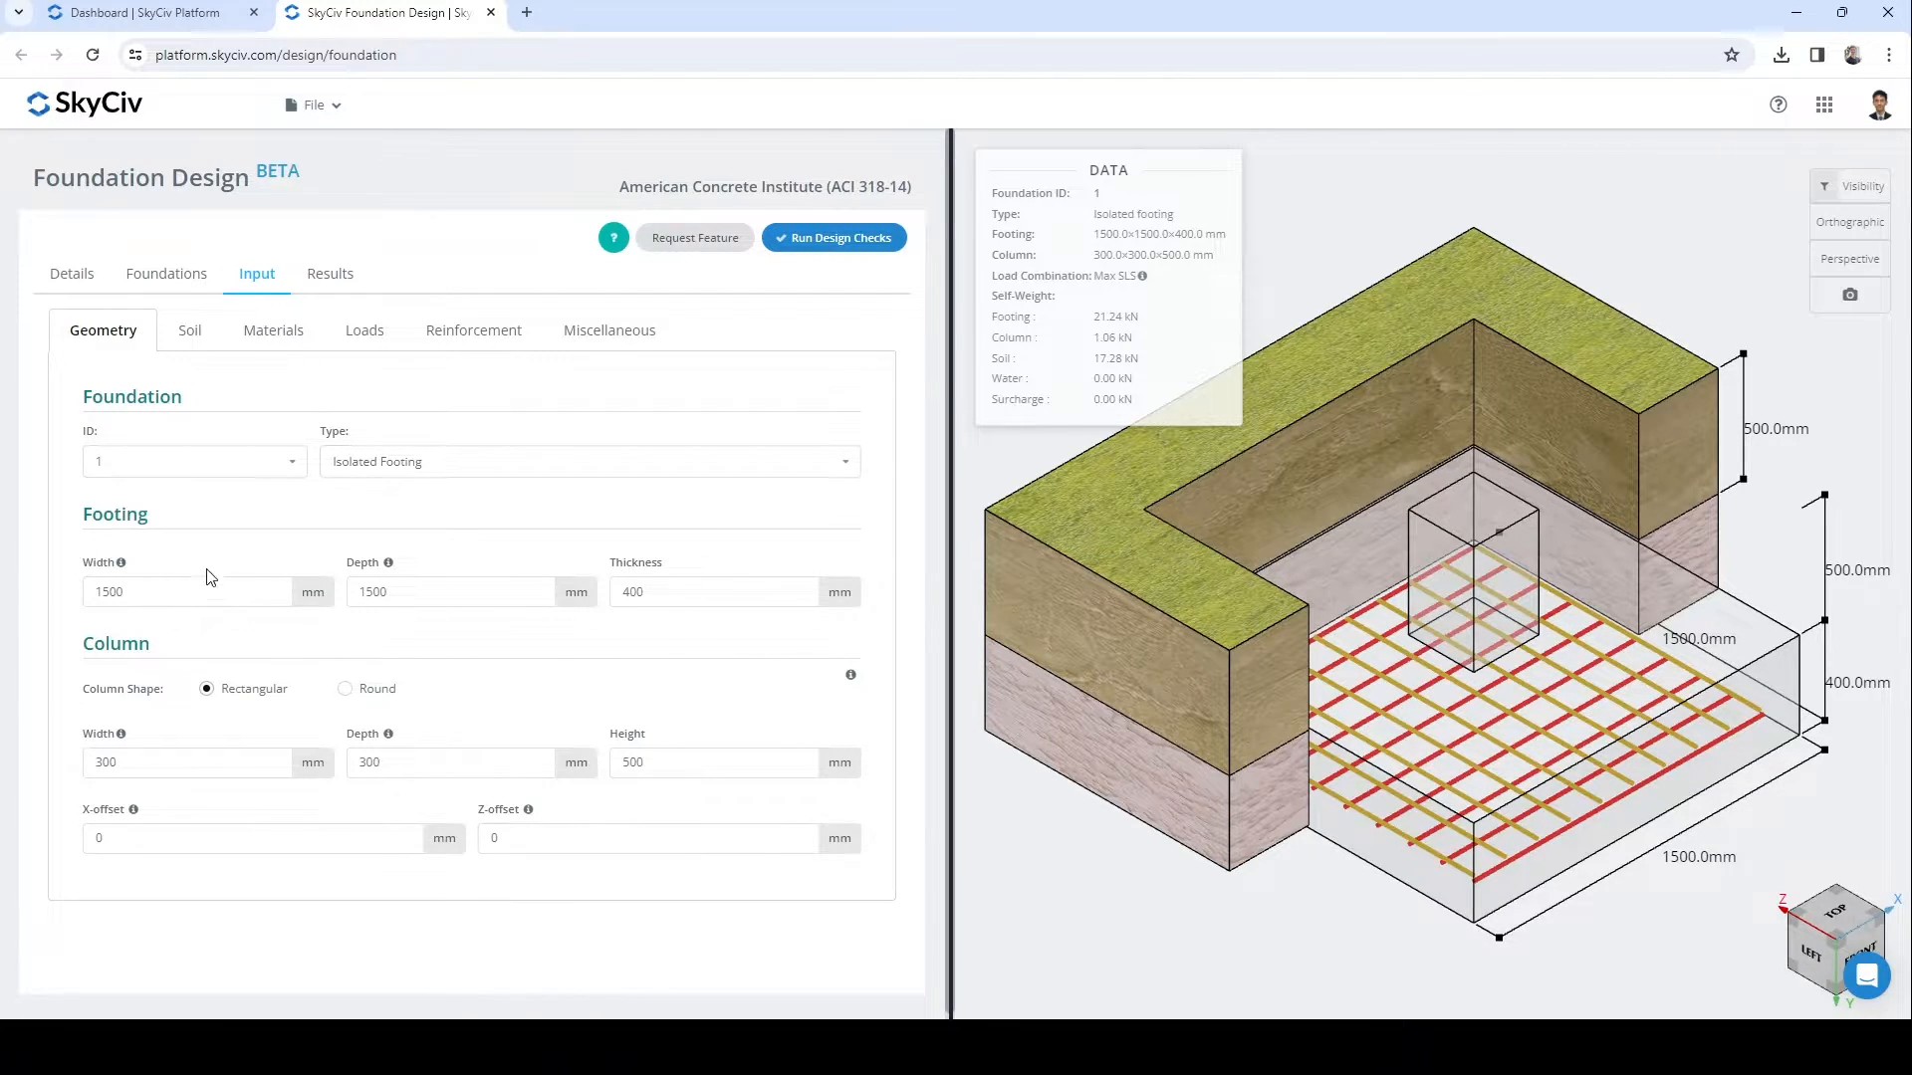
drag(145, 596, 82, 598)
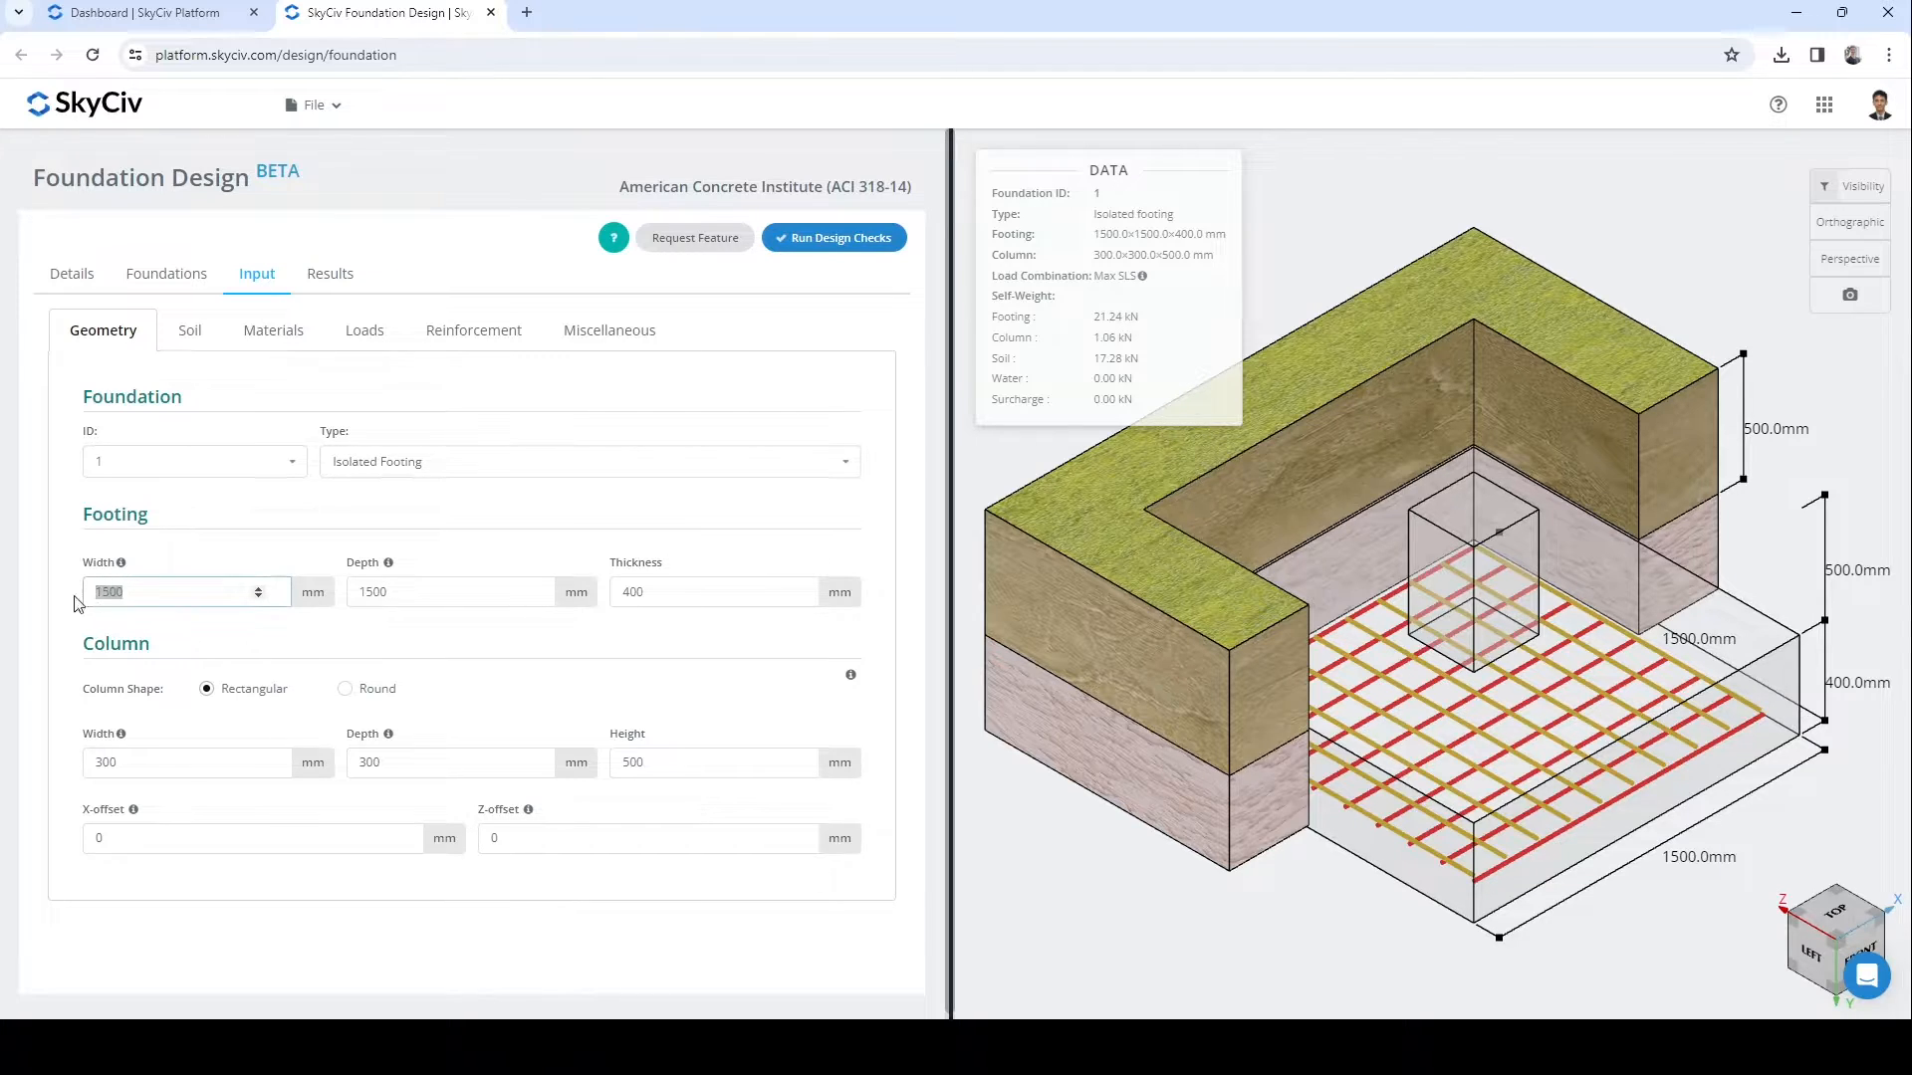
text(1800)
drag(395, 591, 344, 595)
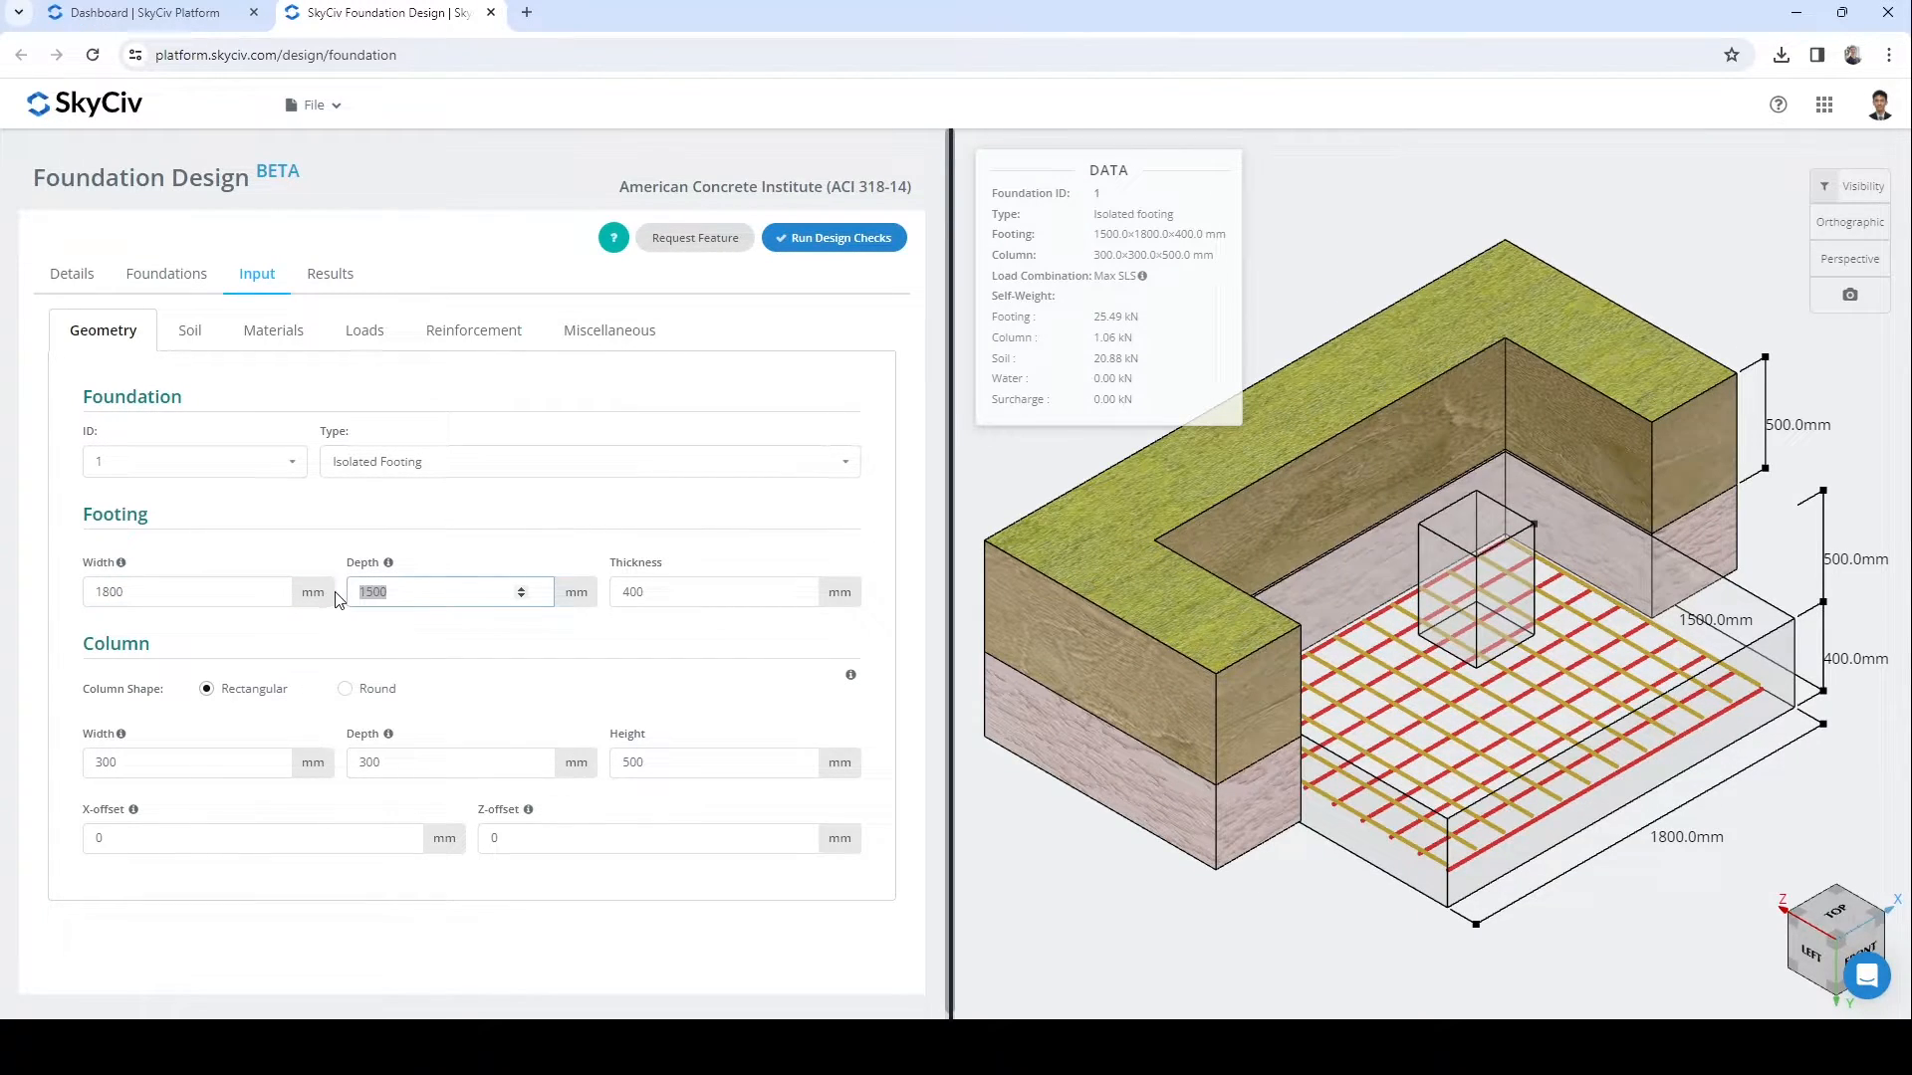
text(1800)
mouse_move(623, 596)
mouse_down()
mouse_move(652, 592)
mouse_move(601, 600)
mouse_up()
text(550)
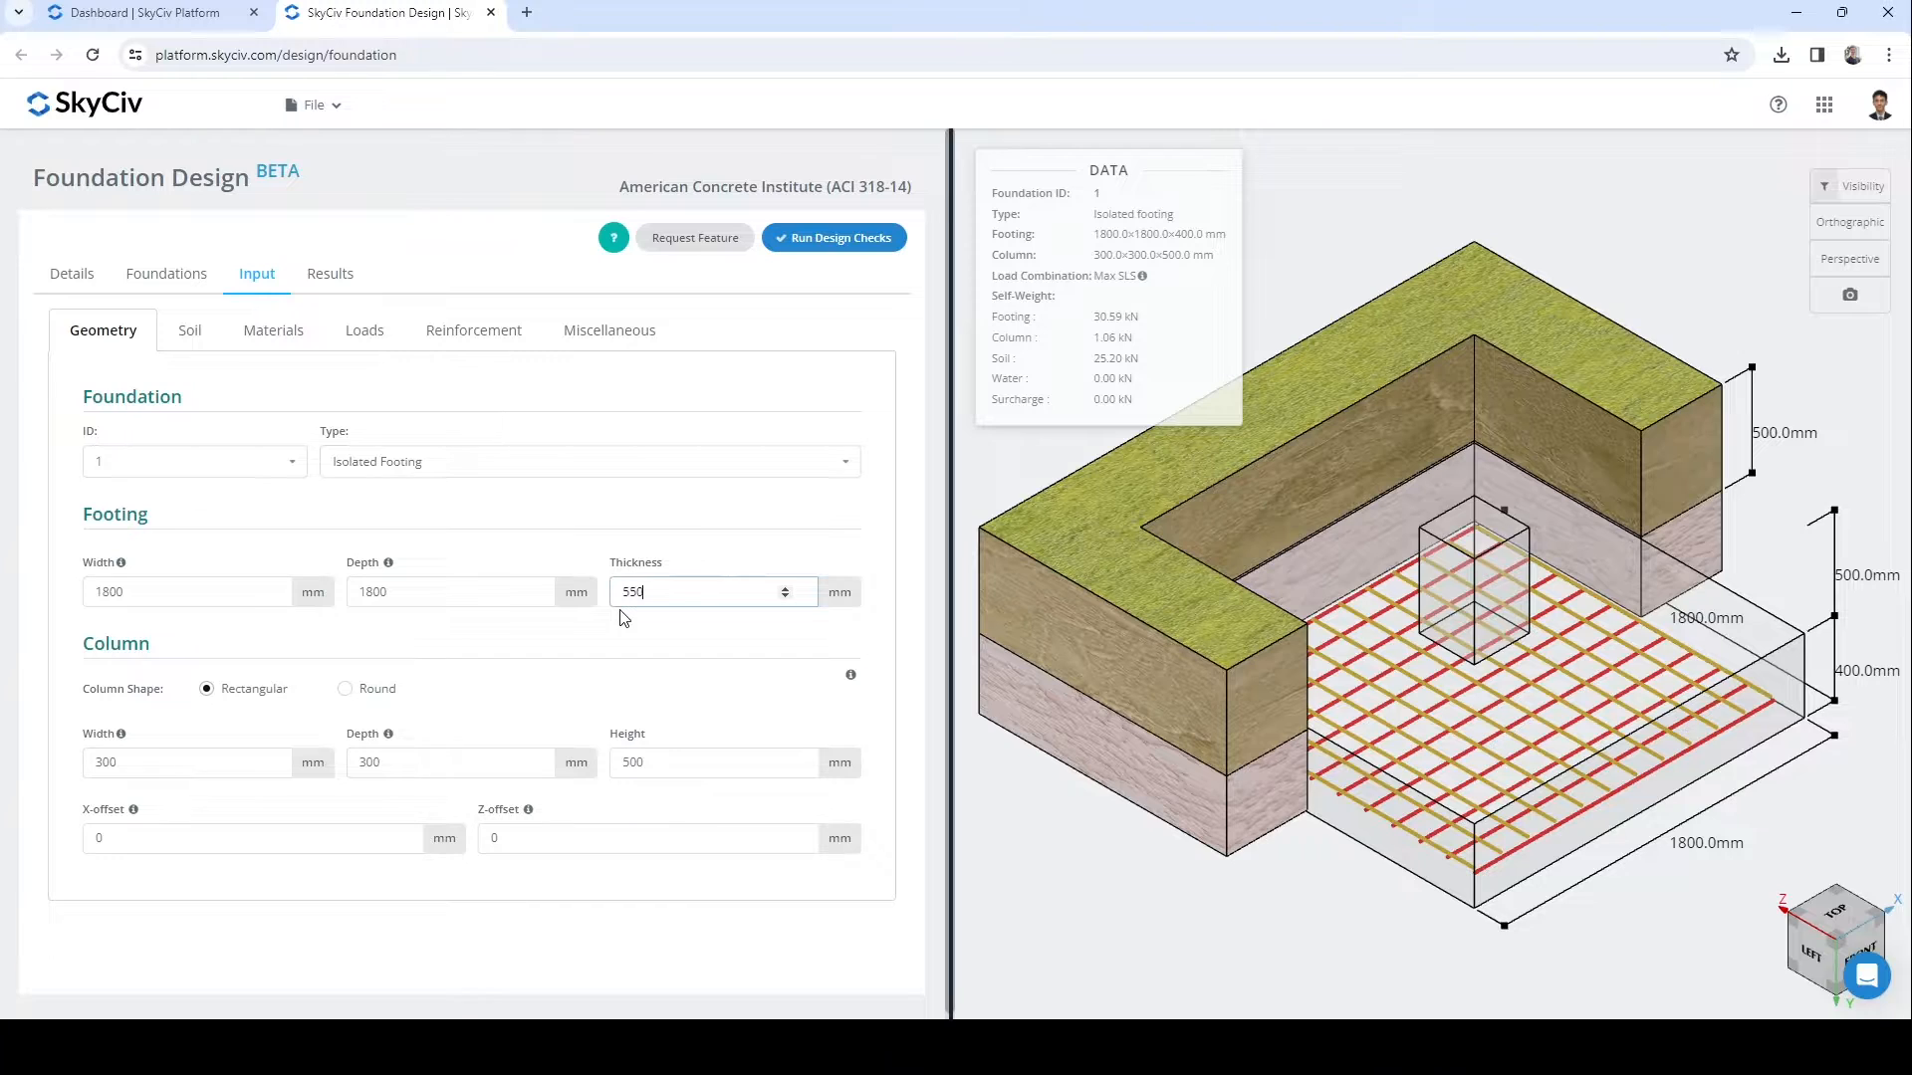
click(574, 635)
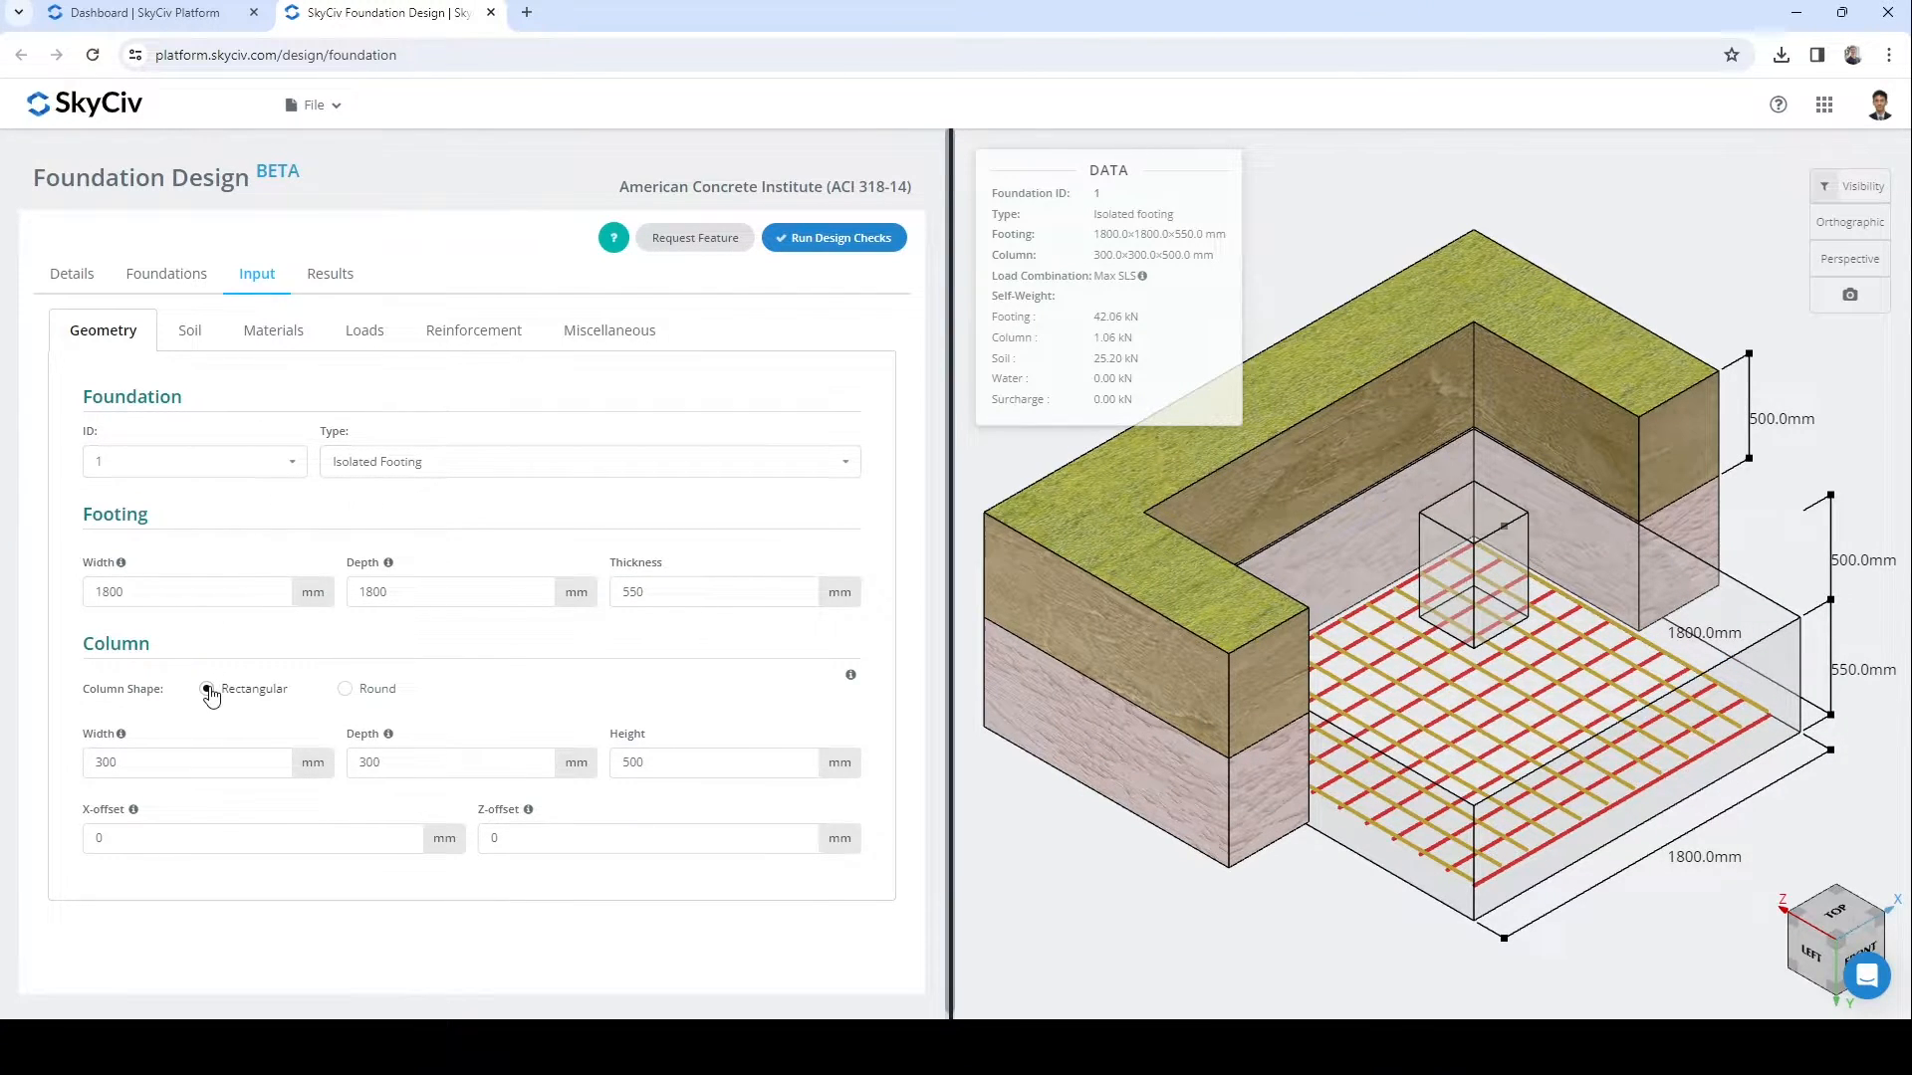
- Set the rectangular column's width and depth to 400 mm and its height to 1000 mm
double_click(128, 755)
text(400)
double_click(364, 763)
text(400)
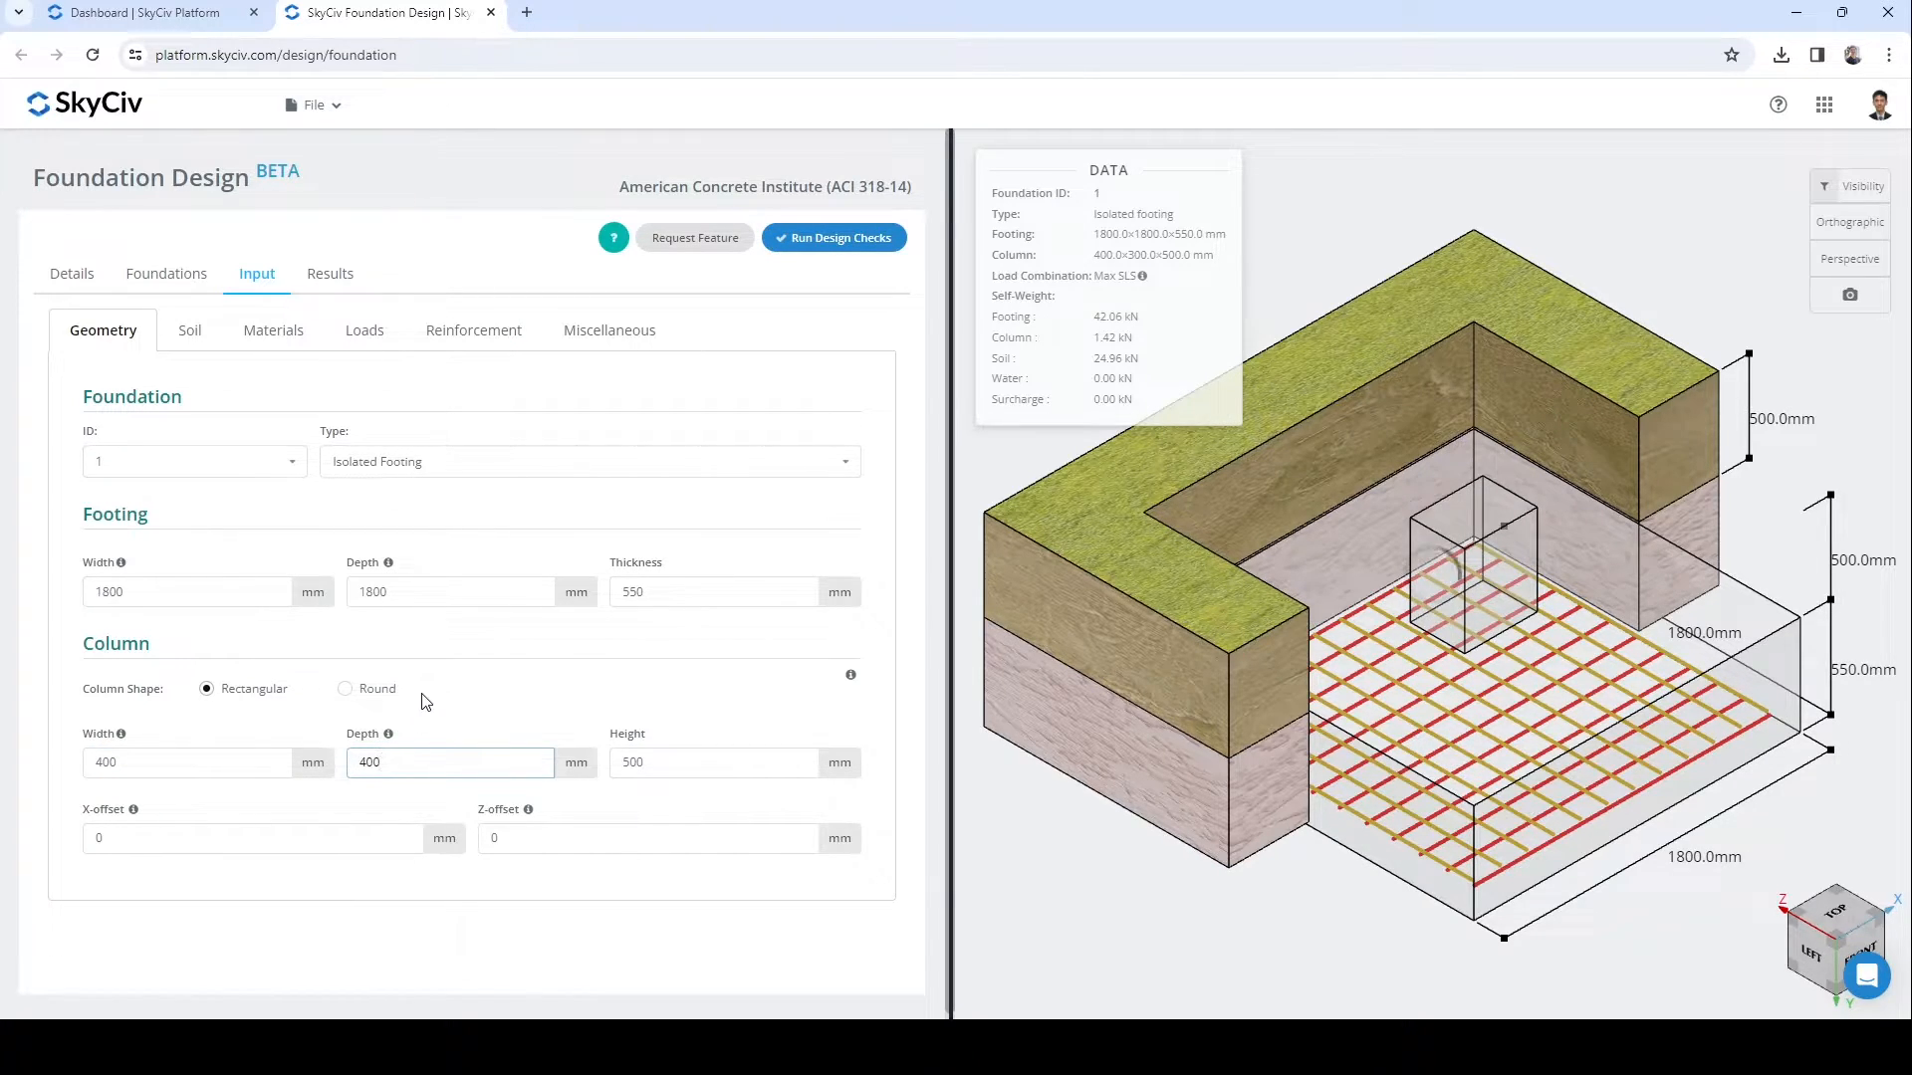
click(435, 689)
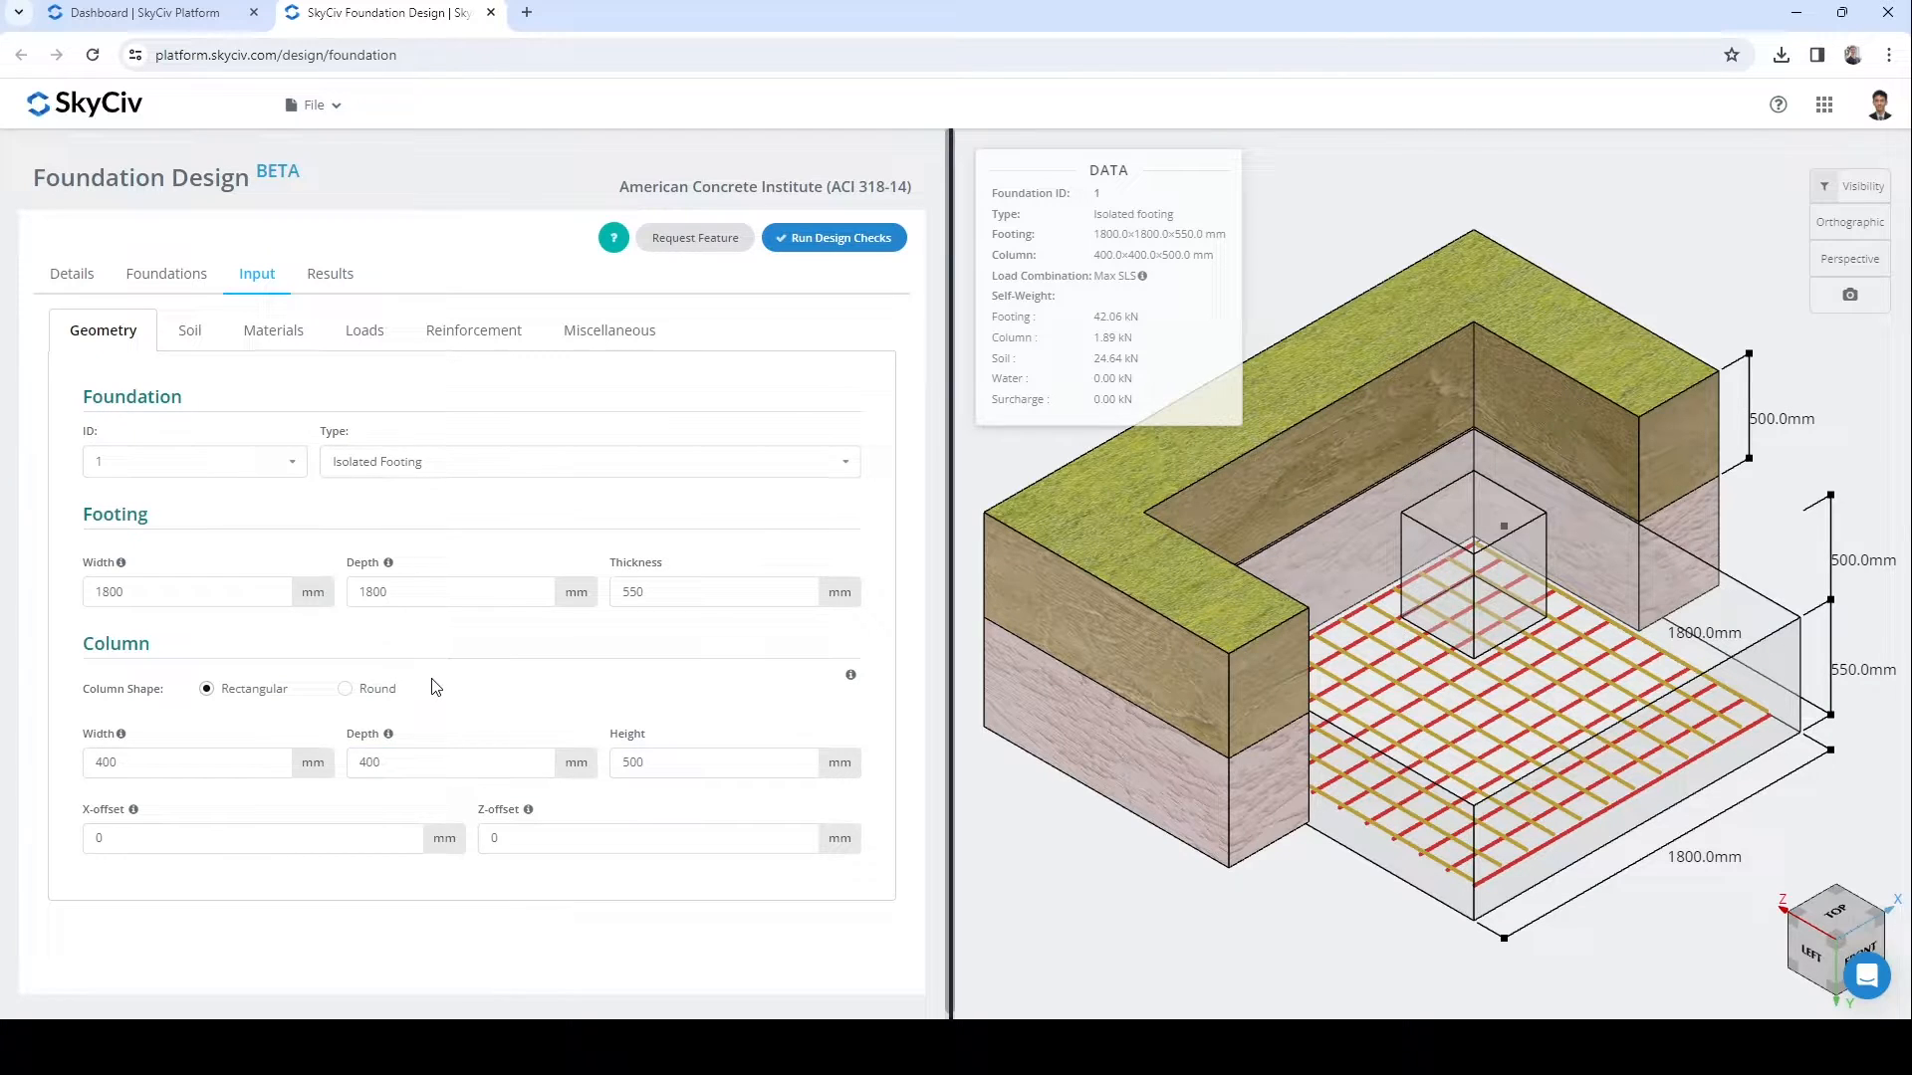
double_click(637, 765)
text(1000)
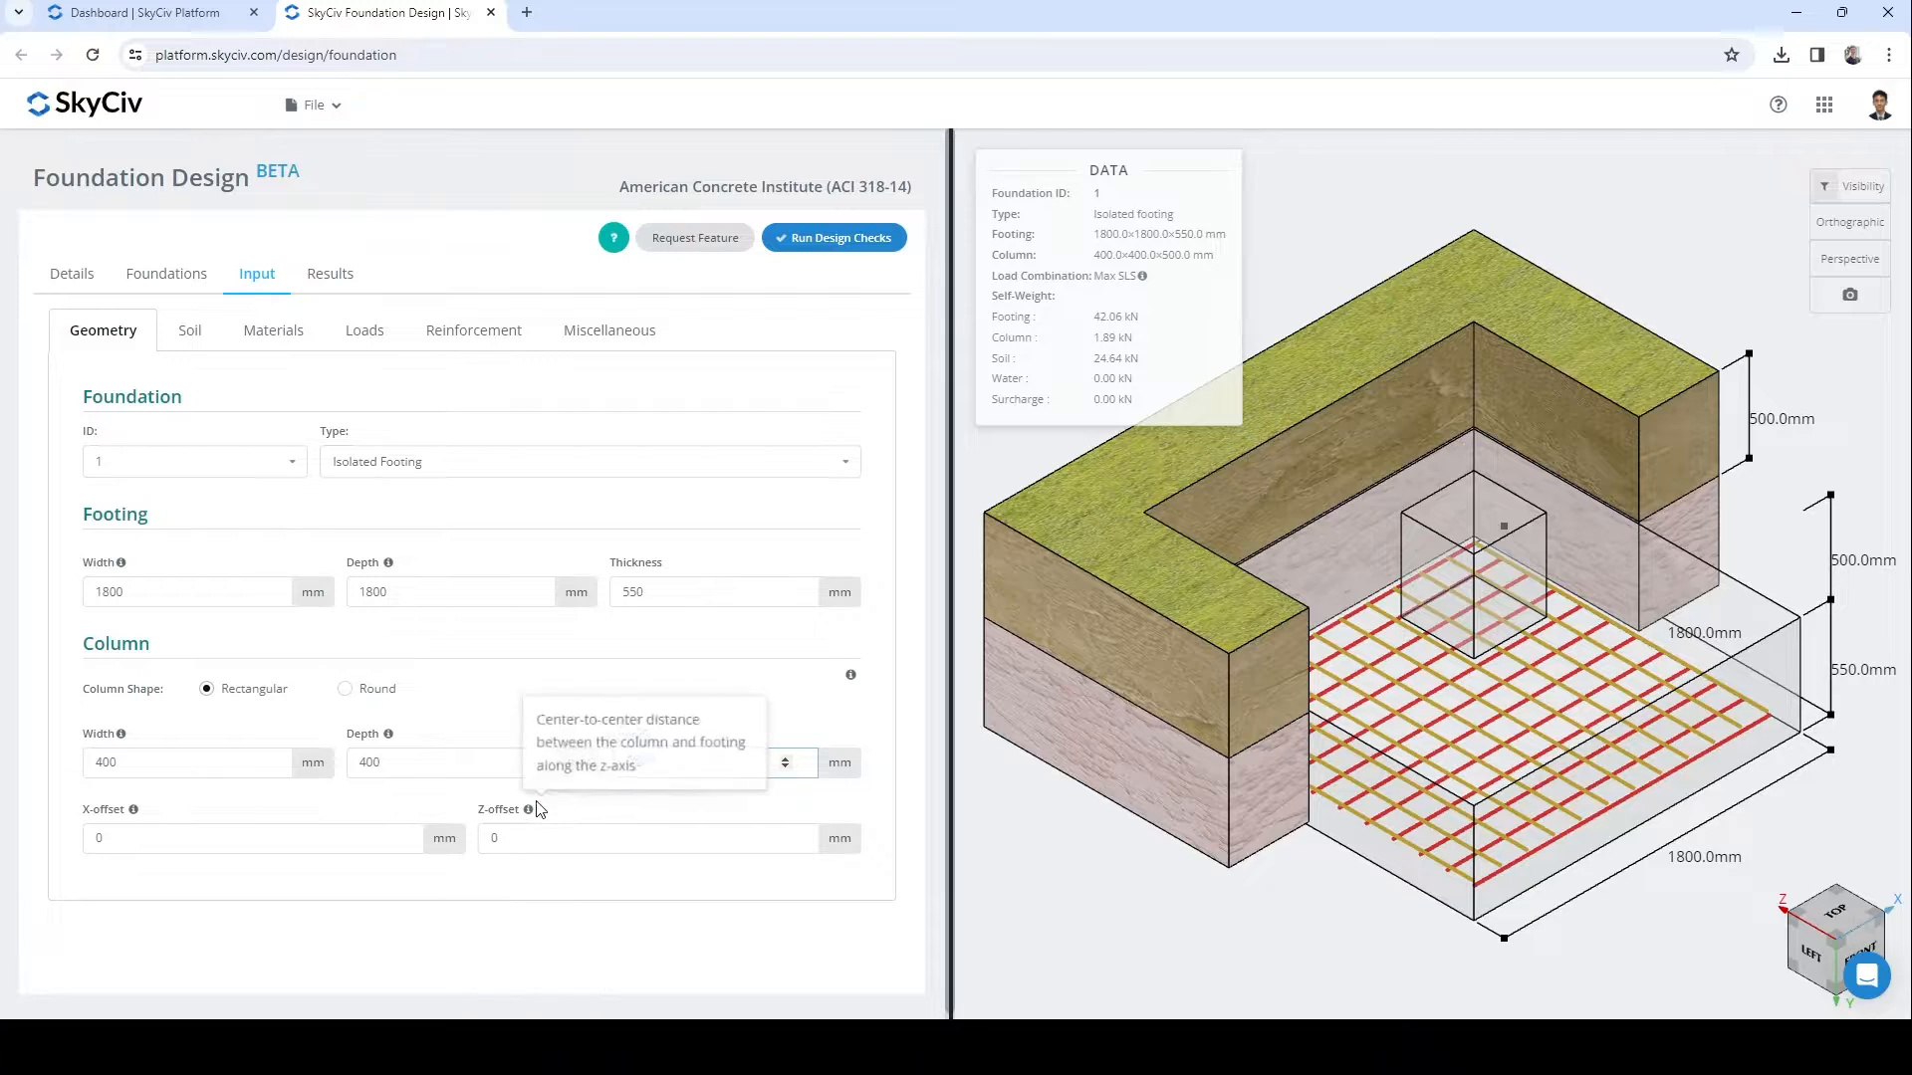
click(558, 796)
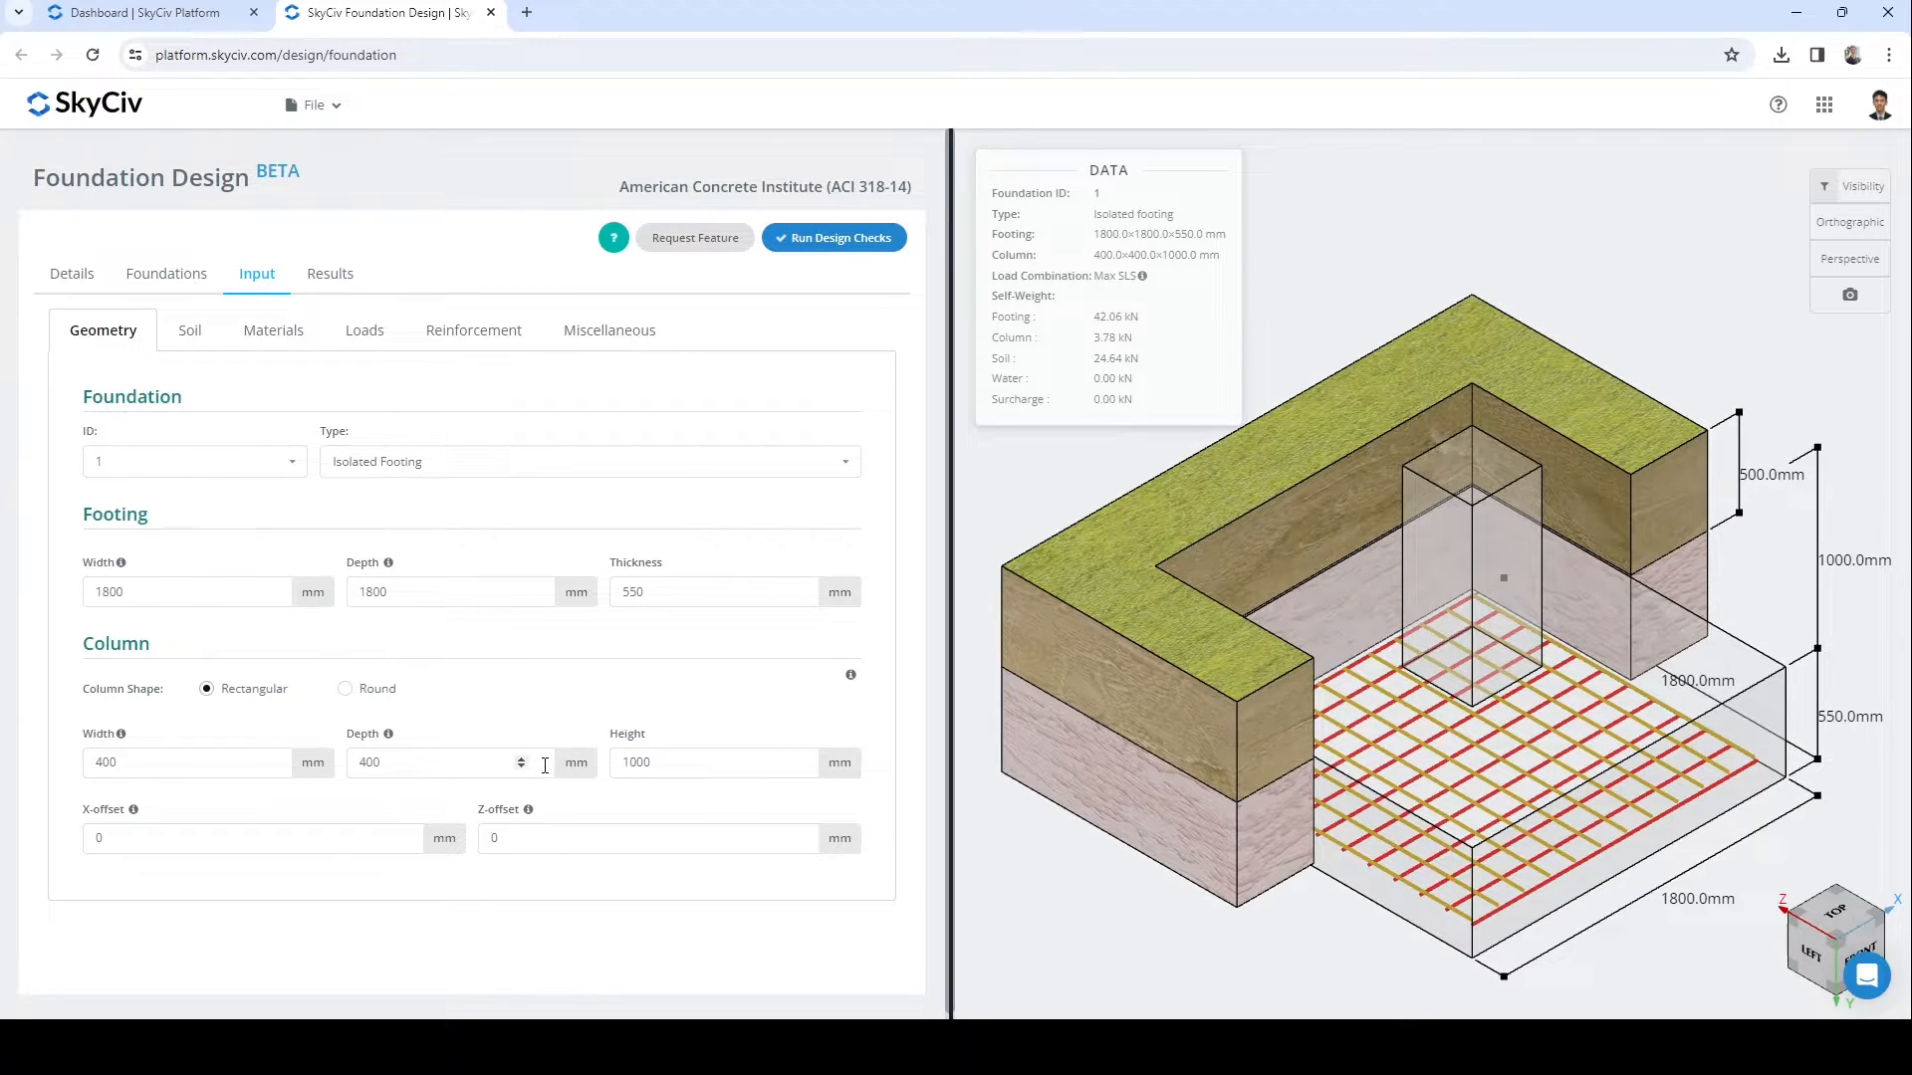
- Offset the column from the footing's center by 500 mm along both the X and Z axes
double_click(148, 836)
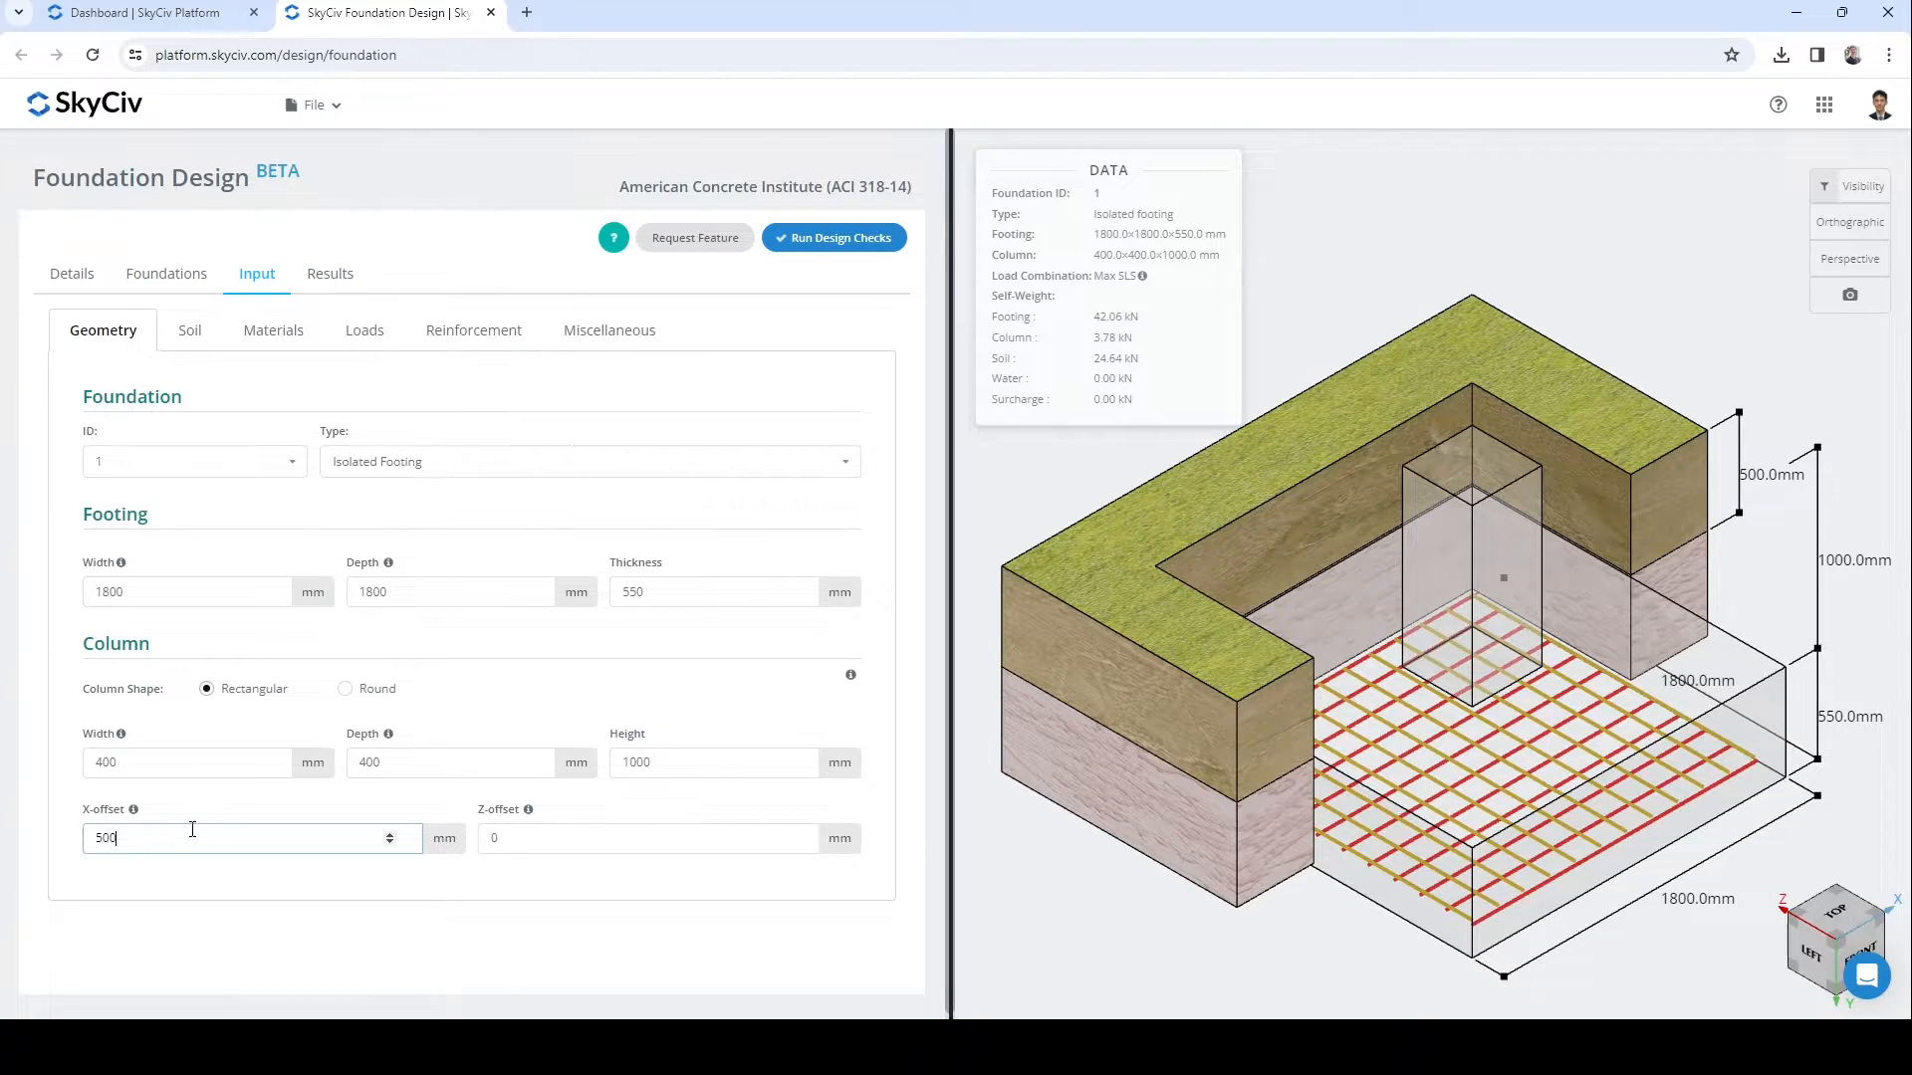
click(564, 834)
text(5)
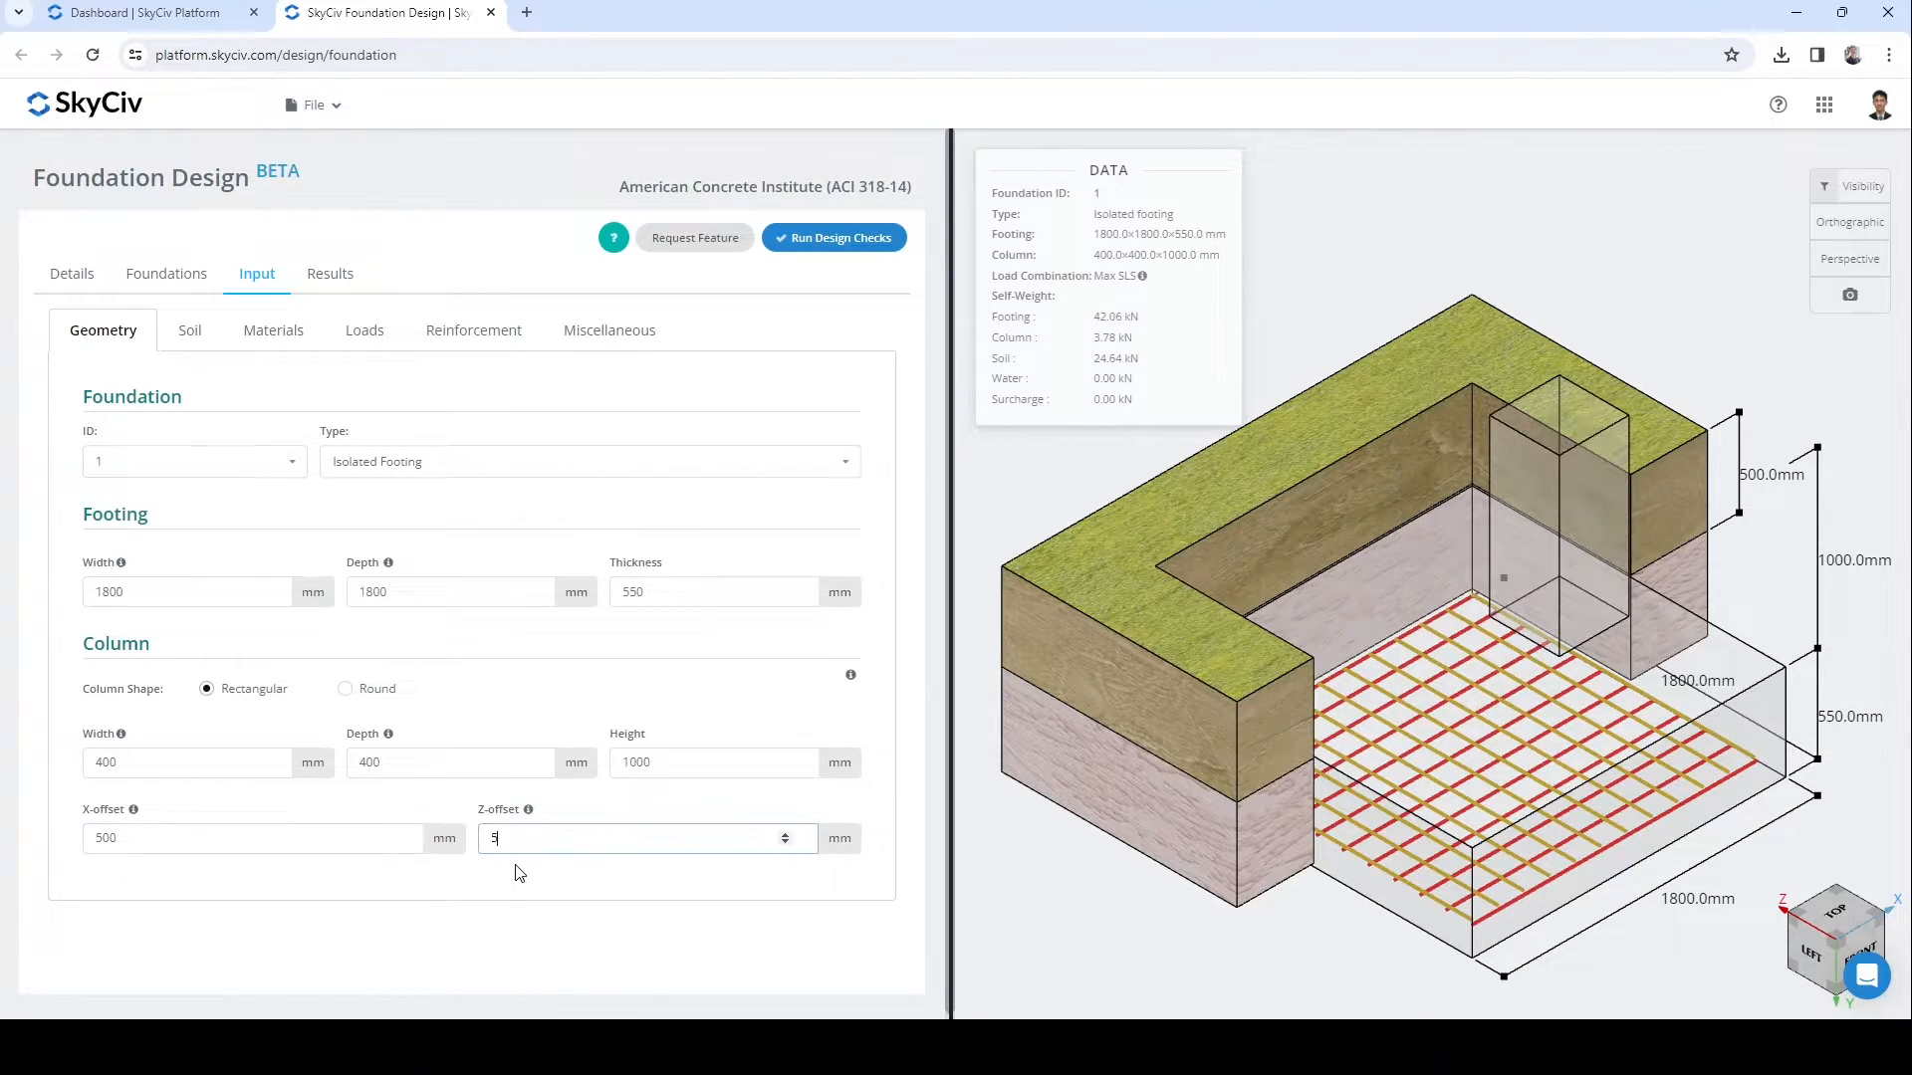
text(00)
click(528, 873)
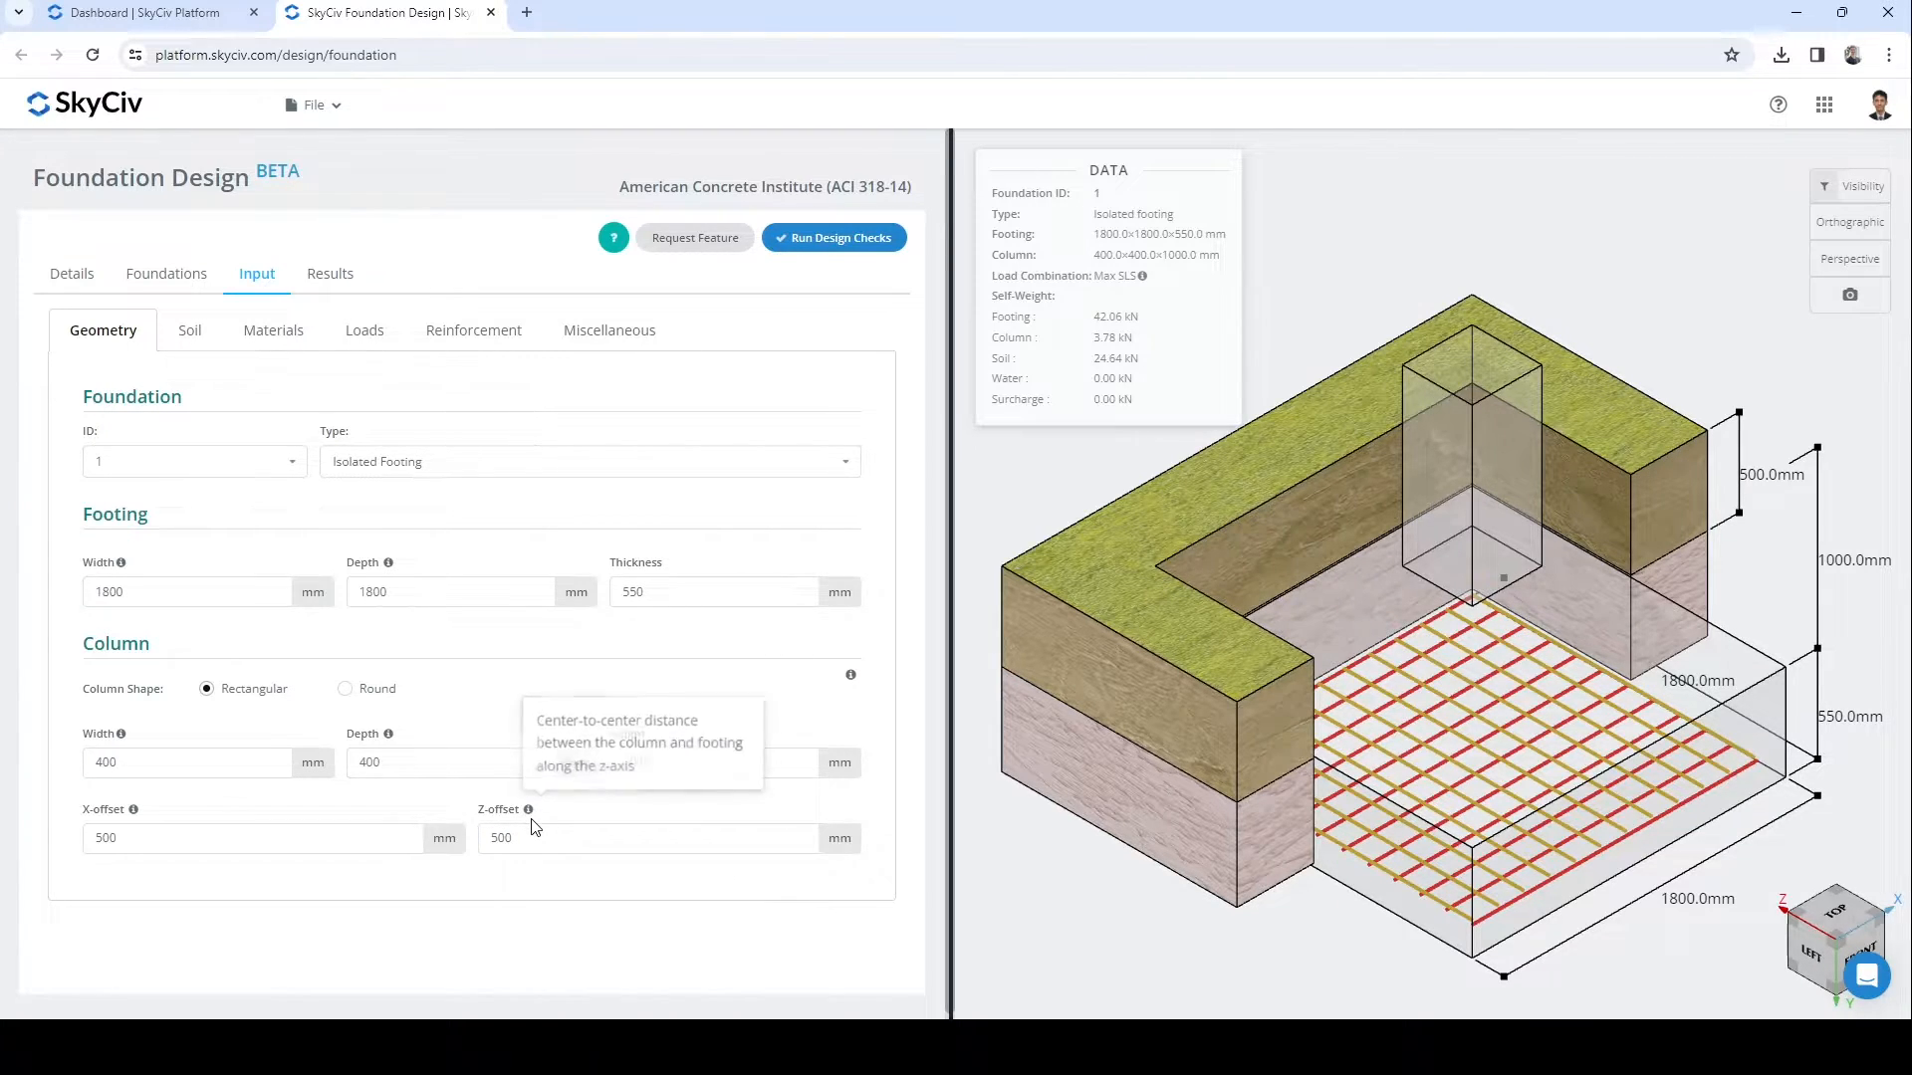
- Reset the column's X-offset and Z-offset to 0 mm so that it sits at the footing's center
double_click(143, 836)
text(0)
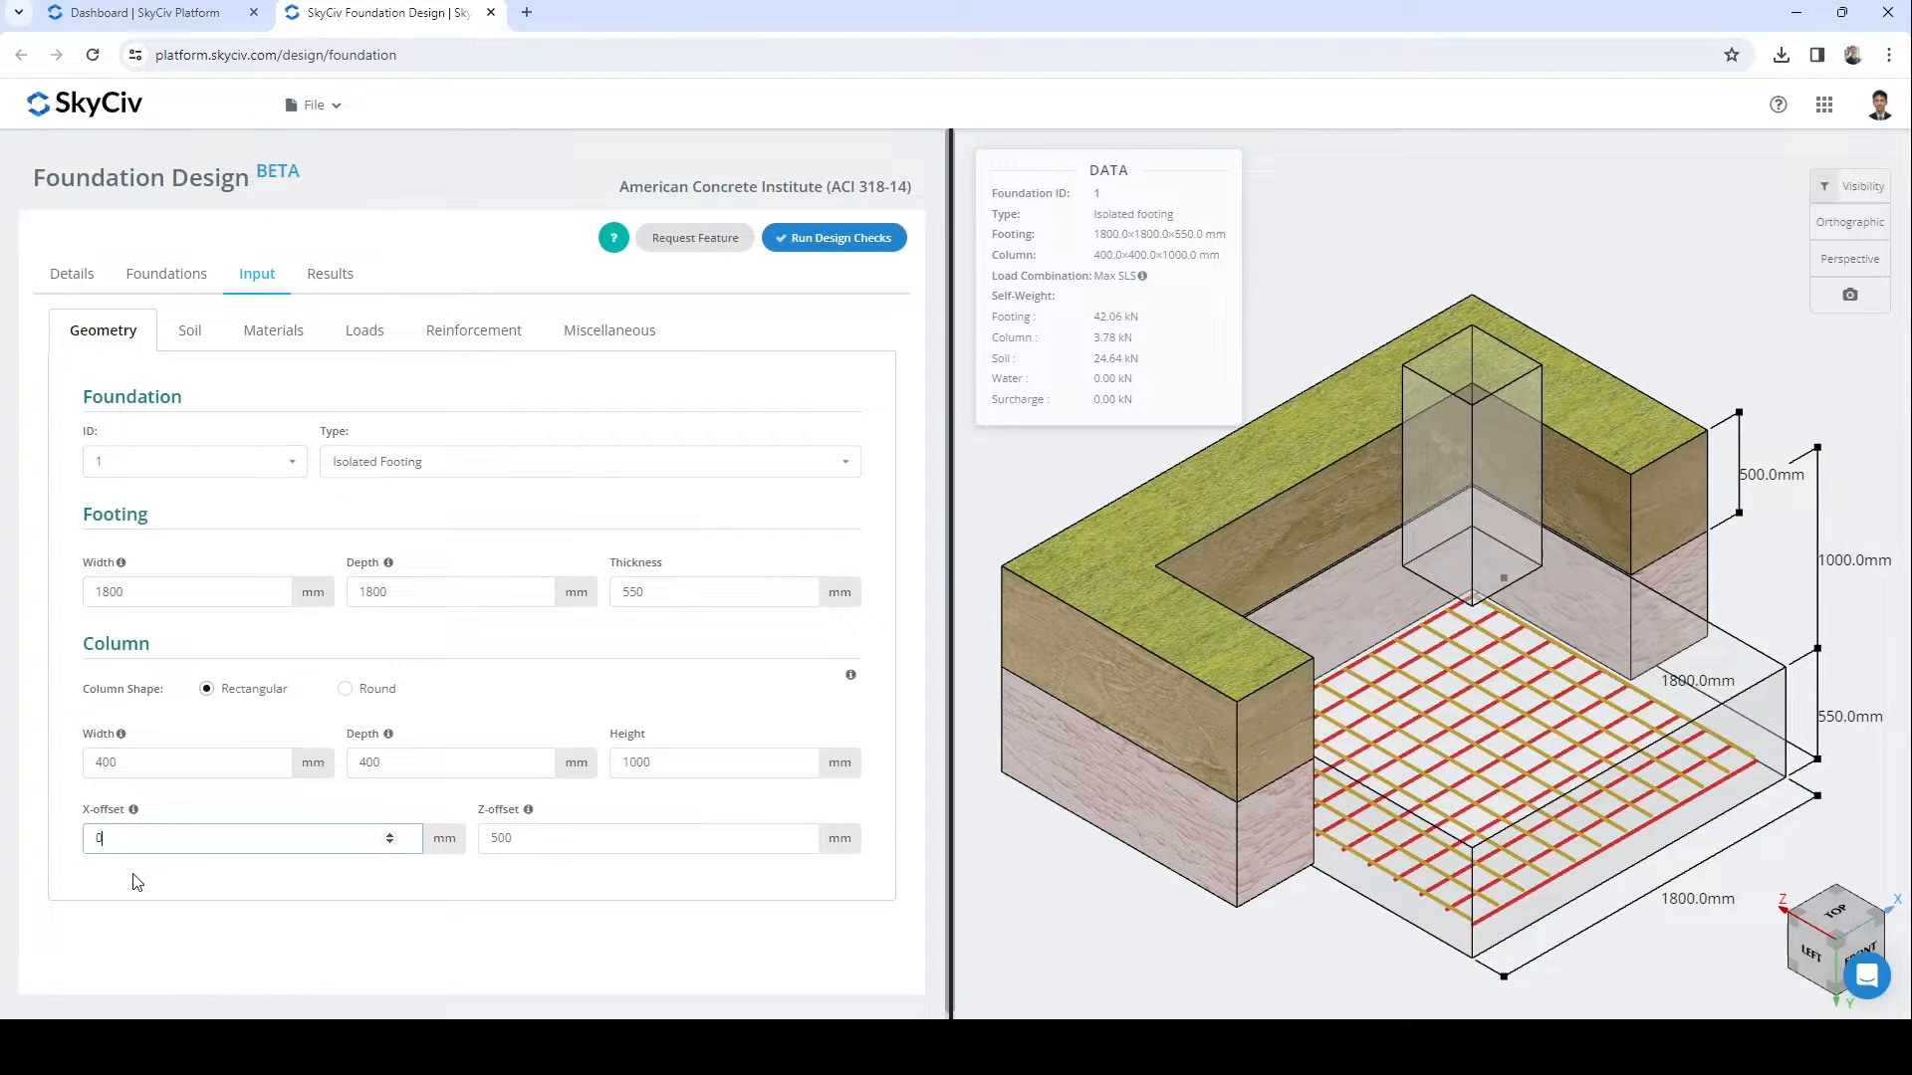
click(149, 882)
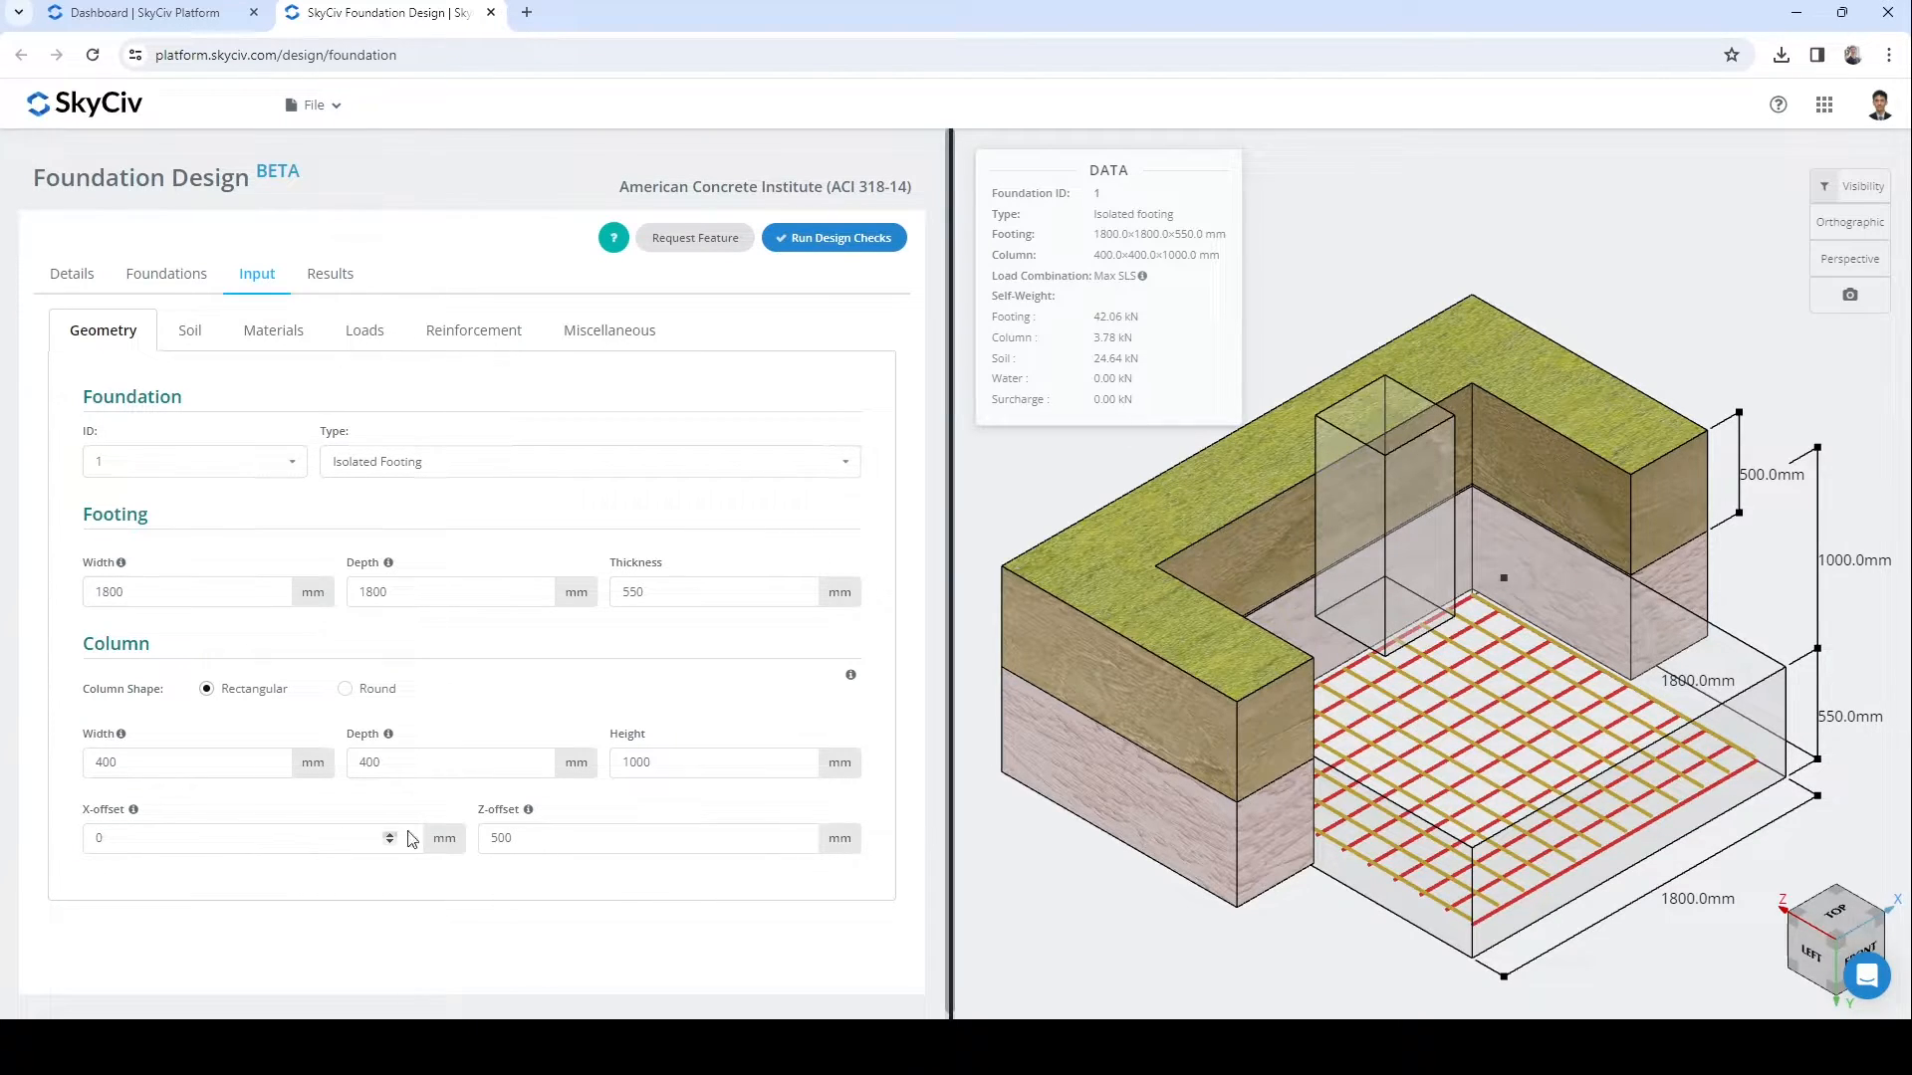
click(535, 836)
double_click(535, 837)
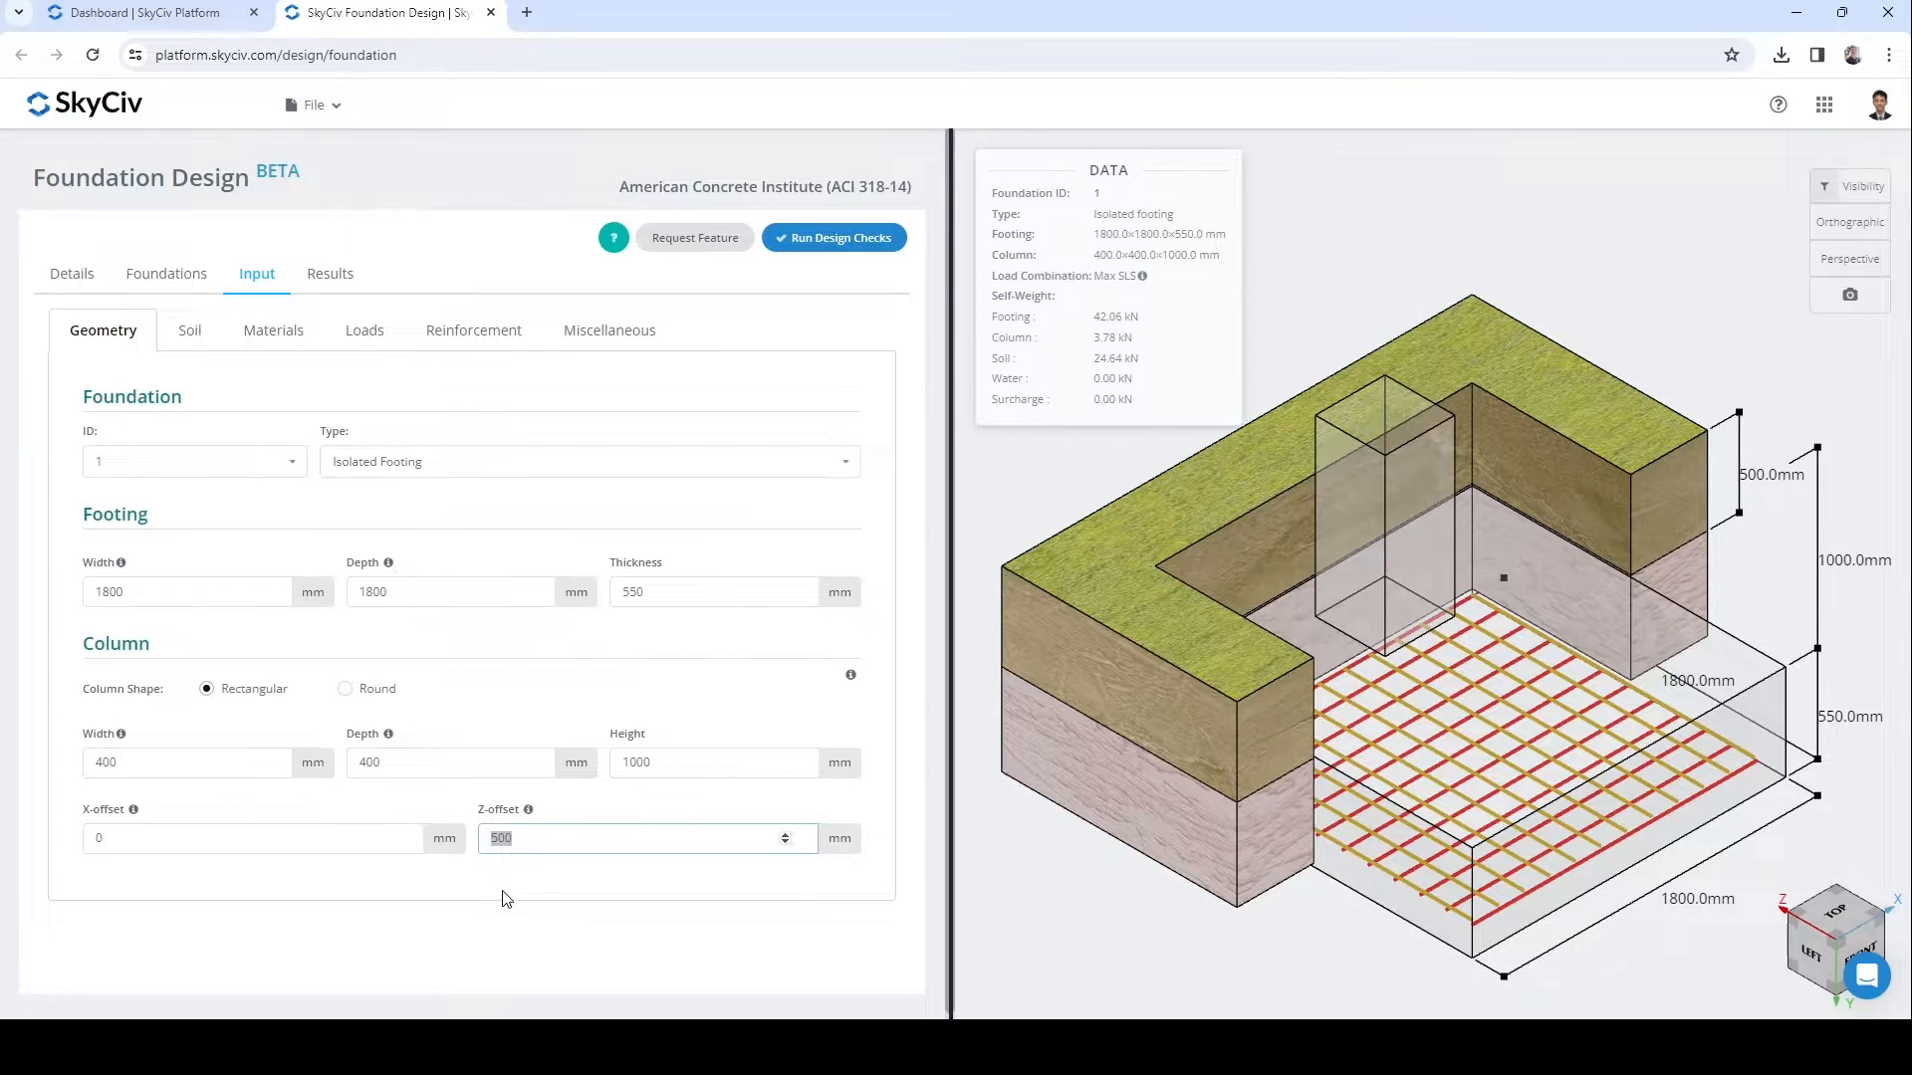
text(0)
click(508, 899)
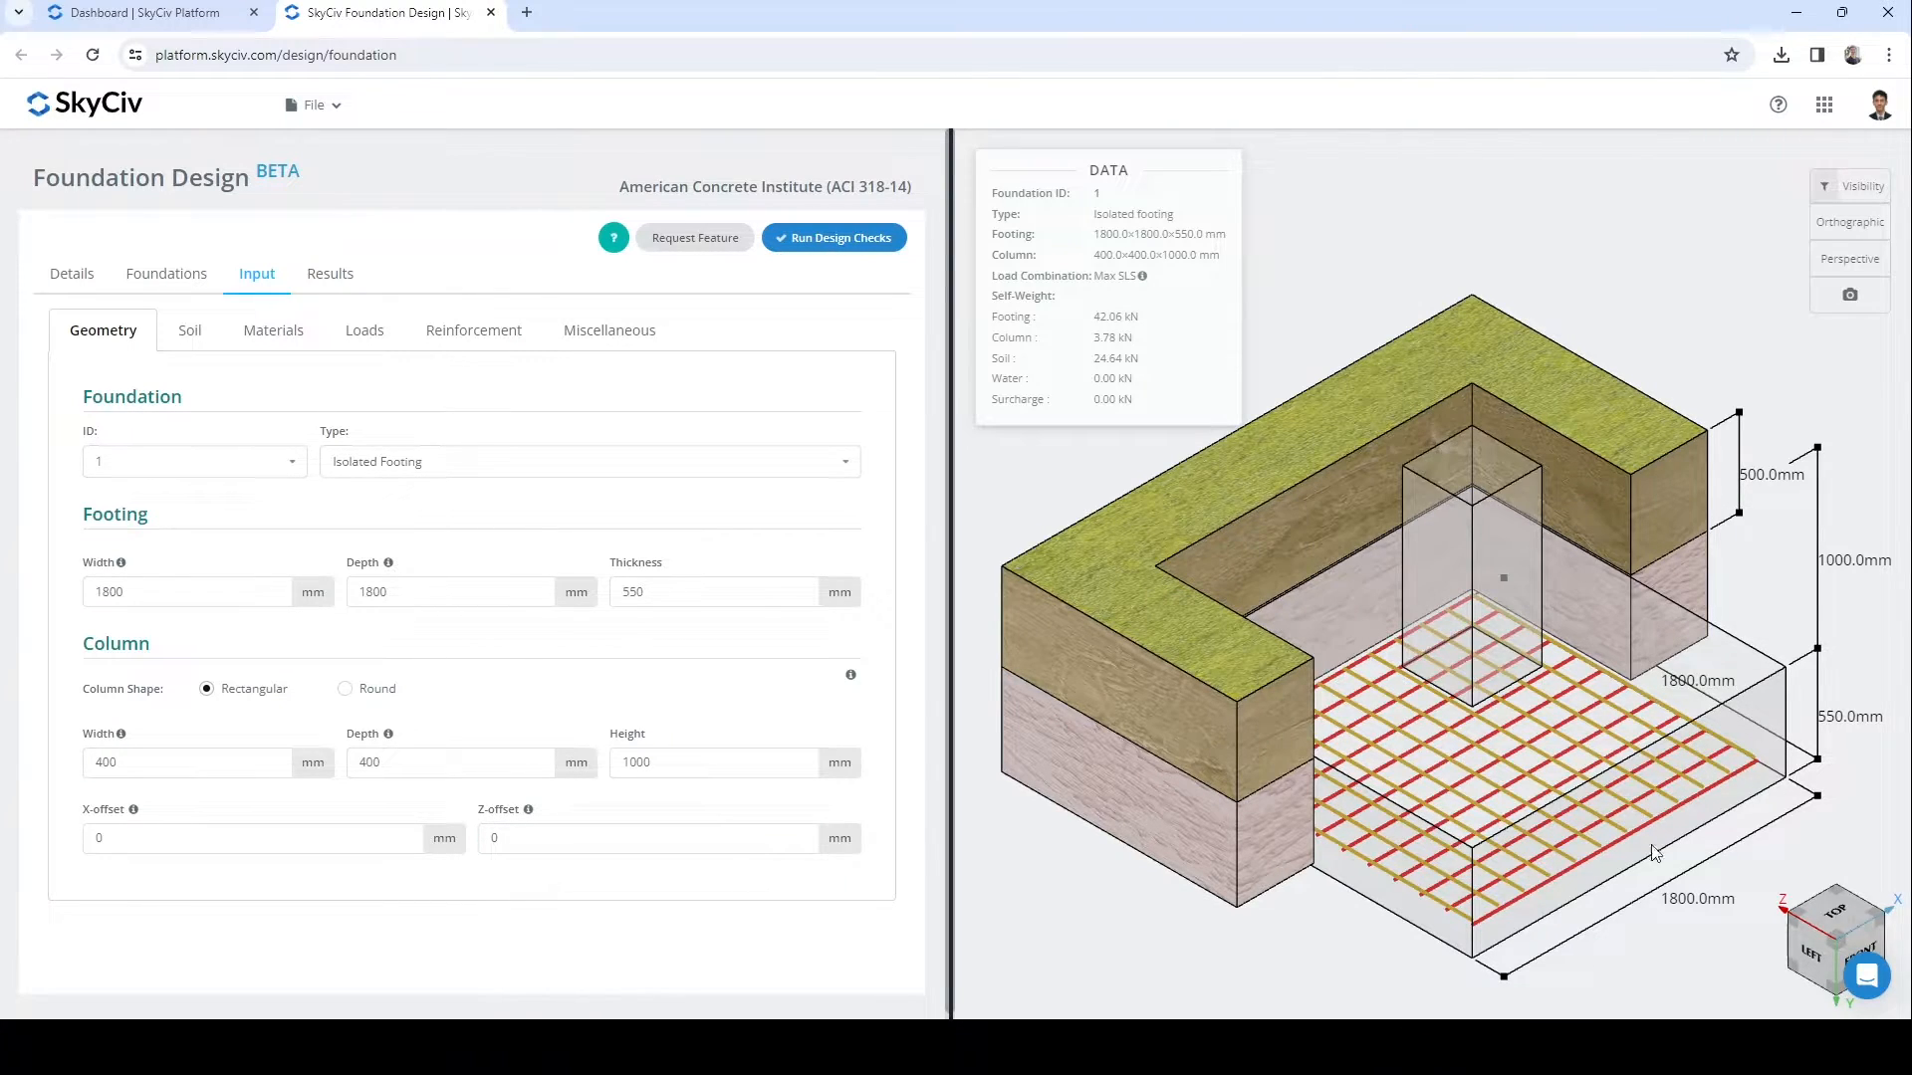
- Set the gross allowable soil bearing capacity to 100 kPa in the soil properties
click(188, 331)
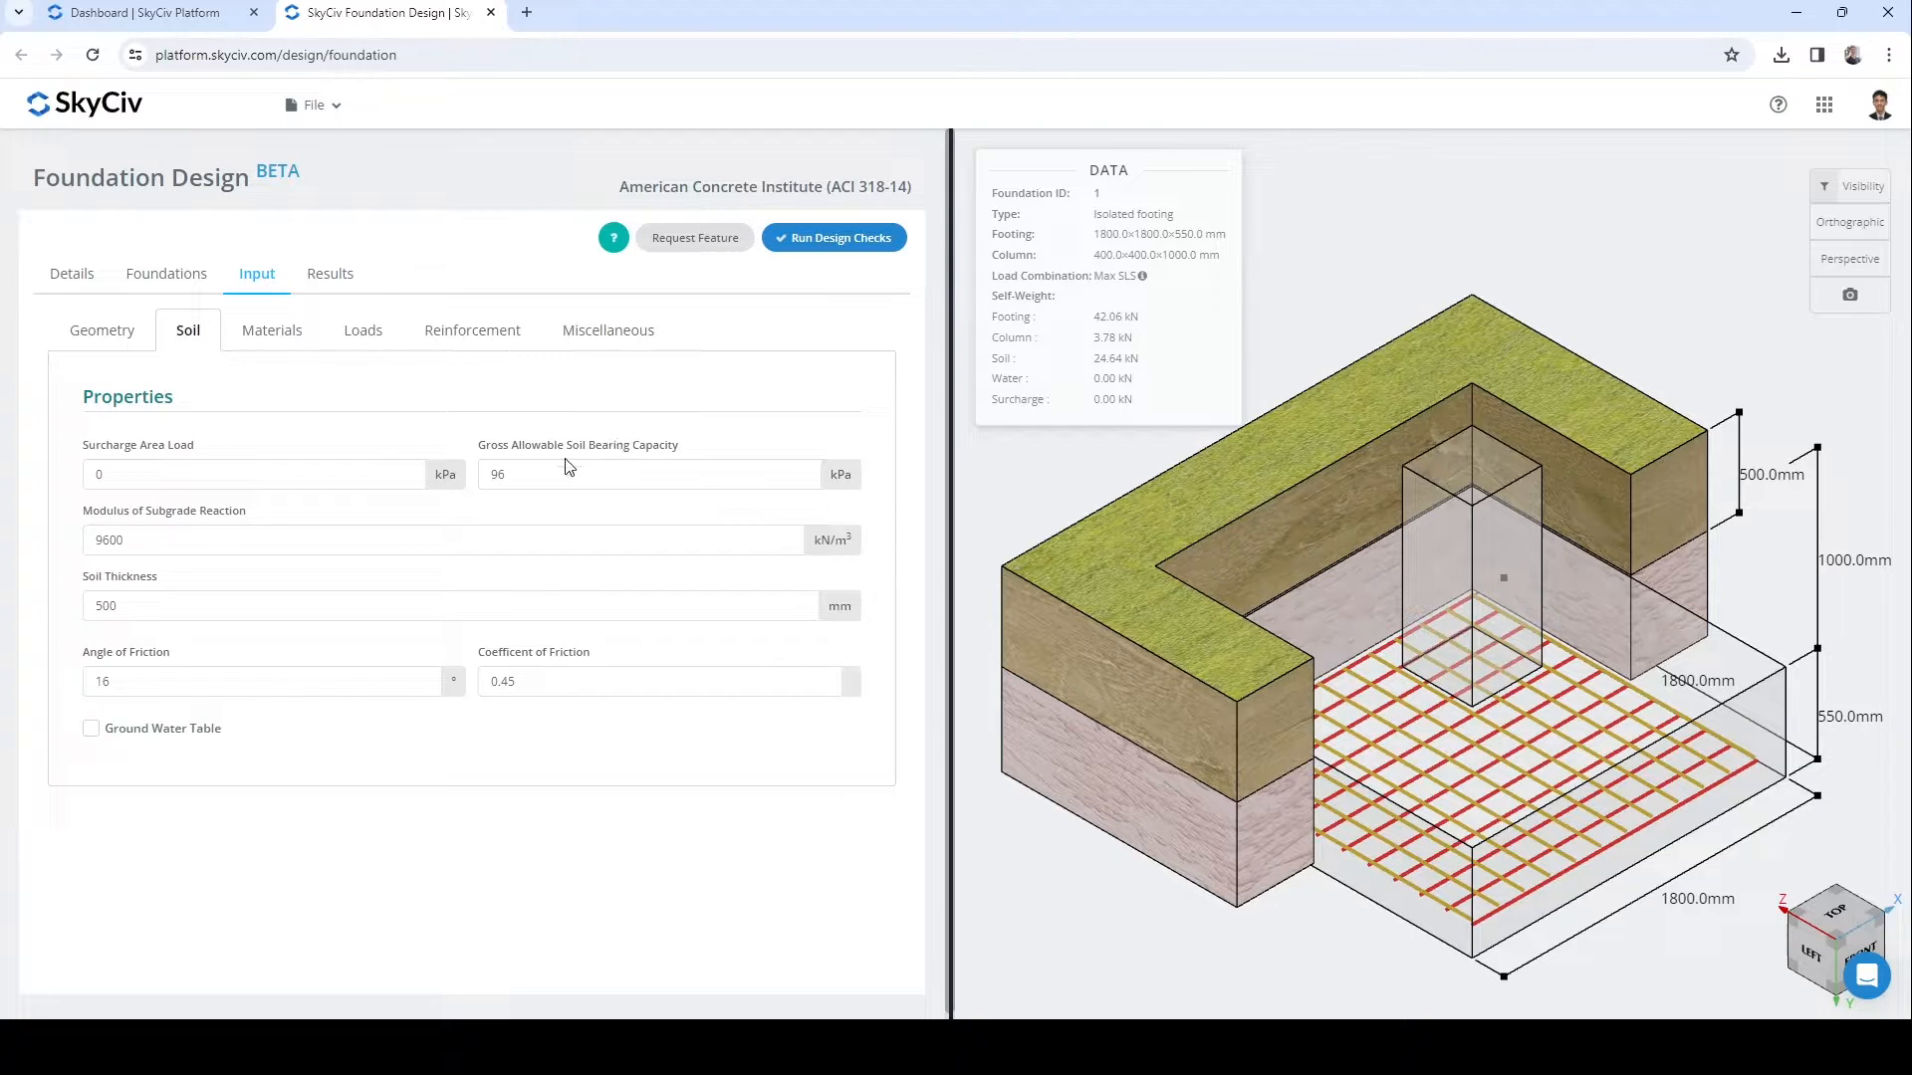
double_click(497, 475)
text(100)
click(520, 514)
- Set the soil thickness to 1000 mm and the angle of friction to 30°
click(162, 607)
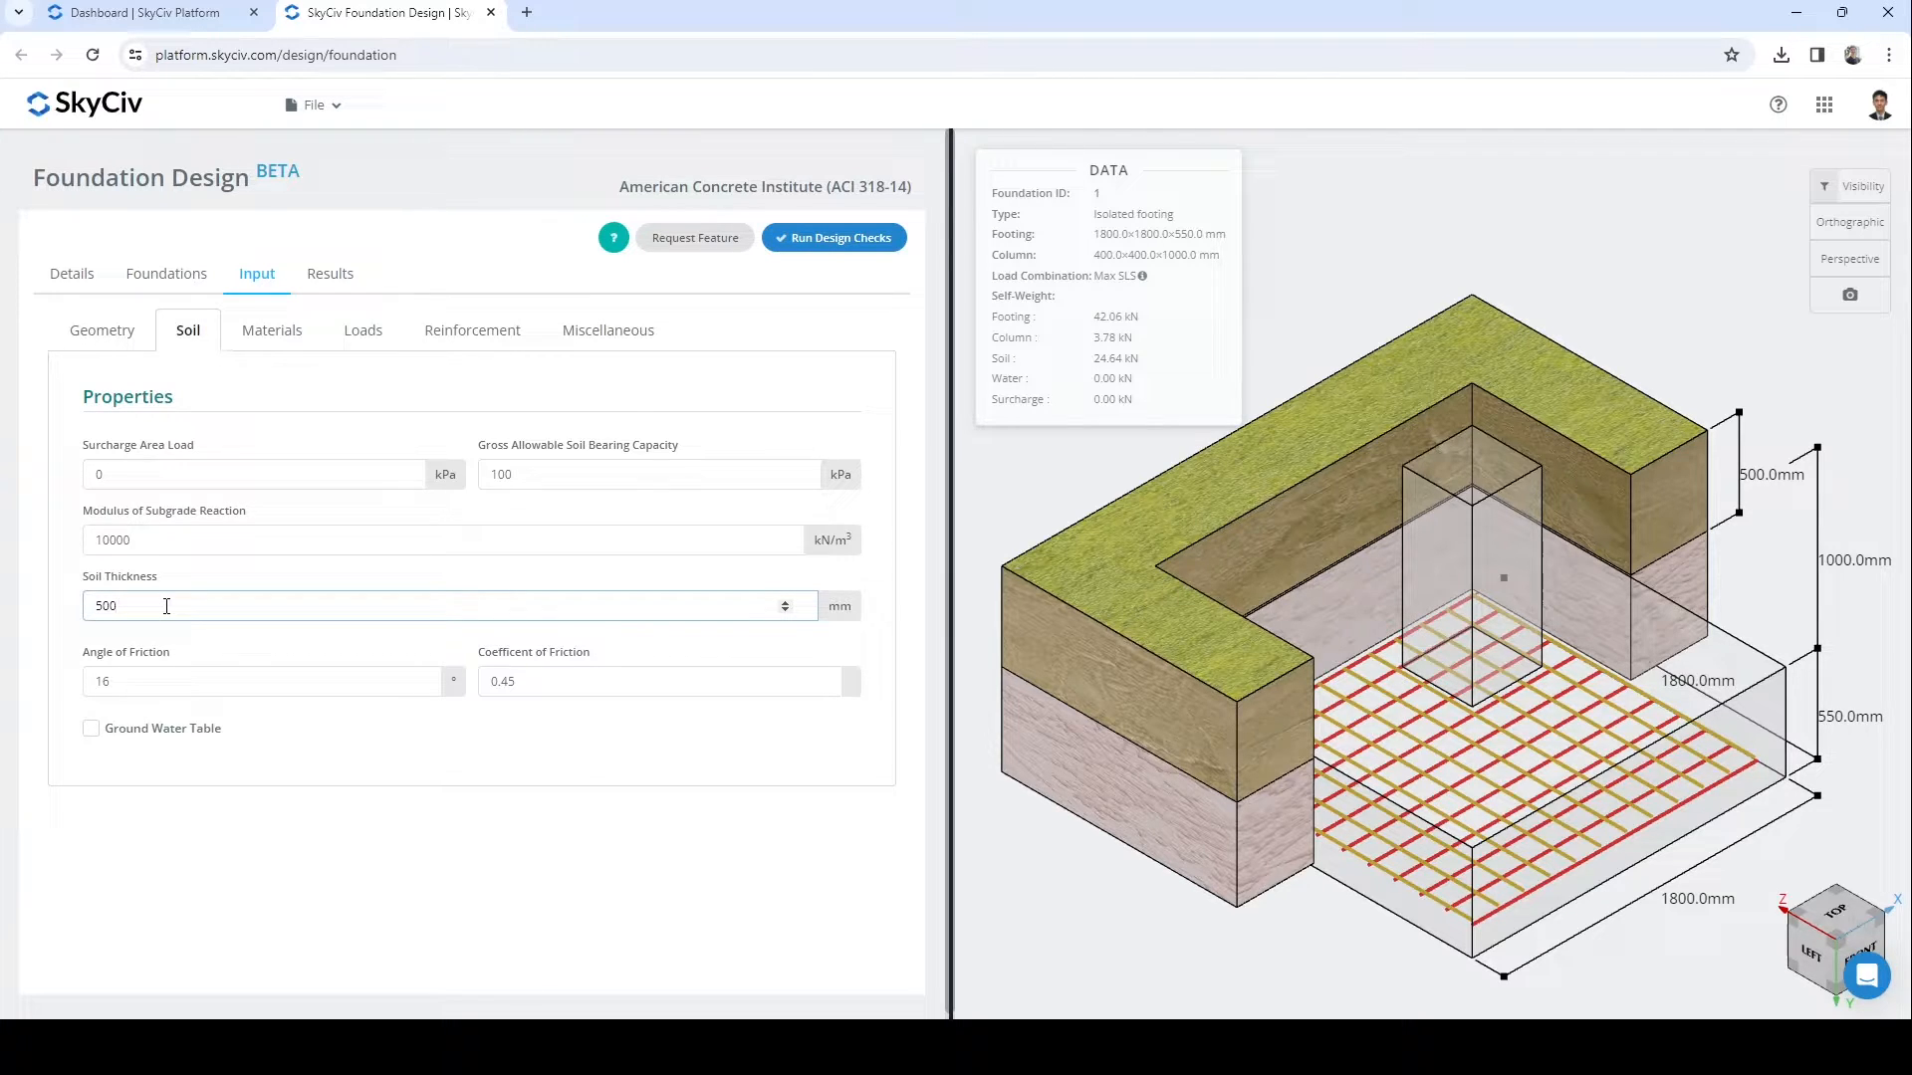
double_click(105, 606)
text(1000)
double_click(132, 681)
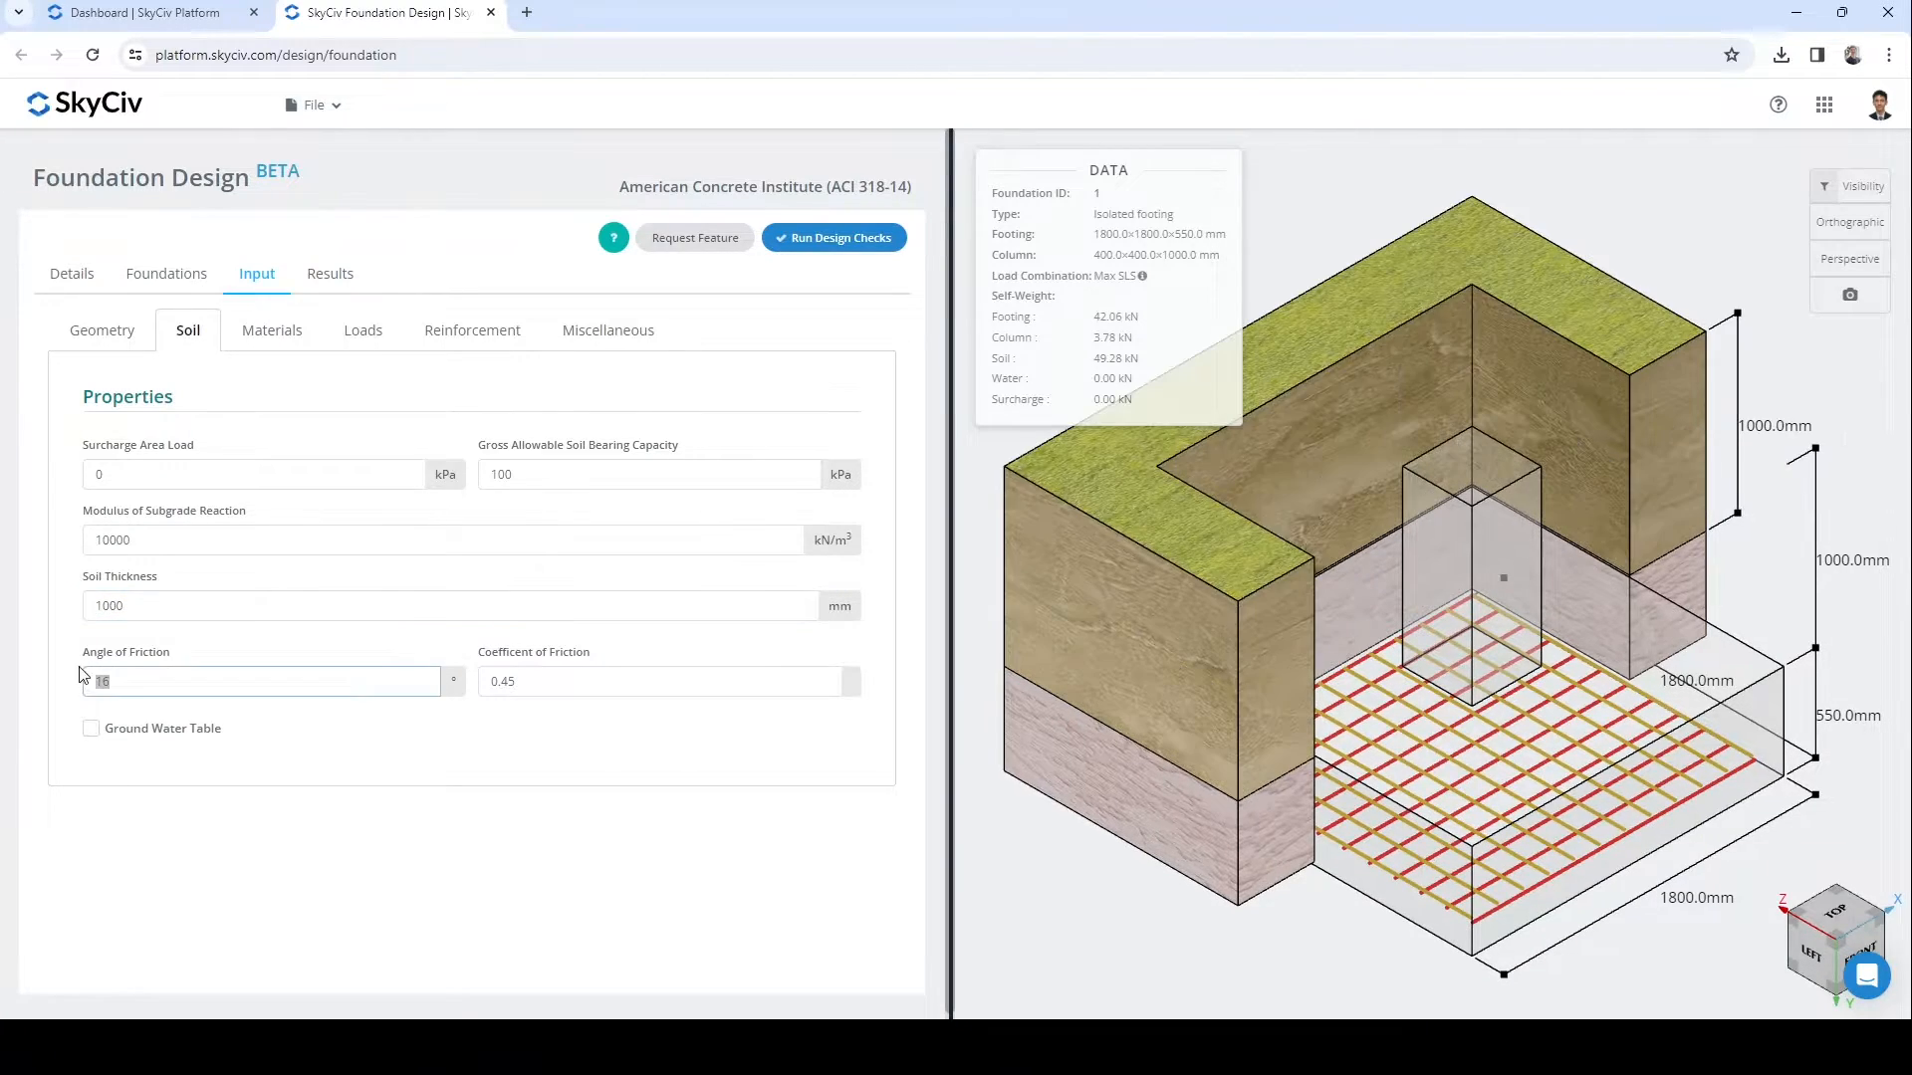
text(30)
- Try out the ground water table in the soil properties and turn it off again
click(90, 732)
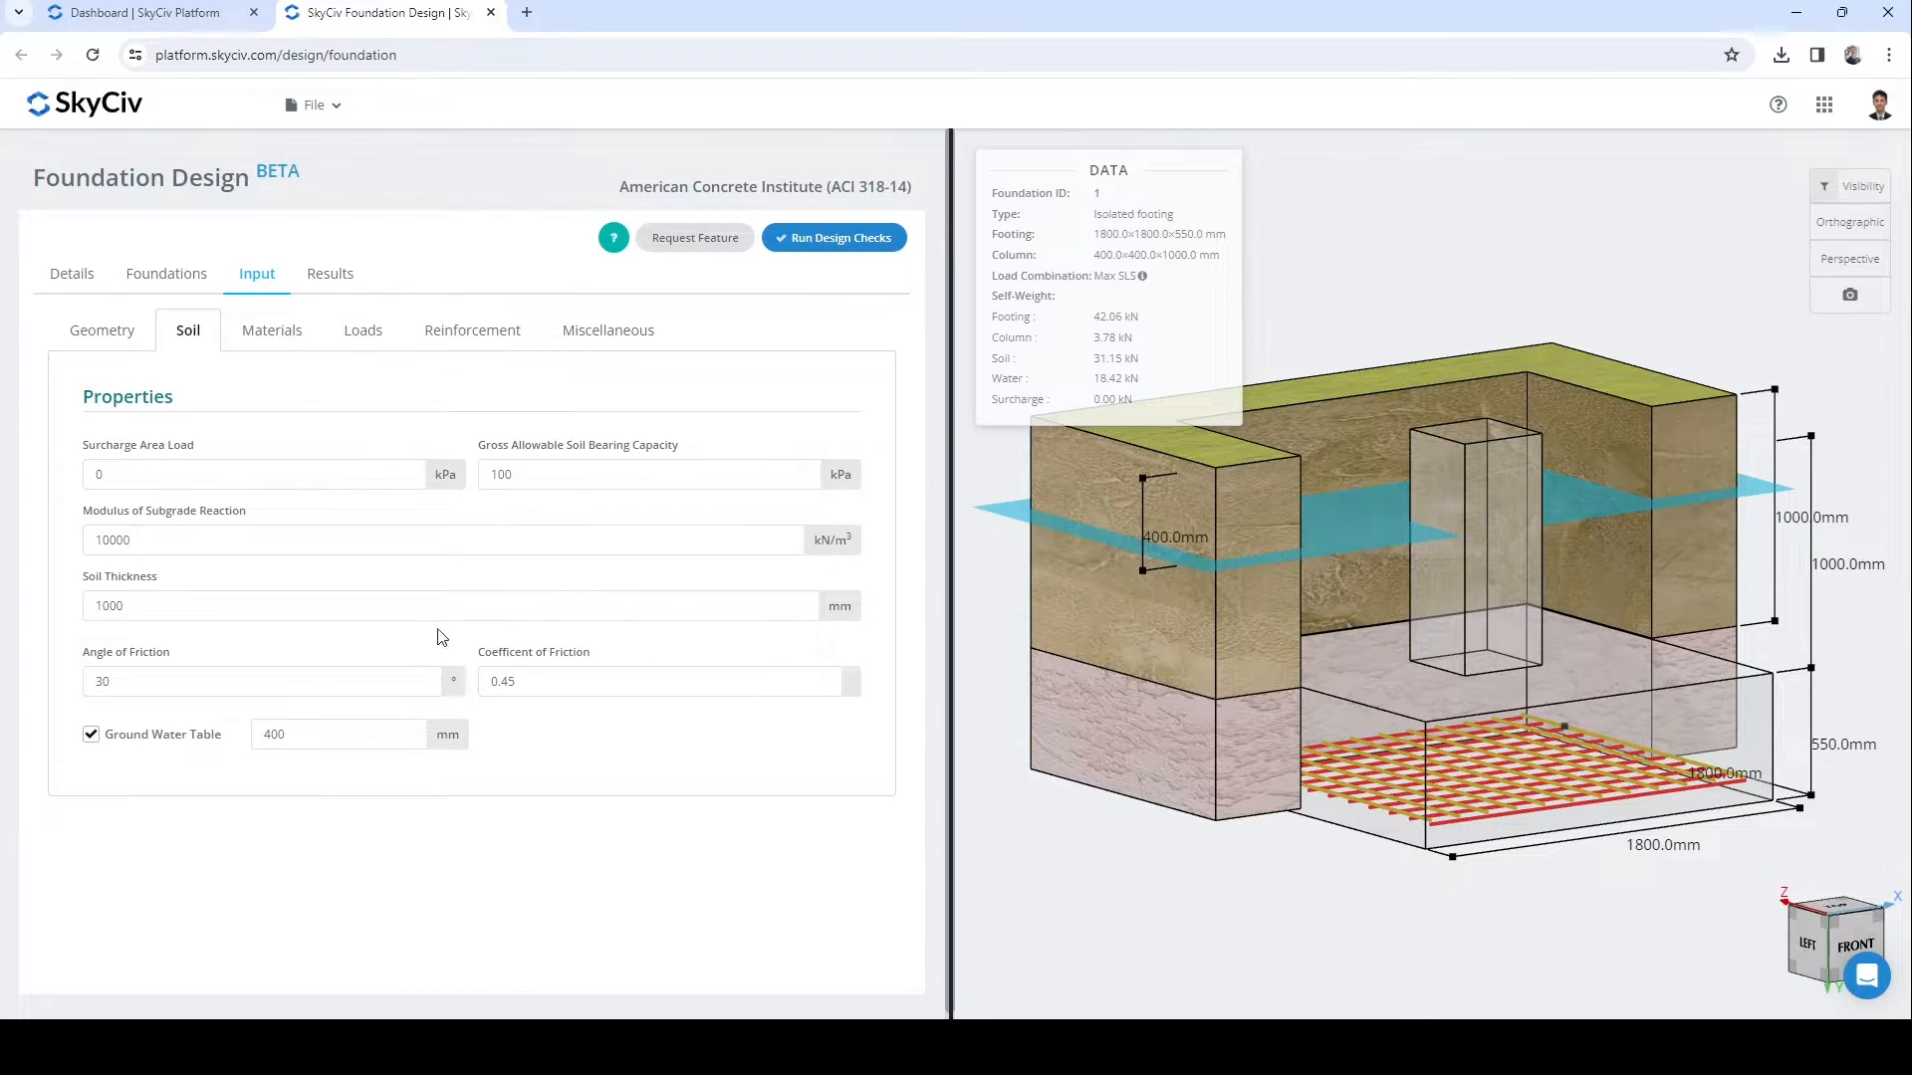
click(91, 734)
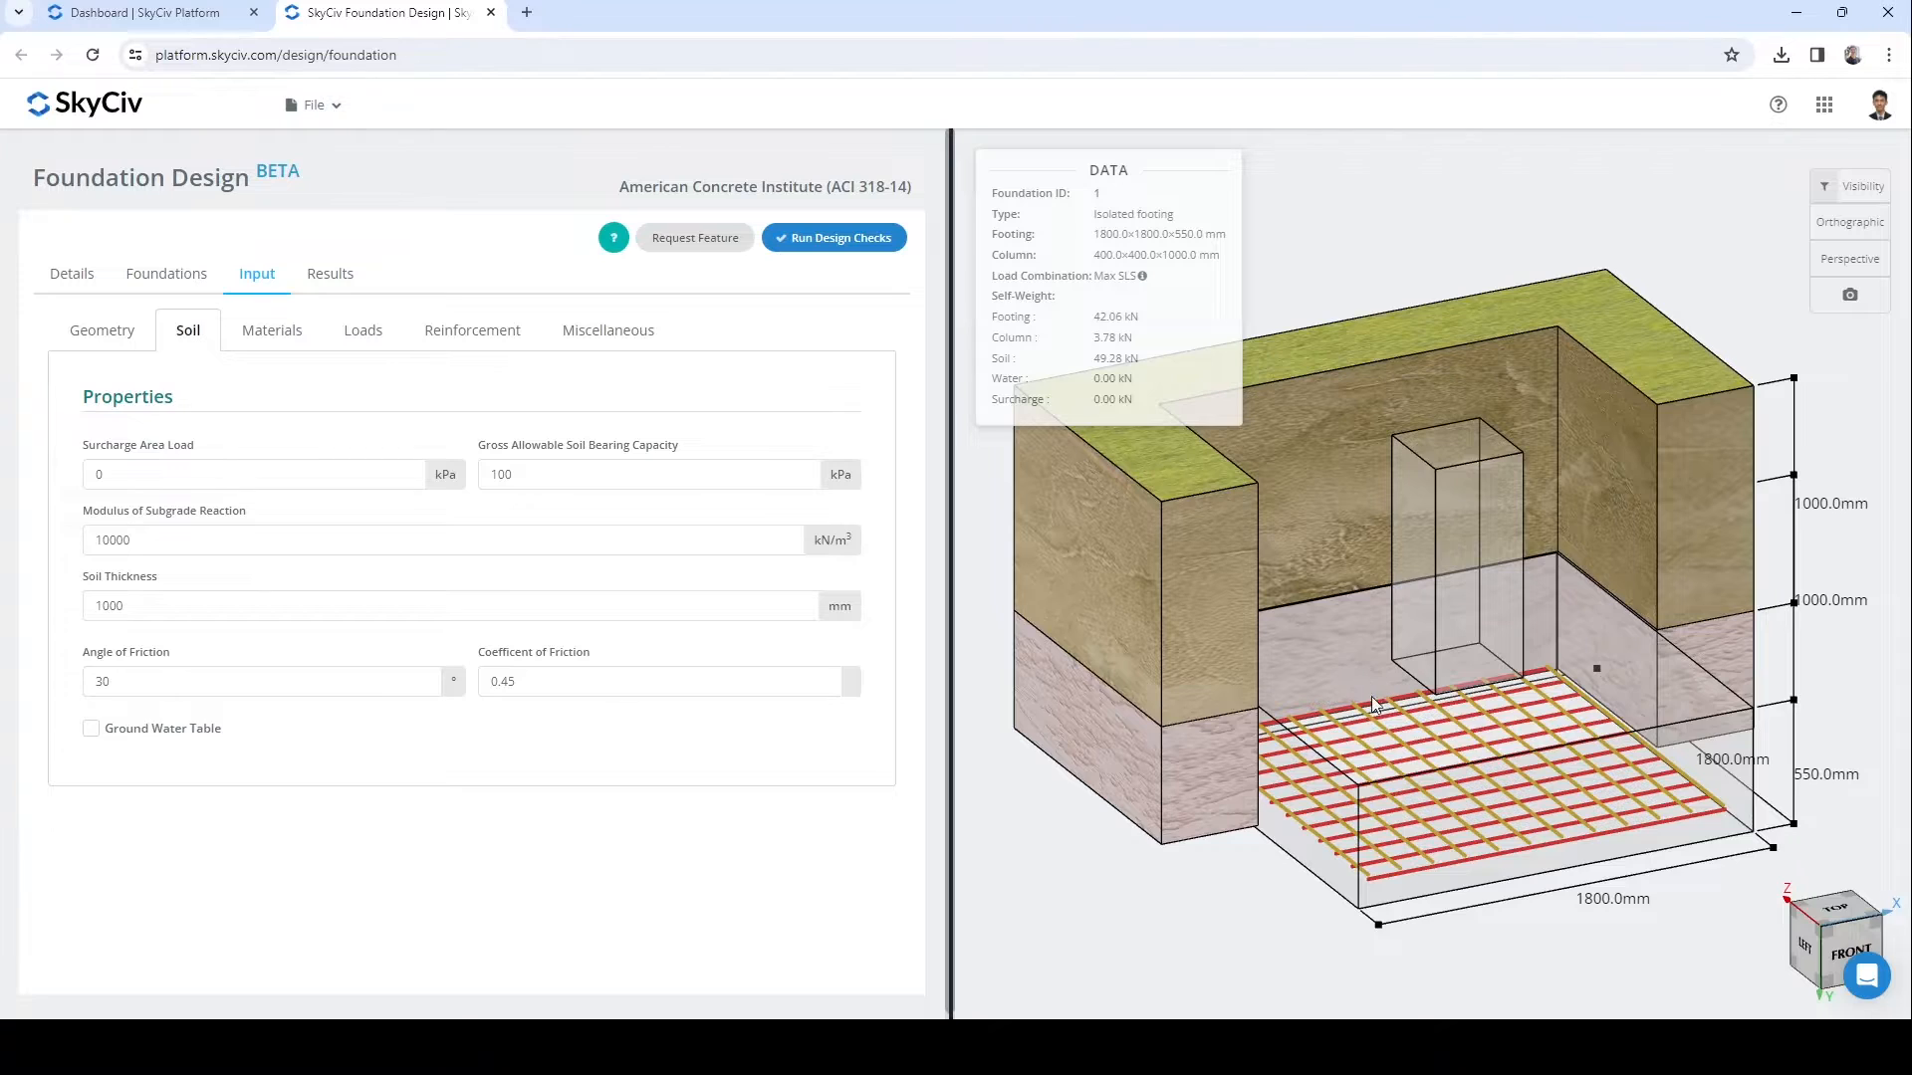
- Keep normal weight concrete and set the steel strength to 414 MPa and the soil unit weight to 18 kN/m³
click(258, 337)
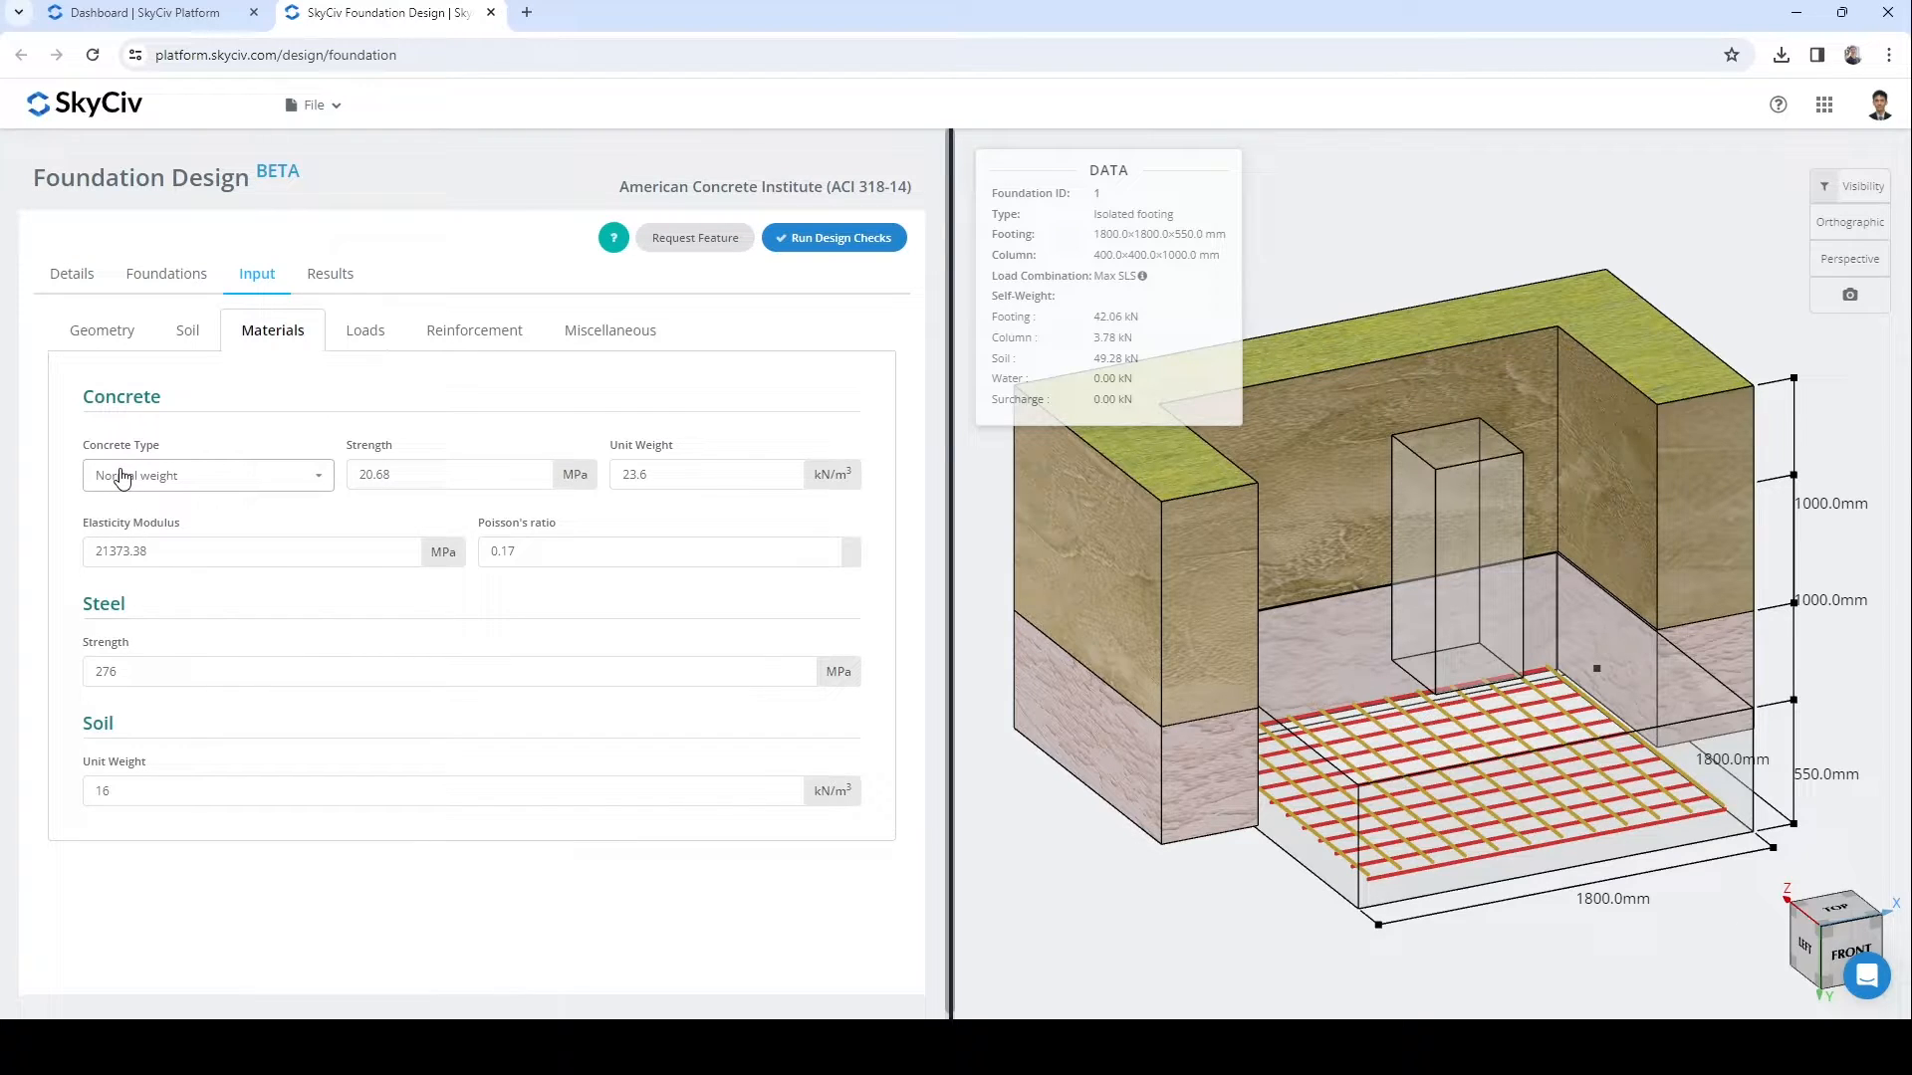
click(173, 484)
click(173, 484)
drag(116, 673, 78, 677)
text(414)
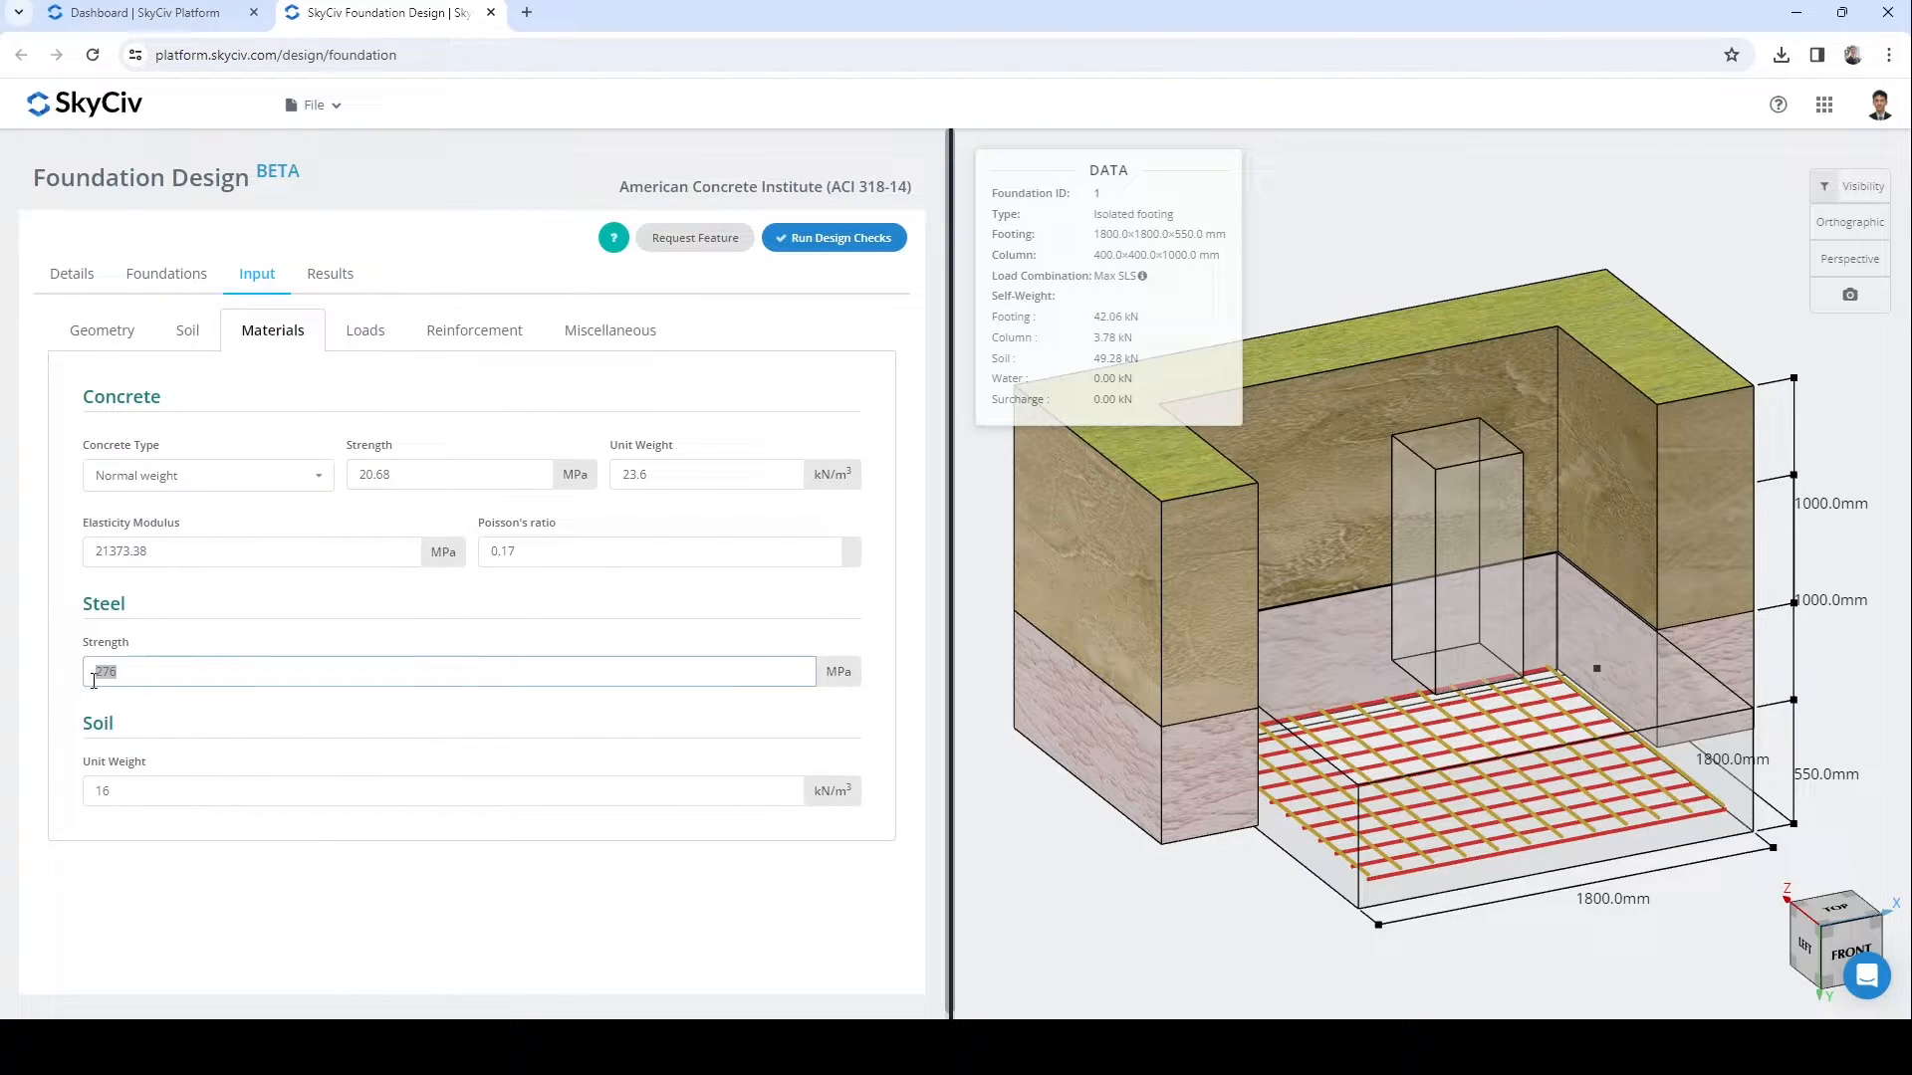
click(234, 625)
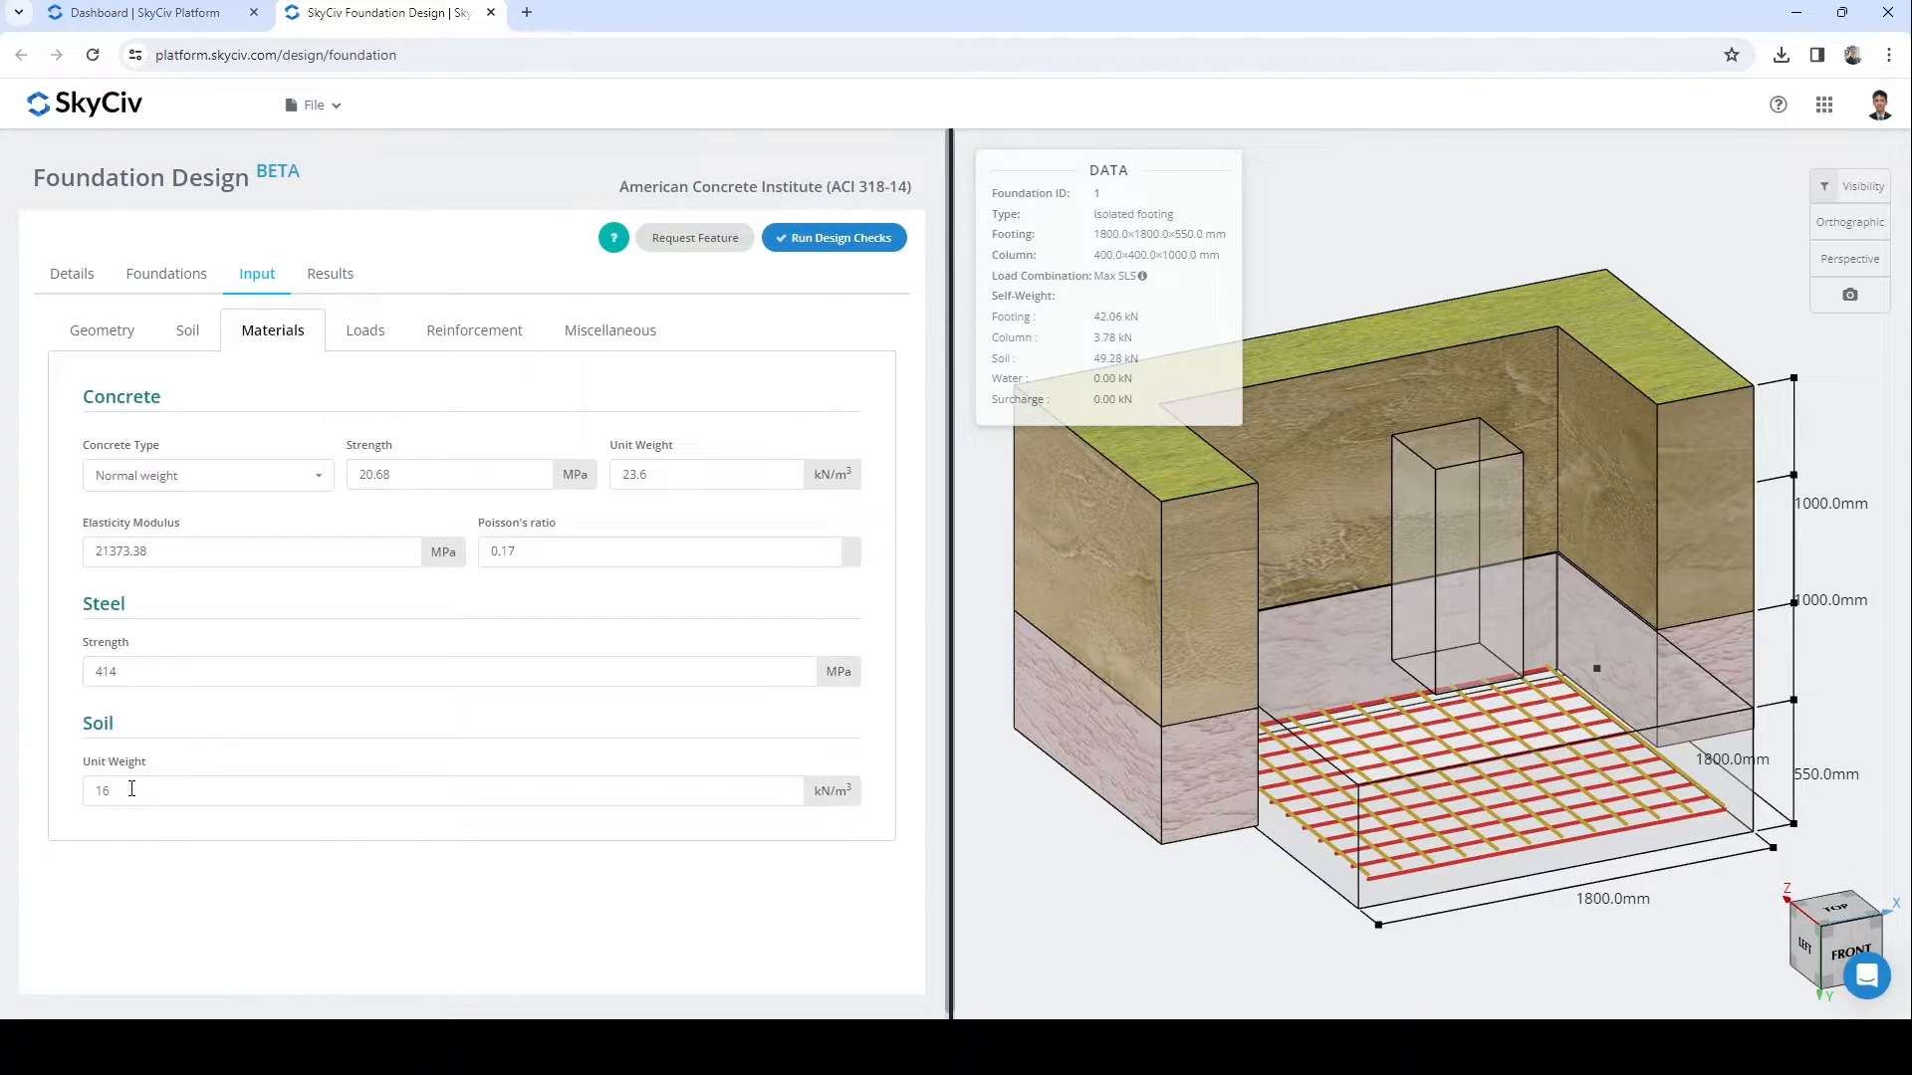
drag(115, 791, 70, 798)
text(18)
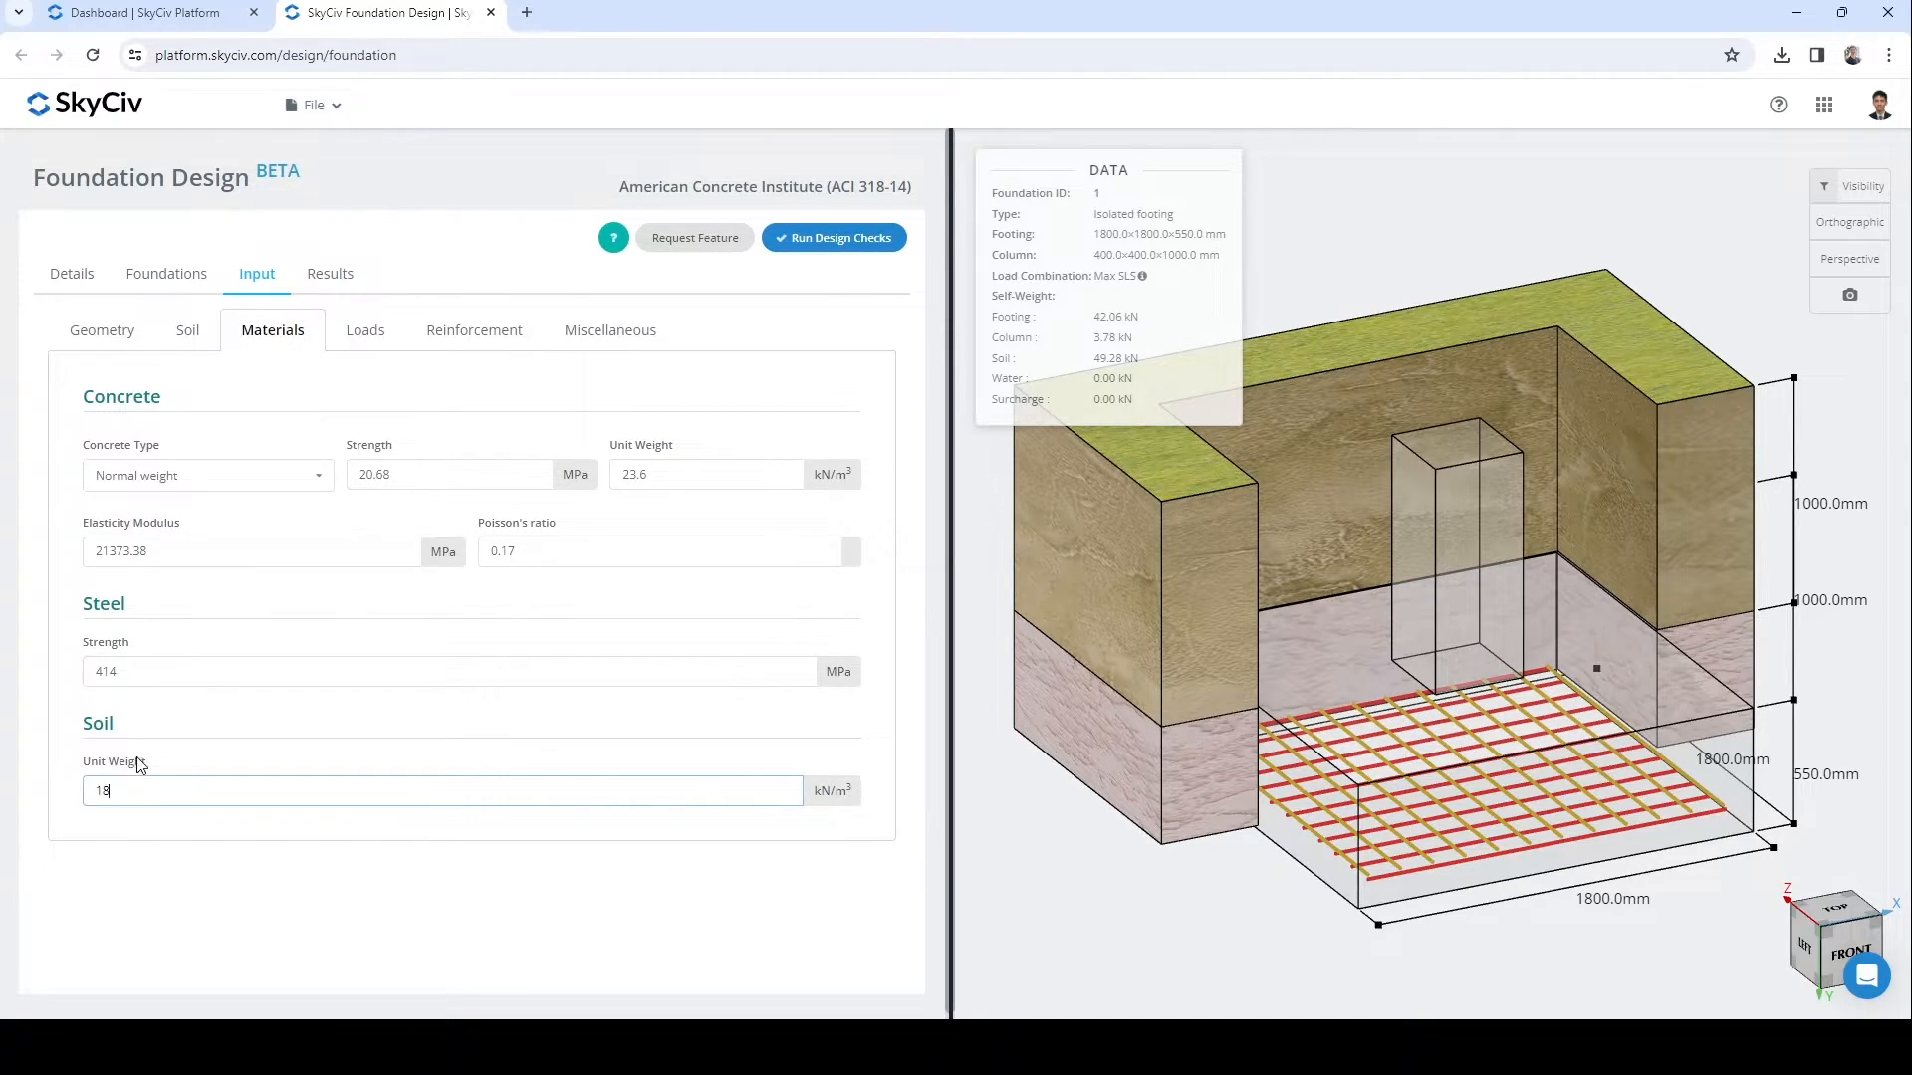
- Add two more static loads and set load 2 to the Live type and load 3 to Seismic
click(365, 336)
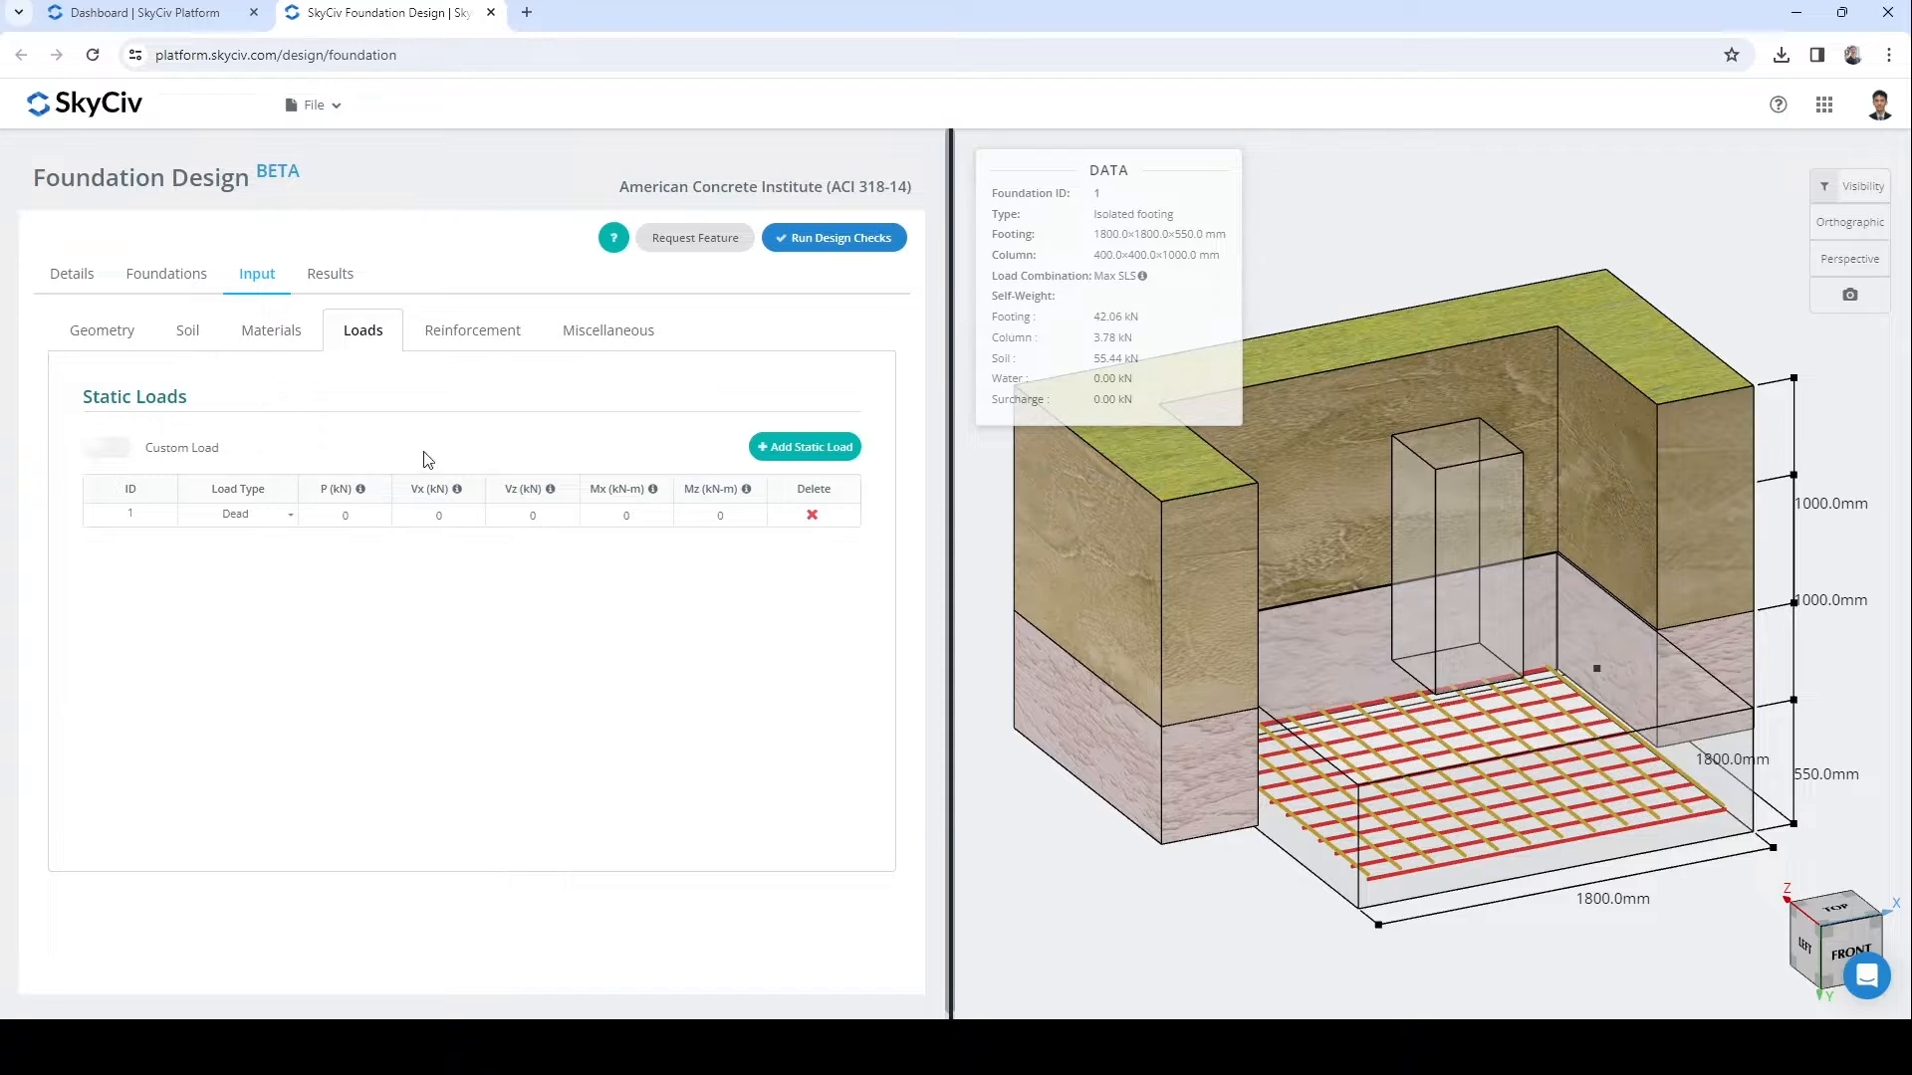
click(794, 450)
click(794, 450)
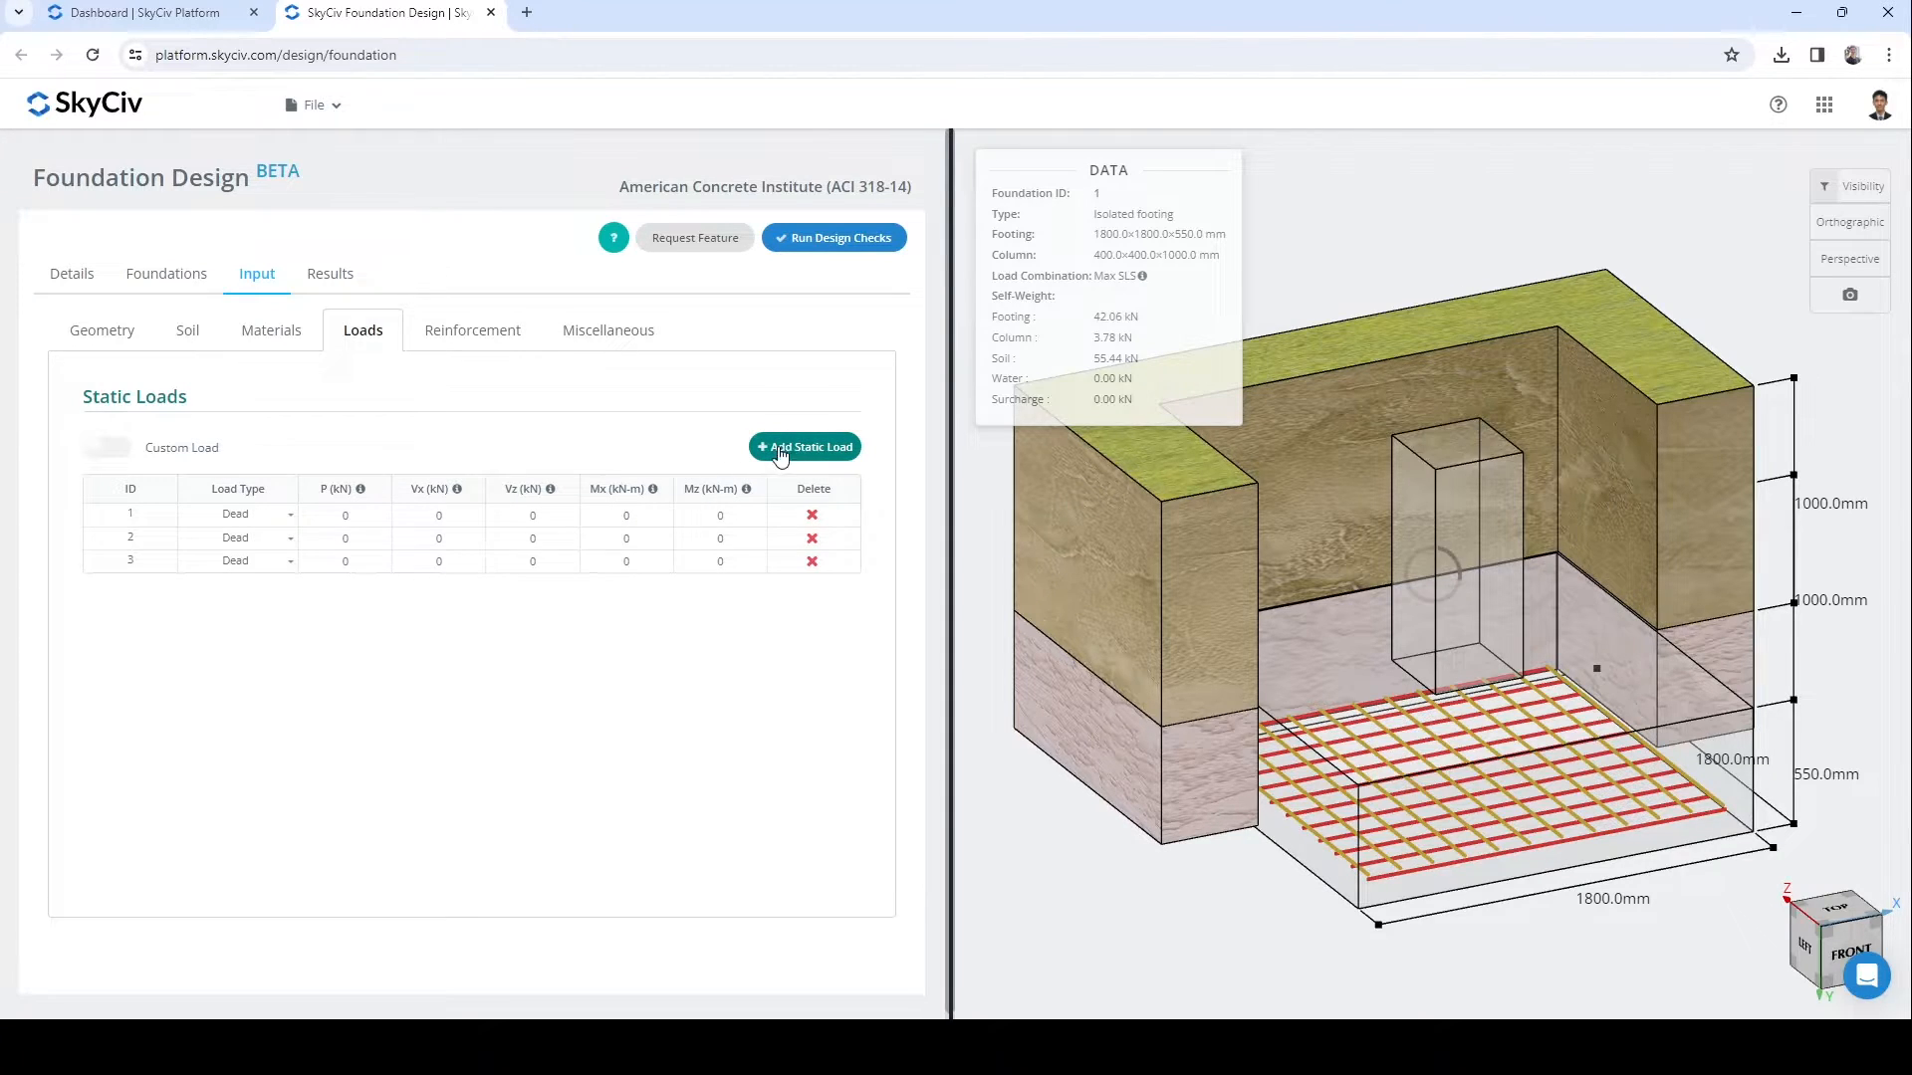
click(236, 538)
click(239, 595)
click(239, 561)
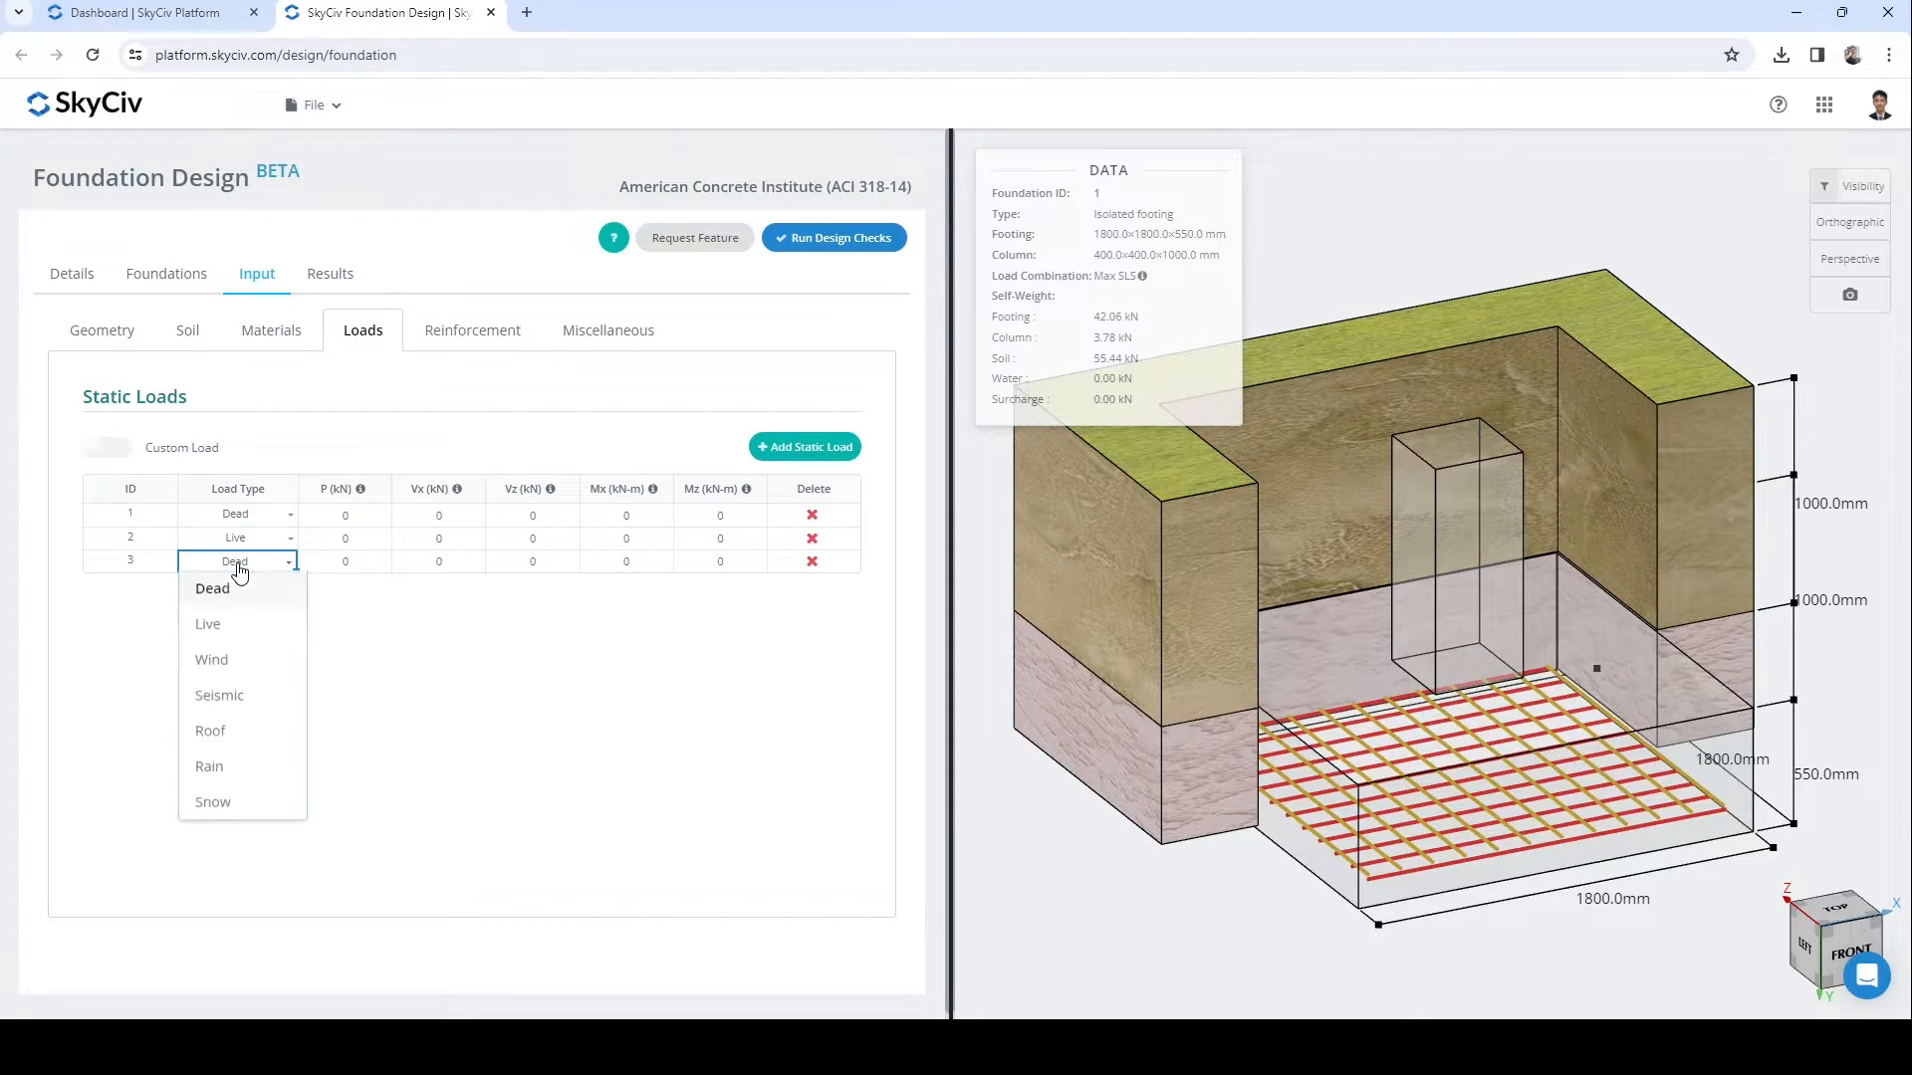
click(234, 704)
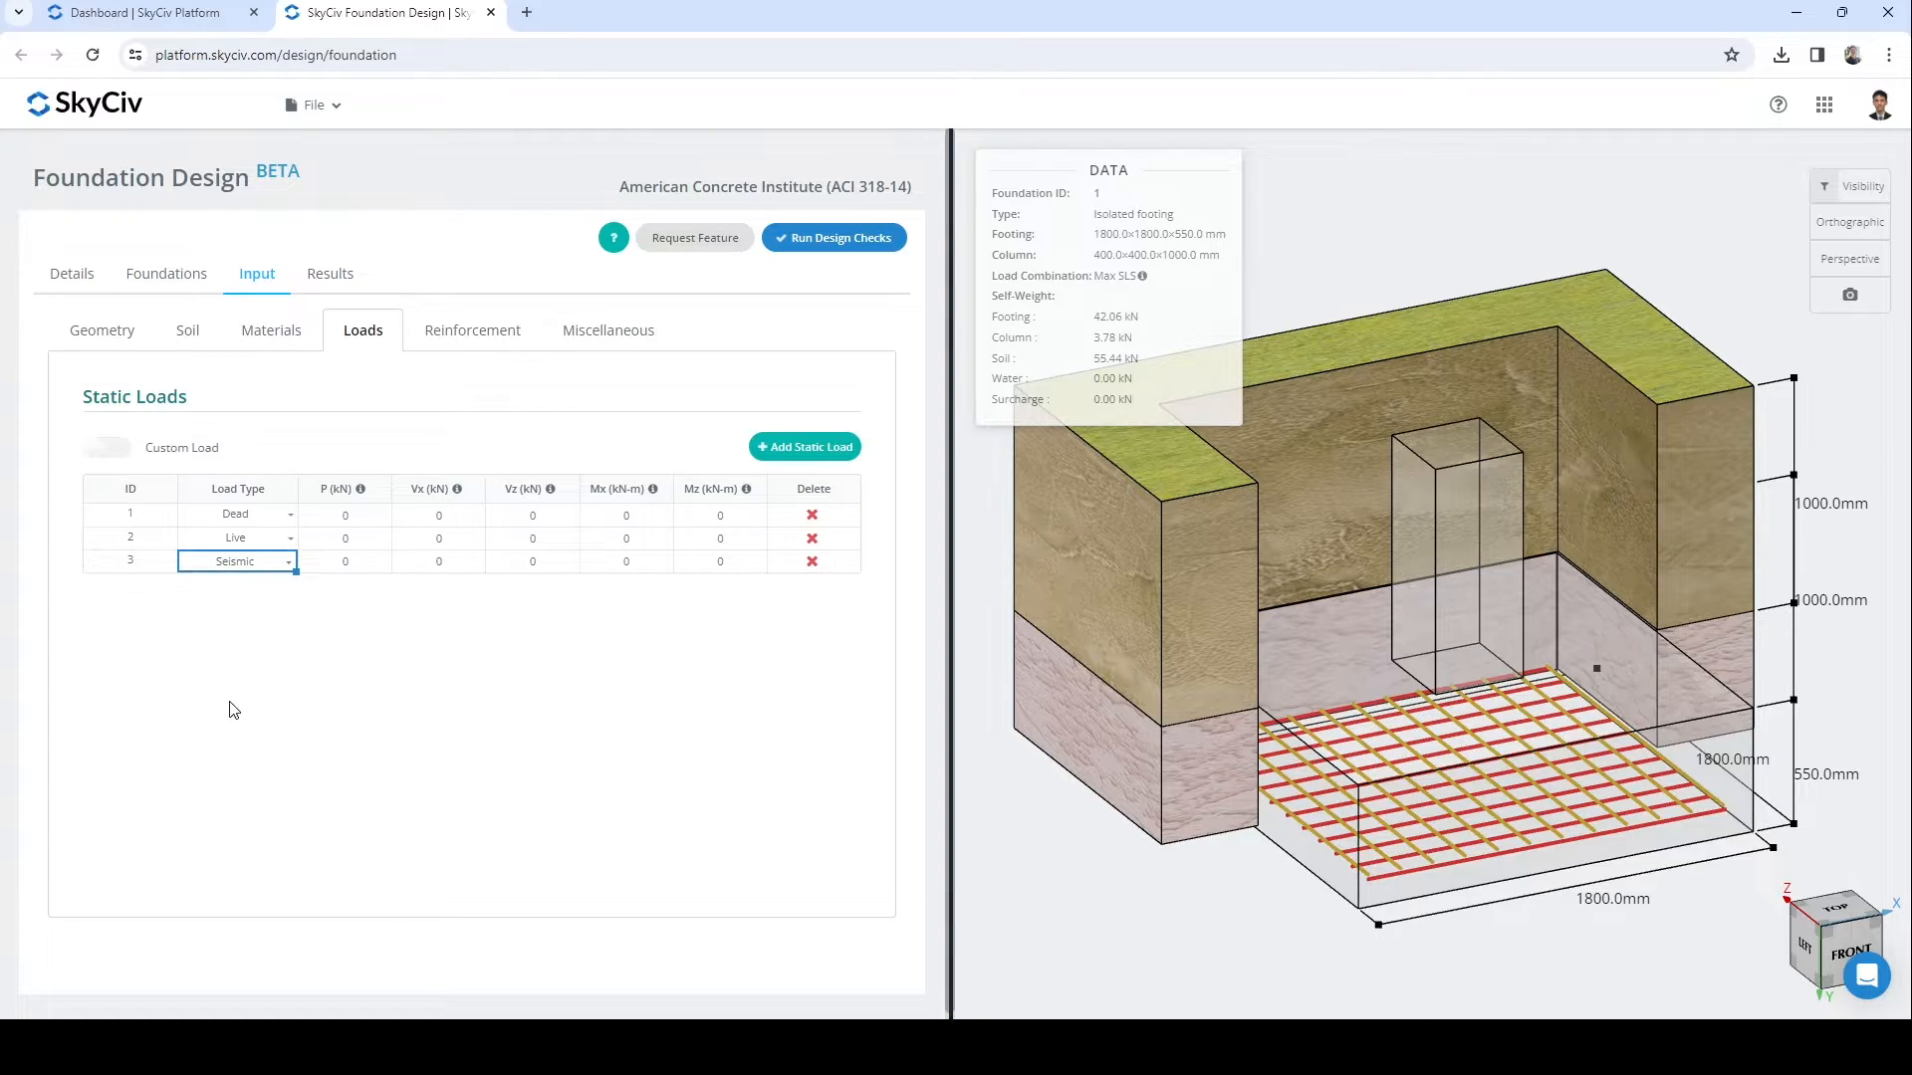
- Enter axial loads P of 150 kN for the dead load, 10 kN for the live load and 5 kN for the seismic load
click(372, 509)
text(150)
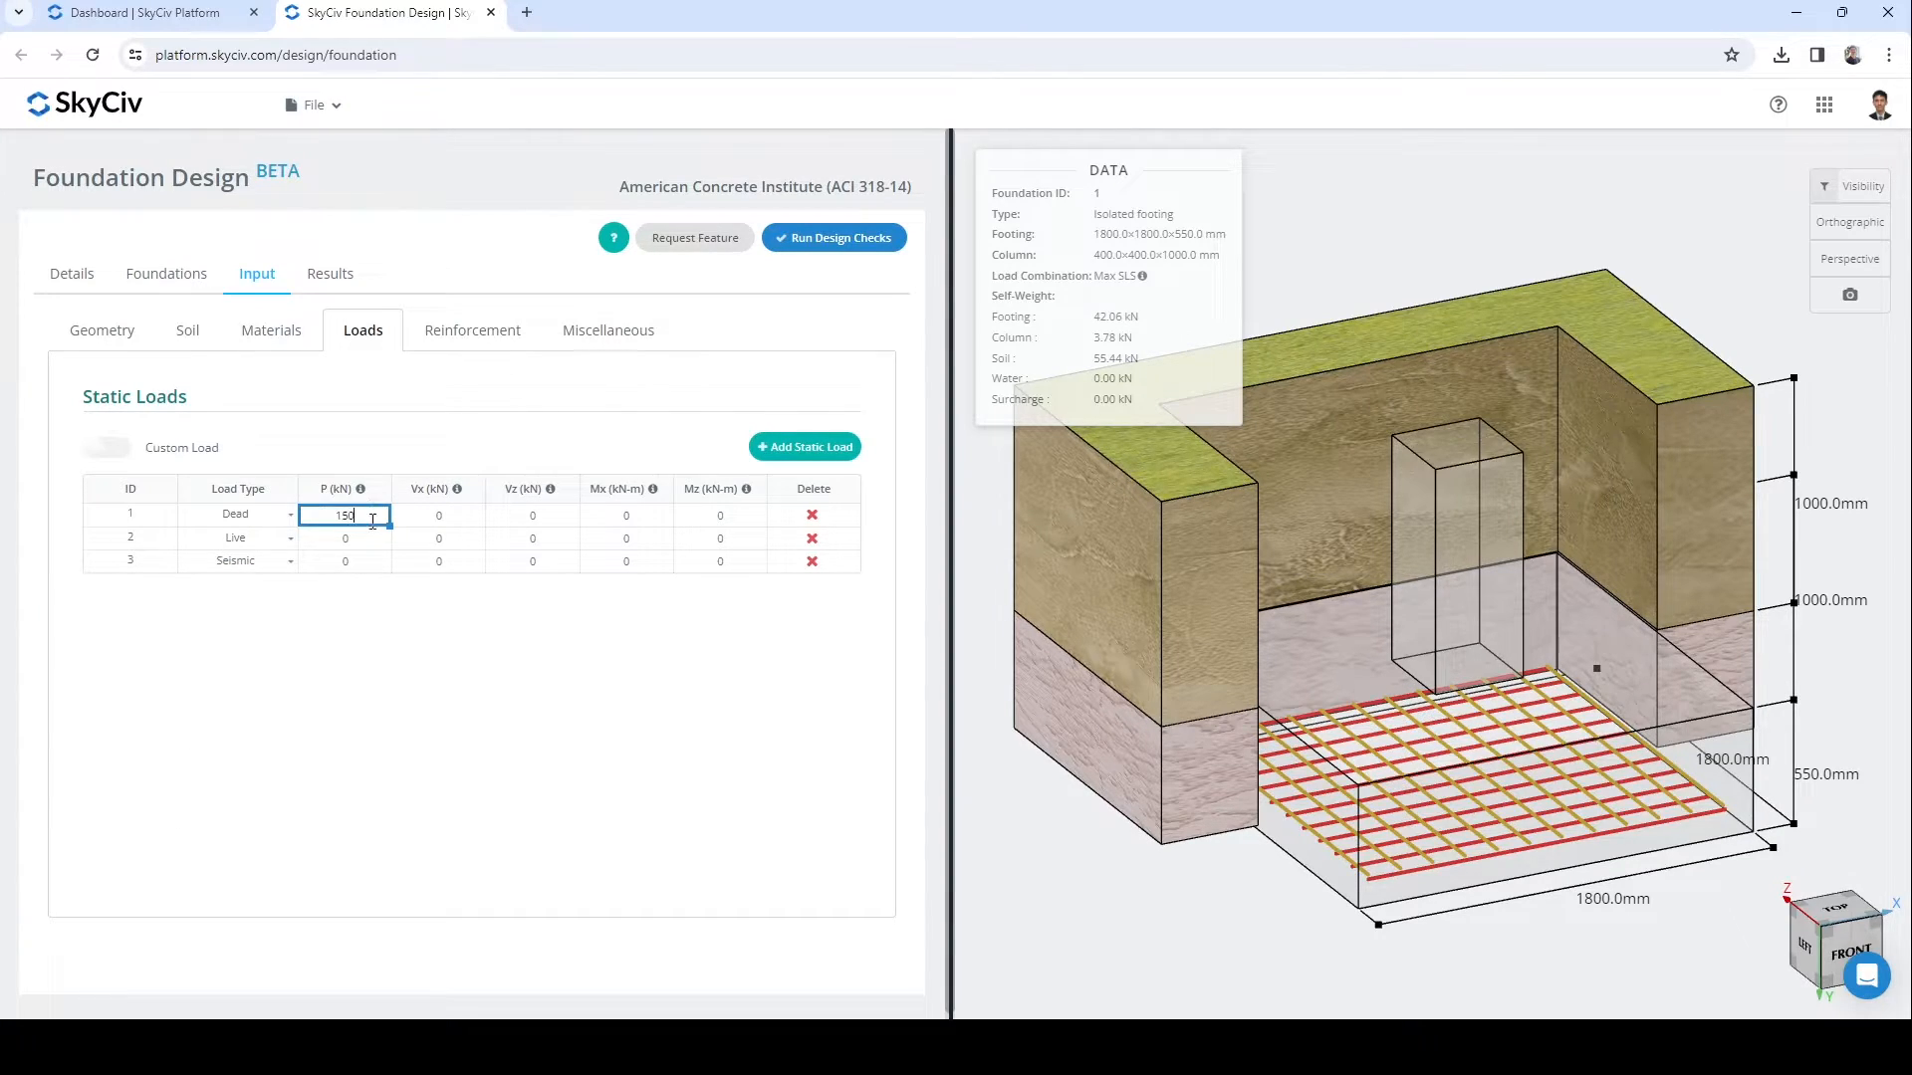
click(357, 537)
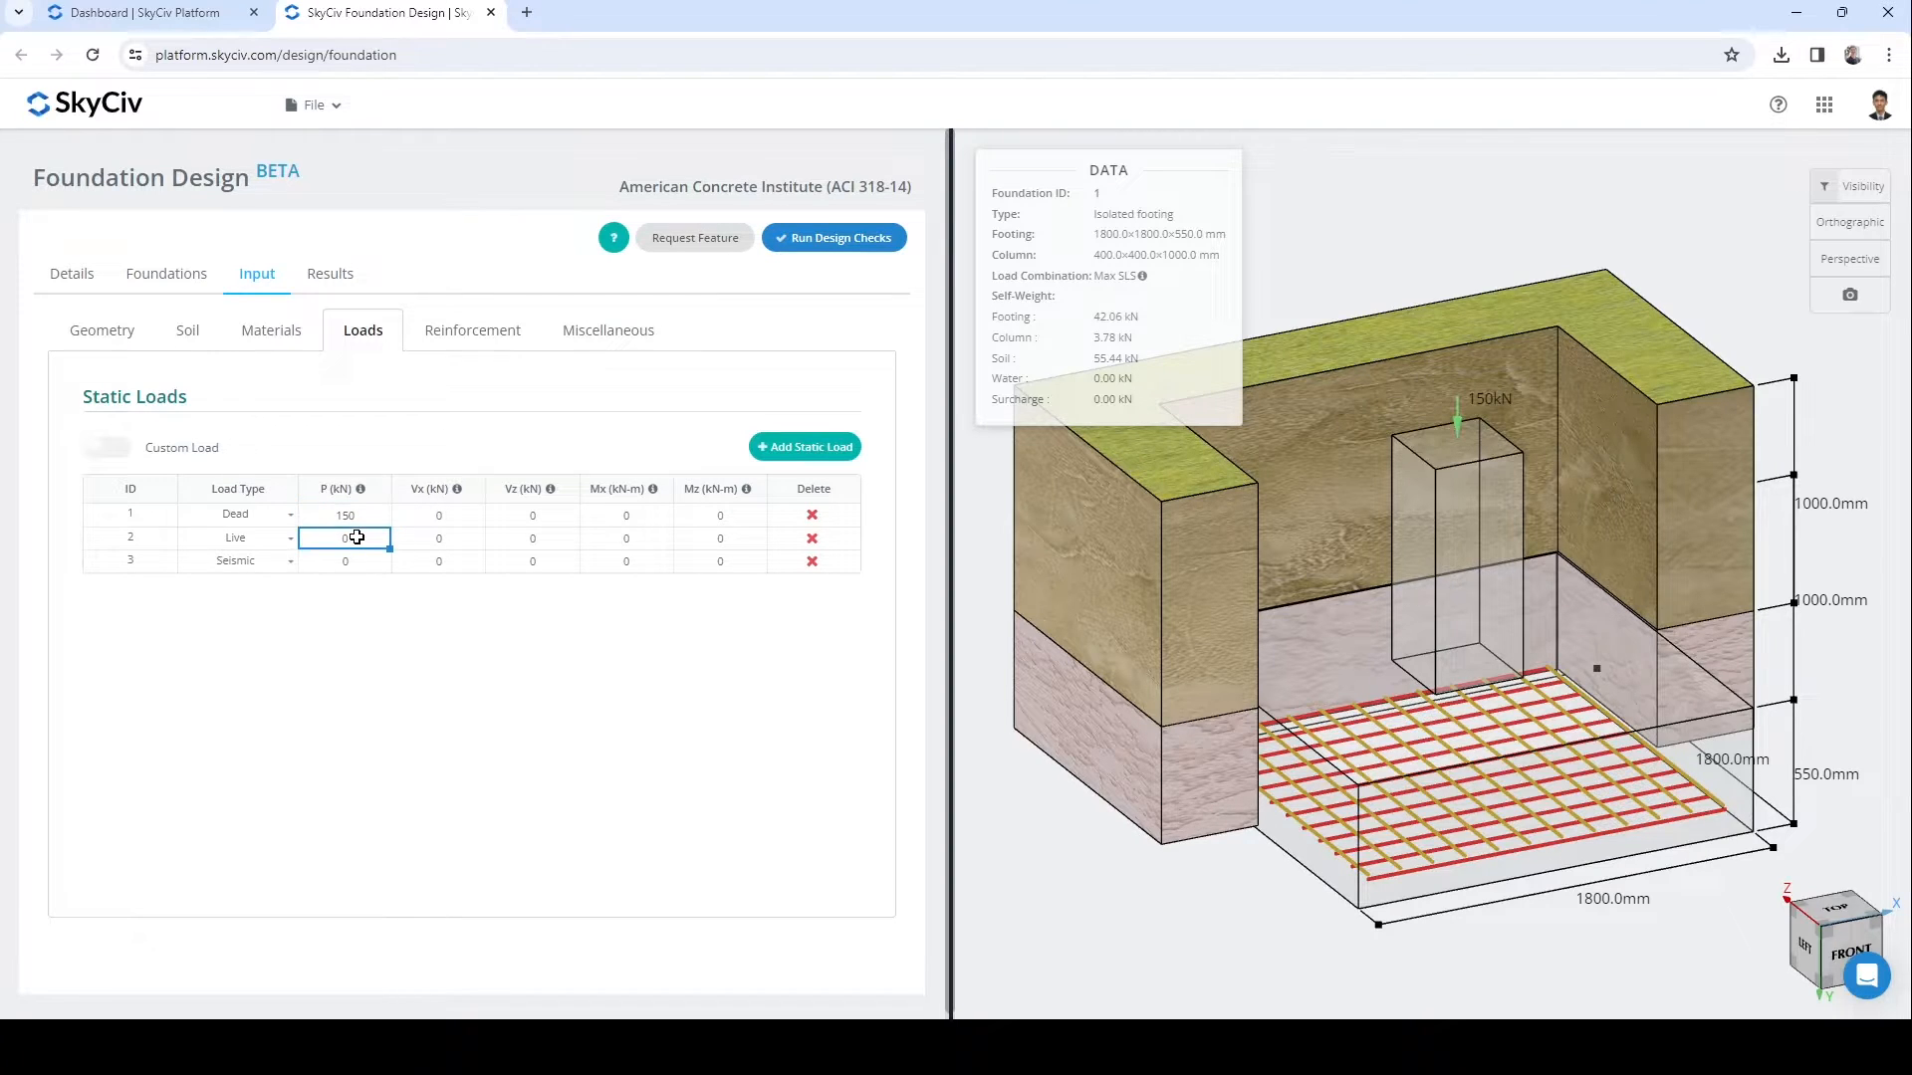
text(10)
click(343, 560)
text(5)
click(377, 606)
- Give the dead load shear forces of 10 kN for Vx and 1 kN for Vz
click(423, 512)
text(10)
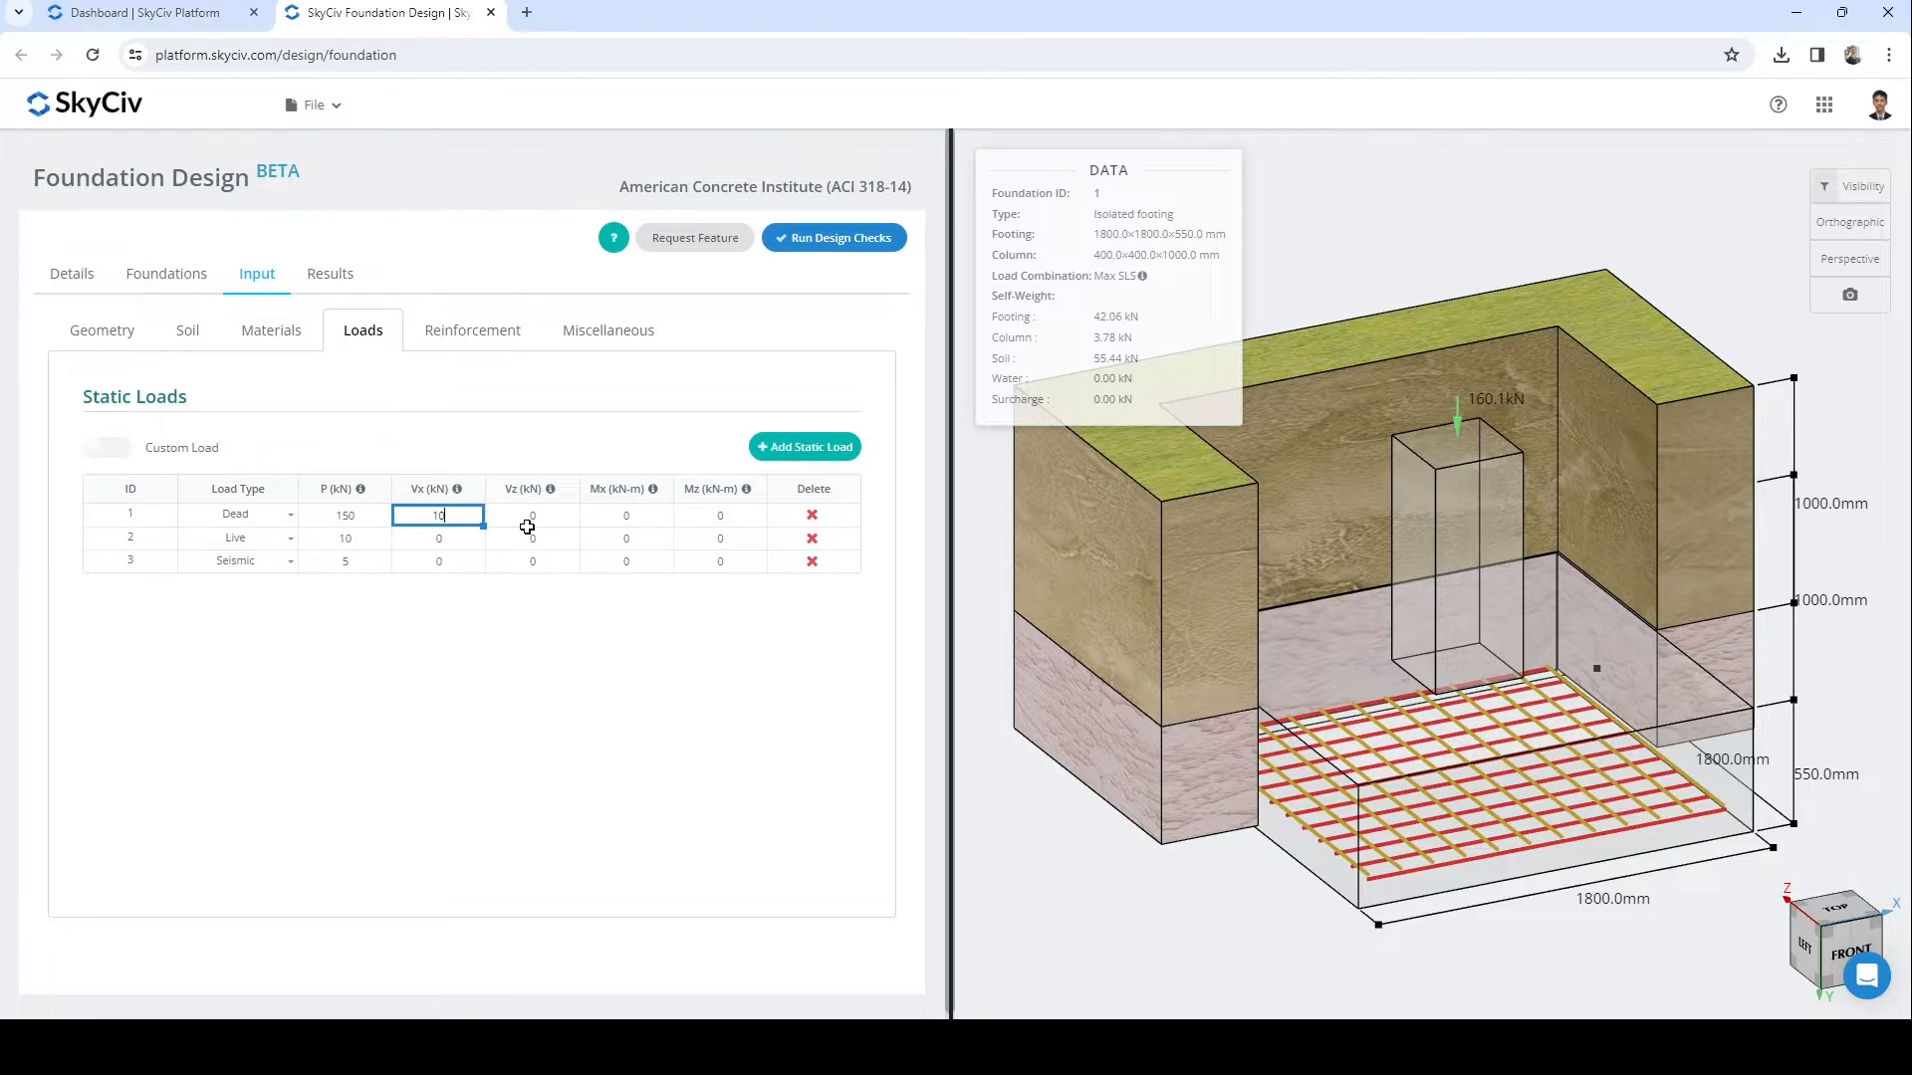
click(532, 519)
text(1)
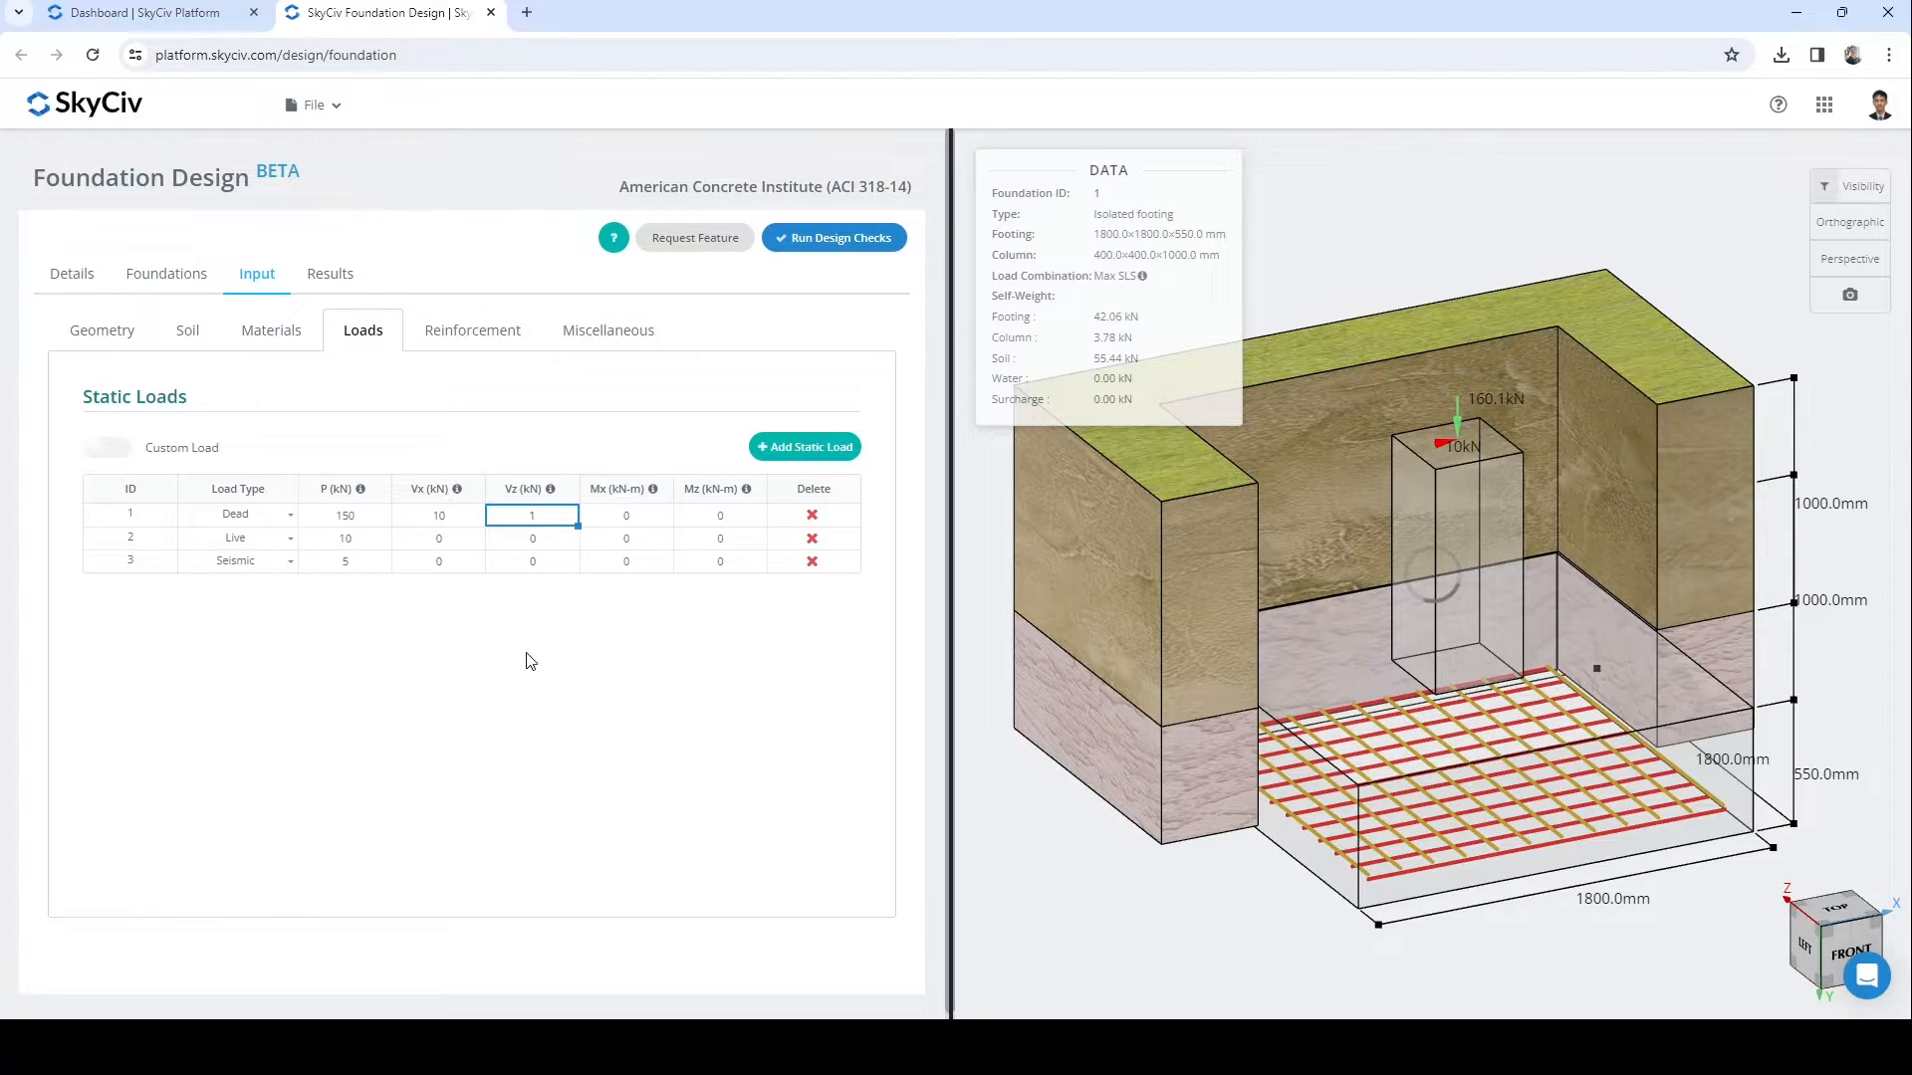
click(530, 663)
- Give the live load shear forces of 1.5 kN for Vx and 0.1 kN for Vz
click(444, 537)
text(1.5)
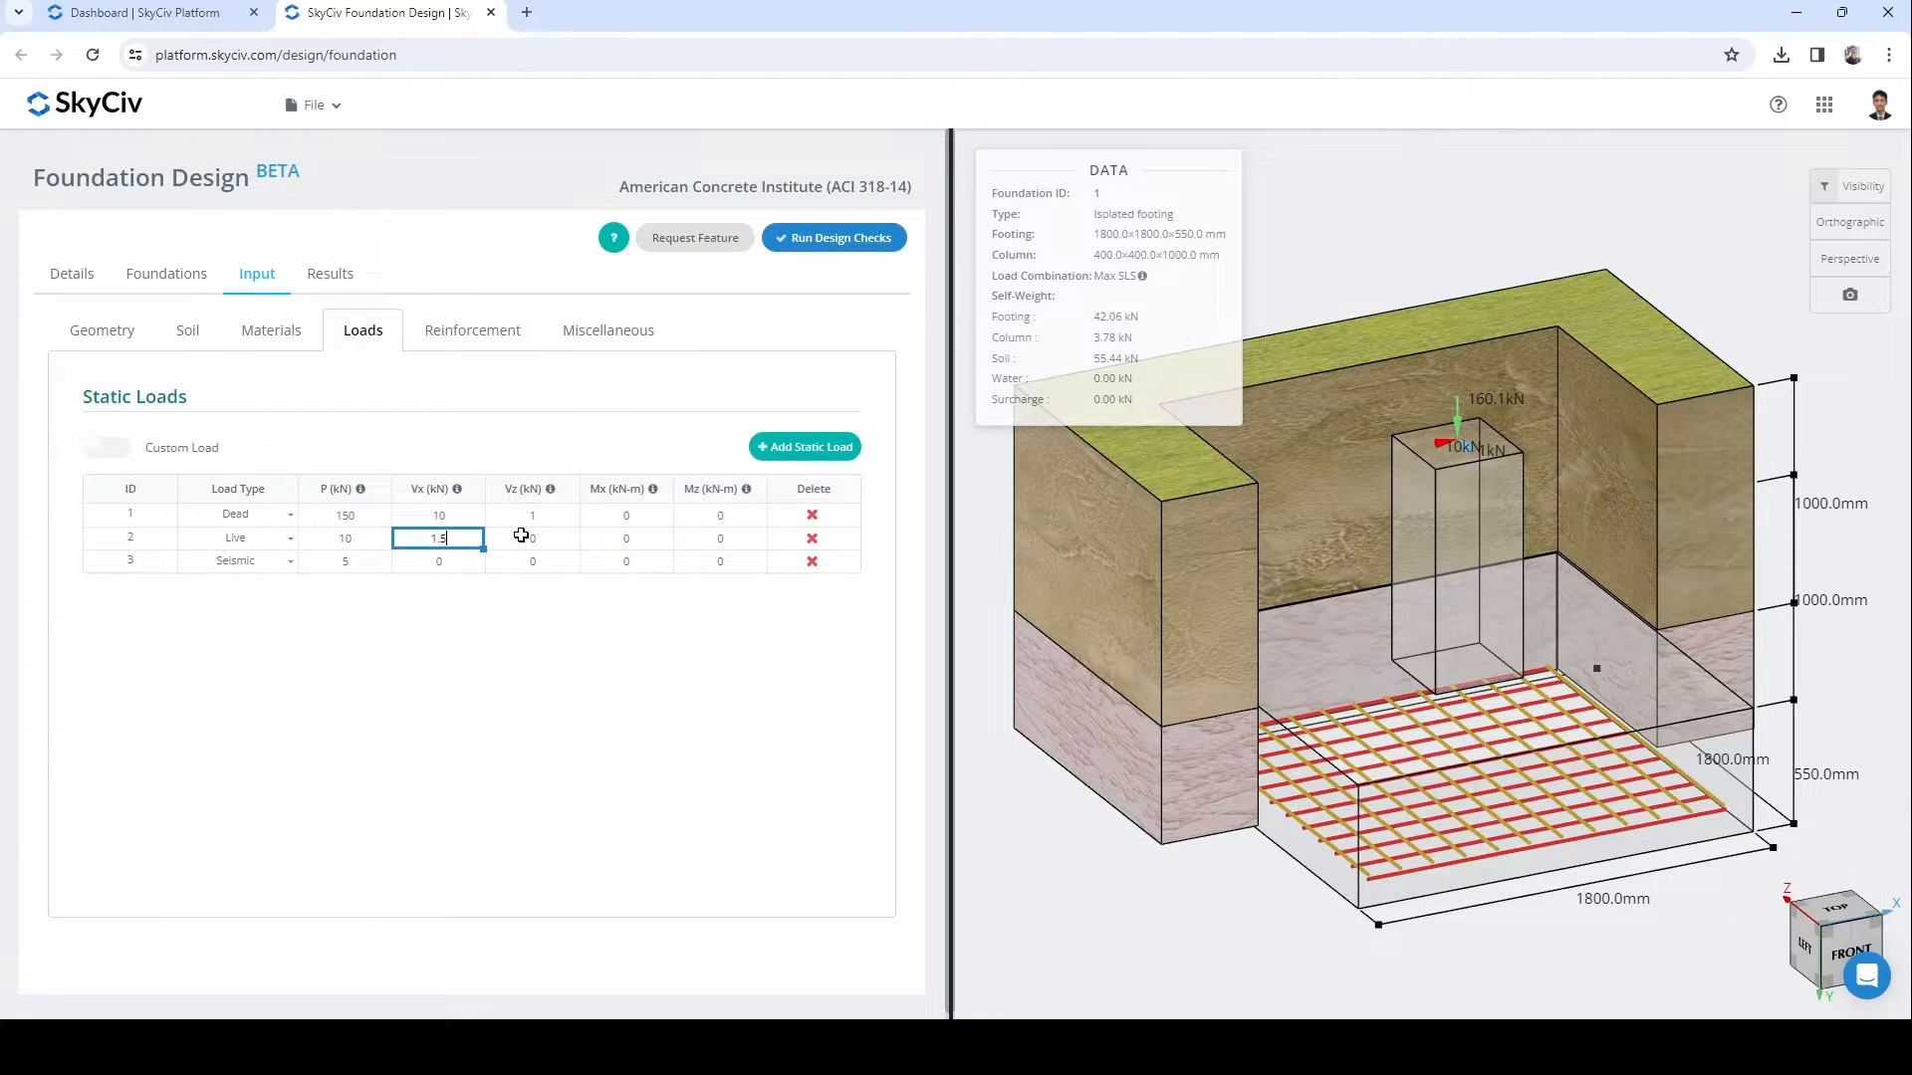
click(523, 538)
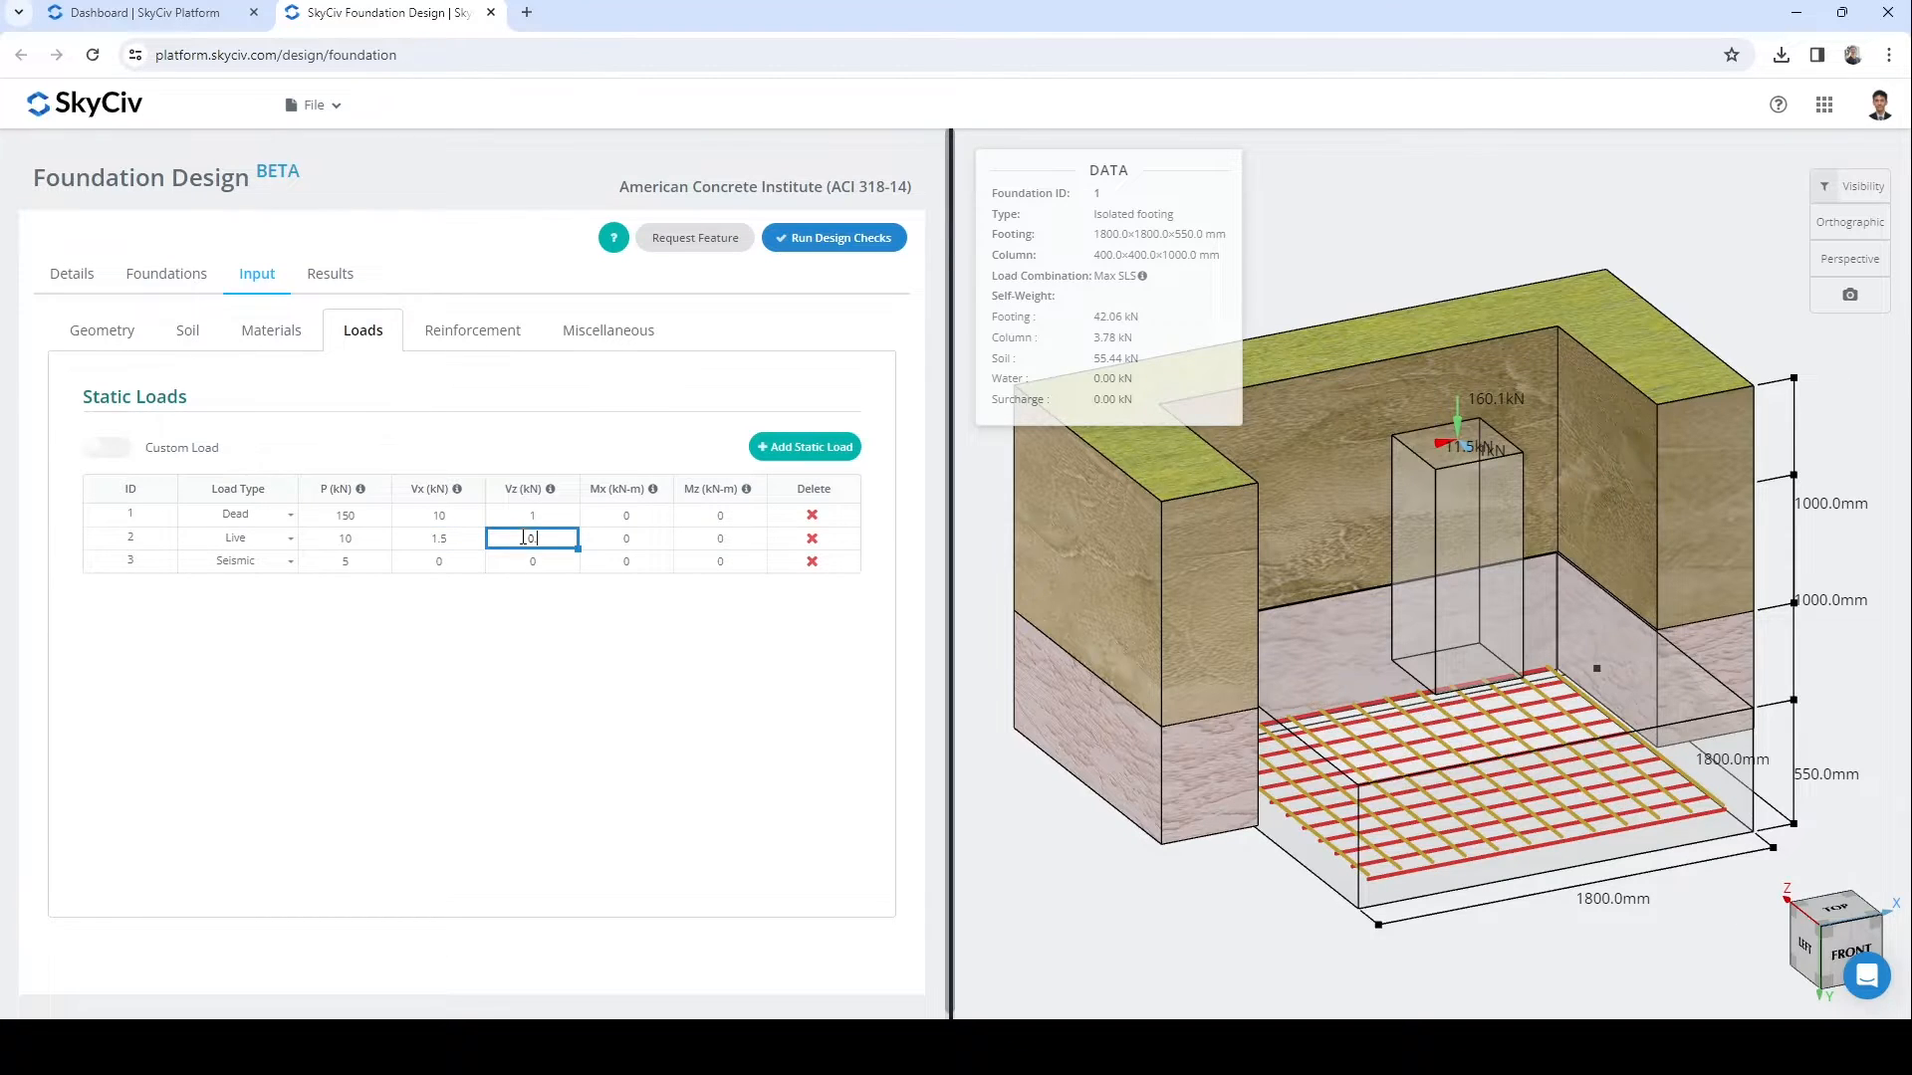
text(.1)
click(534, 628)
- Give the seismic load shear forces of 2.5 kN for both Vx and Vz
click(453, 560)
text(2.5)
click(488, 595)
click(500, 562)
text(2.5)
click(533, 642)
- Review the service and ultimate load combinations and the combinations available for display in the 3D model's visibility settings
drag(1643, 511, 1528, 512)
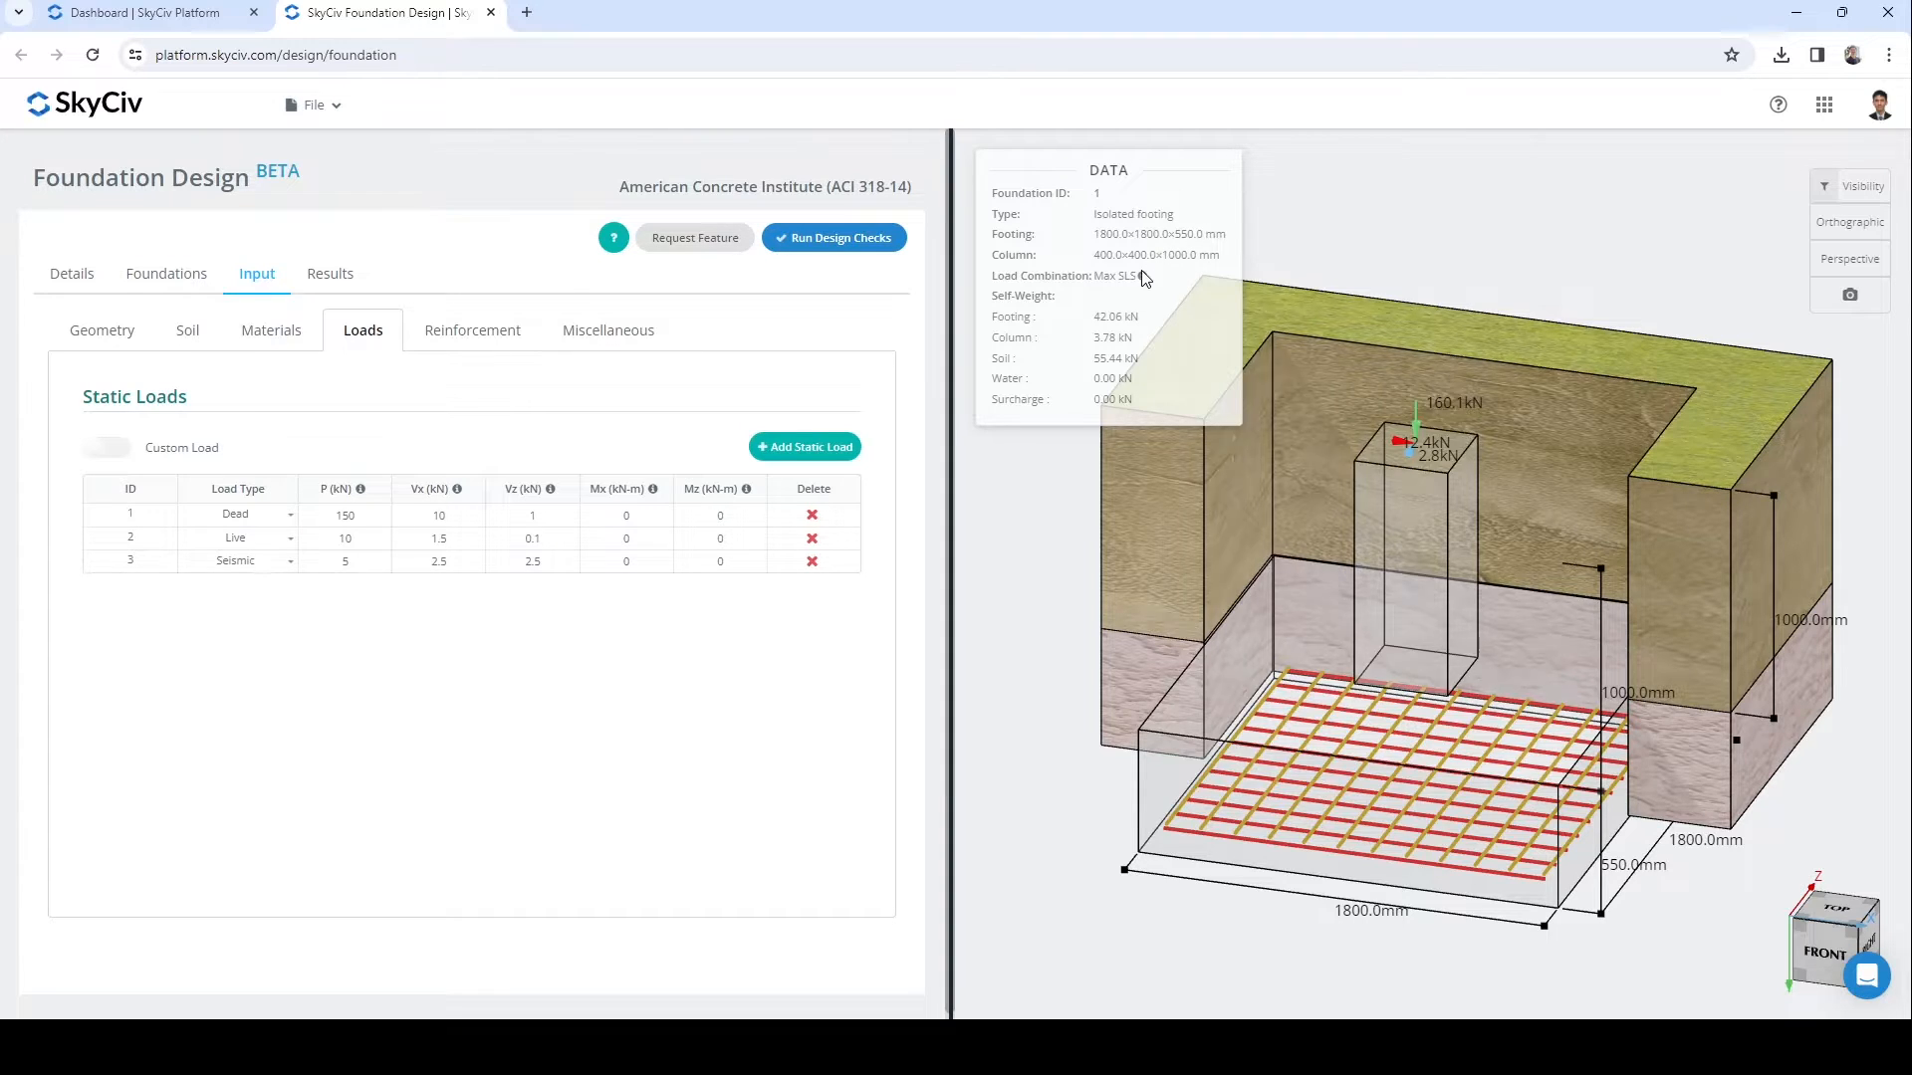
mouse_move(1143, 284)
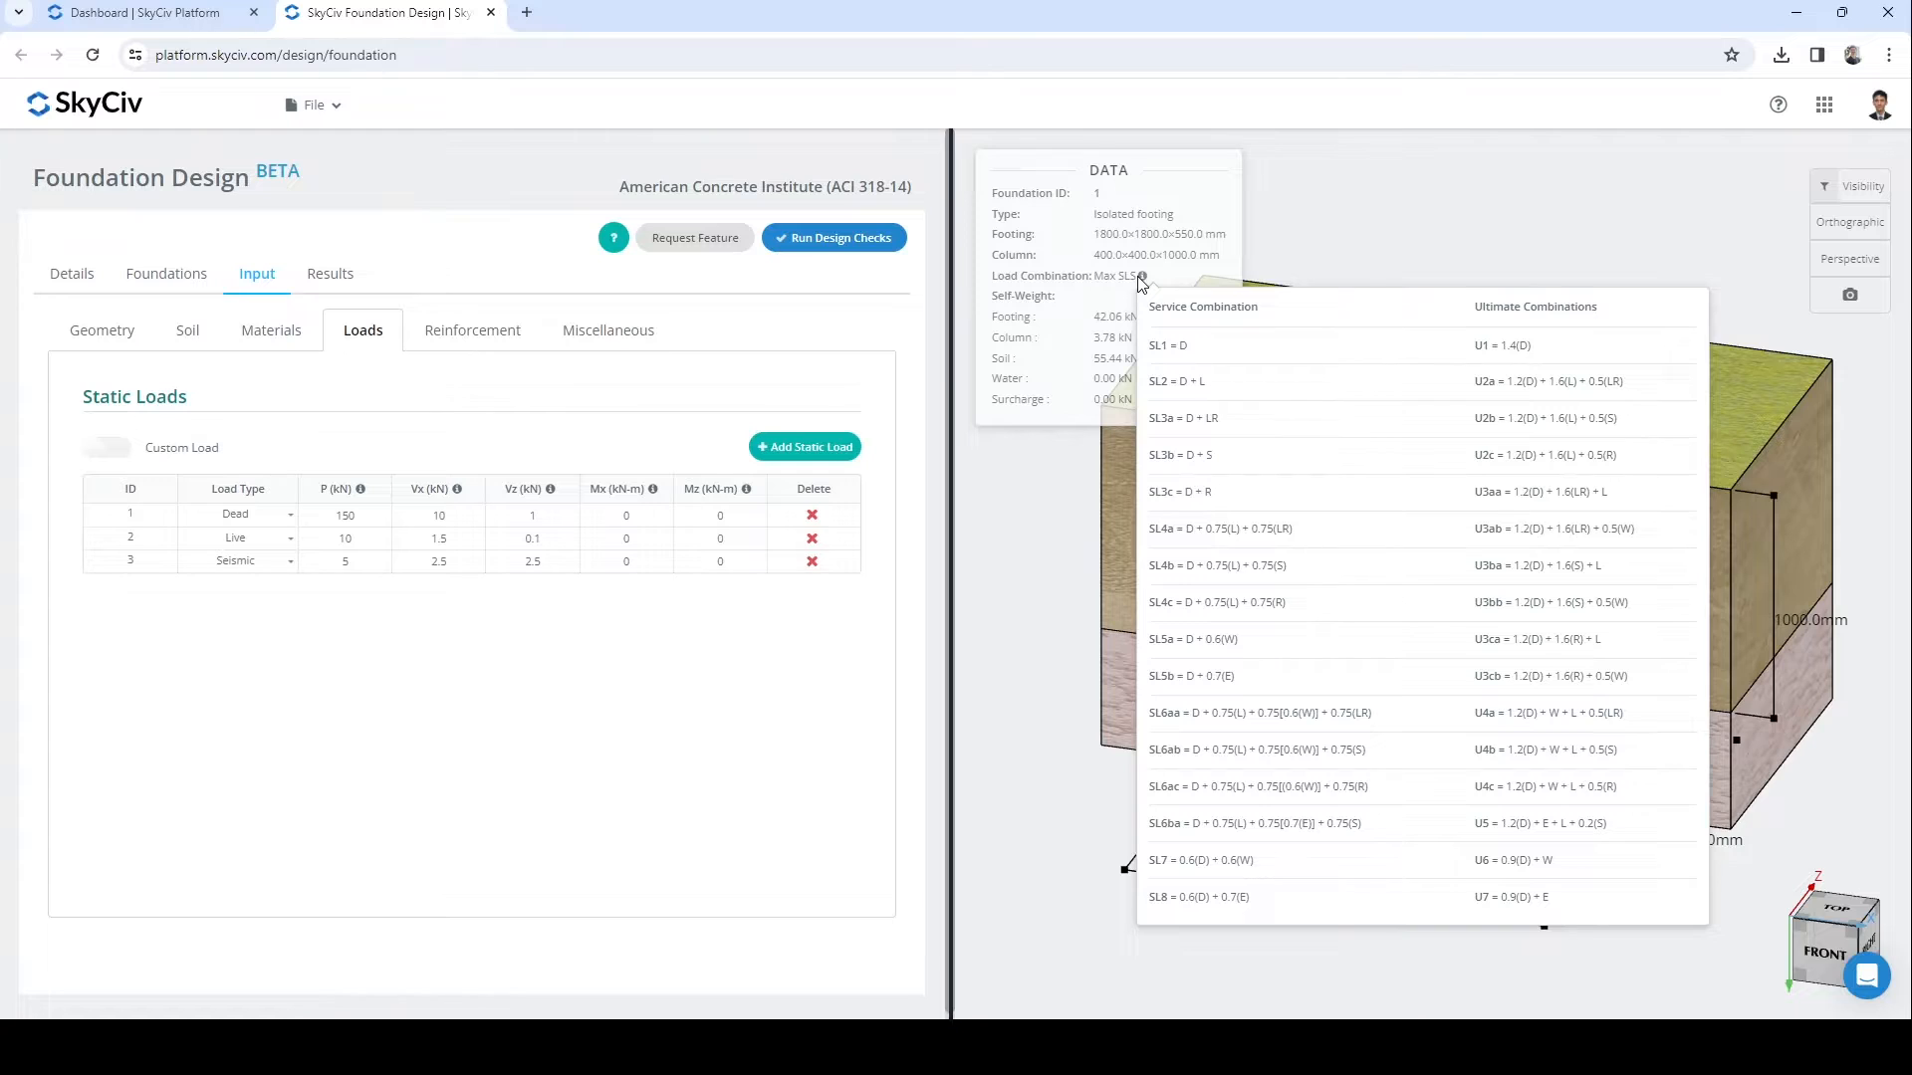
click(1840, 185)
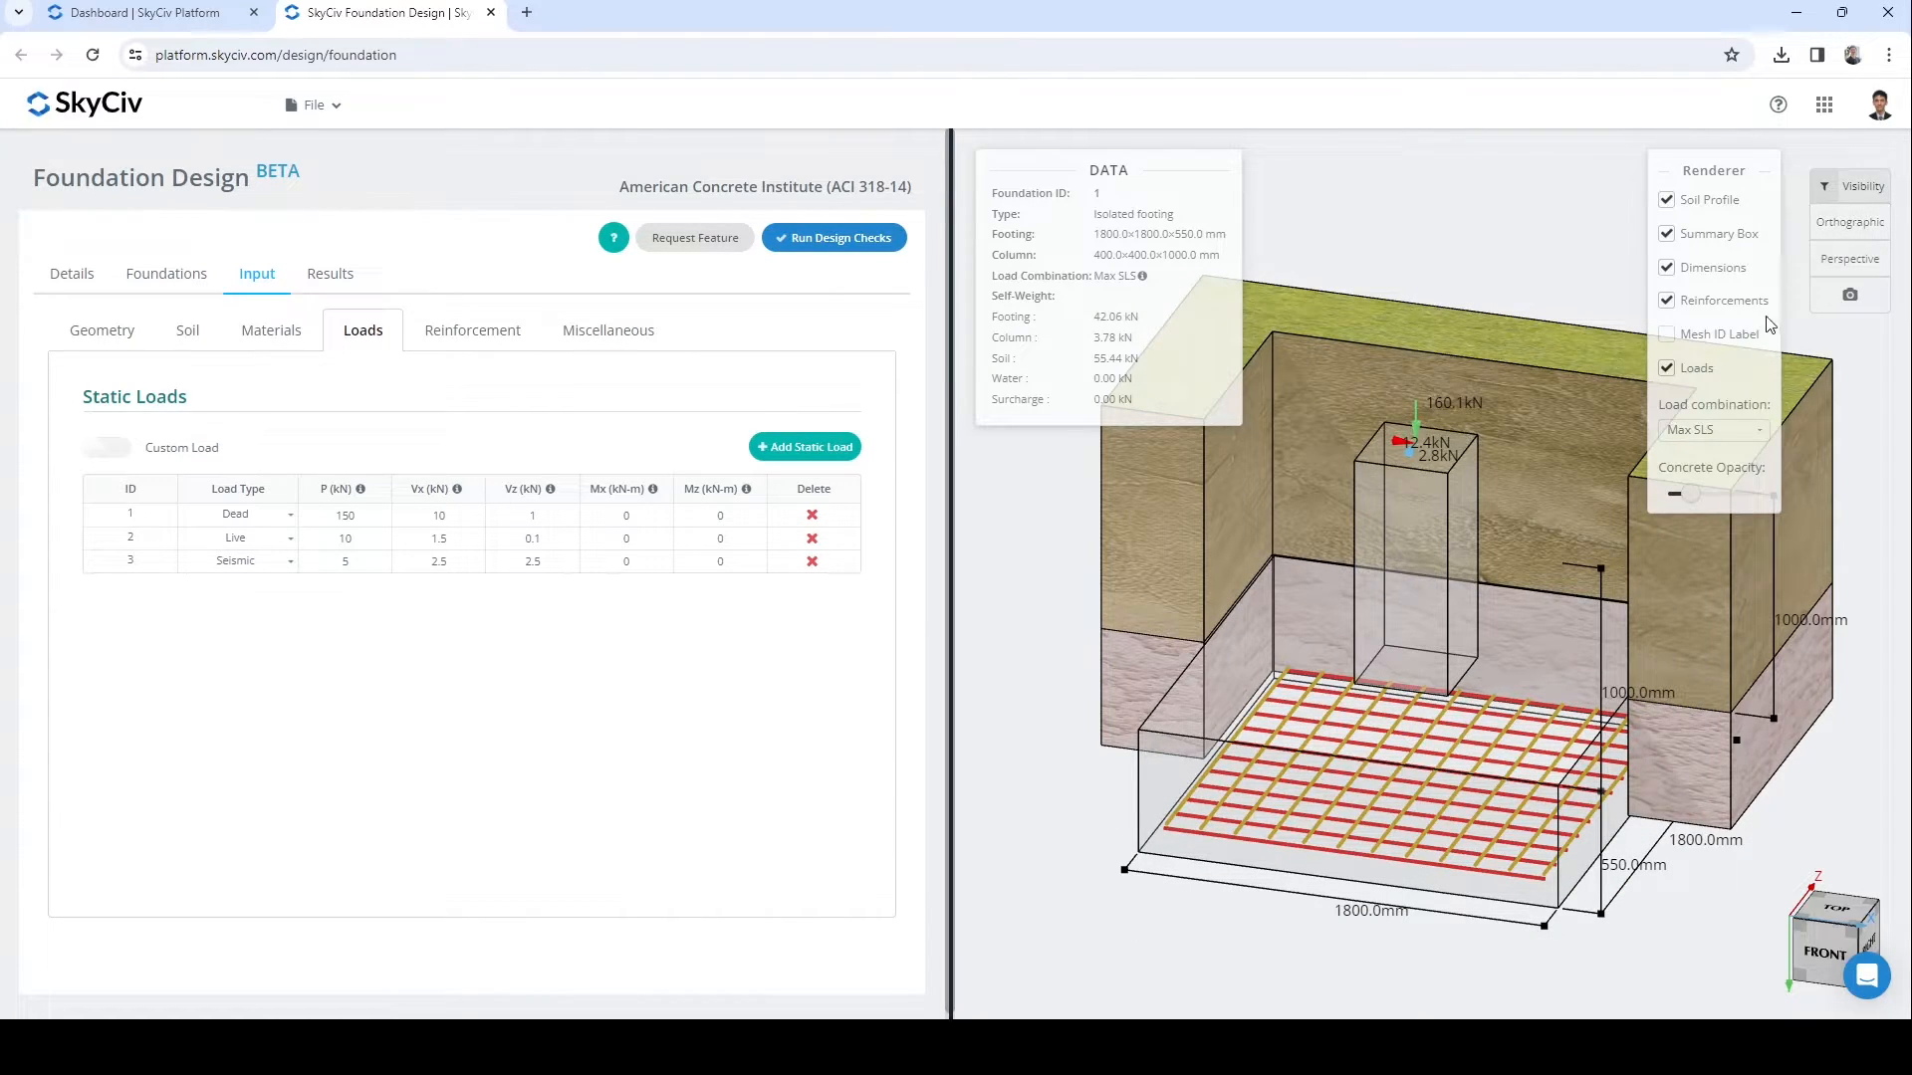
click(1735, 433)
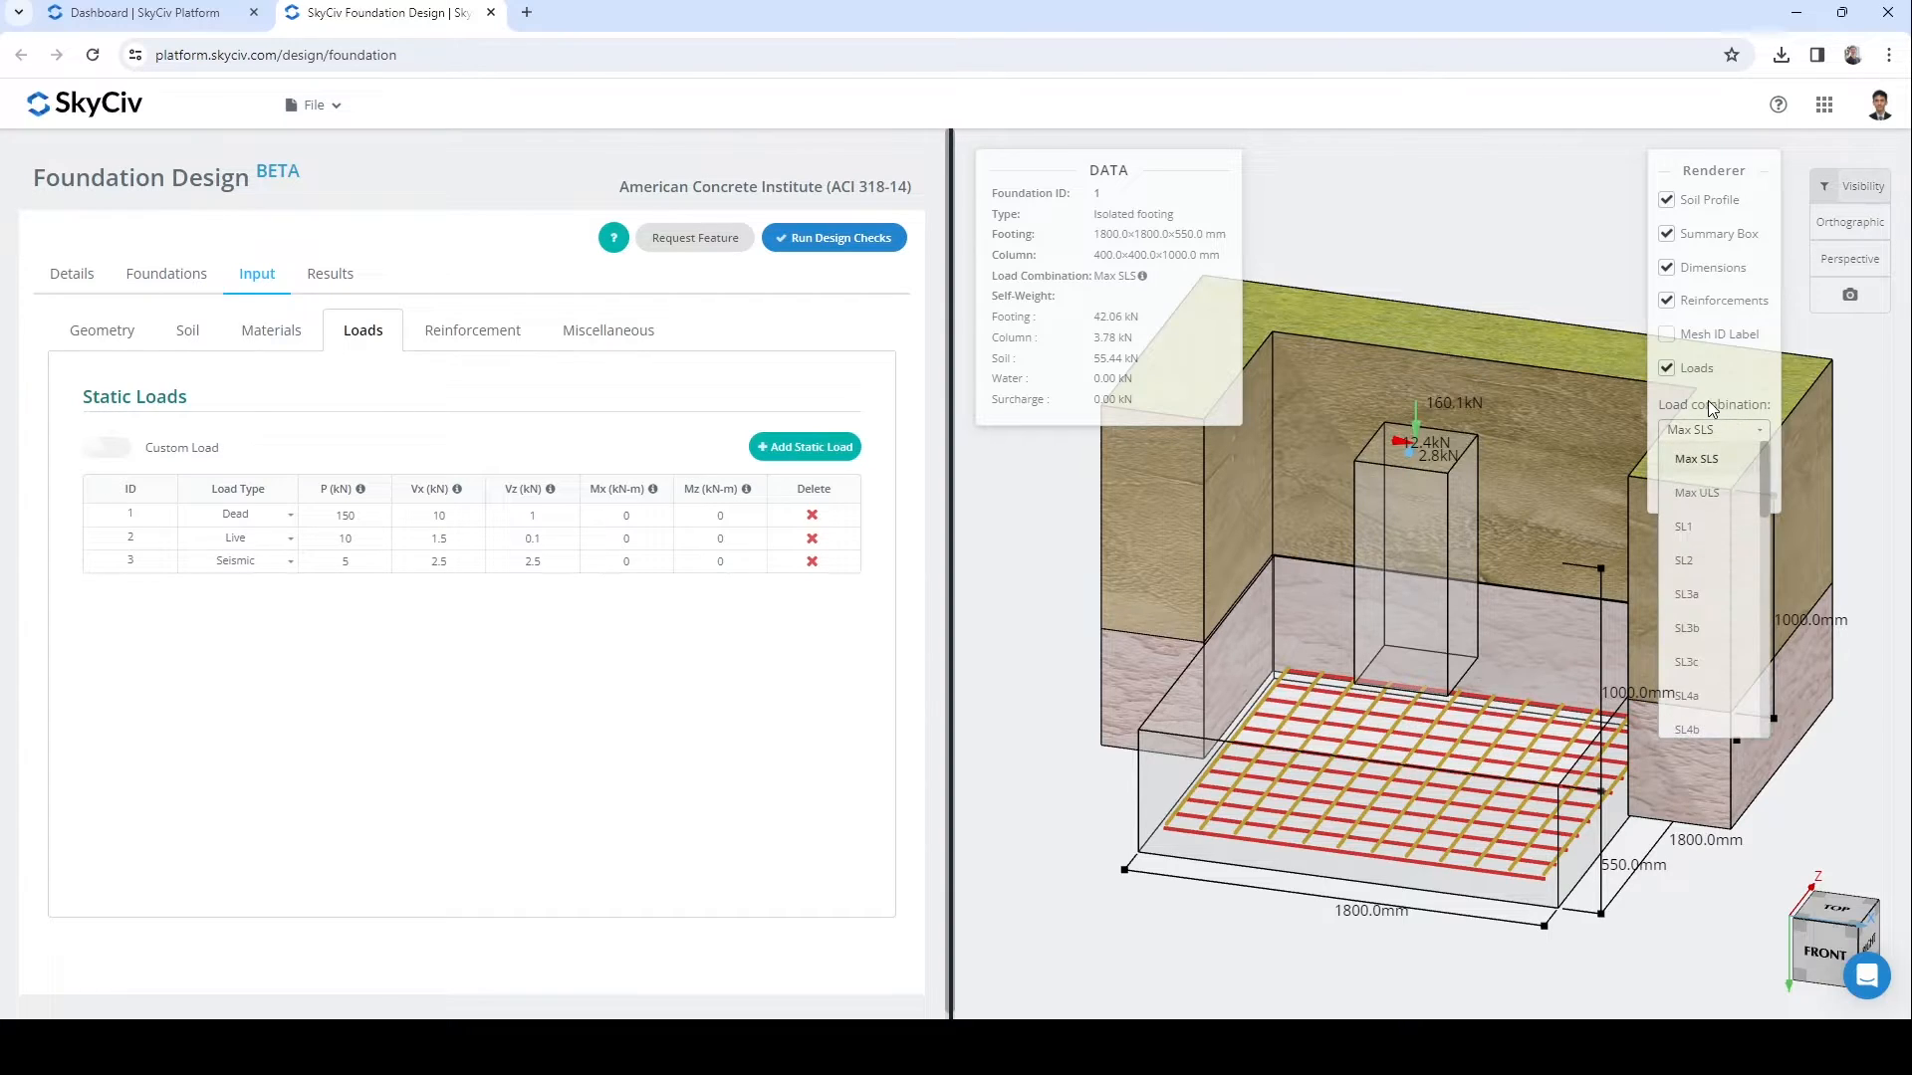
scroll(1713, 498, down, 3)
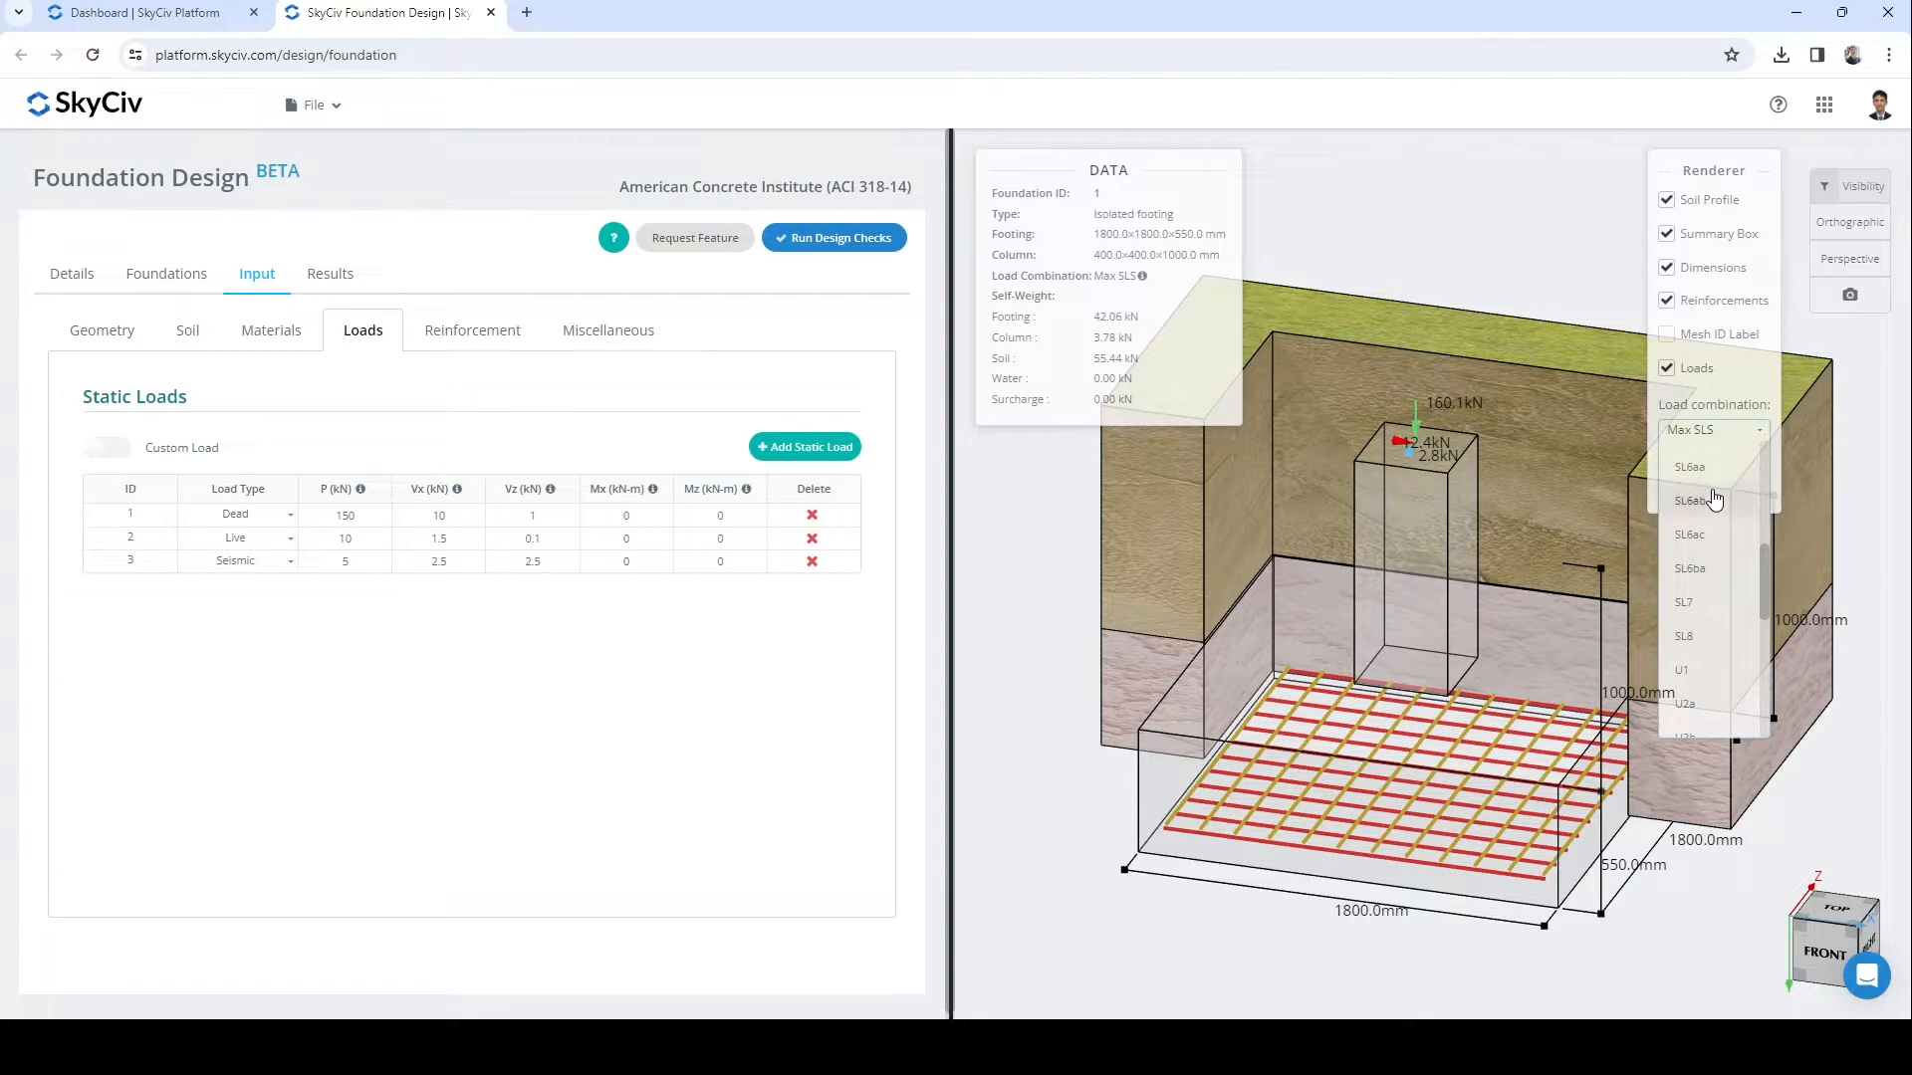
scroll(1711, 496, down, 2)
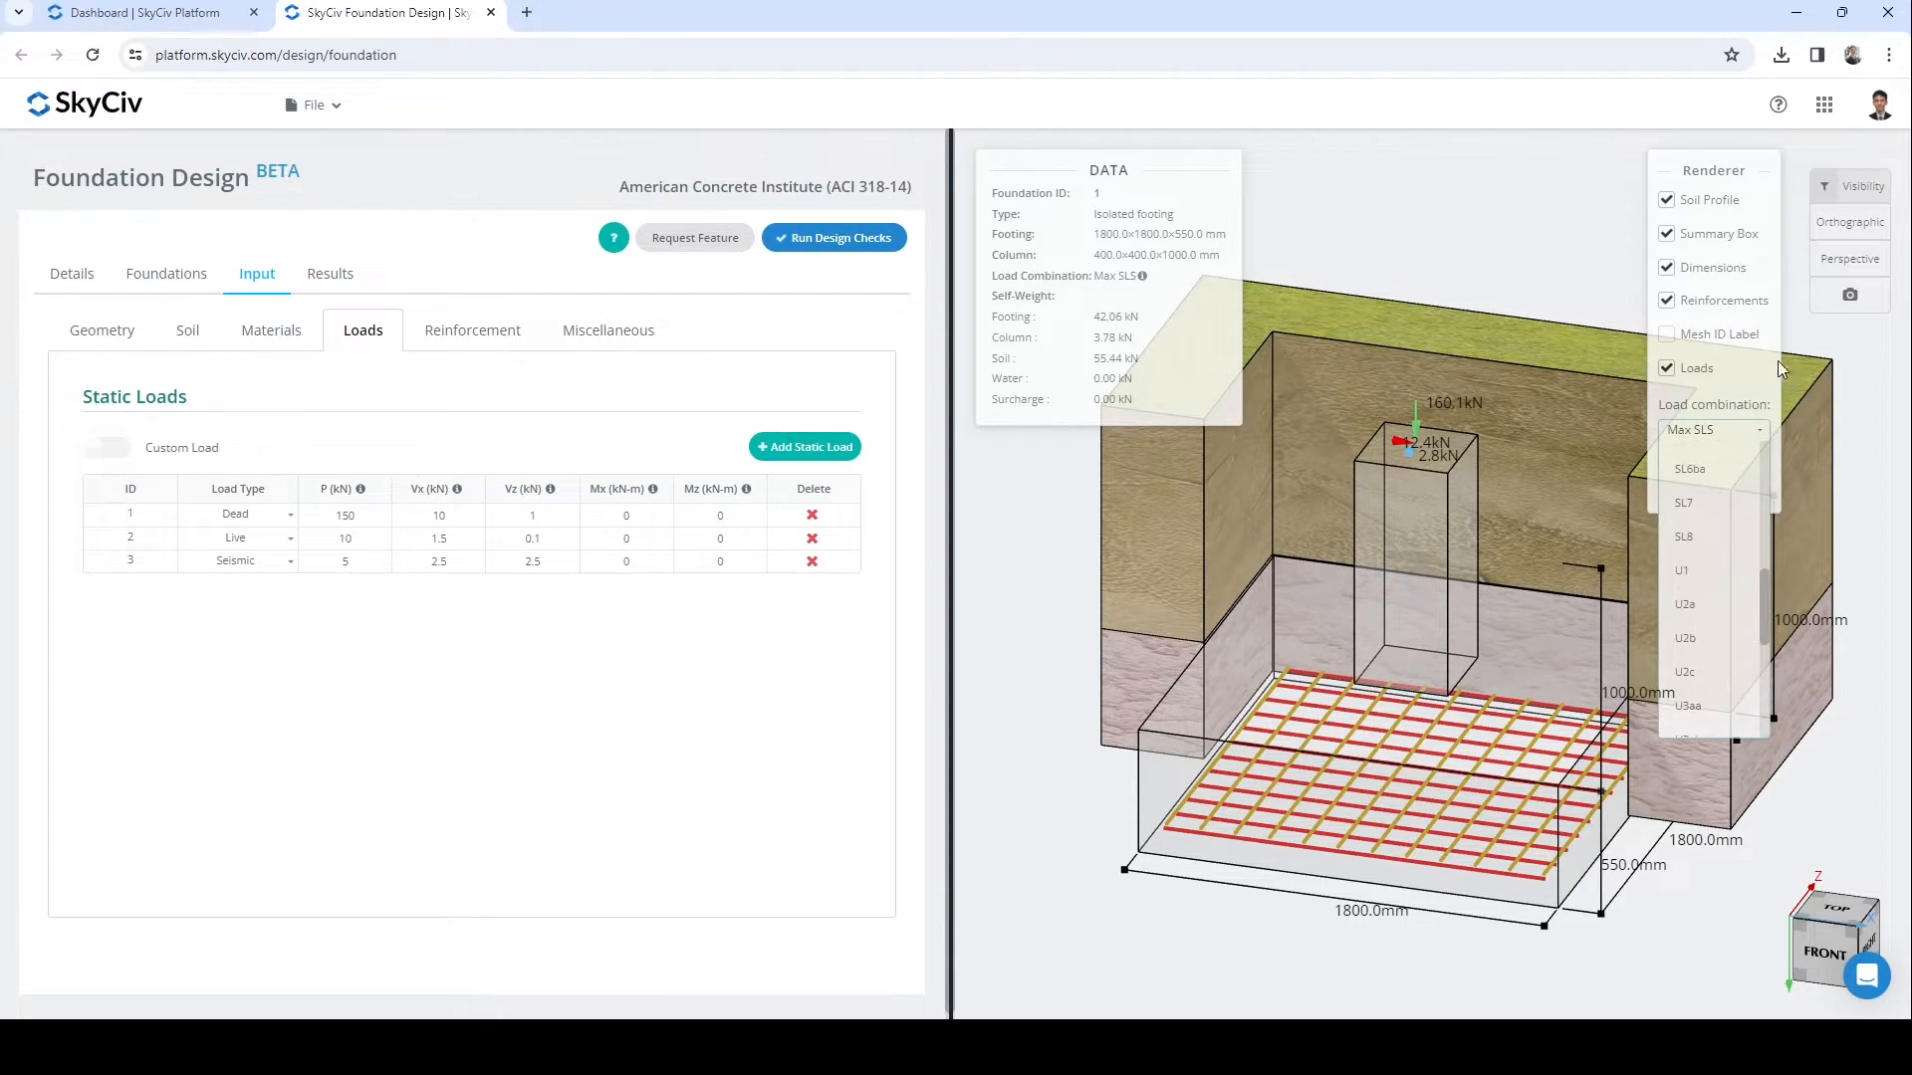
click(1854, 190)
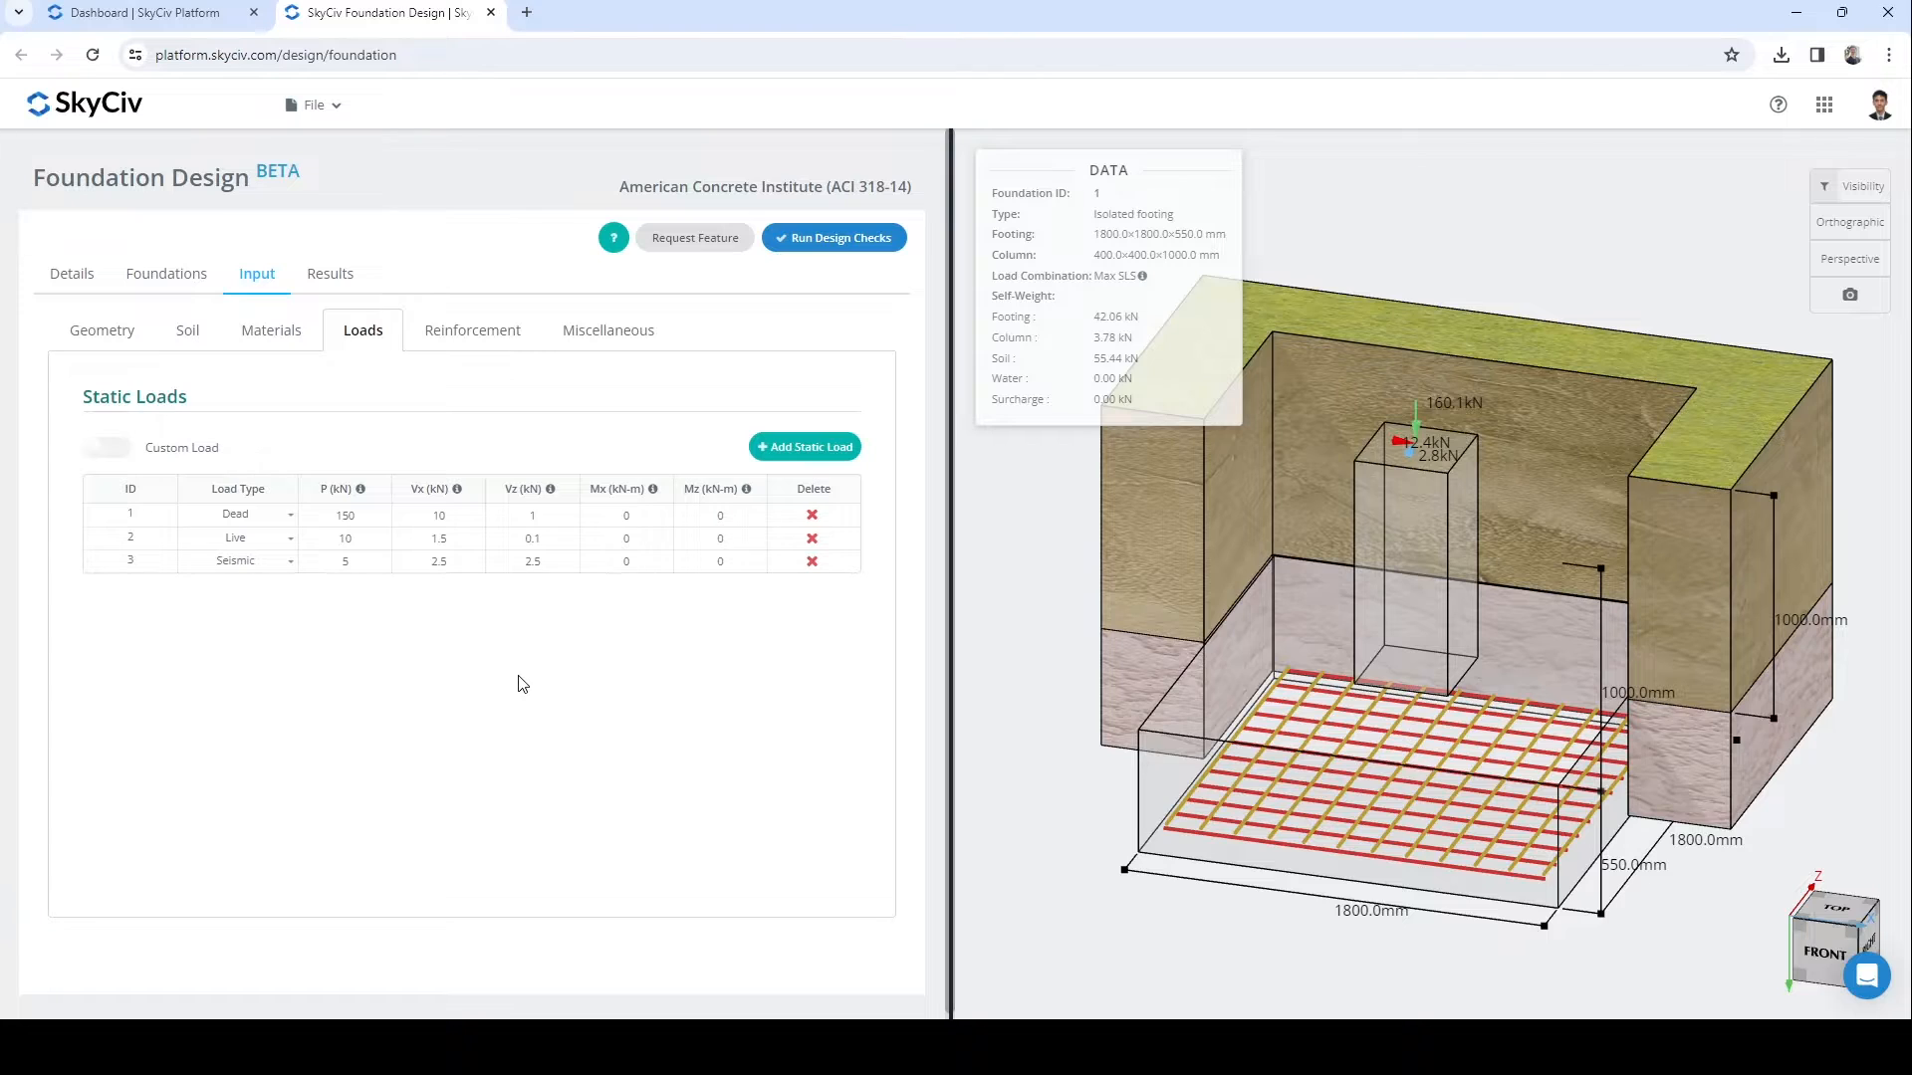
- Try enabling the footing's top reinforcement and switch it back to no reinforcement
click(444, 333)
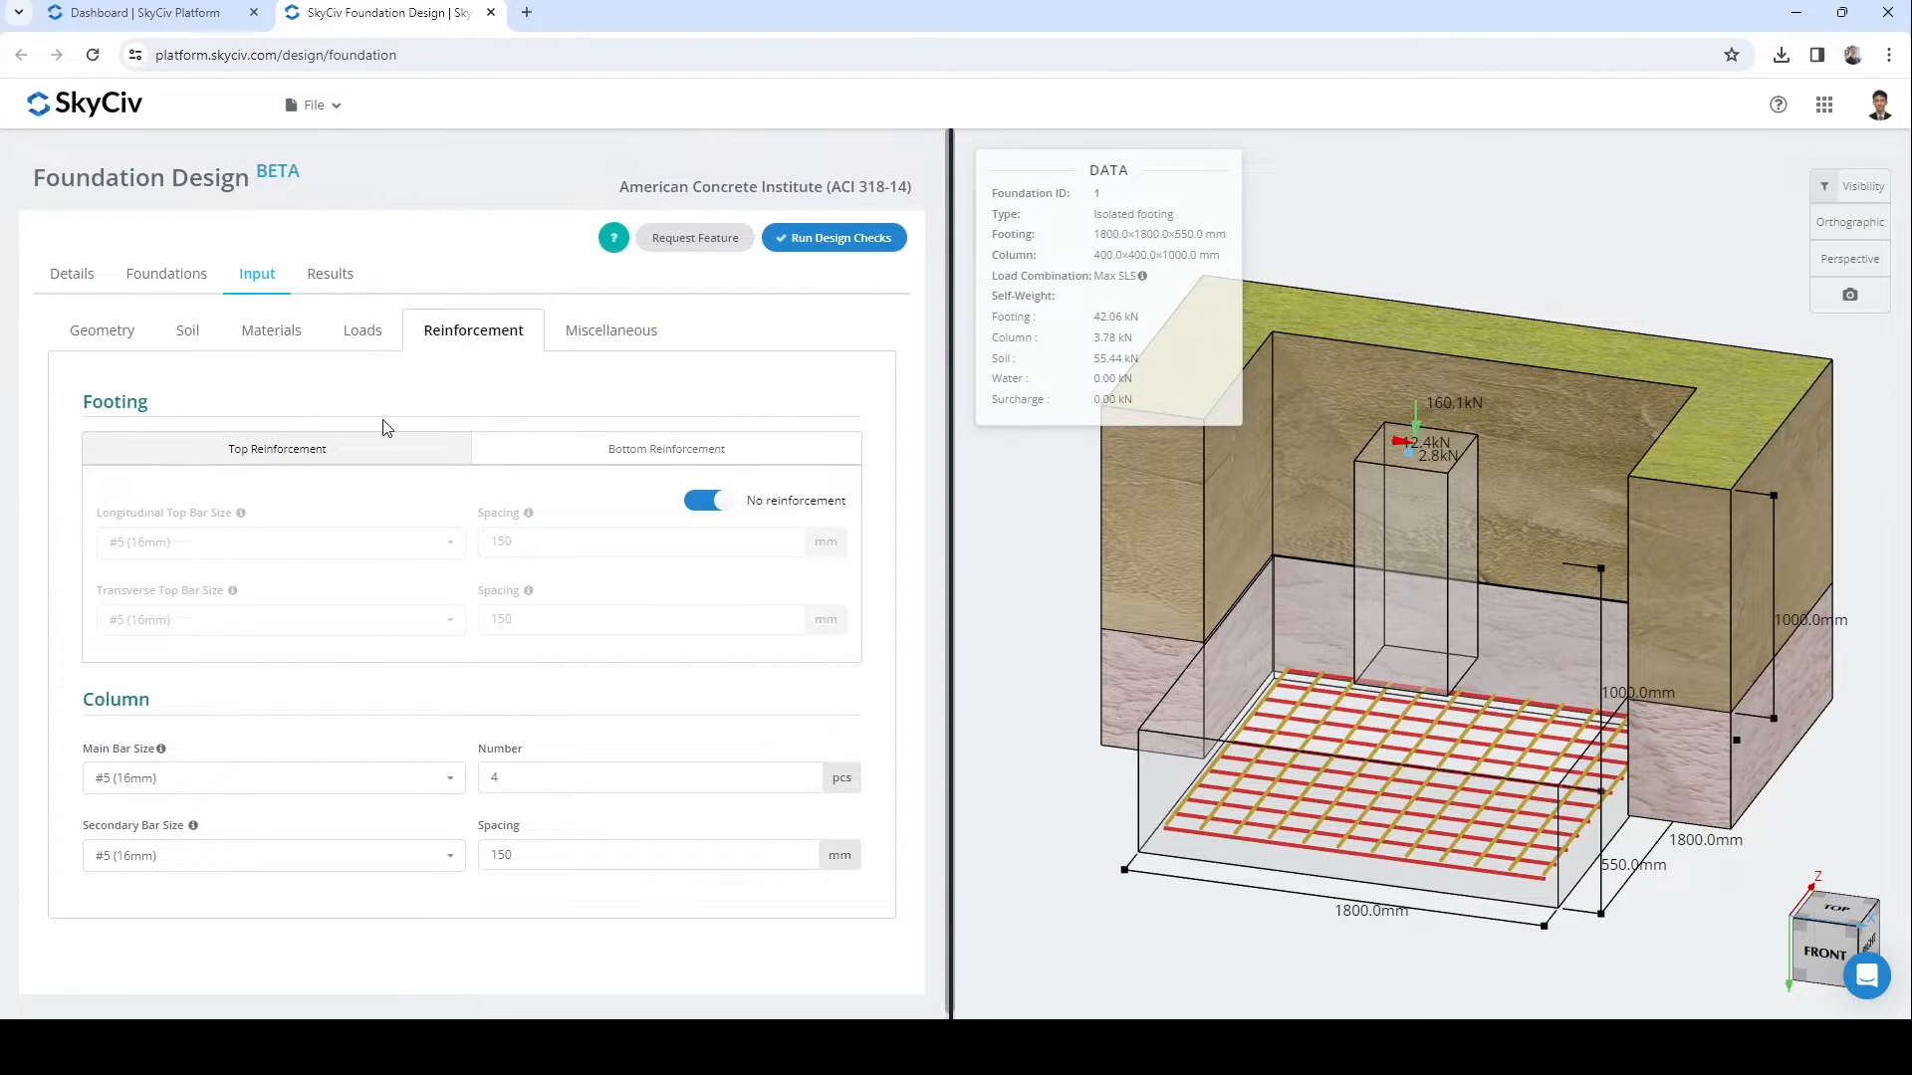
click(703, 503)
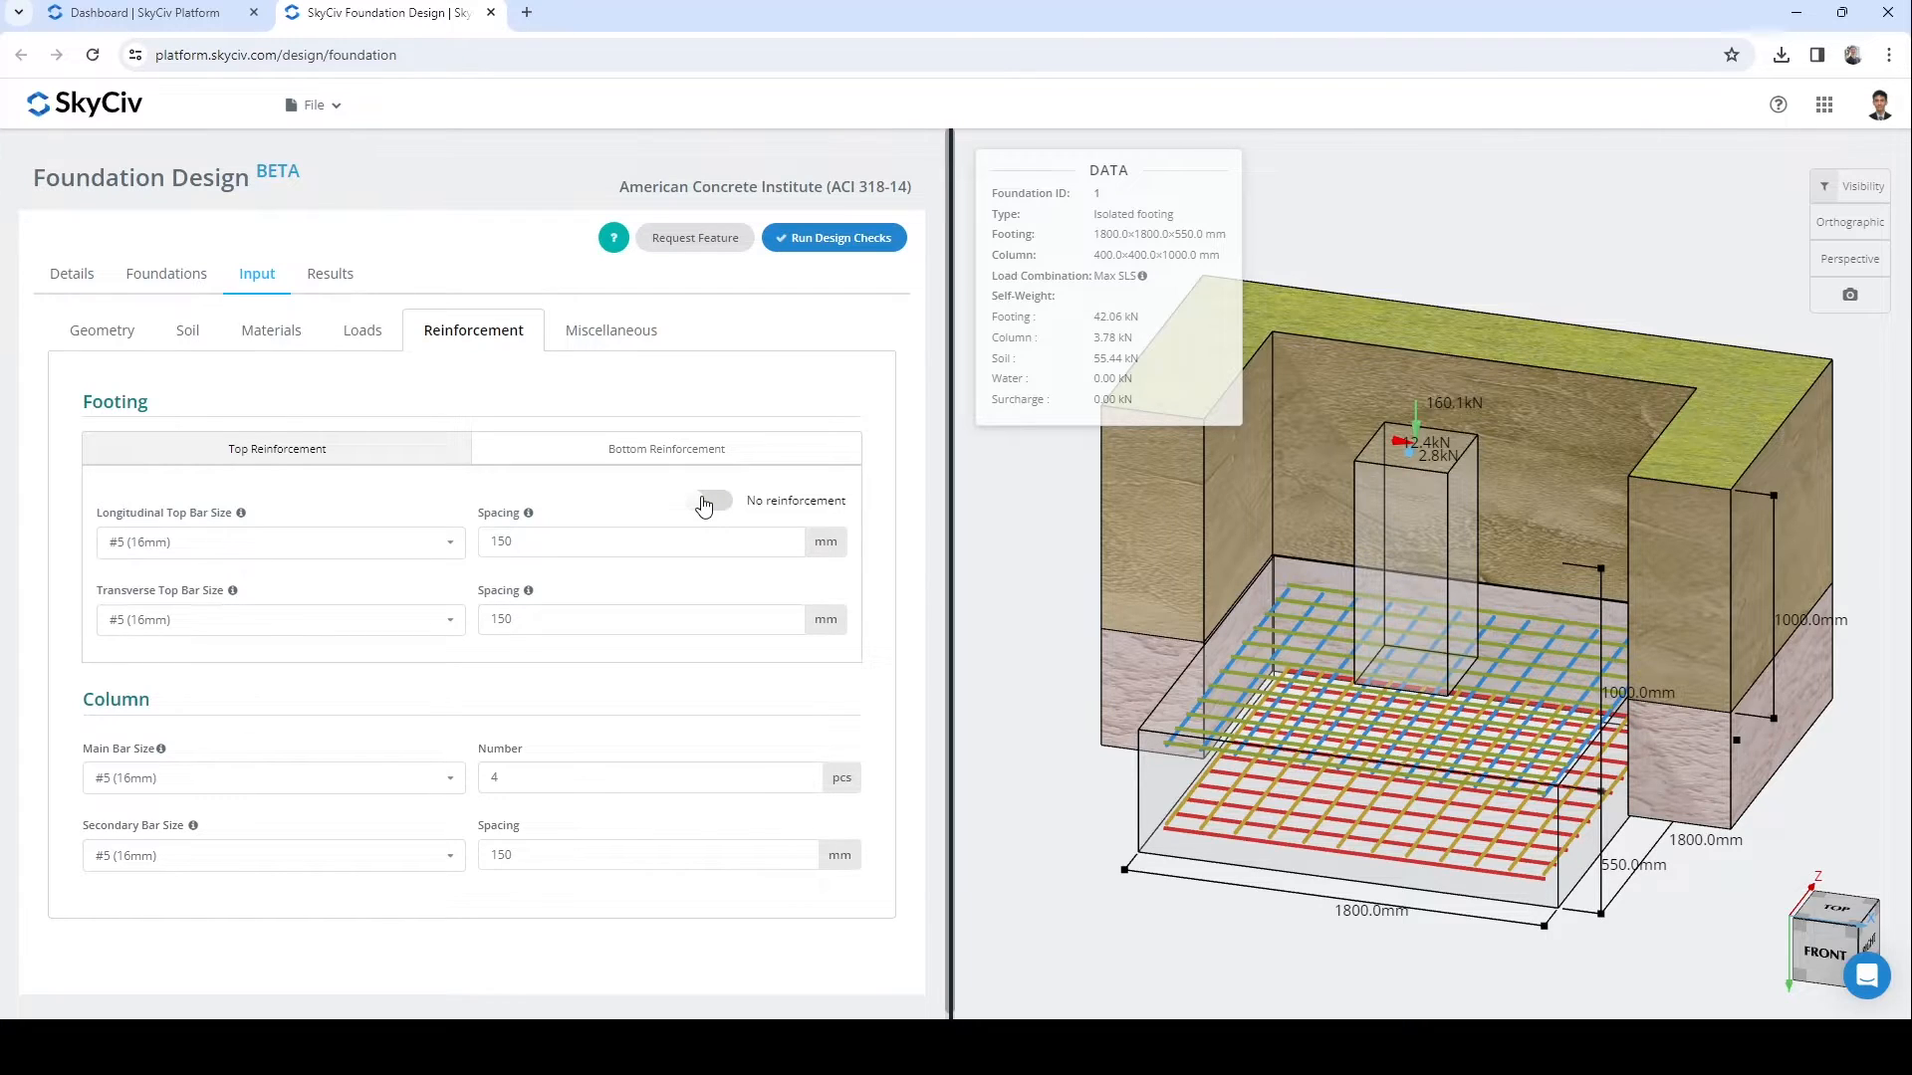
click(703, 503)
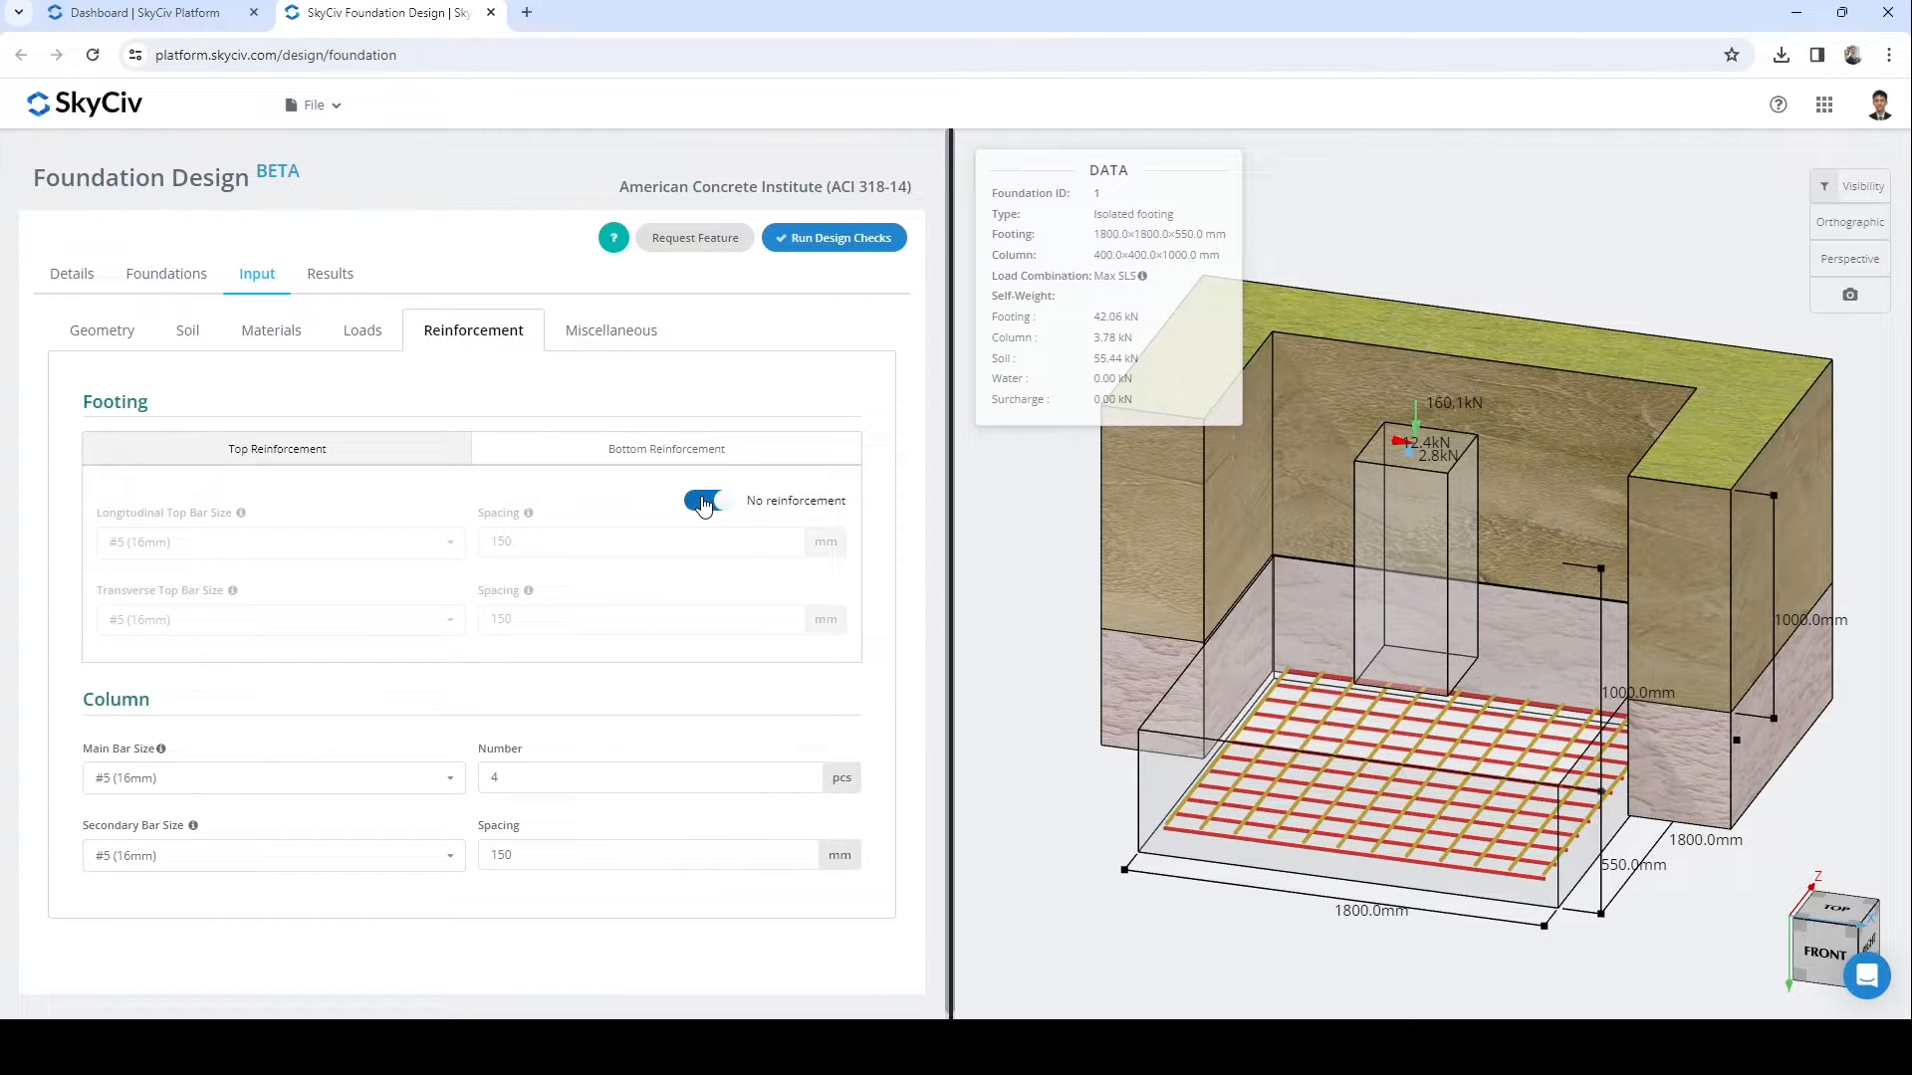
- Show the footing's bottom reinforcement settings and examine the bottom bars in the 3D model
click(695, 453)
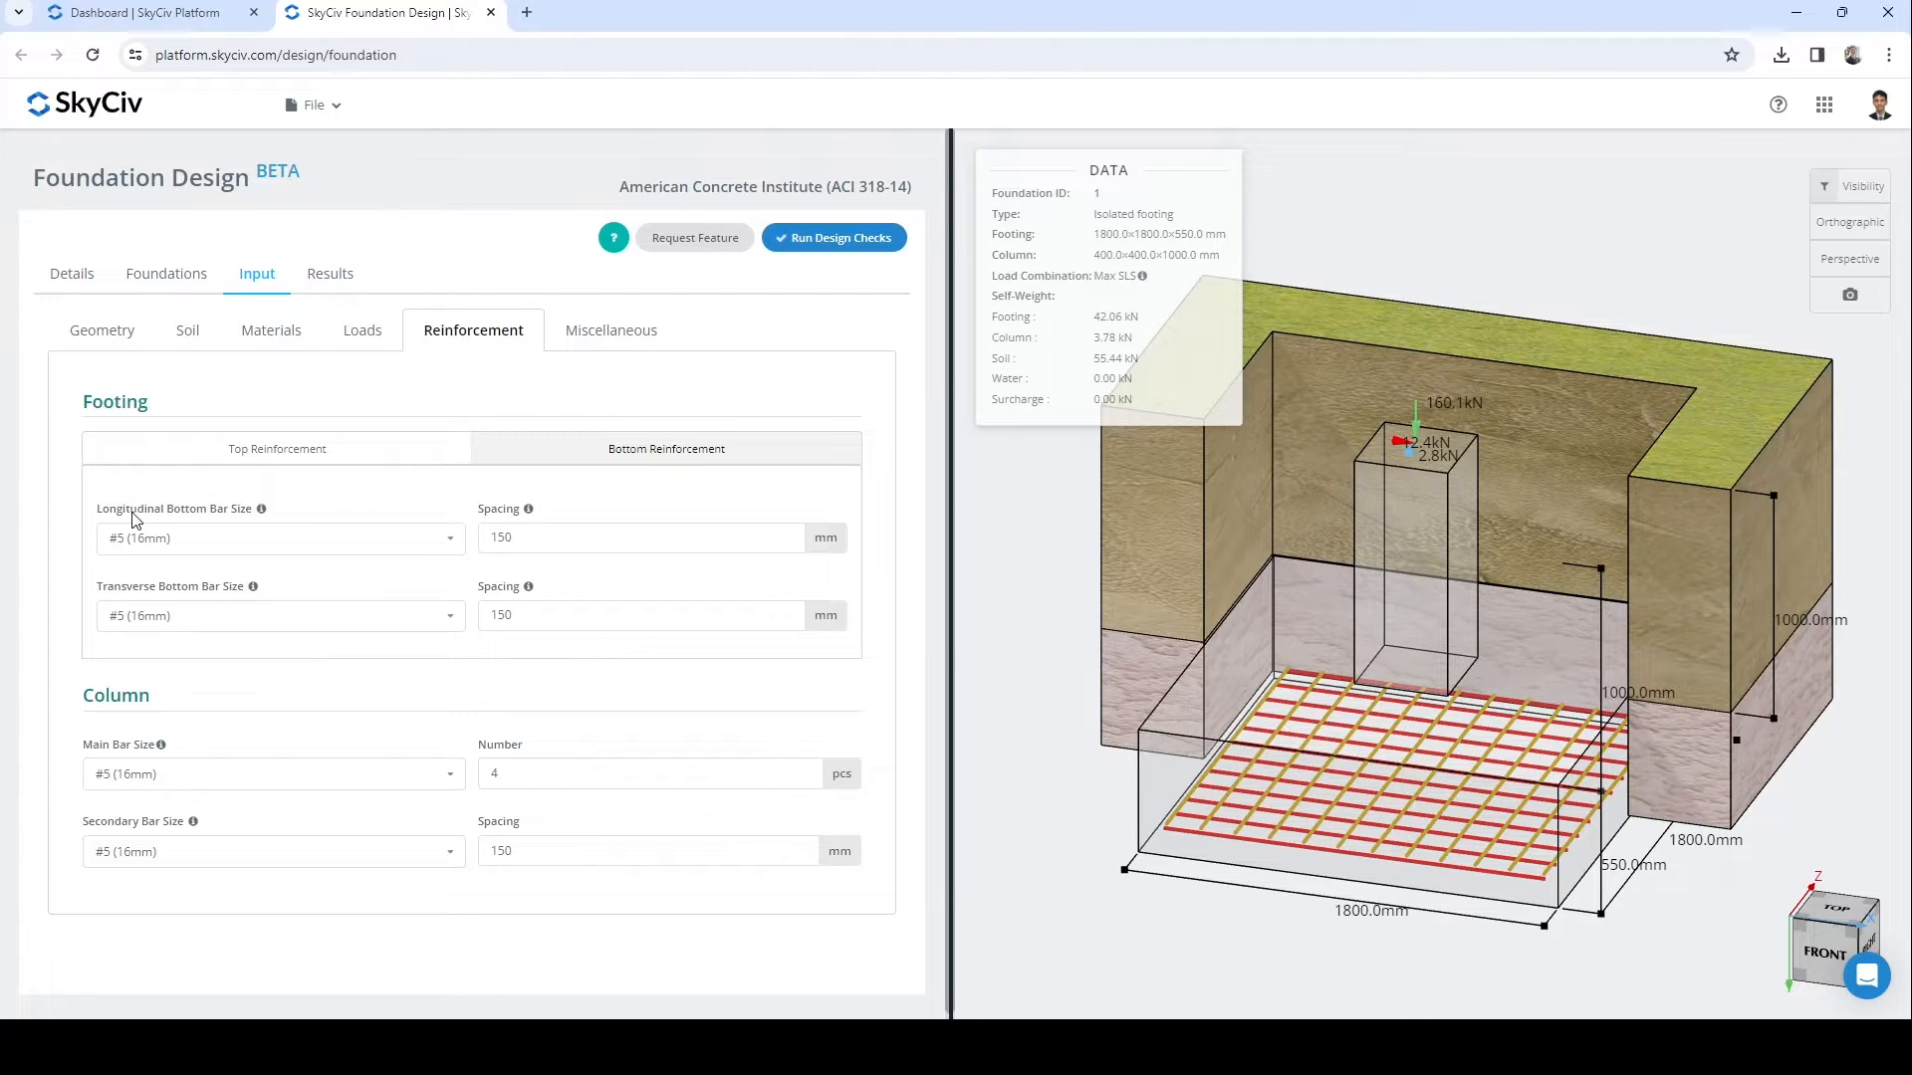
drag(1132, 673, 1191, 673)
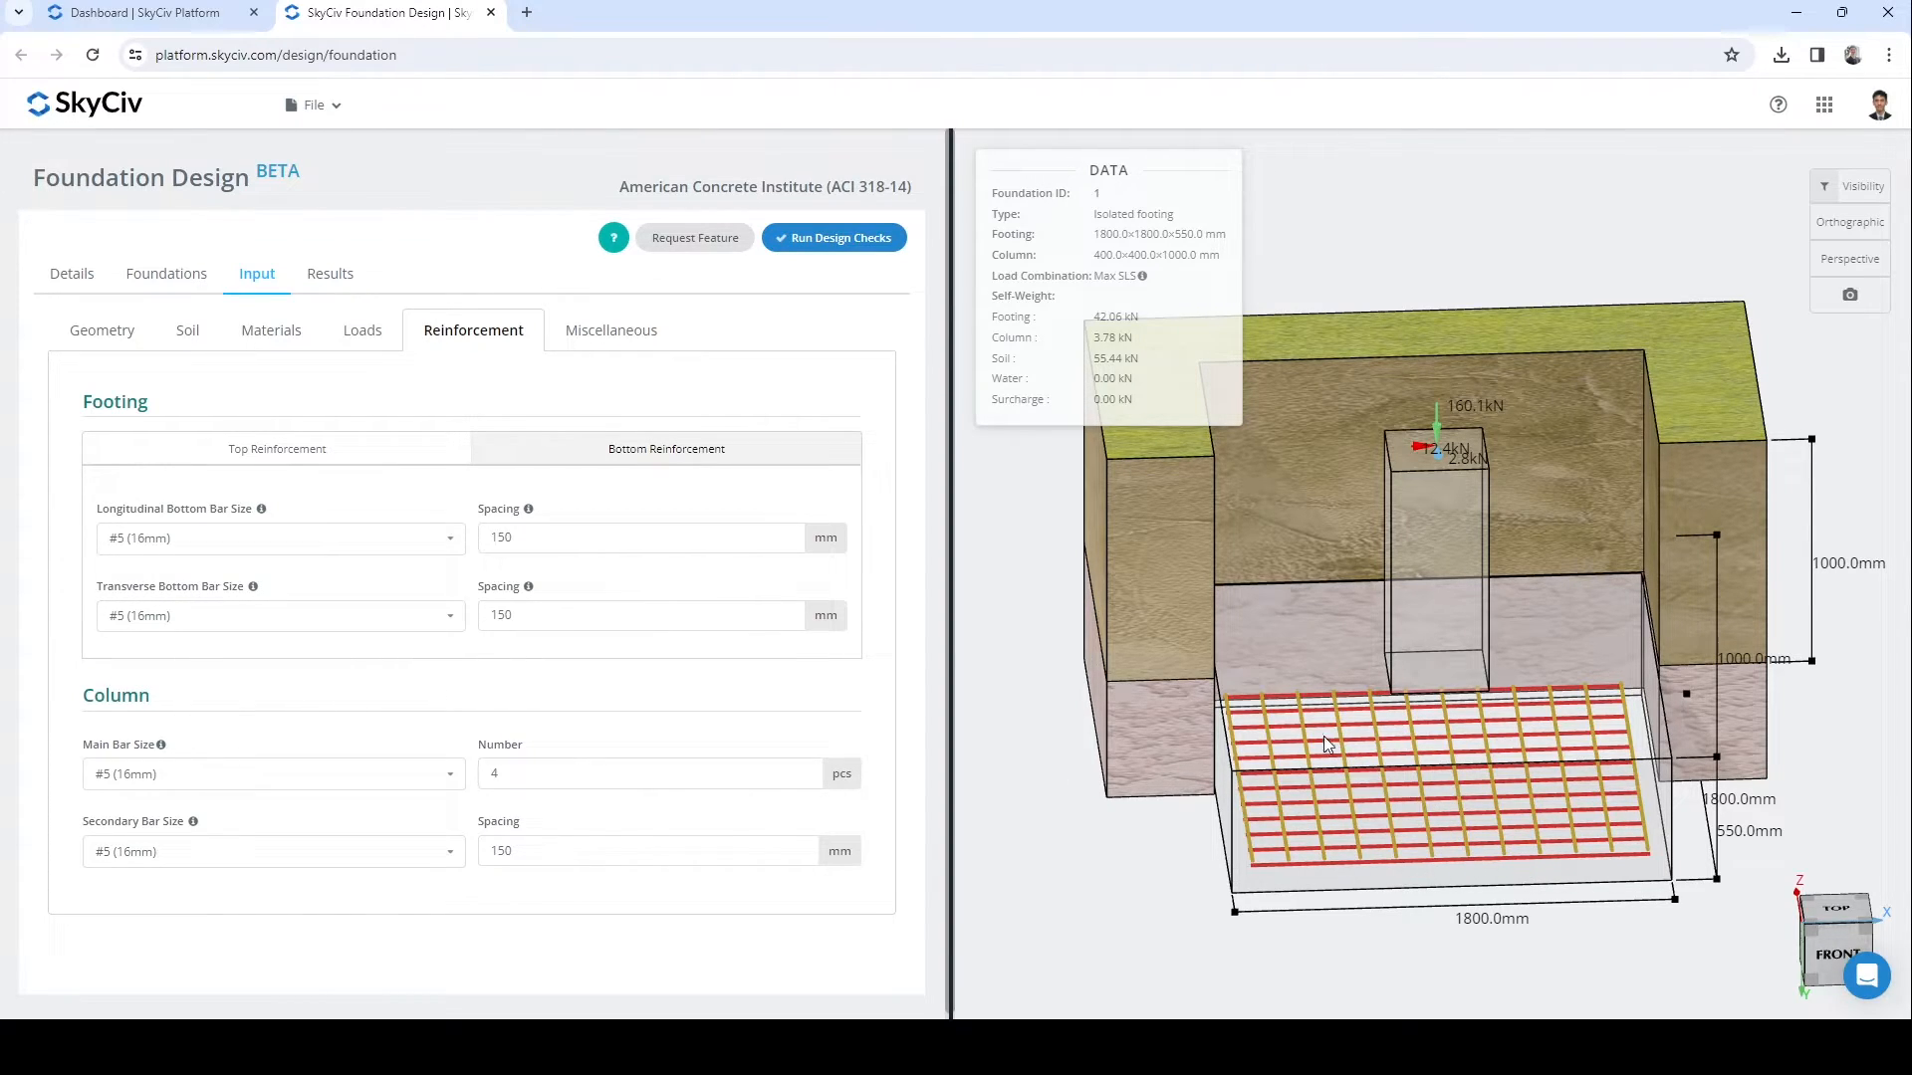
- Set the column's secondary bar size to #3 (10mm) and its number of main bars to 8
drag(1290, 703, 1316, 705)
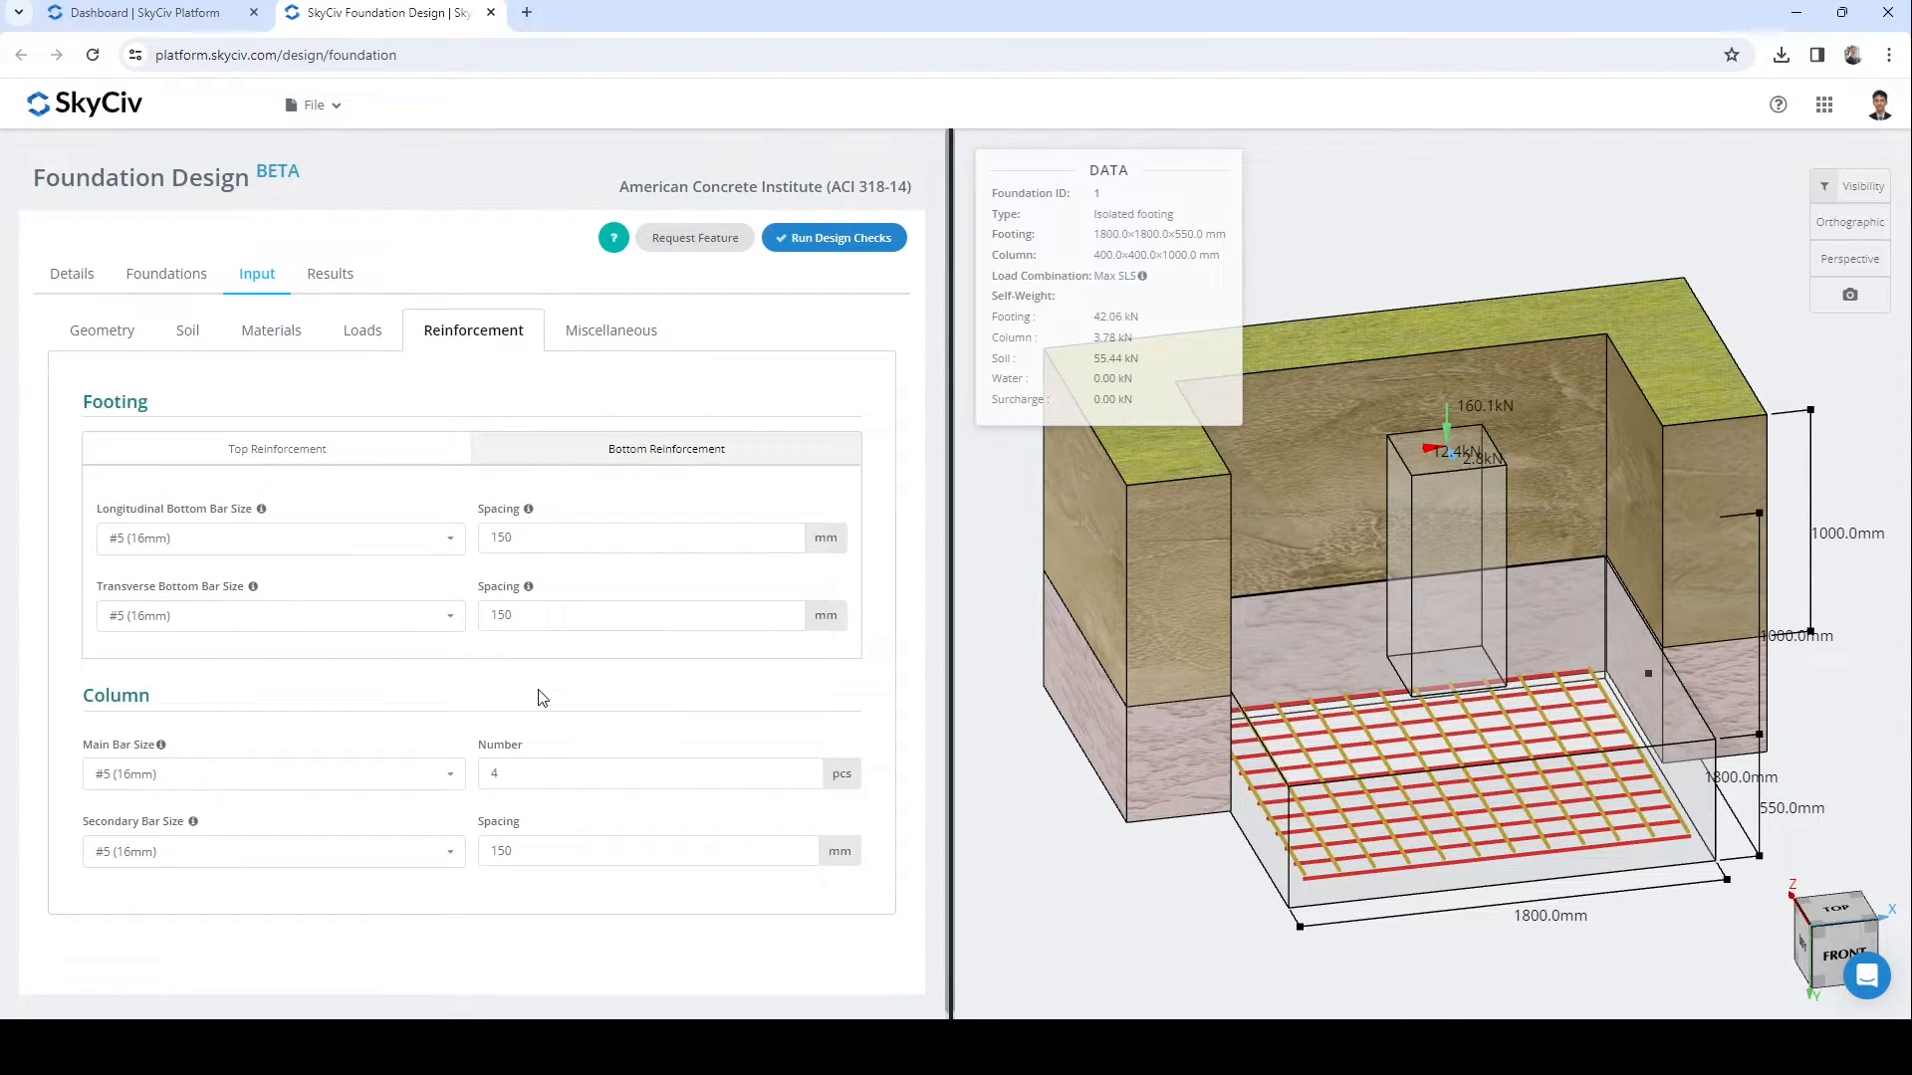
scroll(246, 709, down, 1)
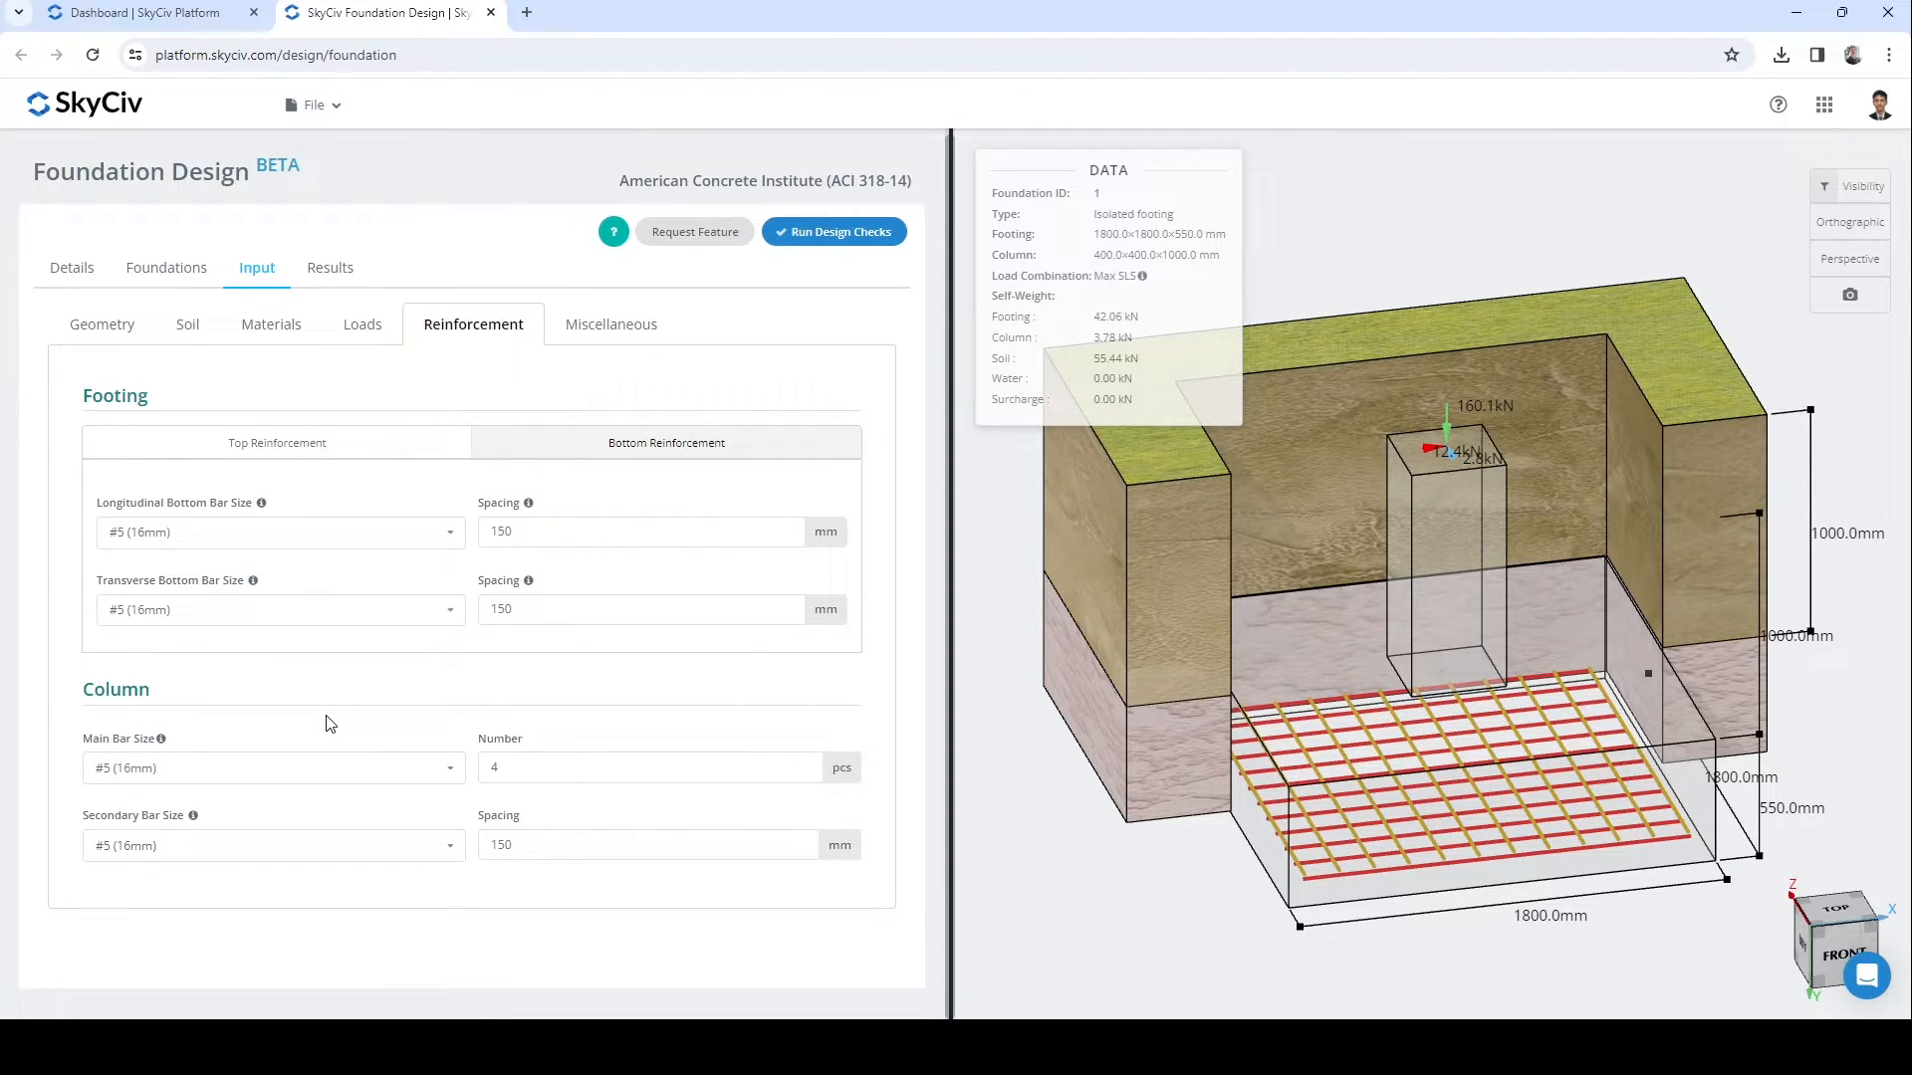
click(243, 848)
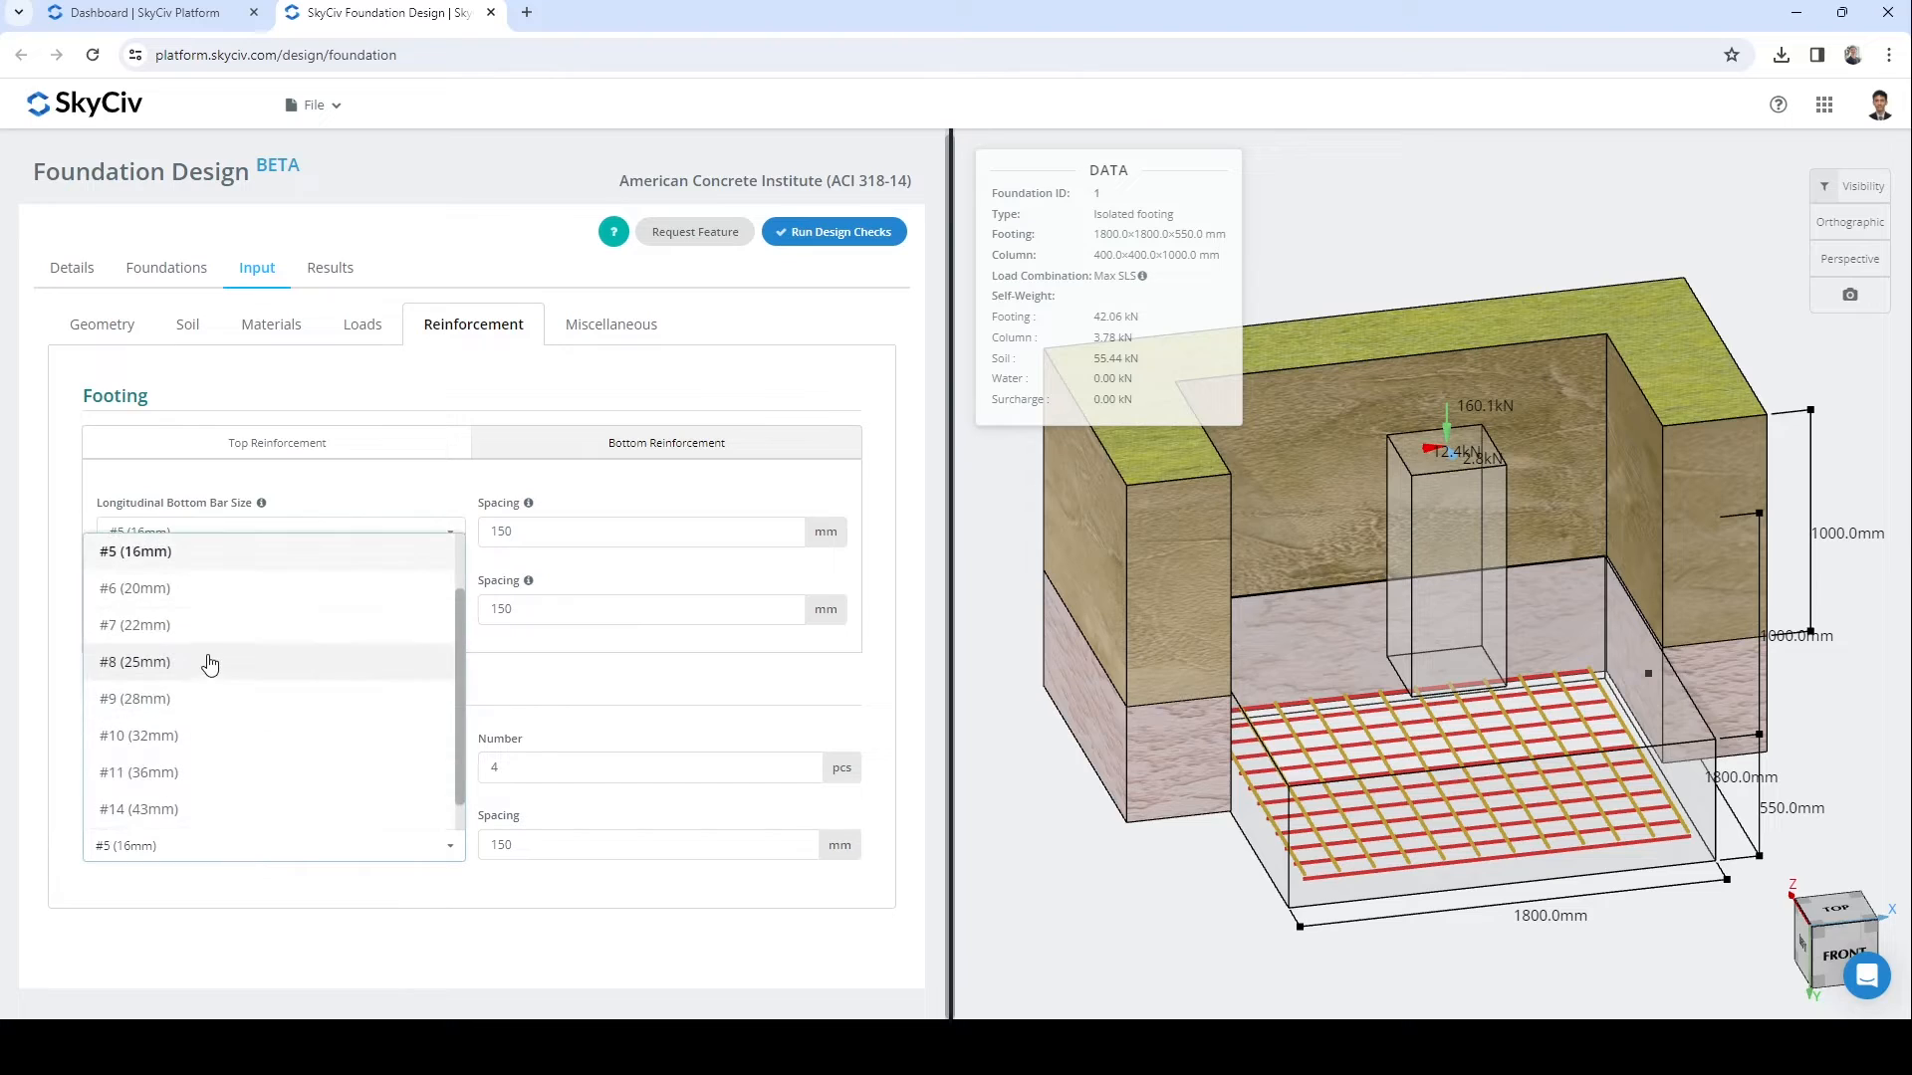
scroll(218, 578, up, 1)
click(218, 558)
click(479, 767)
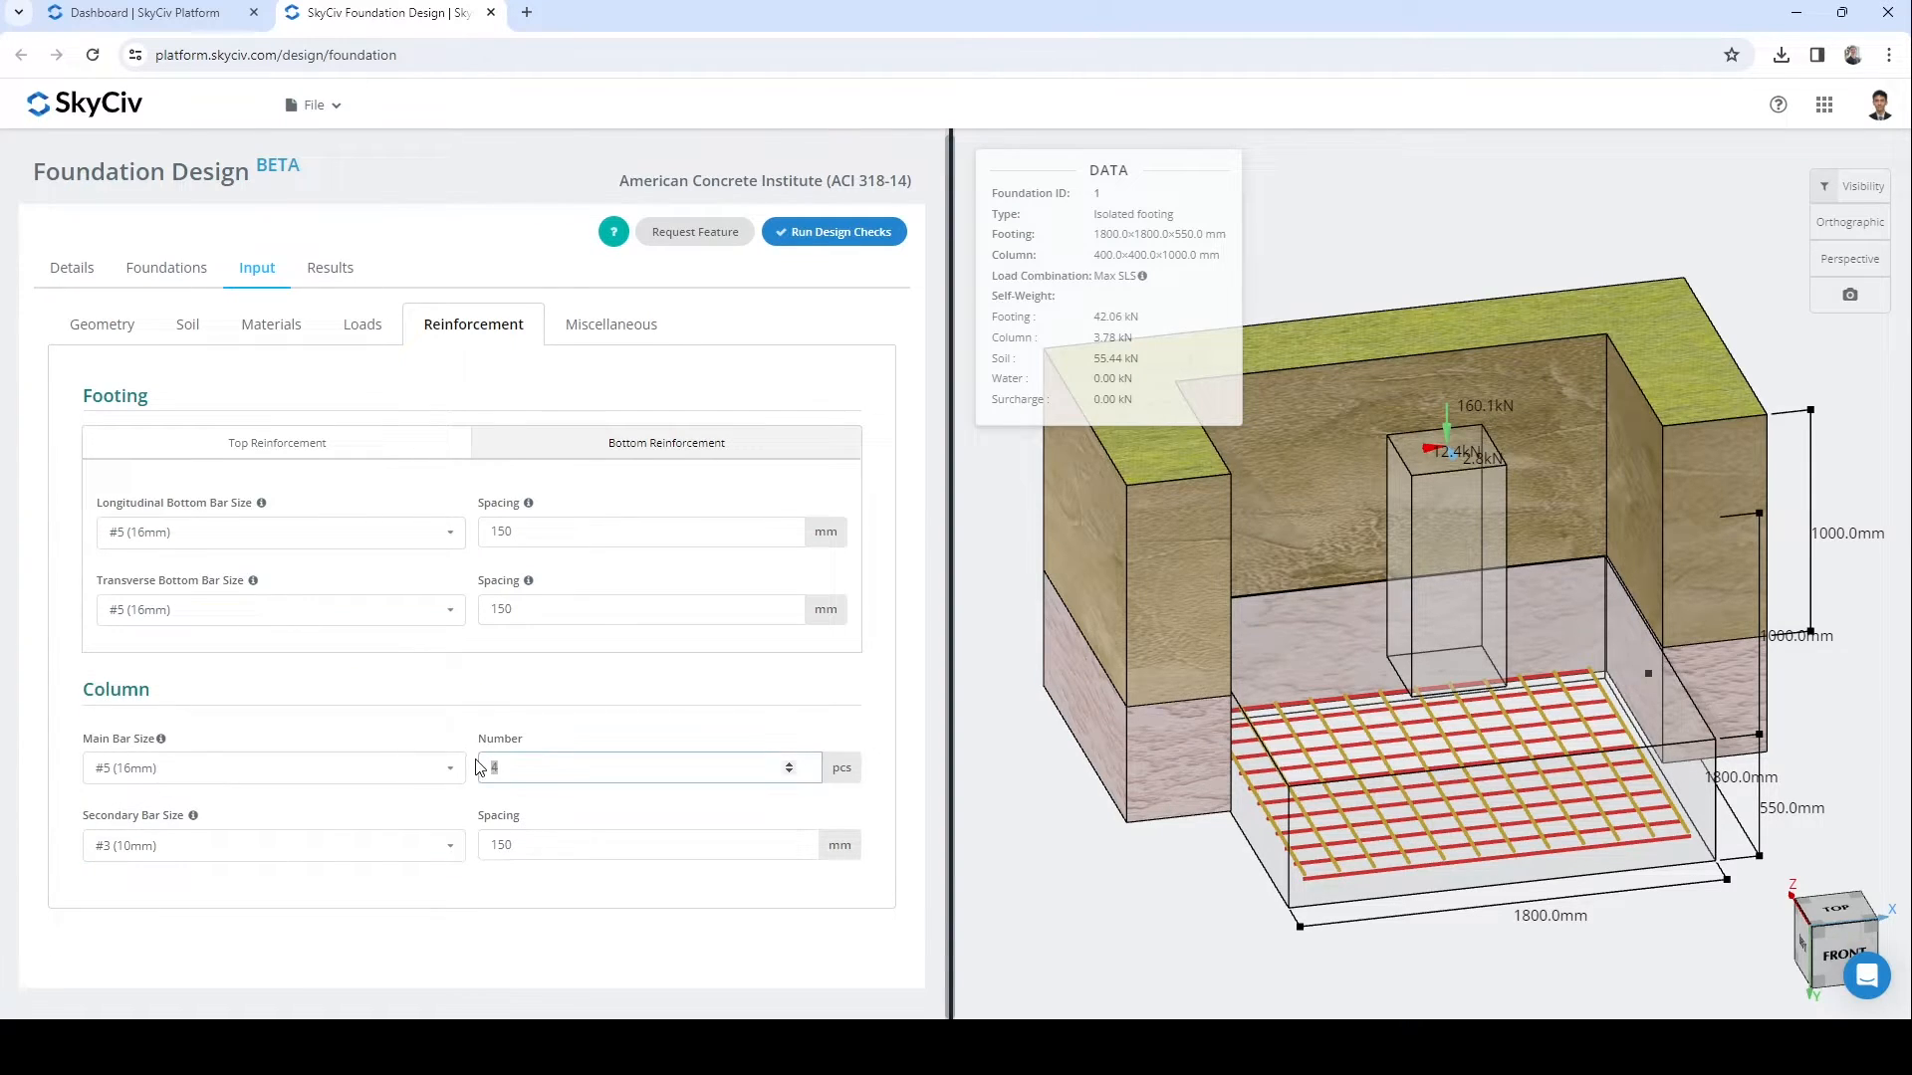
text(8)
click(543, 926)
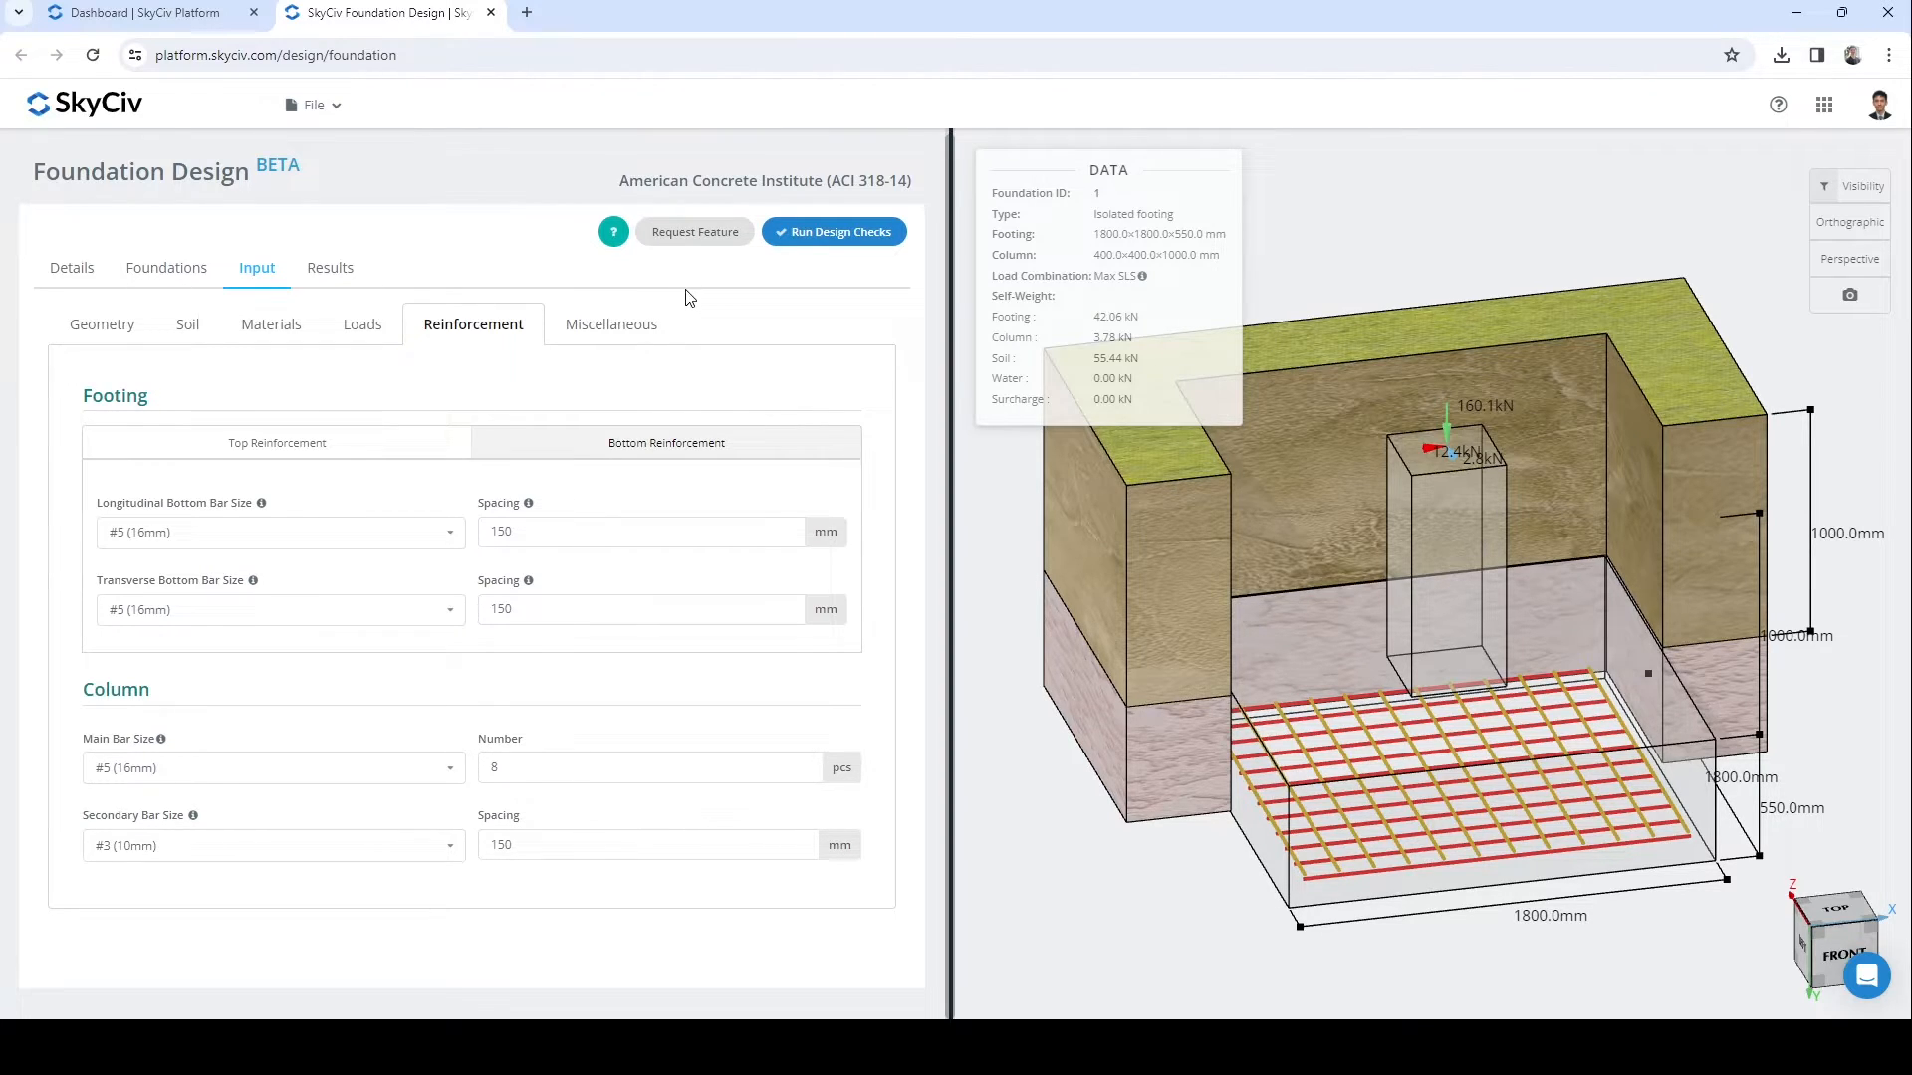
- Review the miscellaneous settings for safety factors, development length, concrete cover, punching shear edge factor and meshing
click(602, 325)
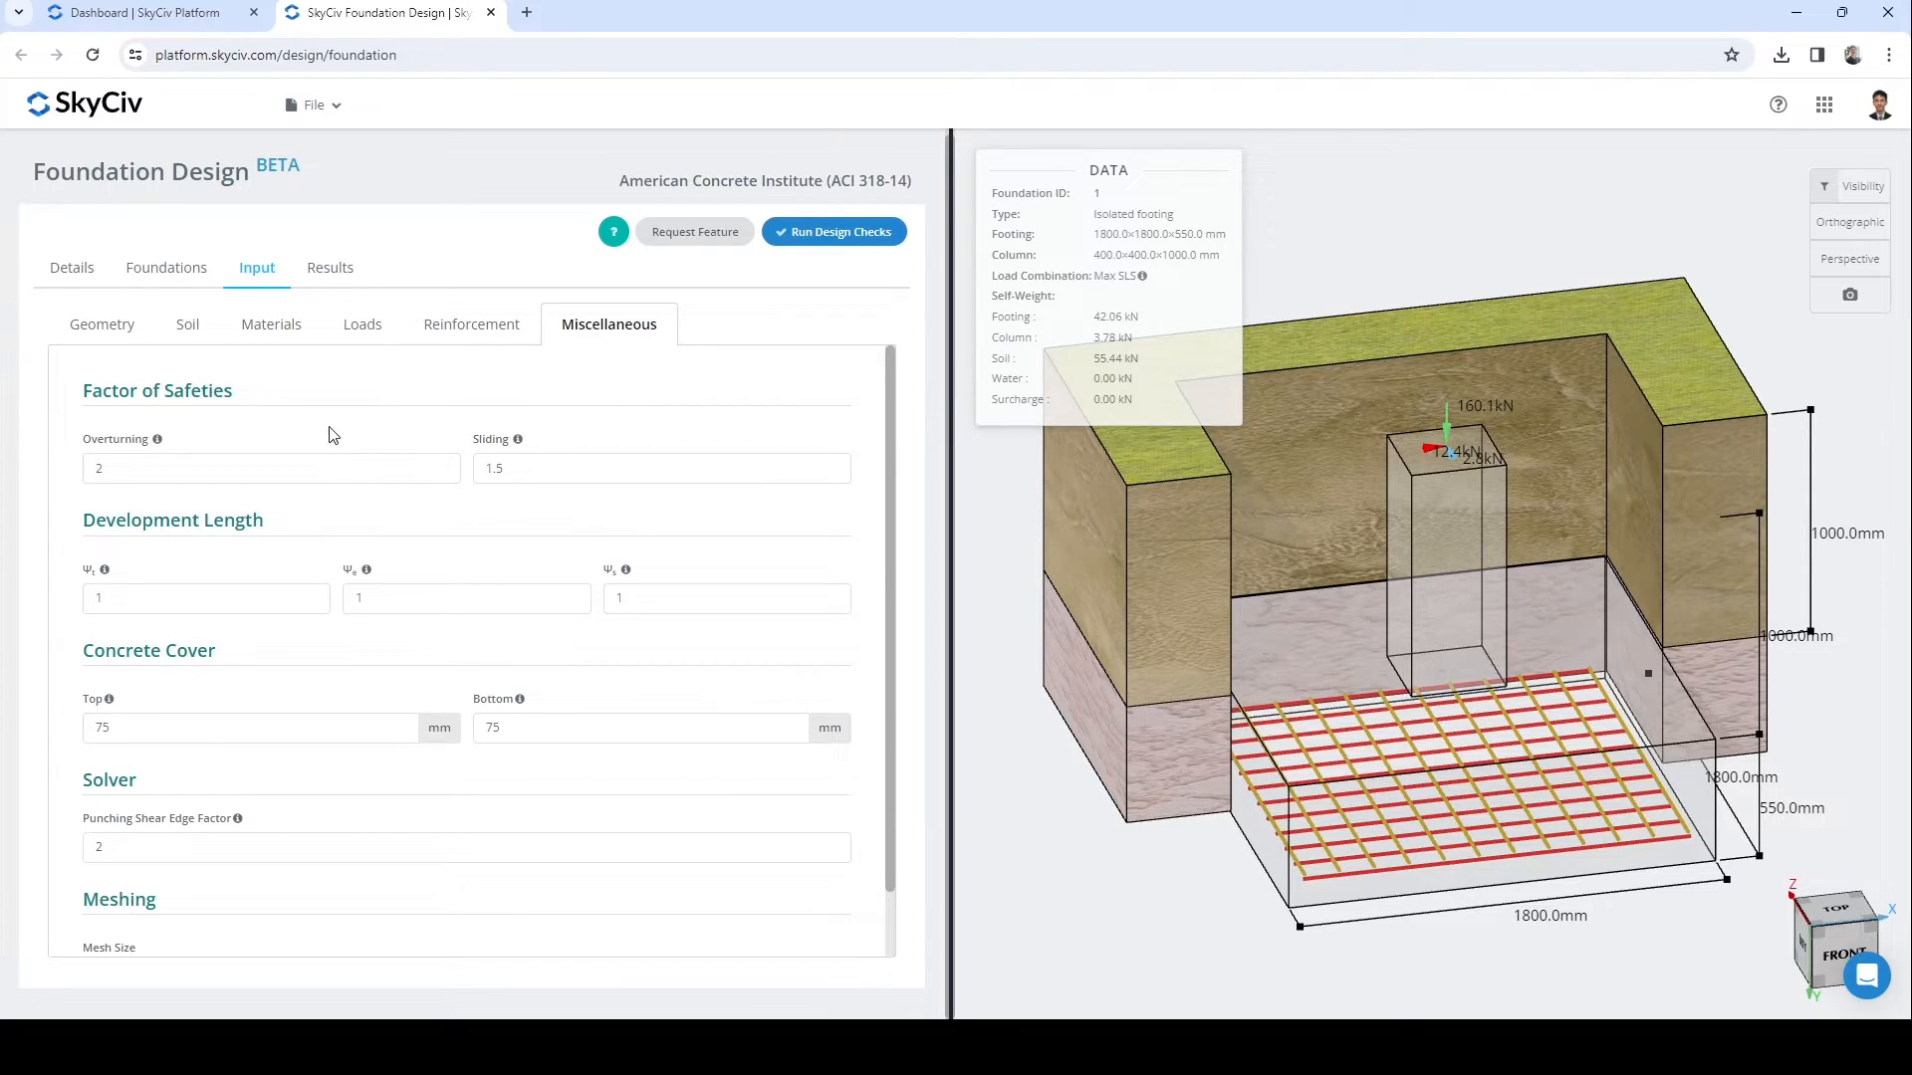
scroll(171, 488, down, 1)
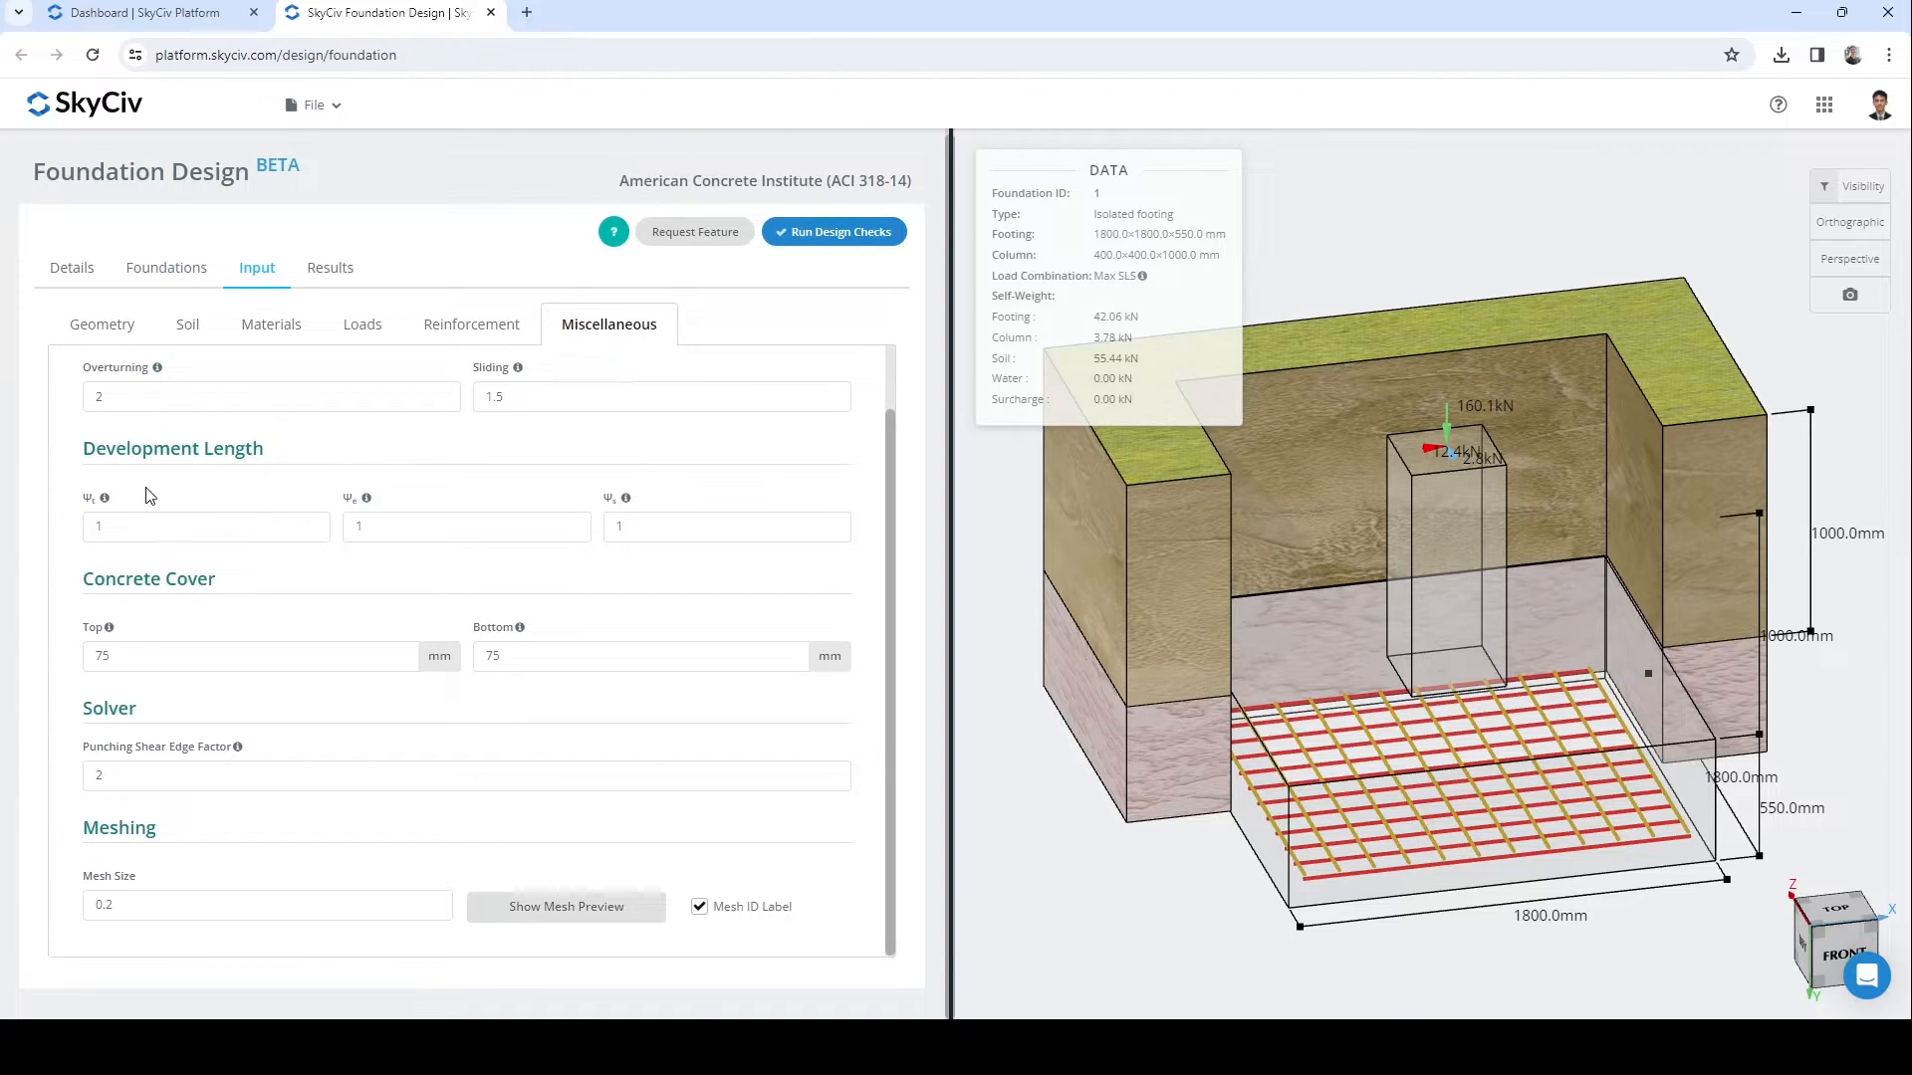
mouse_move(130, 506)
mouse_move(240, 748)
- Preview the footing's mesh, toggle its mesh ID labels off and on, and return to the 3D model
click(580, 908)
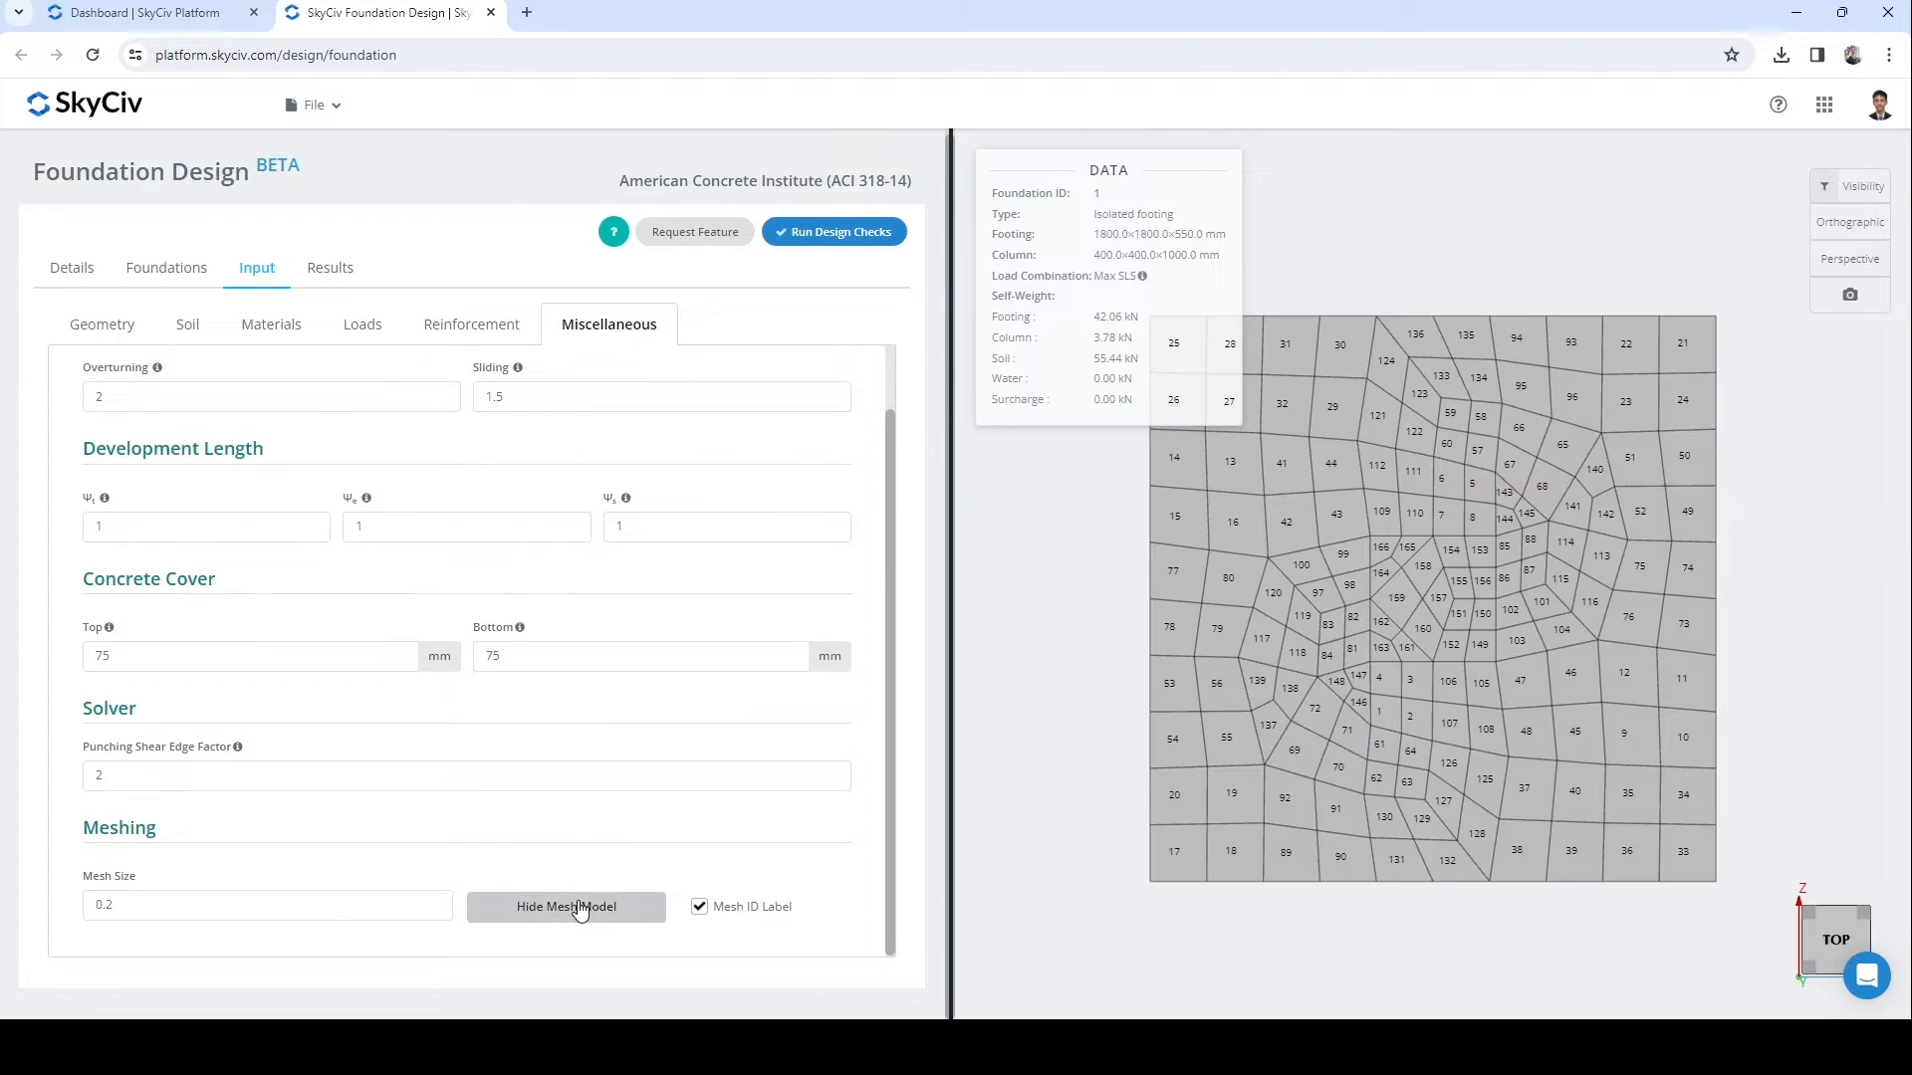
click(701, 911)
click(703, 913)
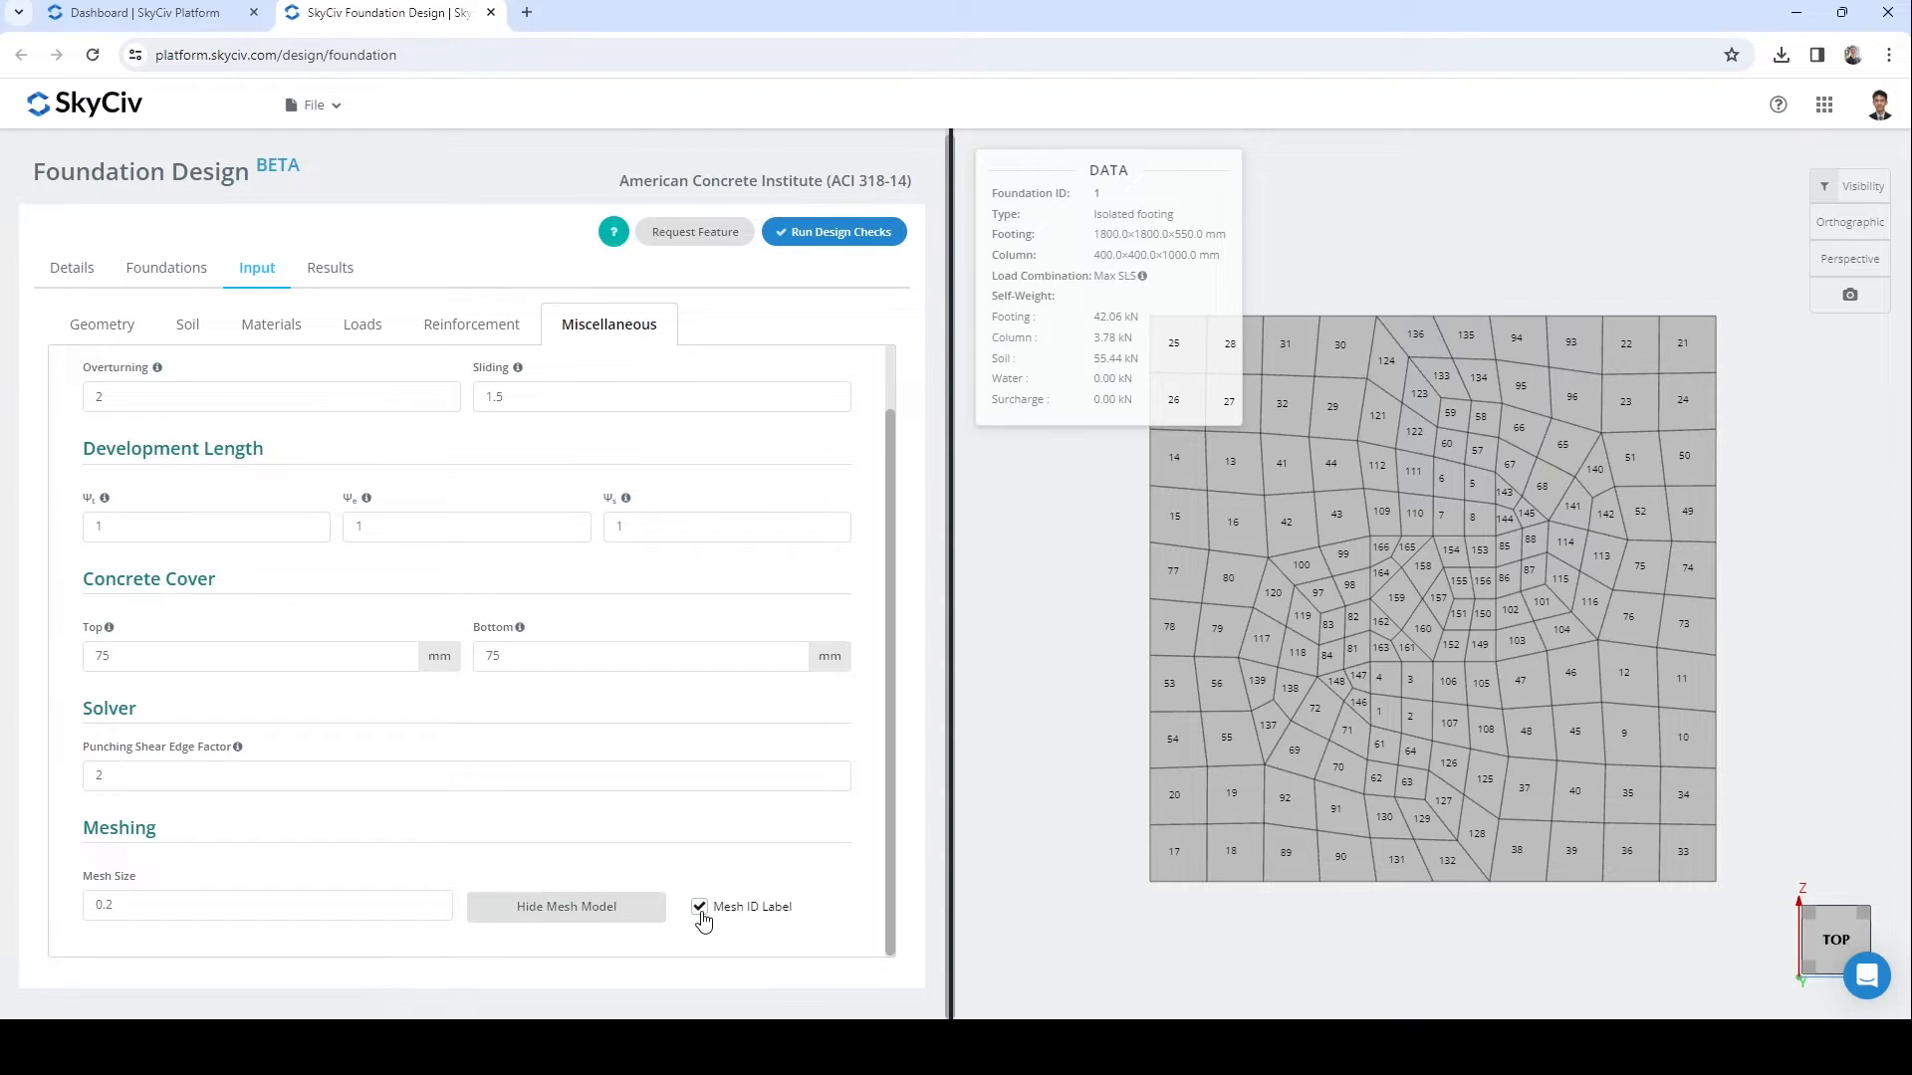
click(637, 914)
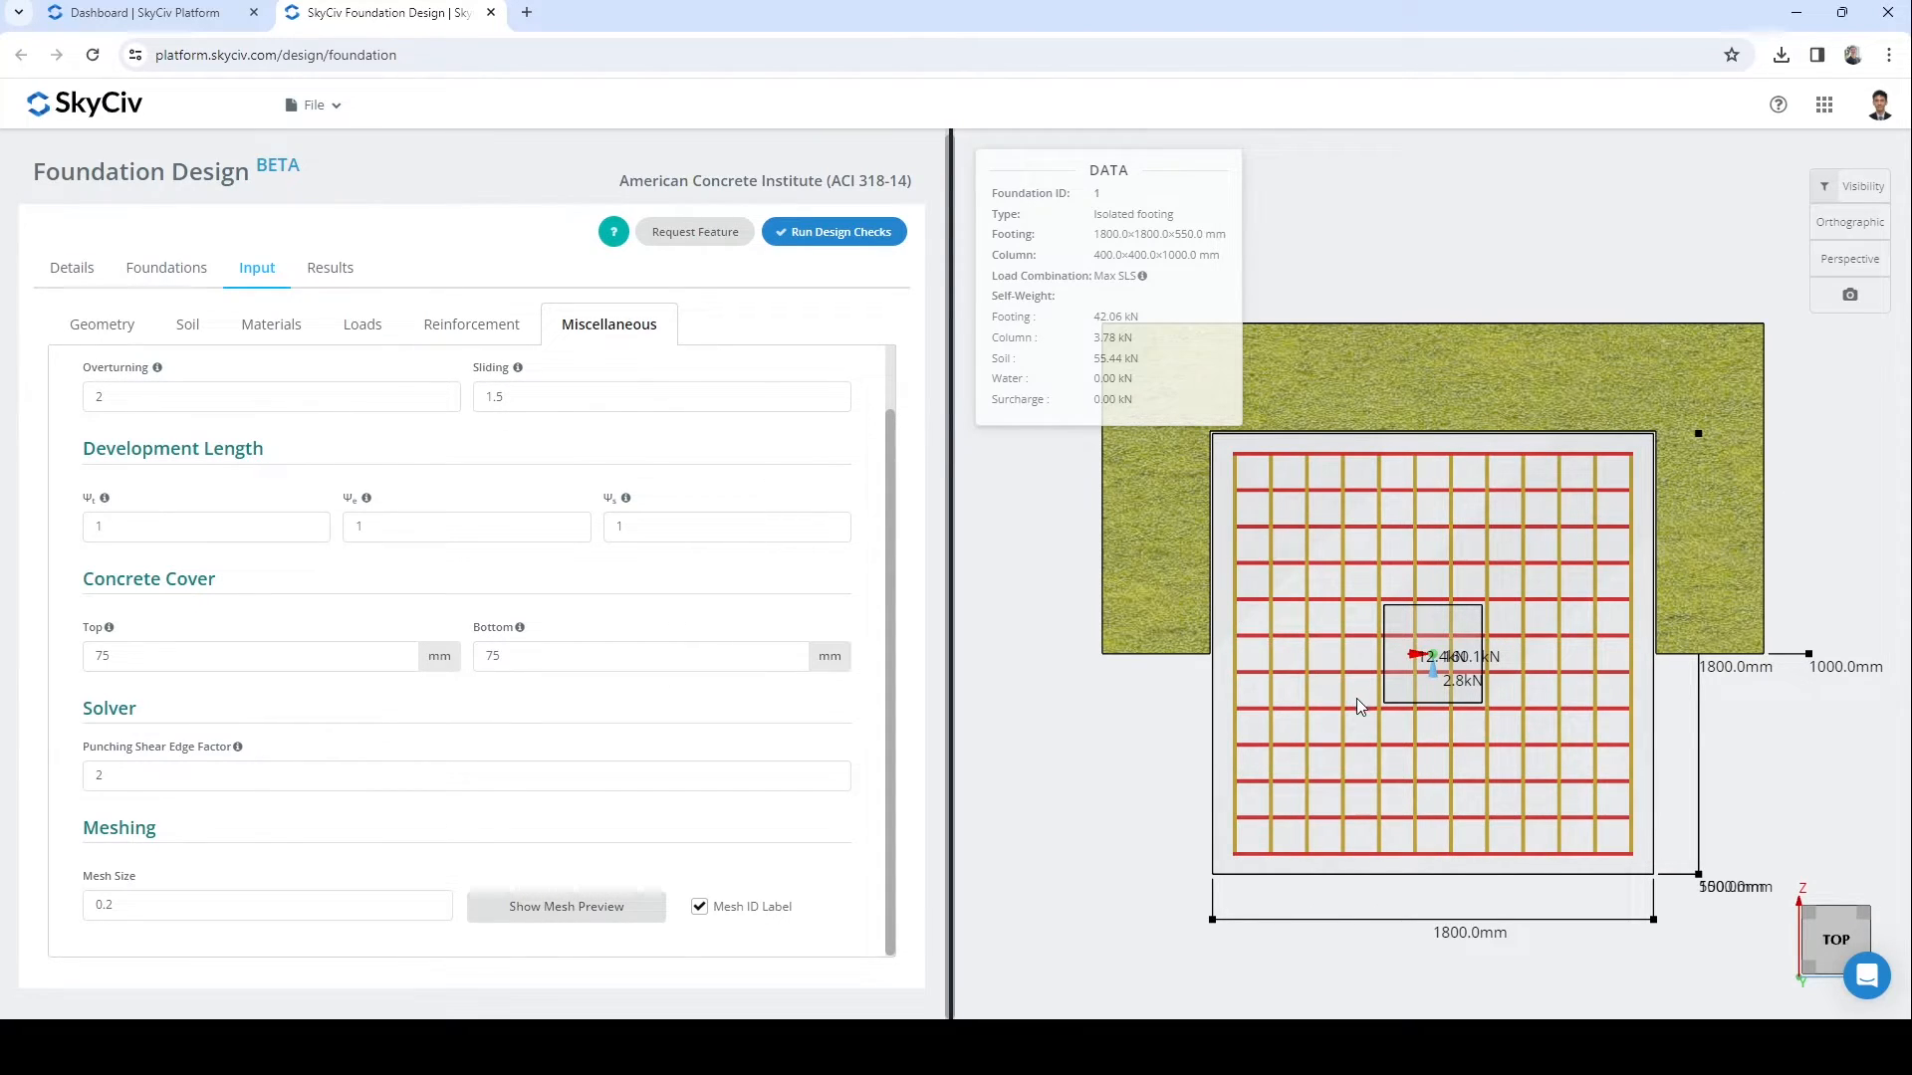
drag(1215, 741, 1215, 606)
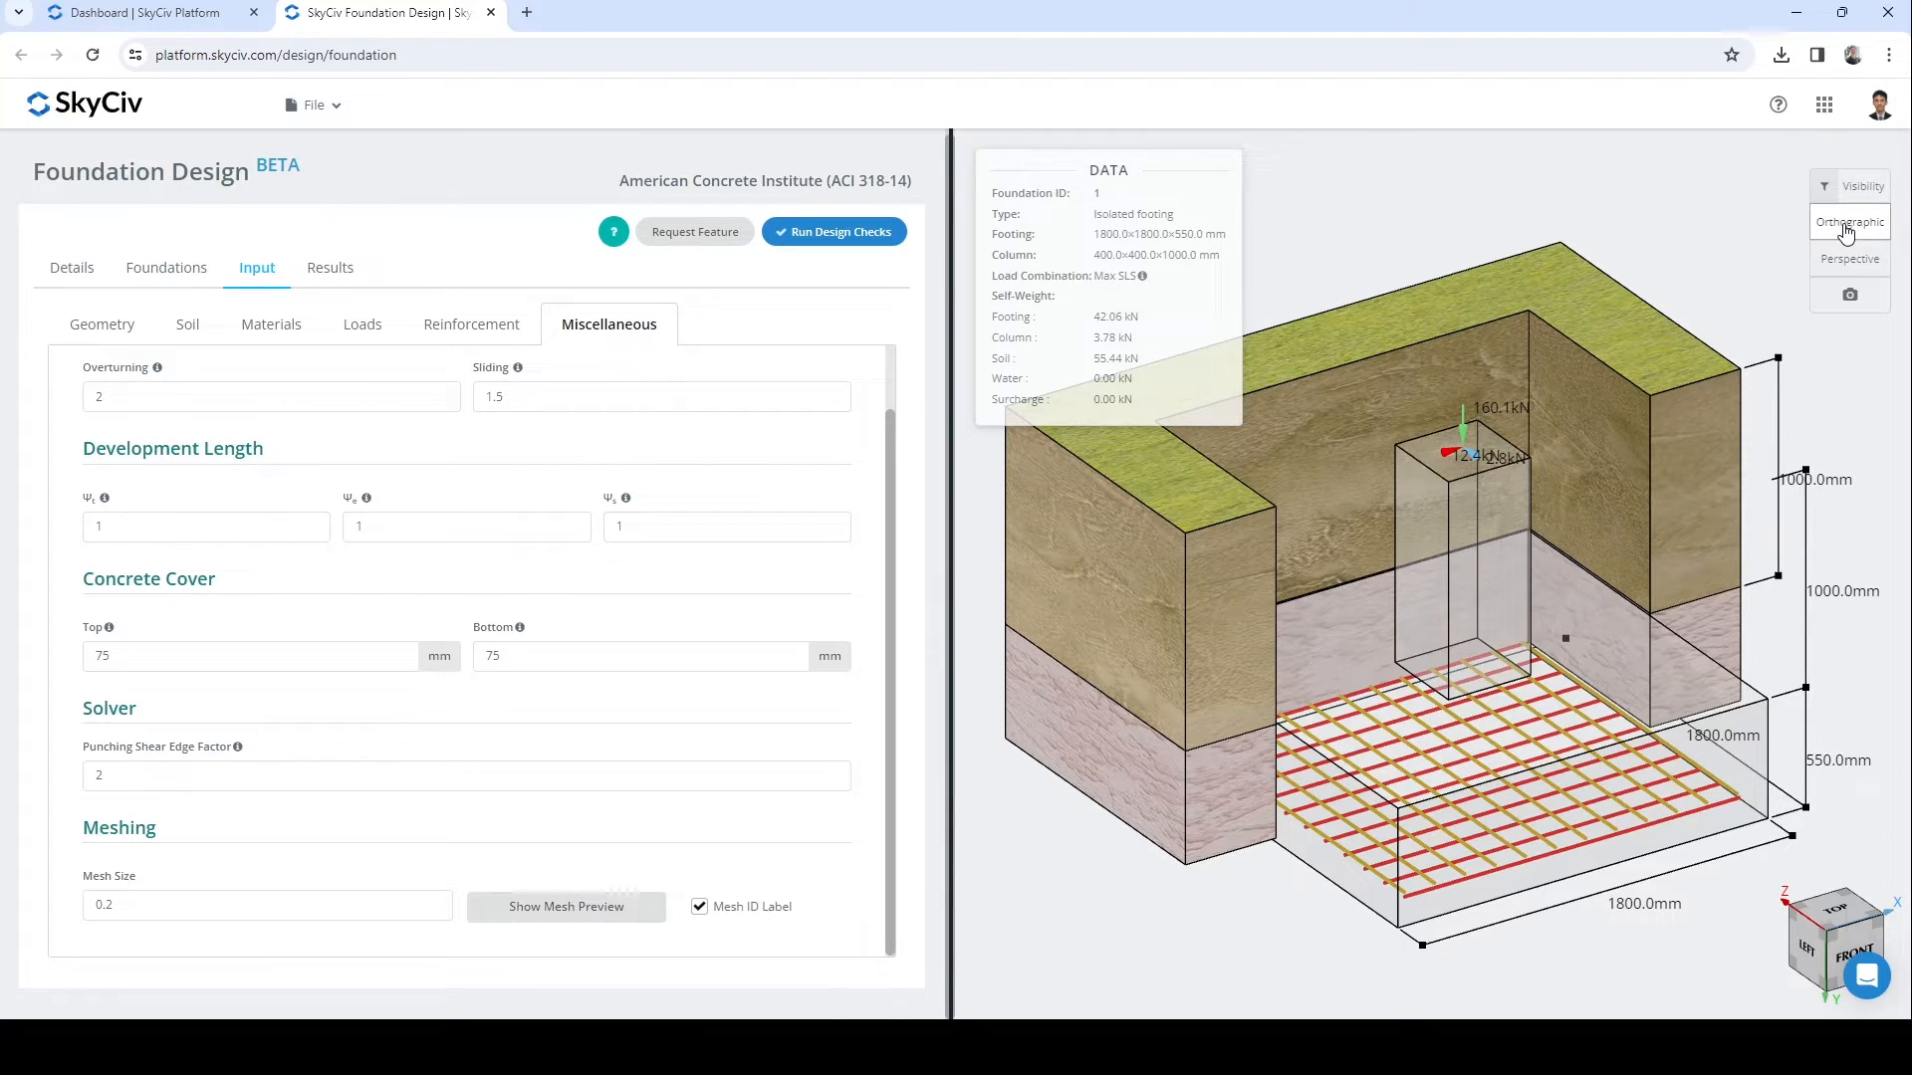
- Hide the 3D model's soil profile, summary box, dimensions, reinforcements and loads, and show them all again
click(1852, 186)
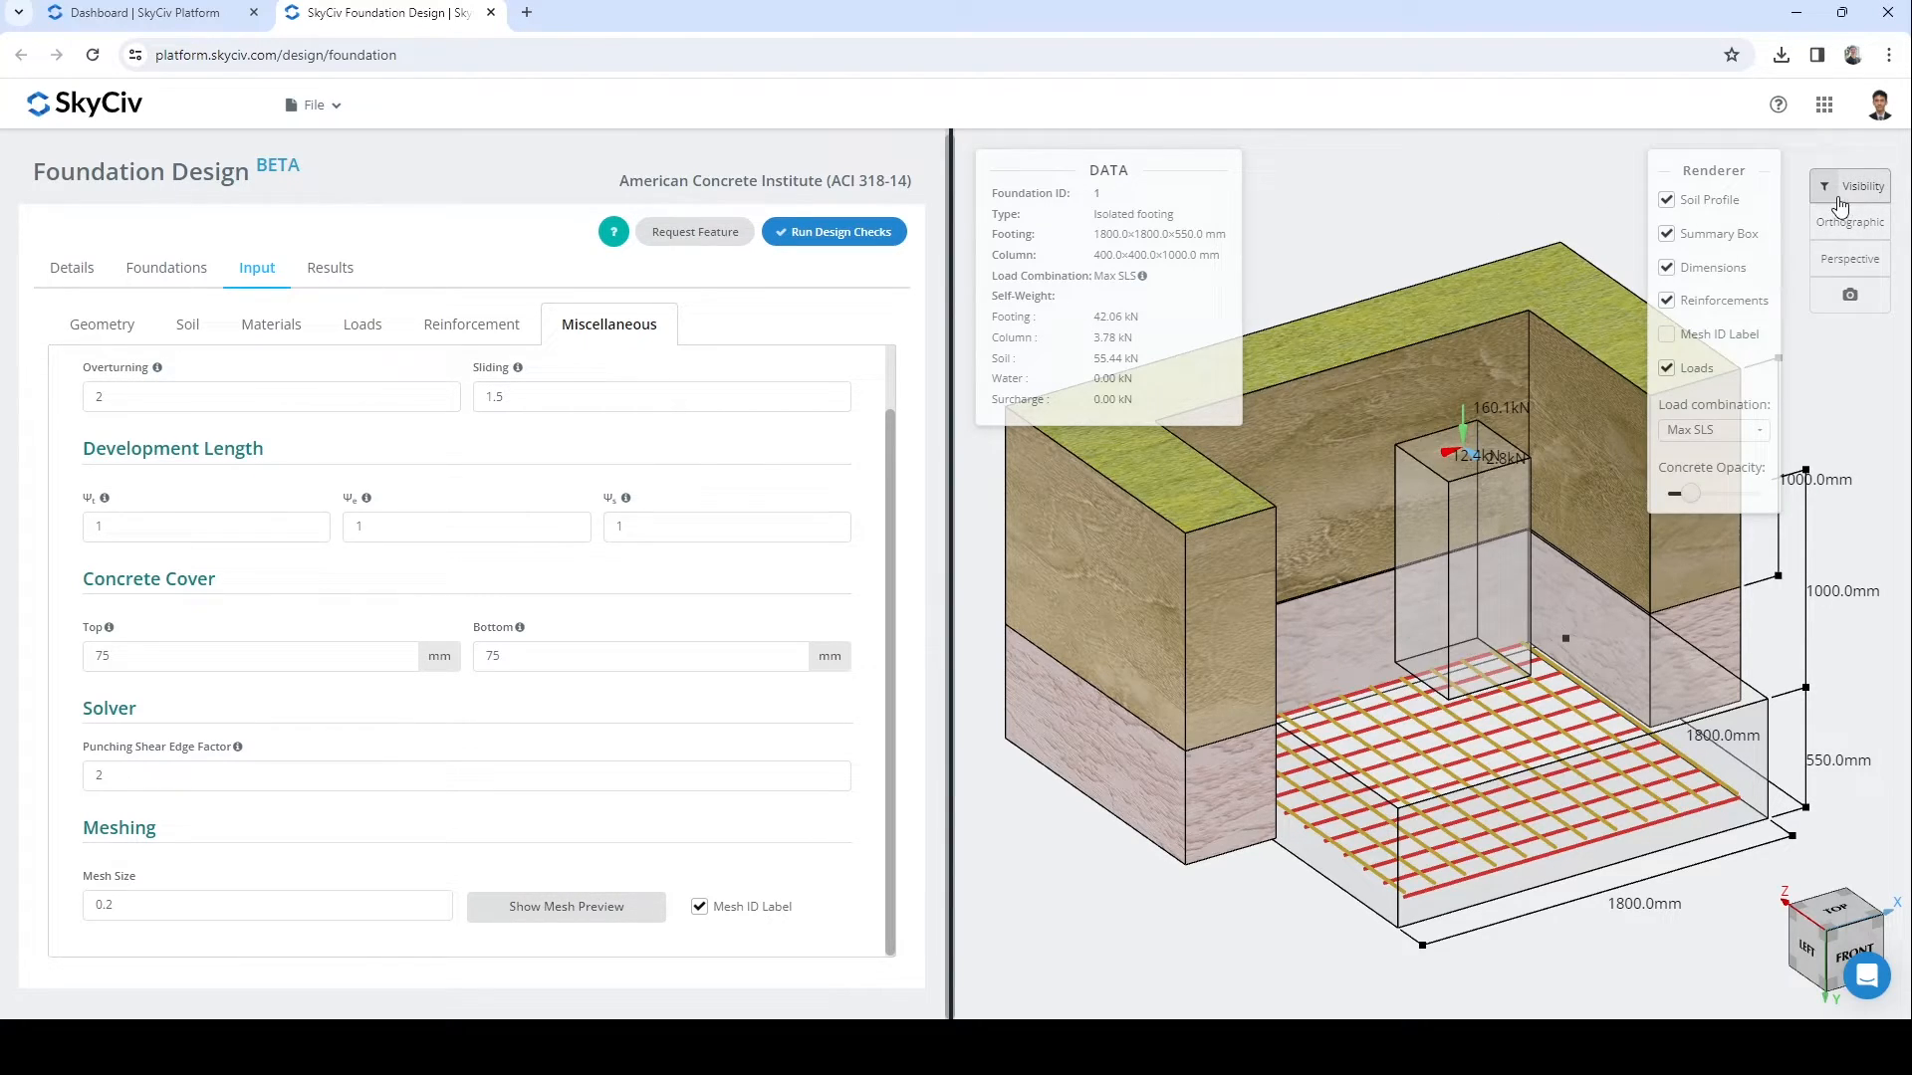
click(1707, 206)
click(1700, 236)
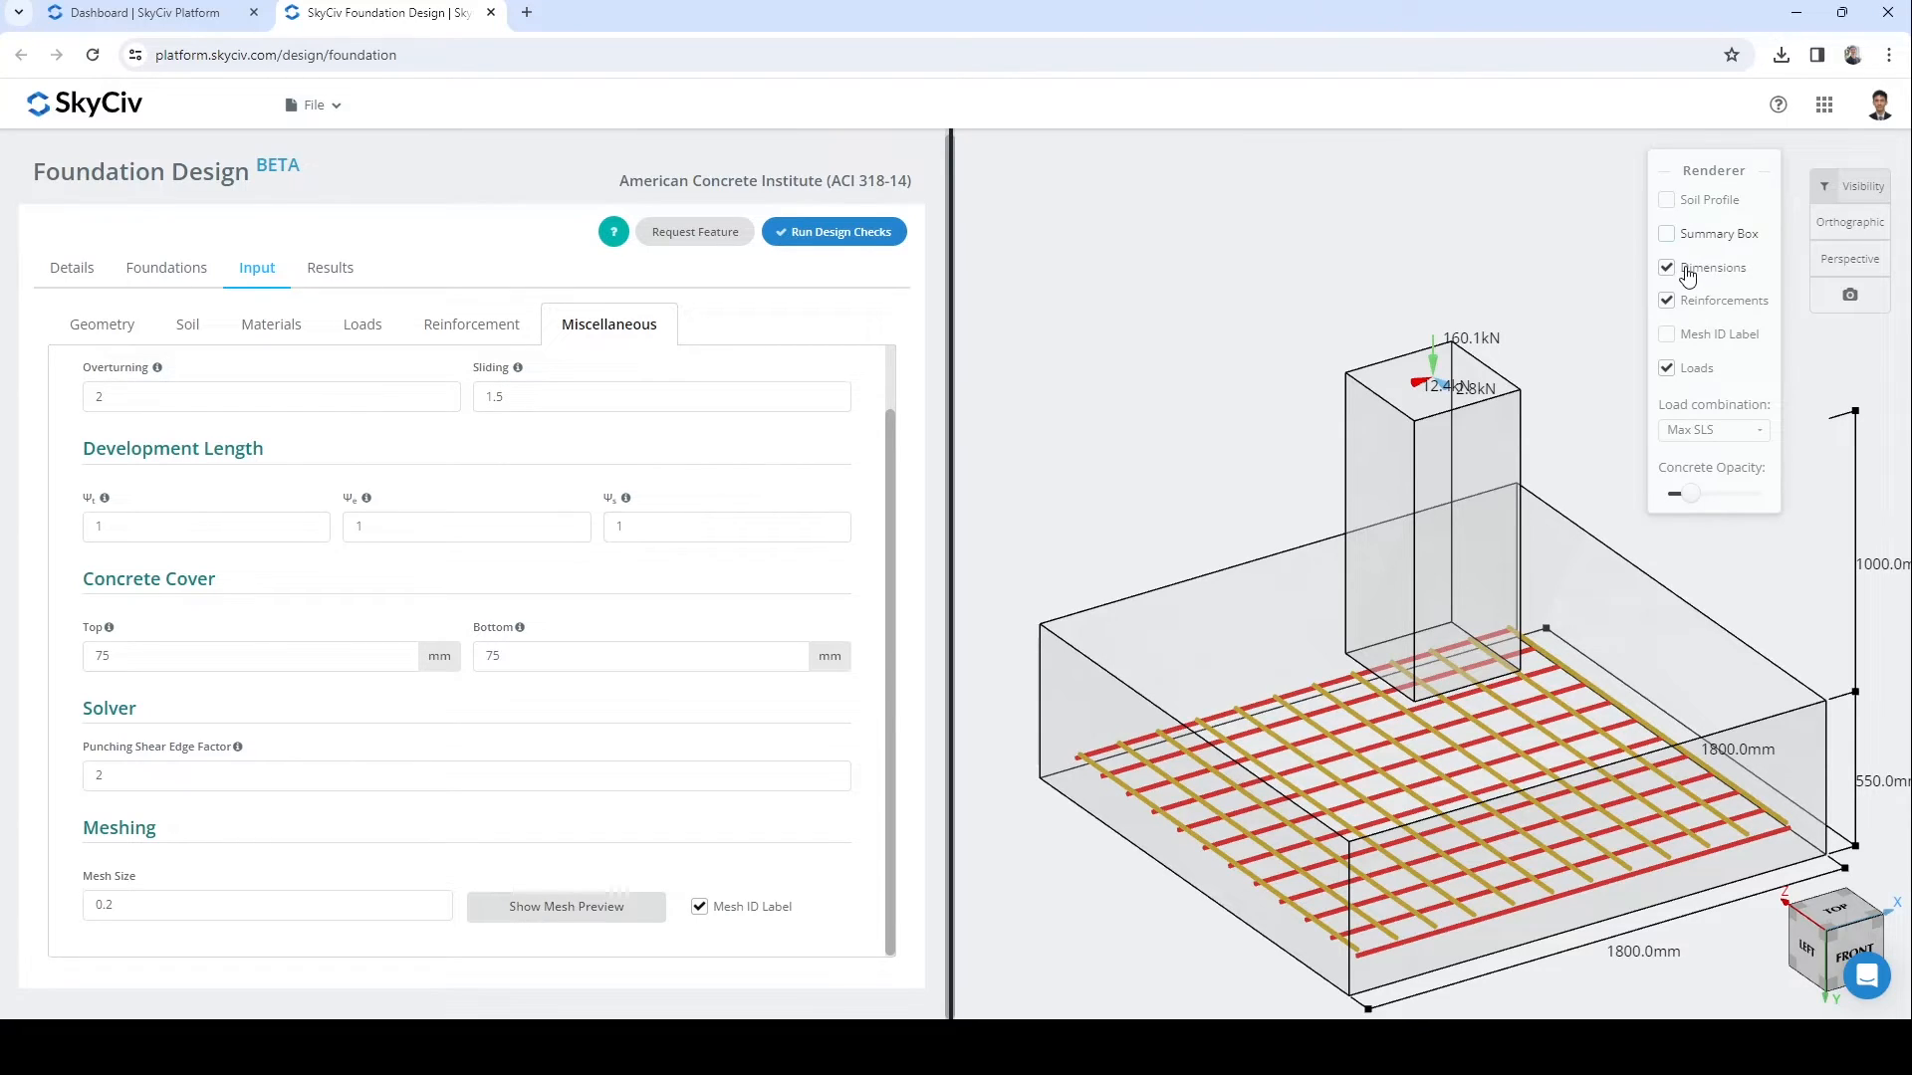
click(1687, 276)
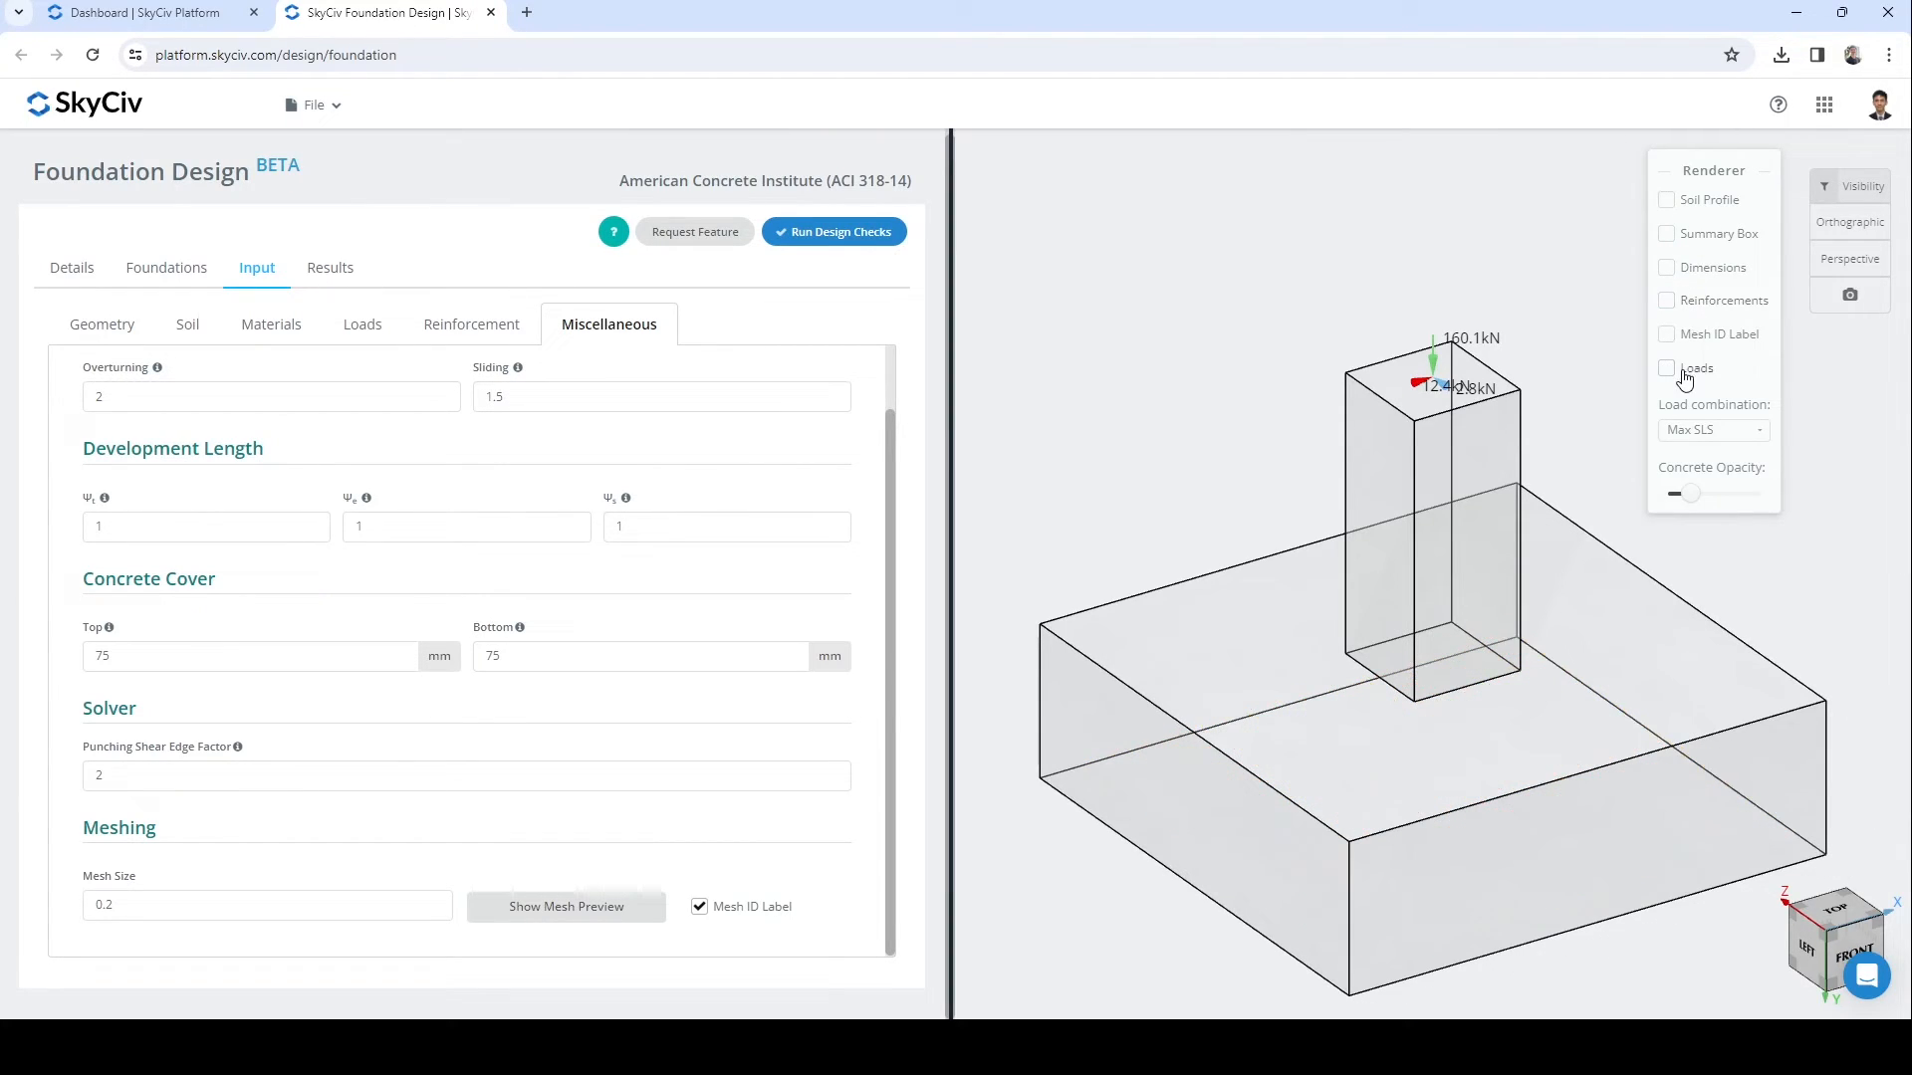
click(1690, 368)
click(1689, 369)
click(1690, 301)
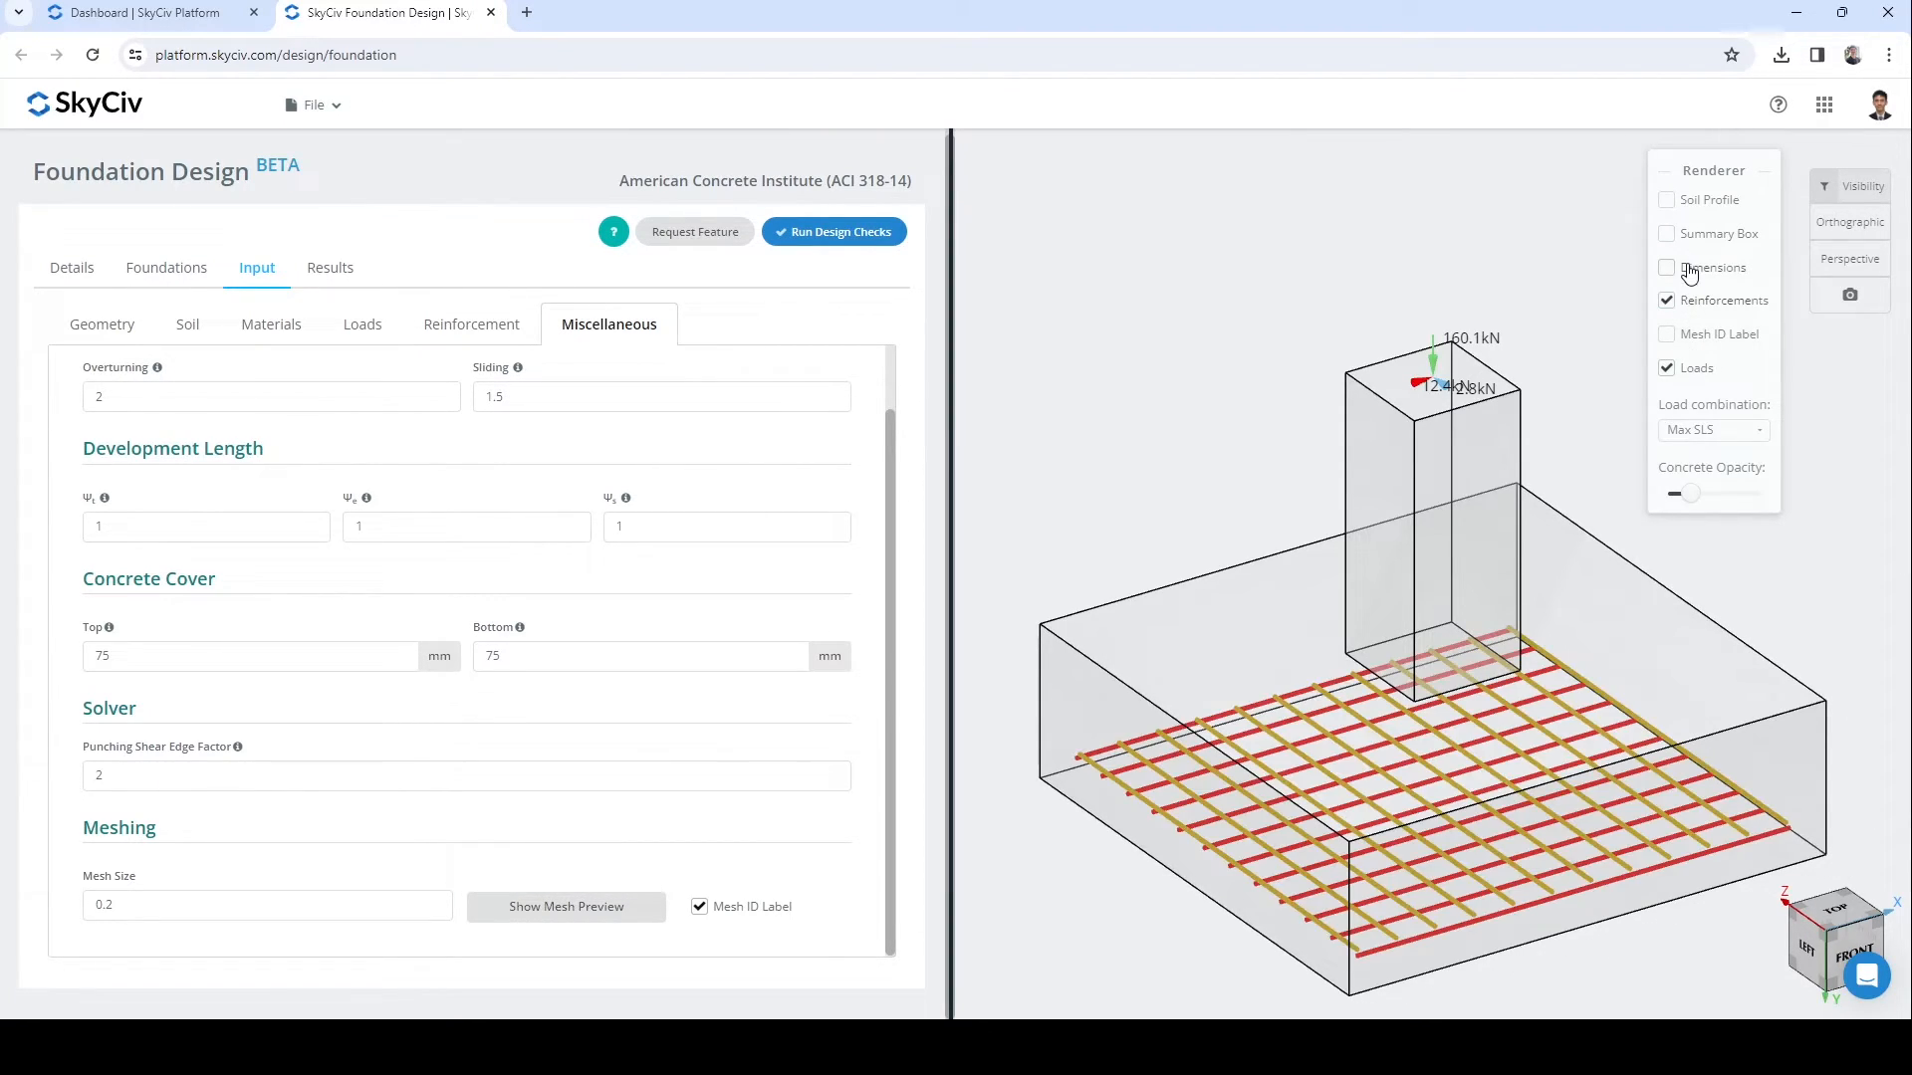
click(1690, 268)
click(1690, 235)
click(1693, 200)
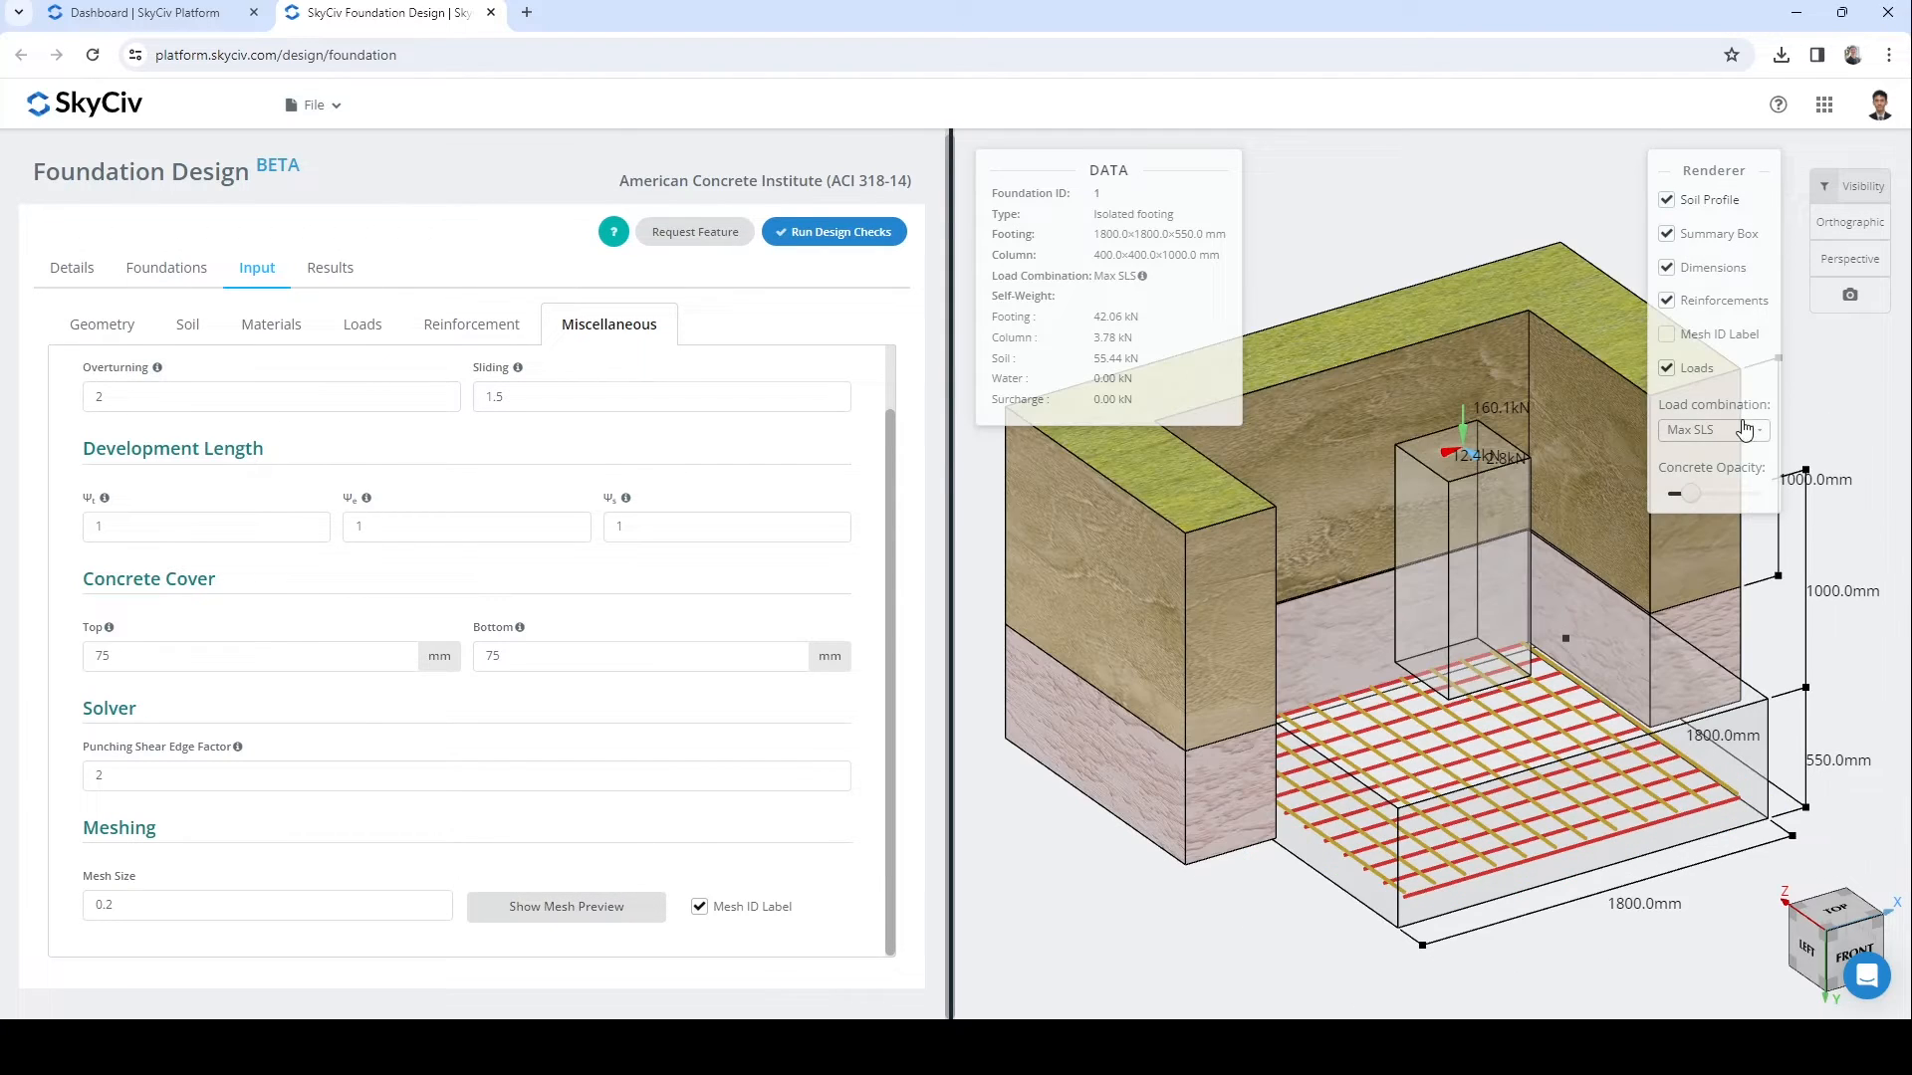
- Review the load combinations available for display in the 3D model and try out the concrete opacity control
click(1733, 435)
scroll(1715, 534, down, 3)
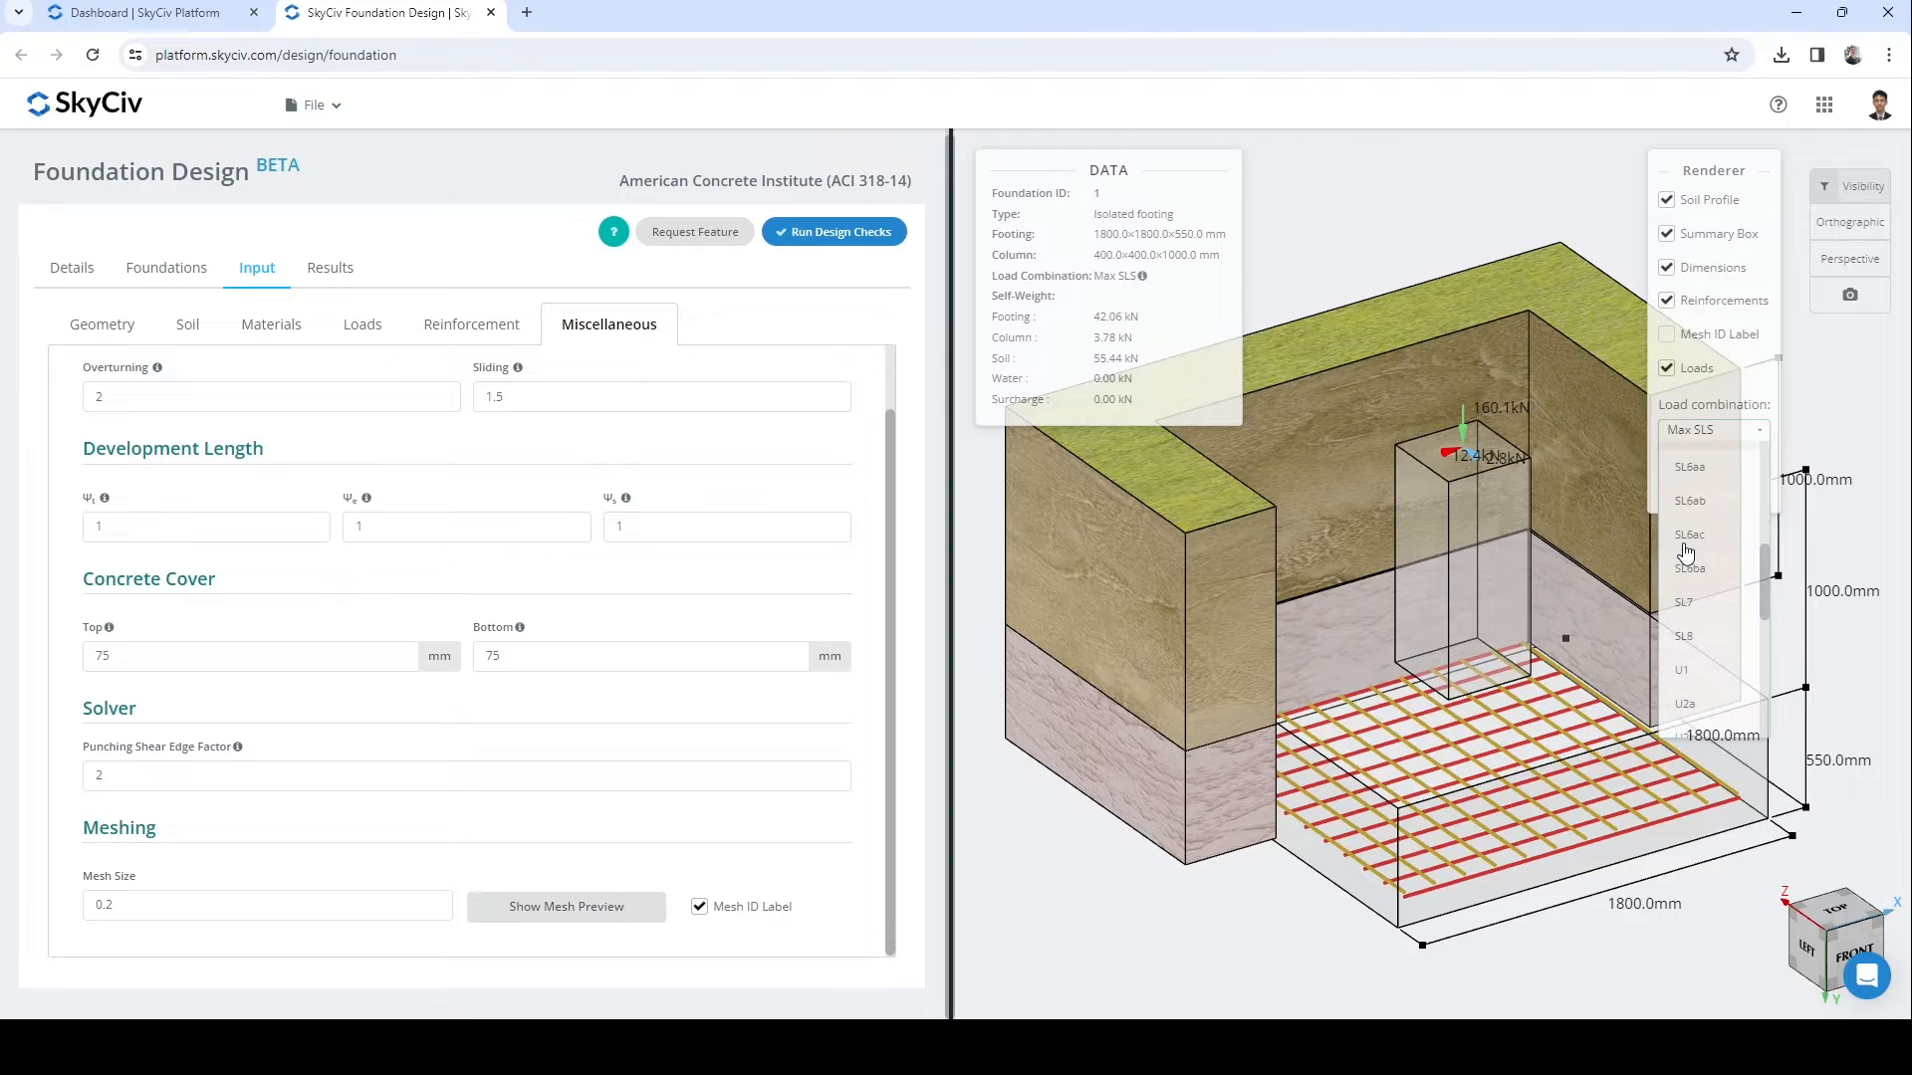
click(1630, 260)
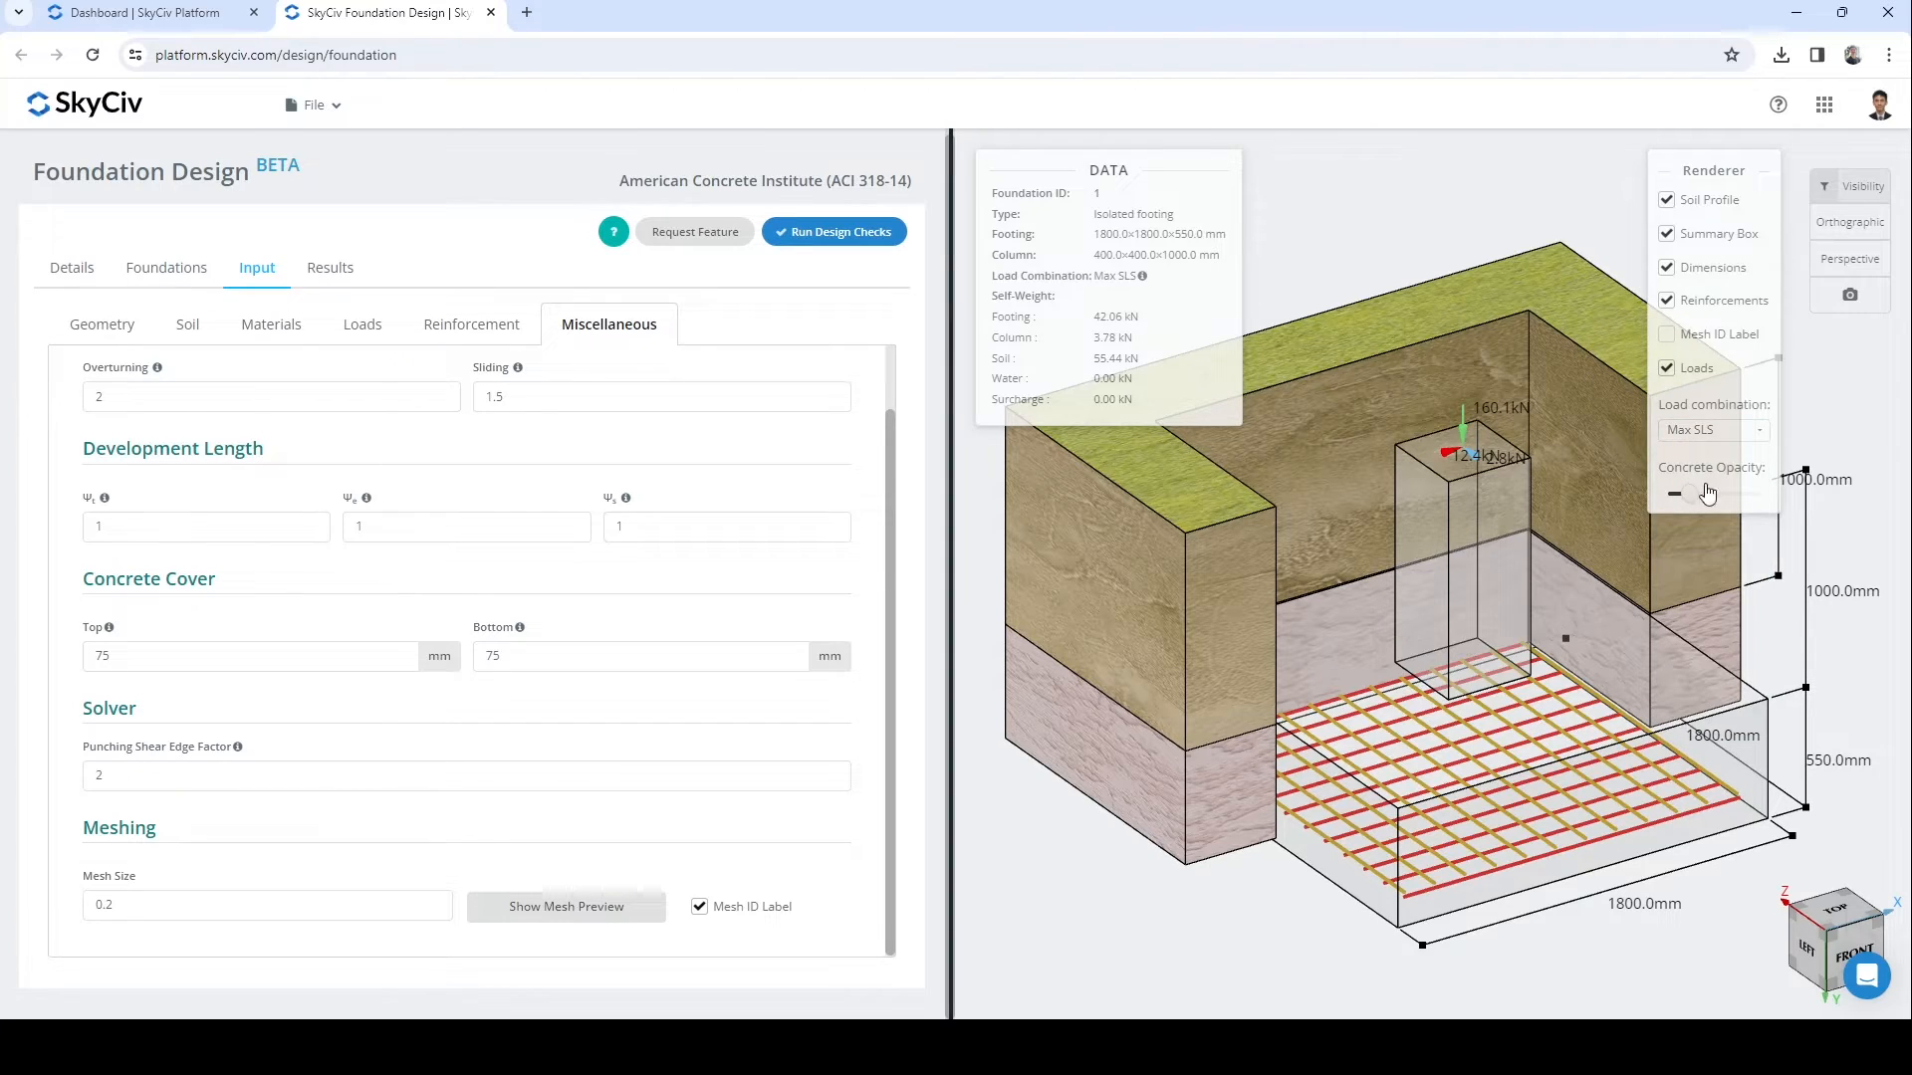
drag(1691, 495, 1698, 508)
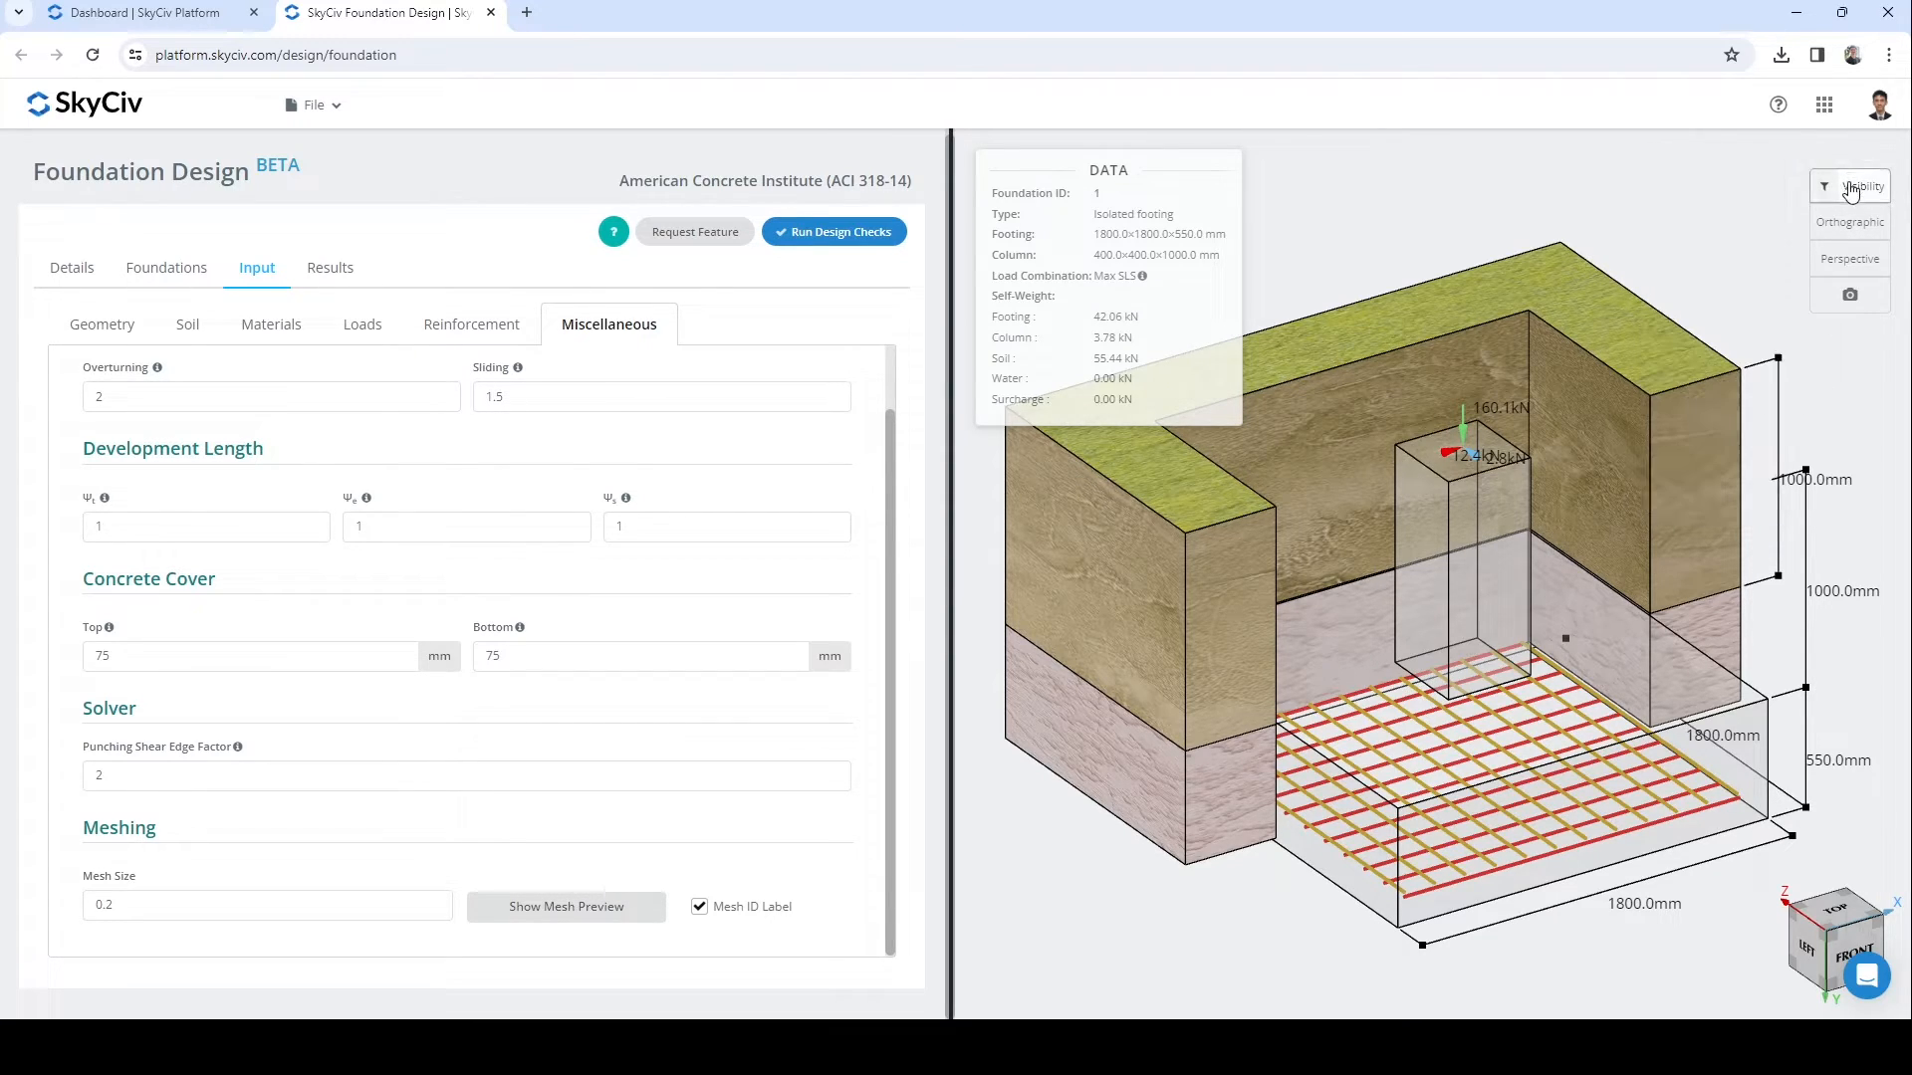
- Switch the 3D model to orthographic projection and back to perspective, and save an image of the model
click(1851, 224)
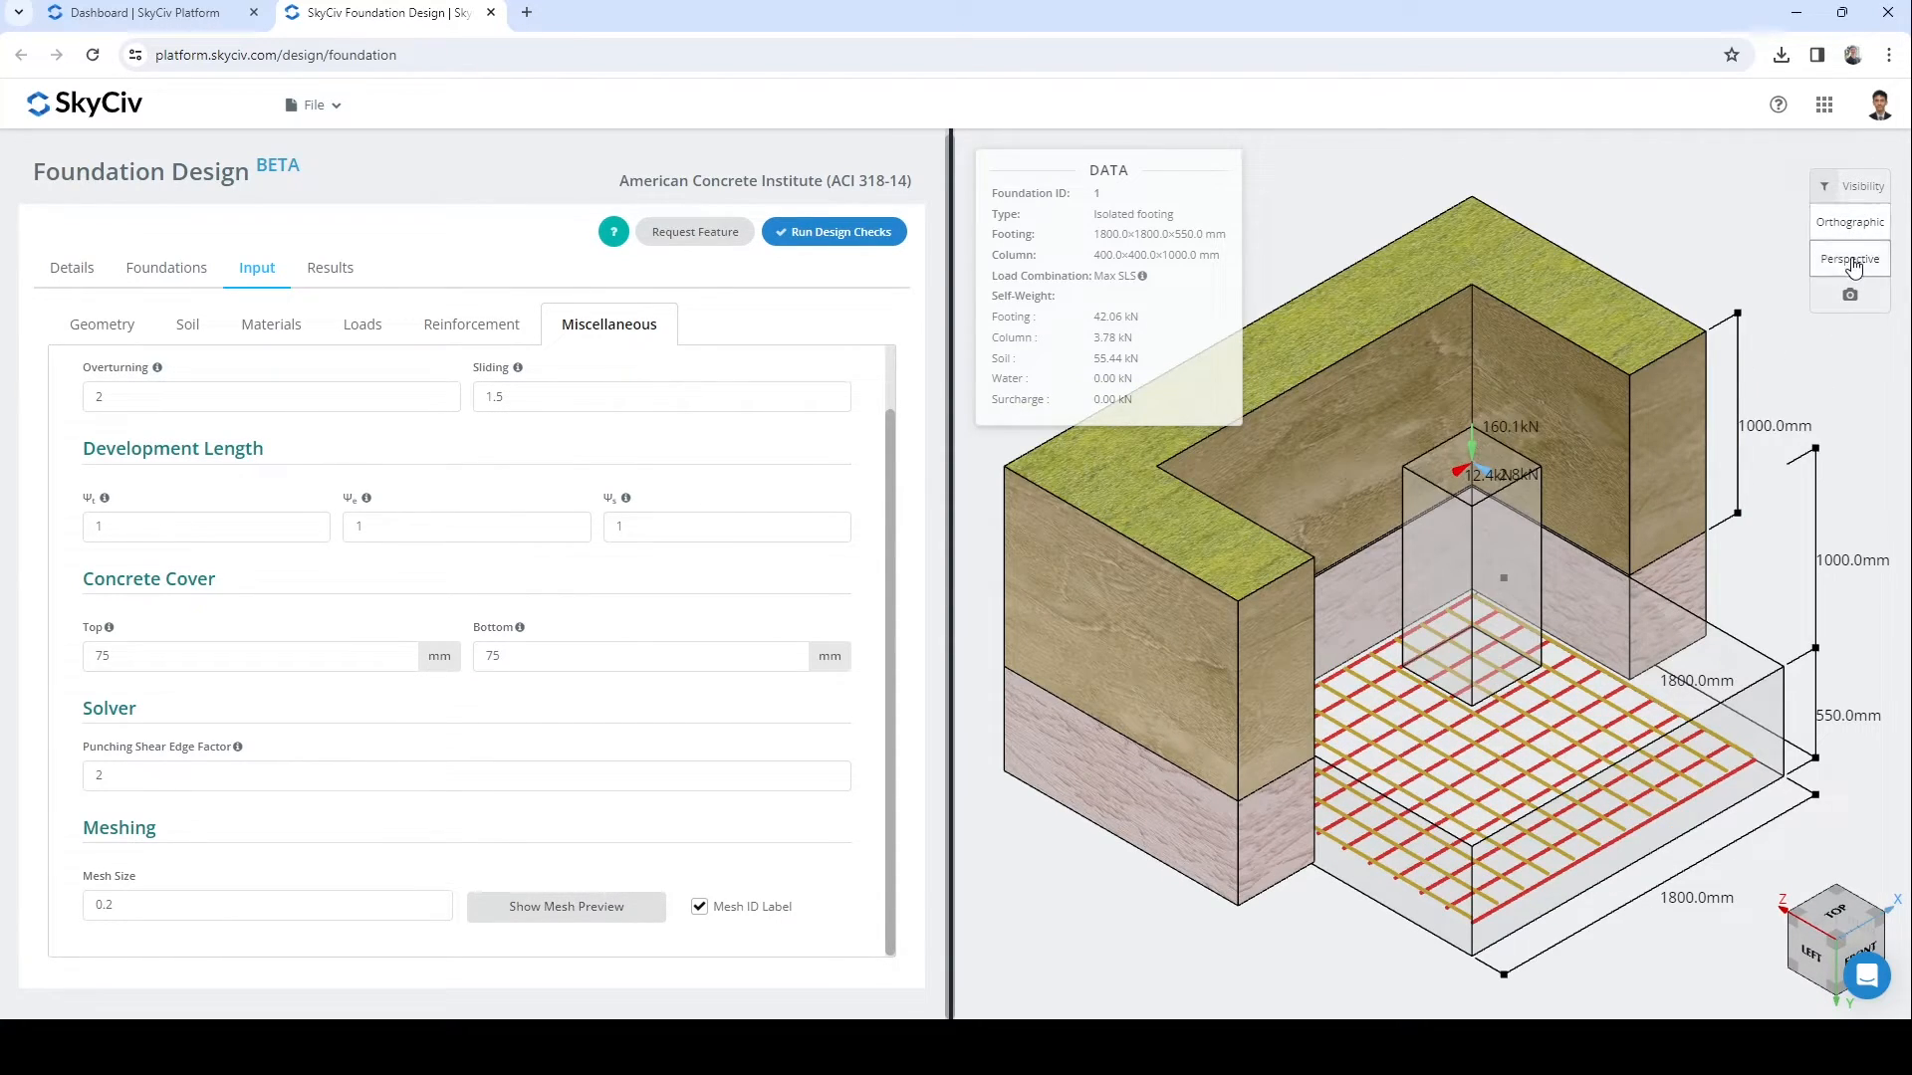
click(1850, 261)
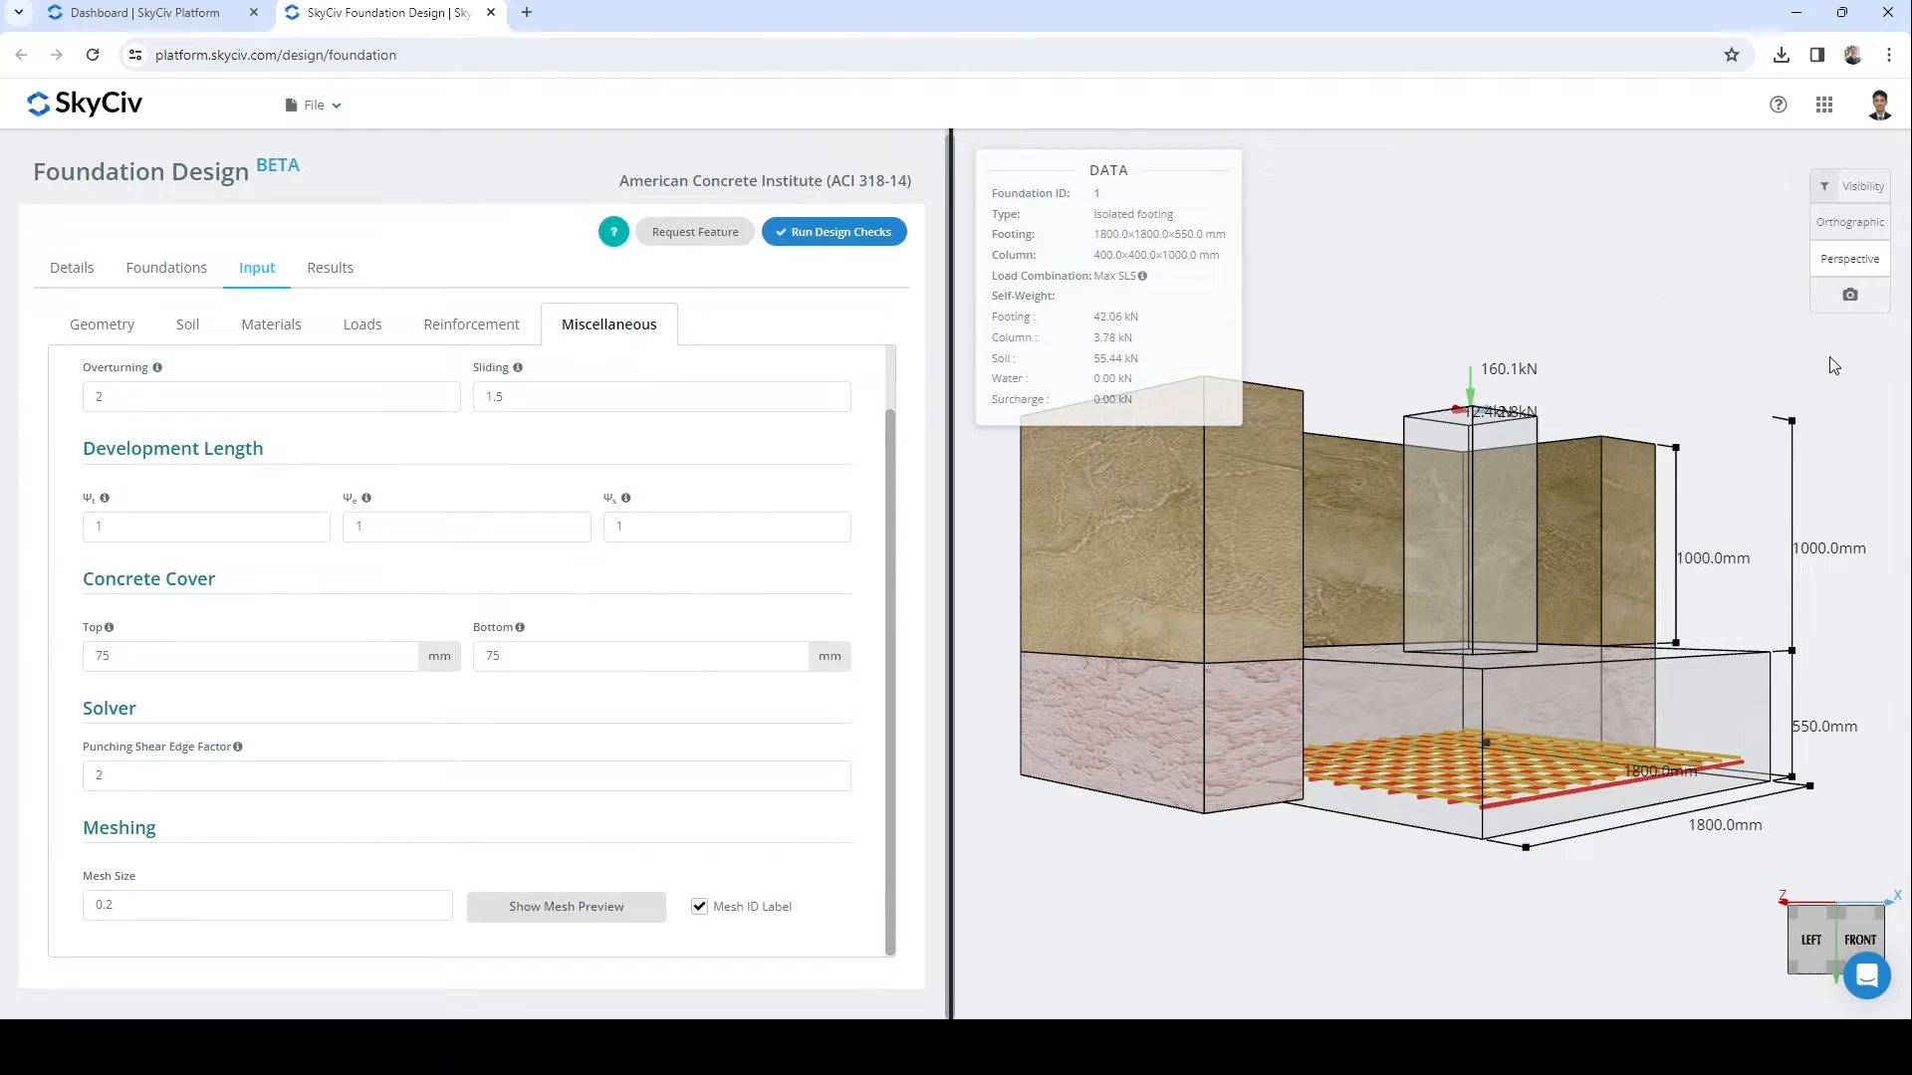
click(1833, 302)
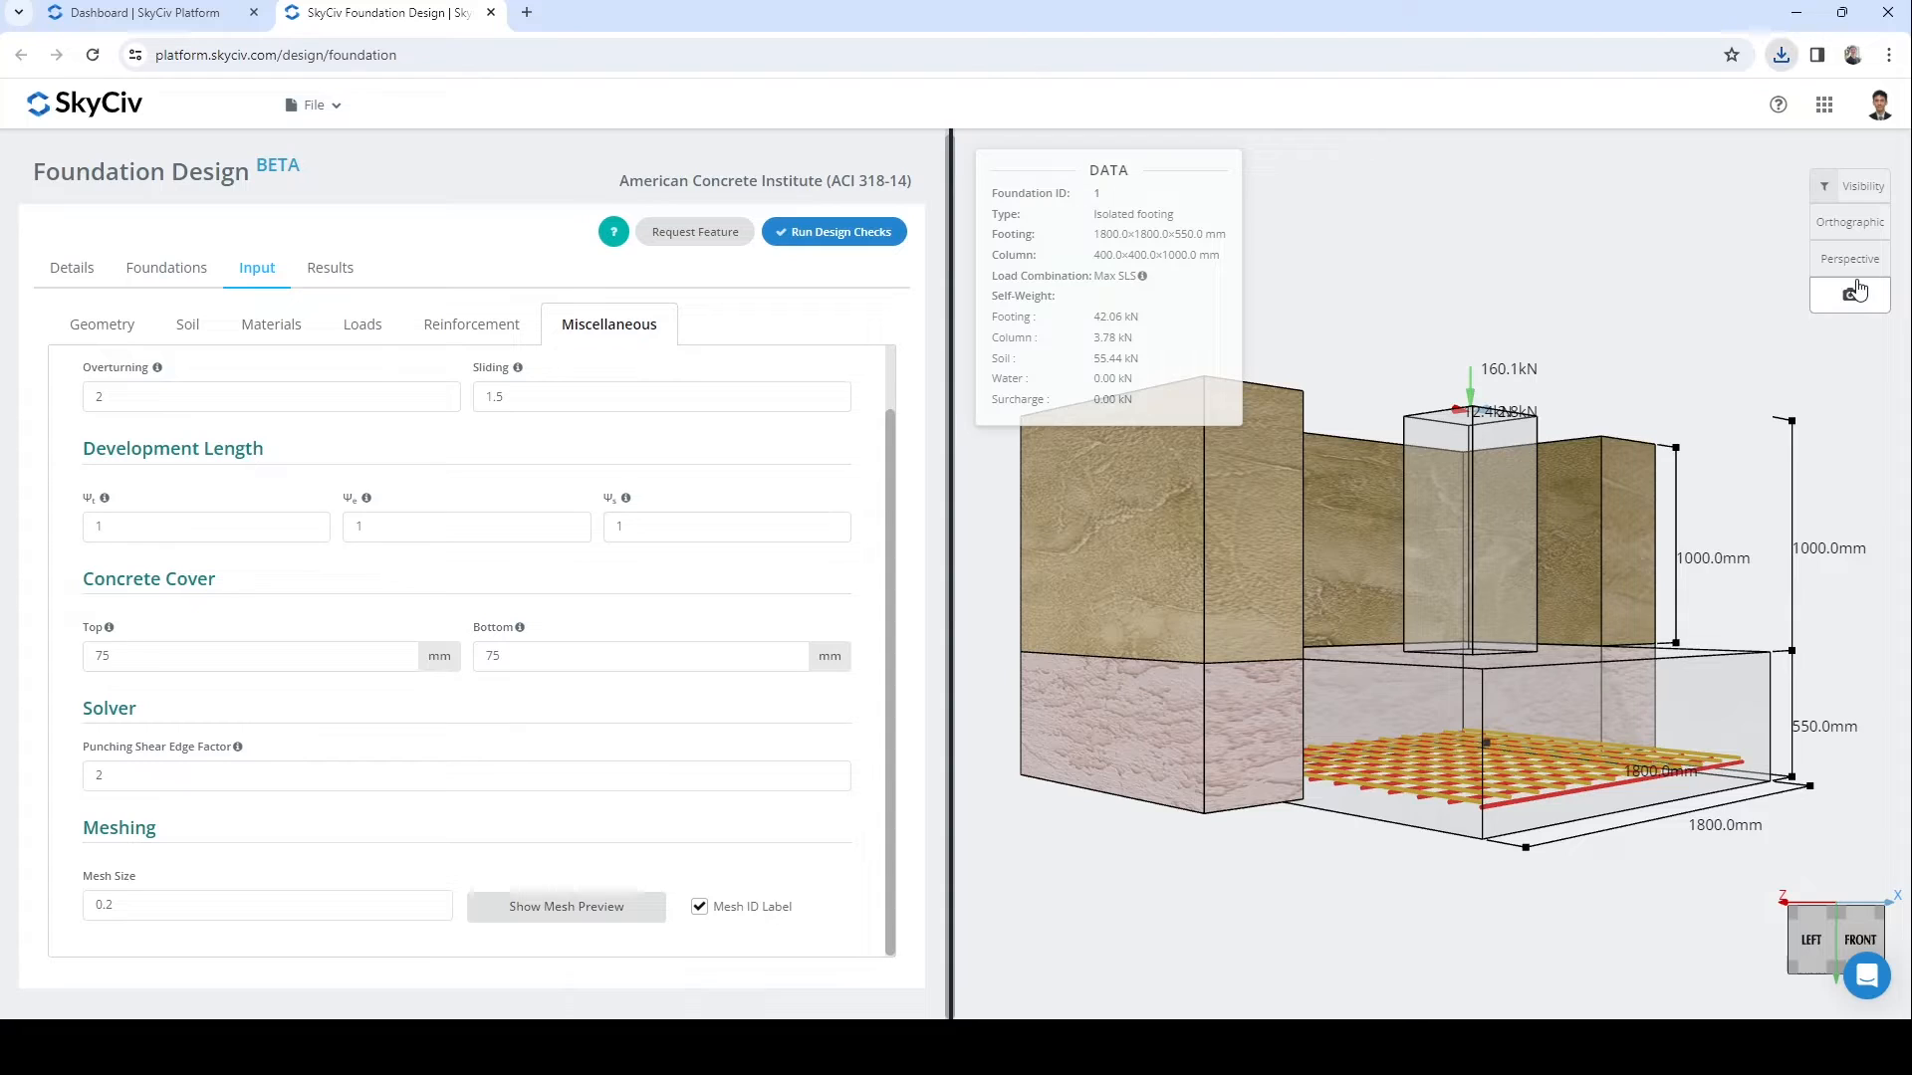
click(1850, 304)
- Run the design checks and open the design report for foundation 1
drag(1521, 342, 1416, 329)
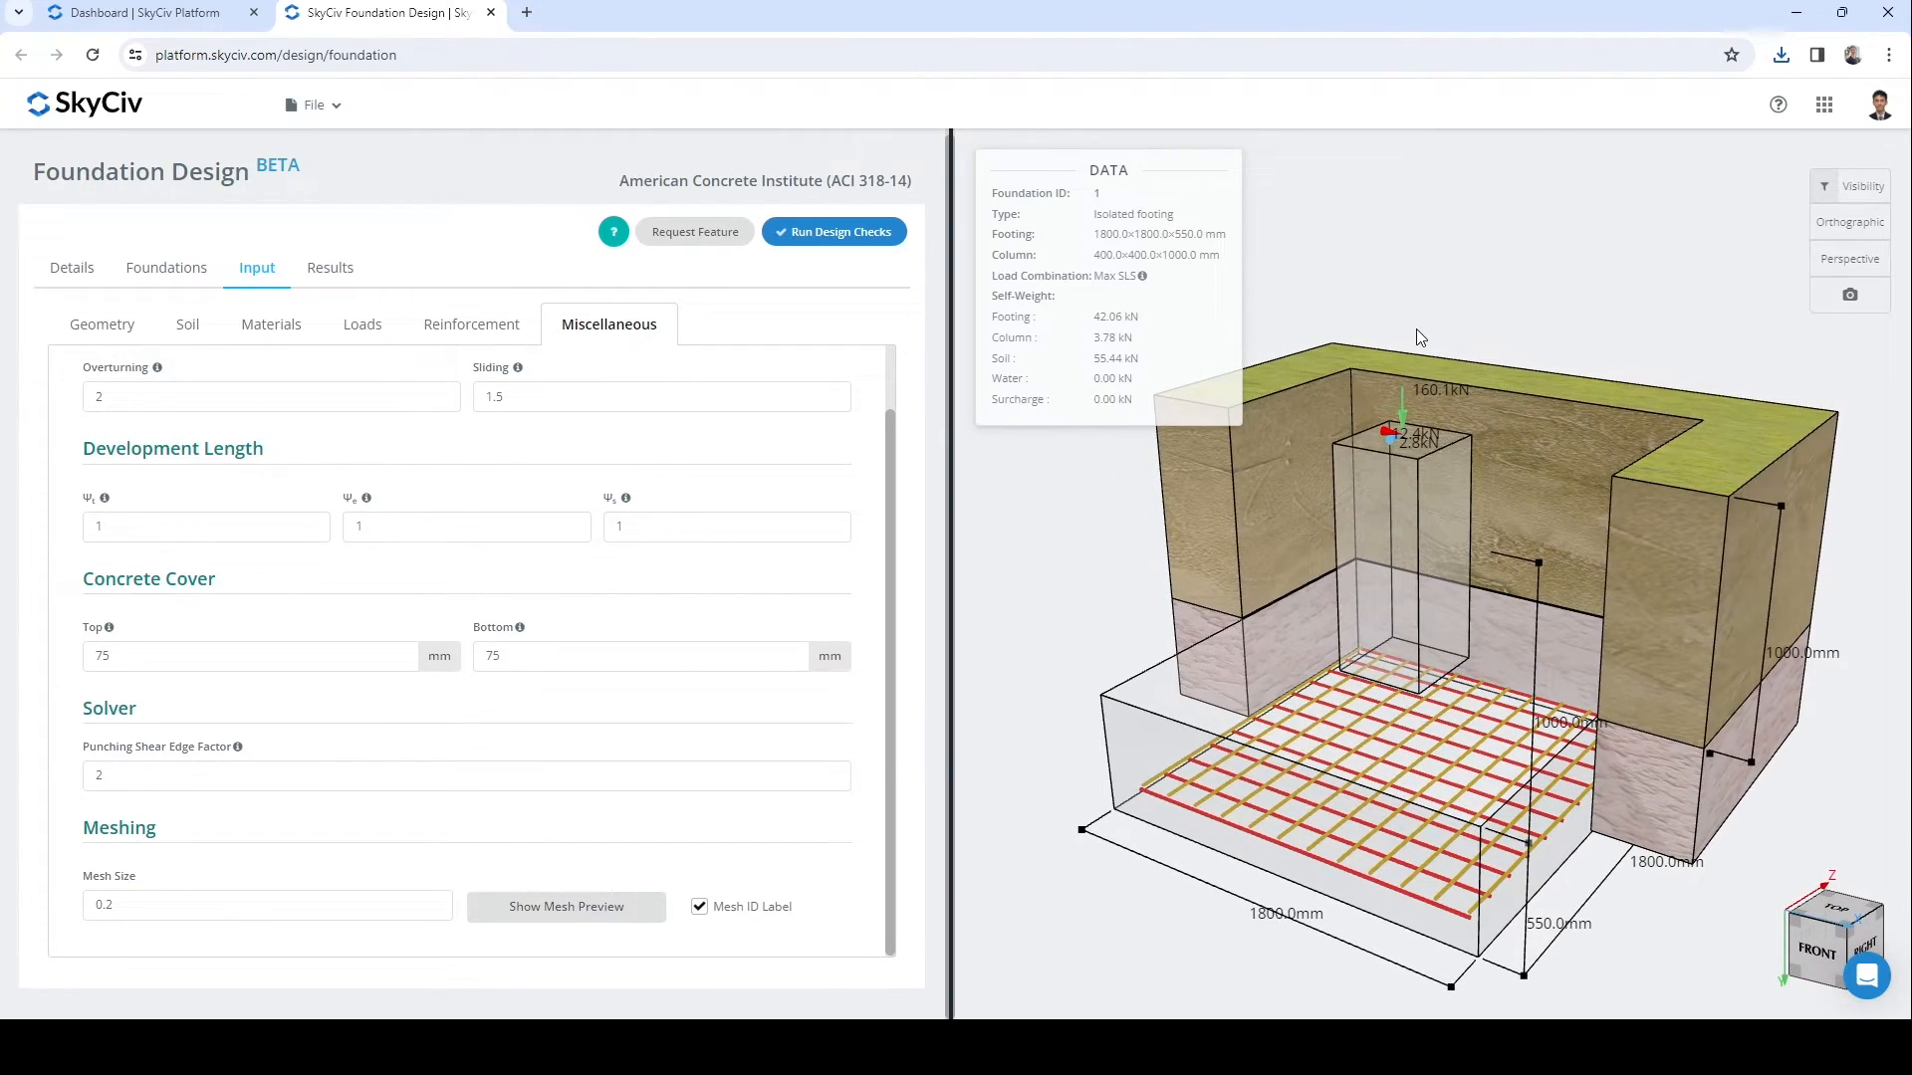
click(882, 235)
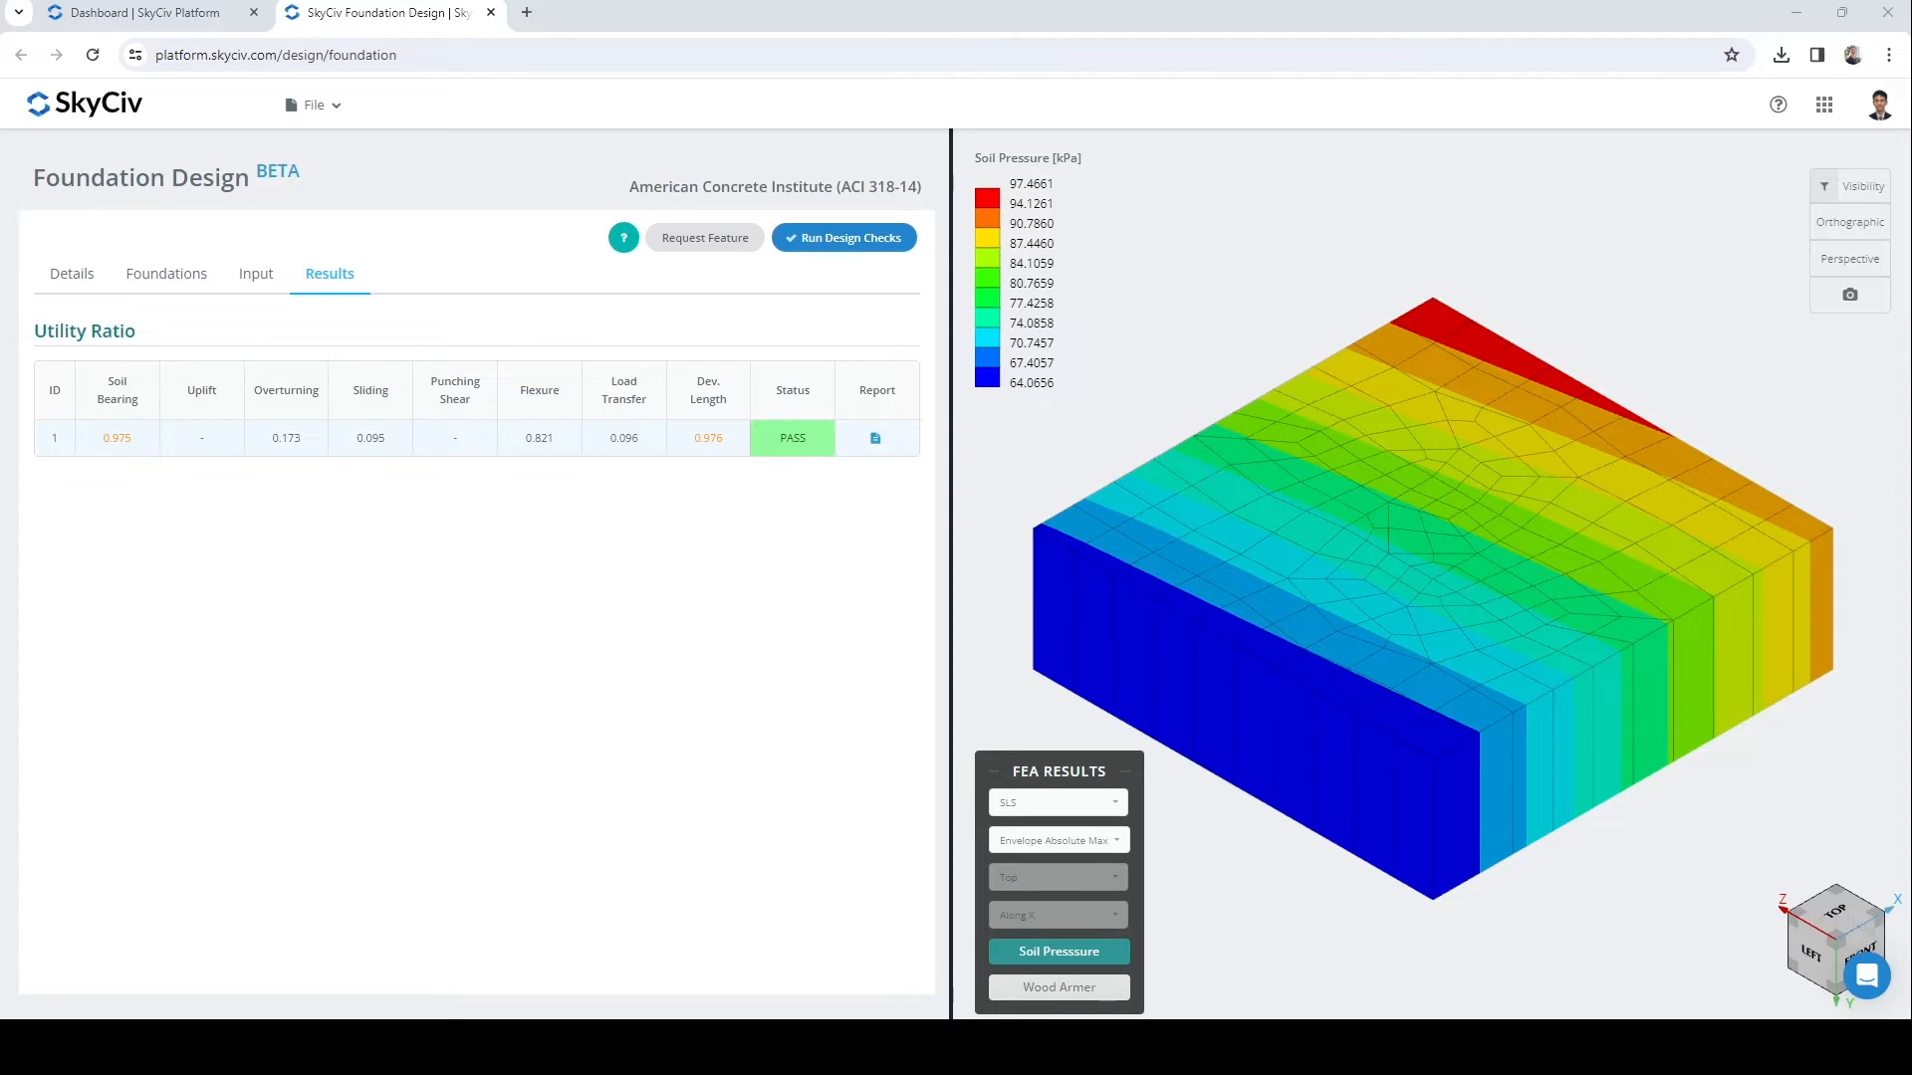
click(875, 439)
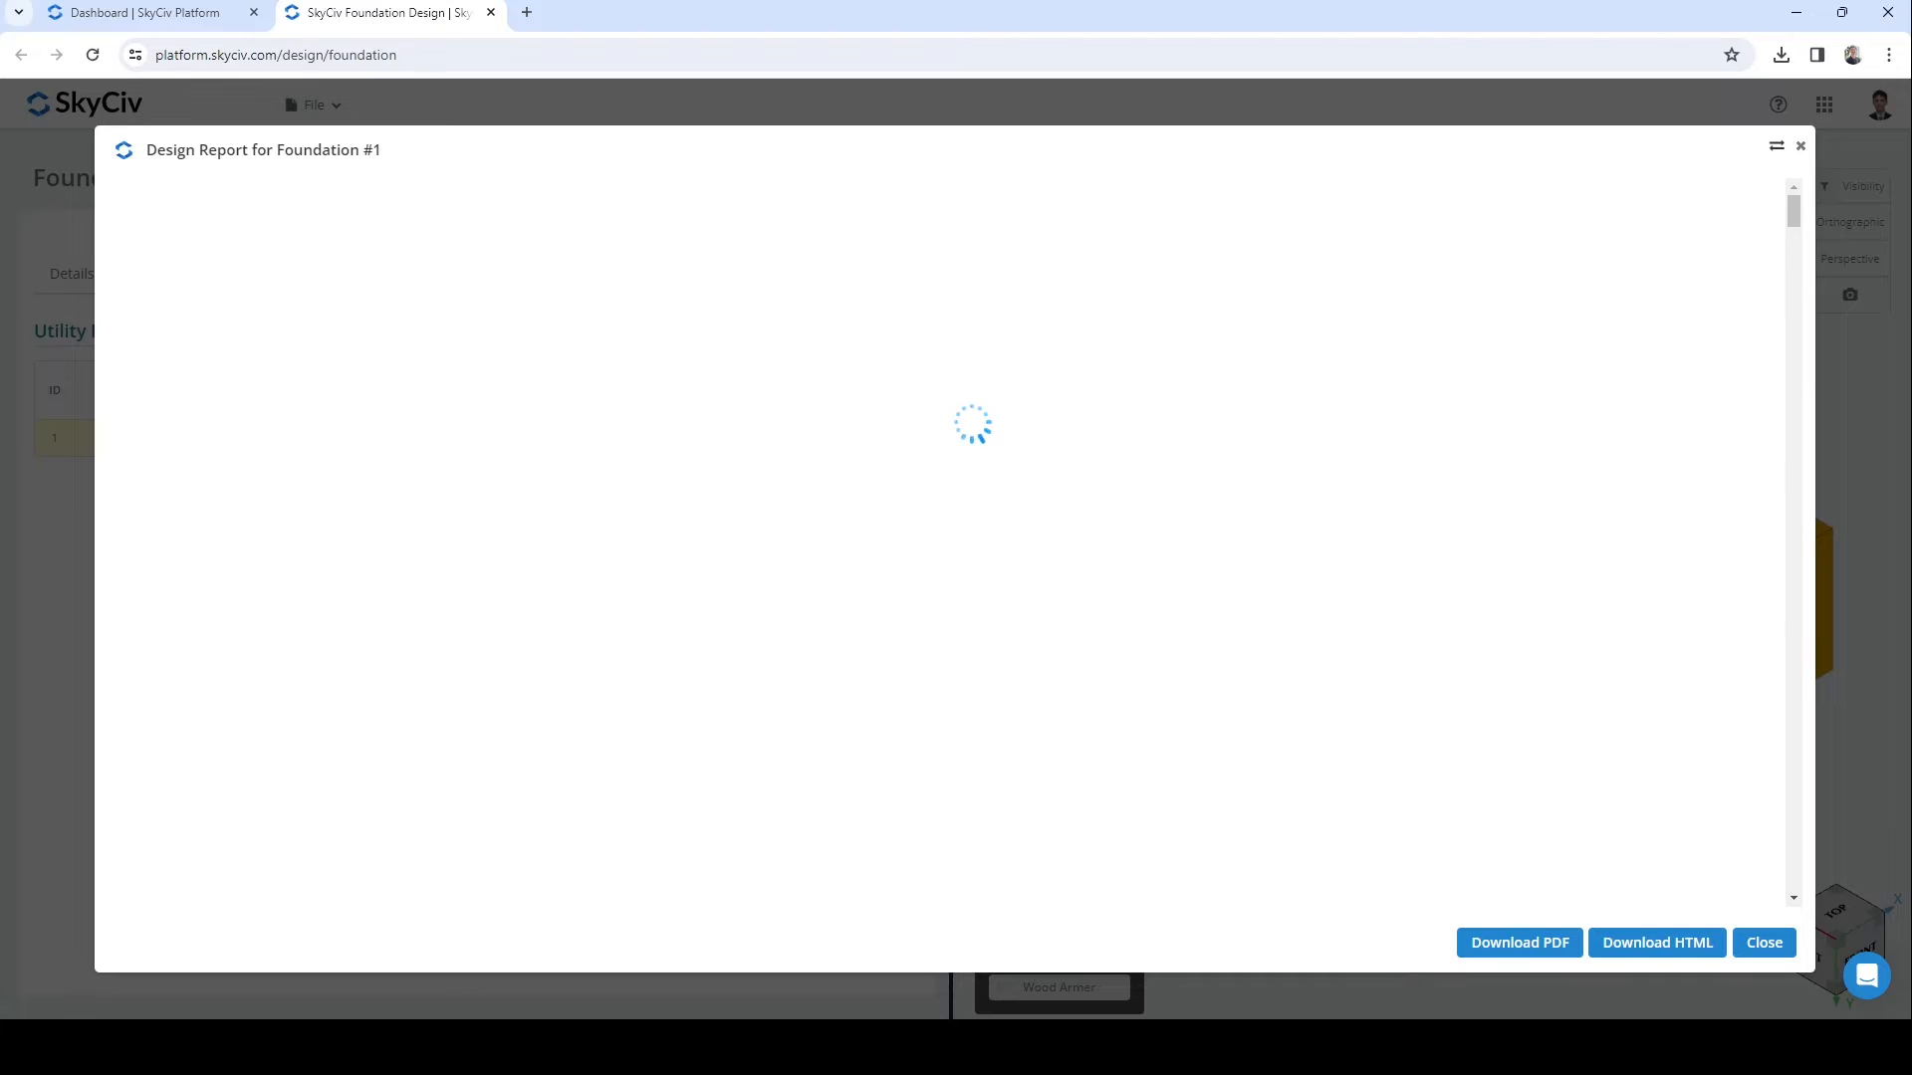
- Read through the foundation's design report from geometry and loads to the development length checks, and close it
scroll(946, 543, down, 2)
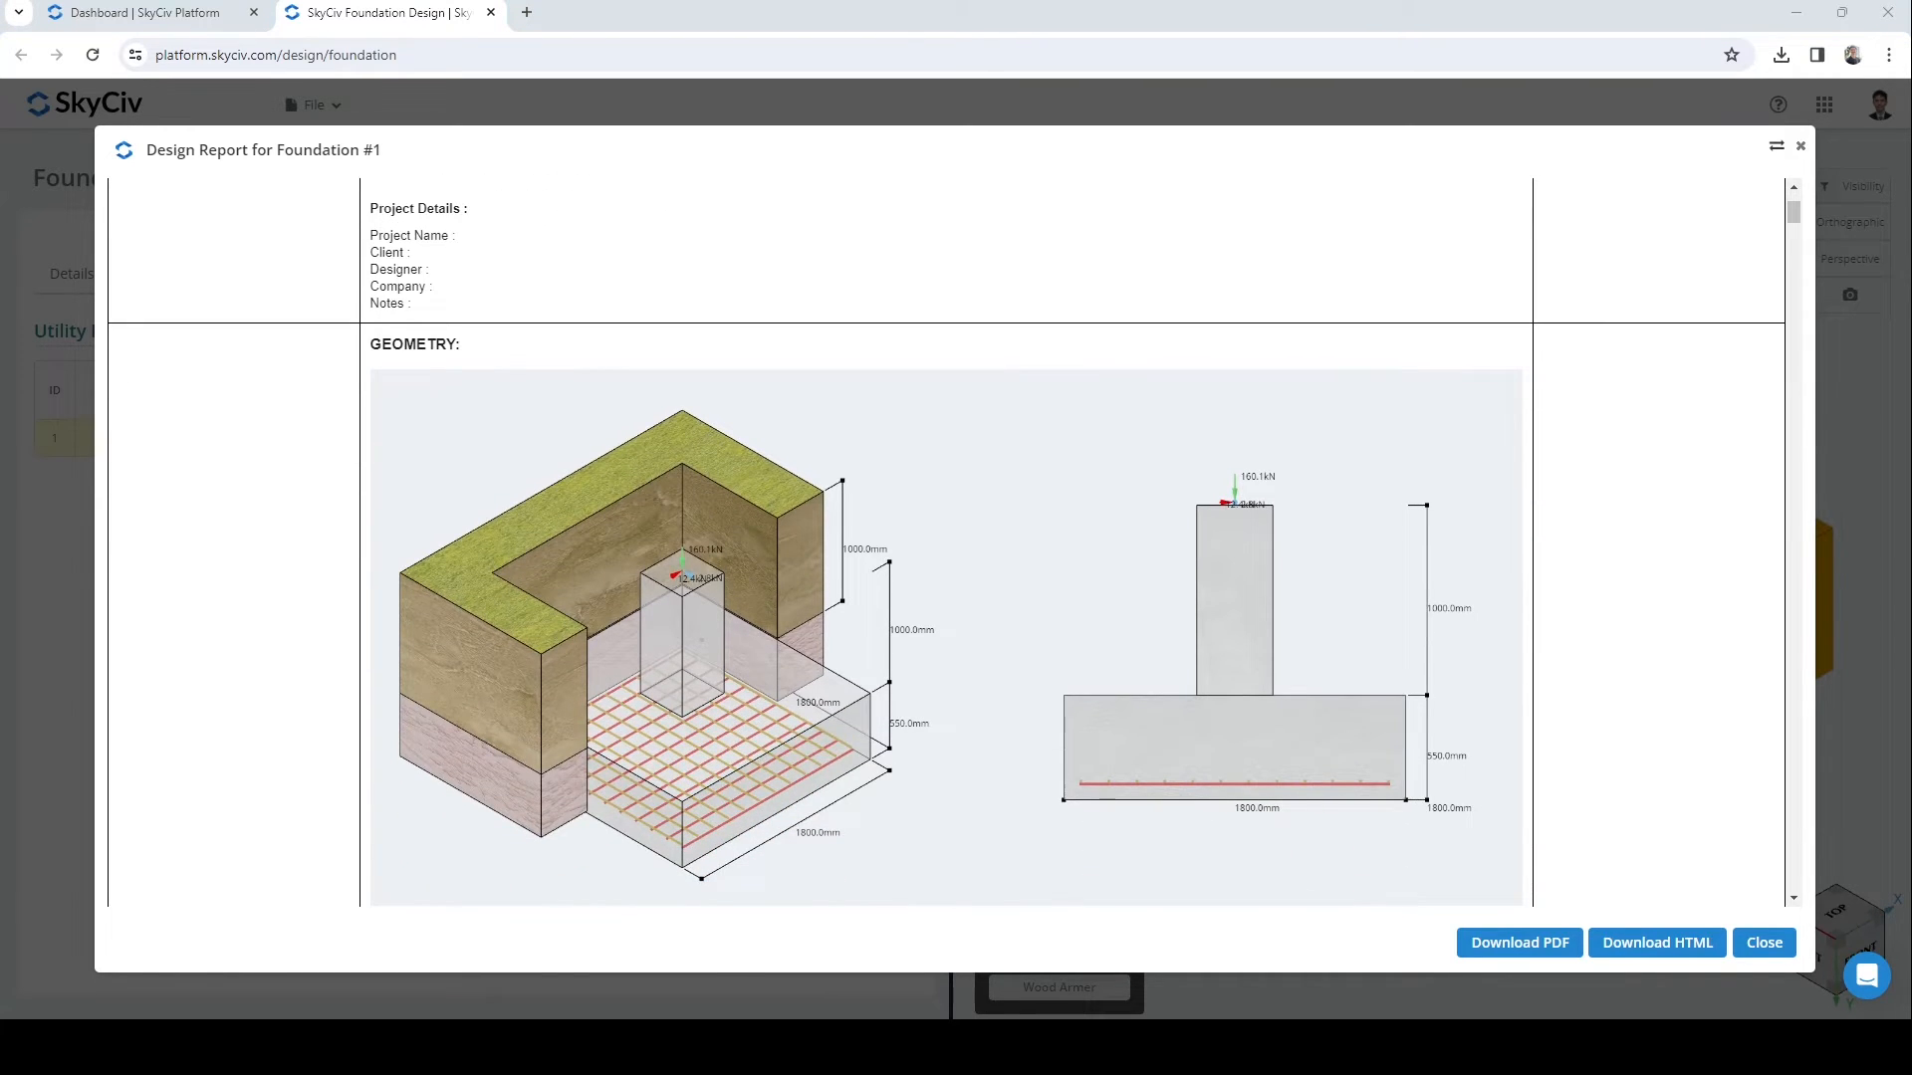
scroll(946, 542, down, 12)
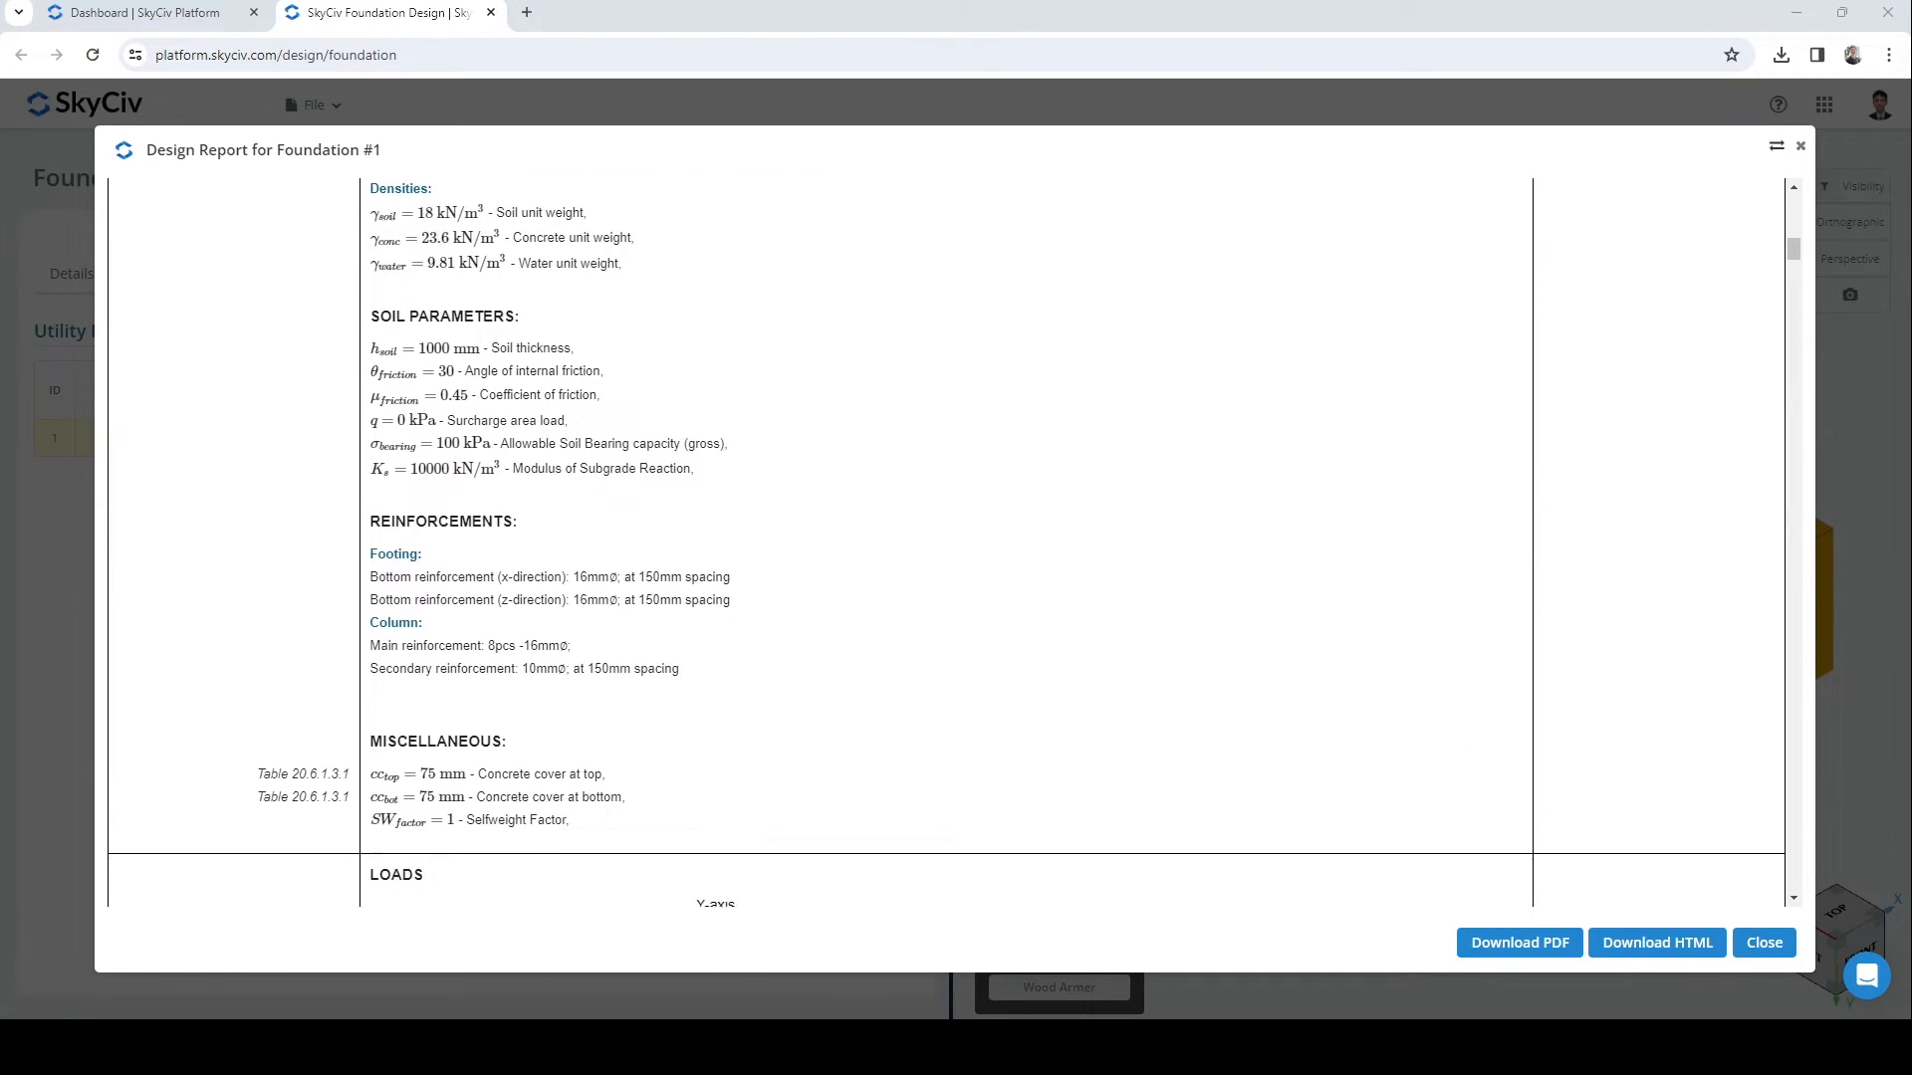
scroll(946, 543, down, 10)
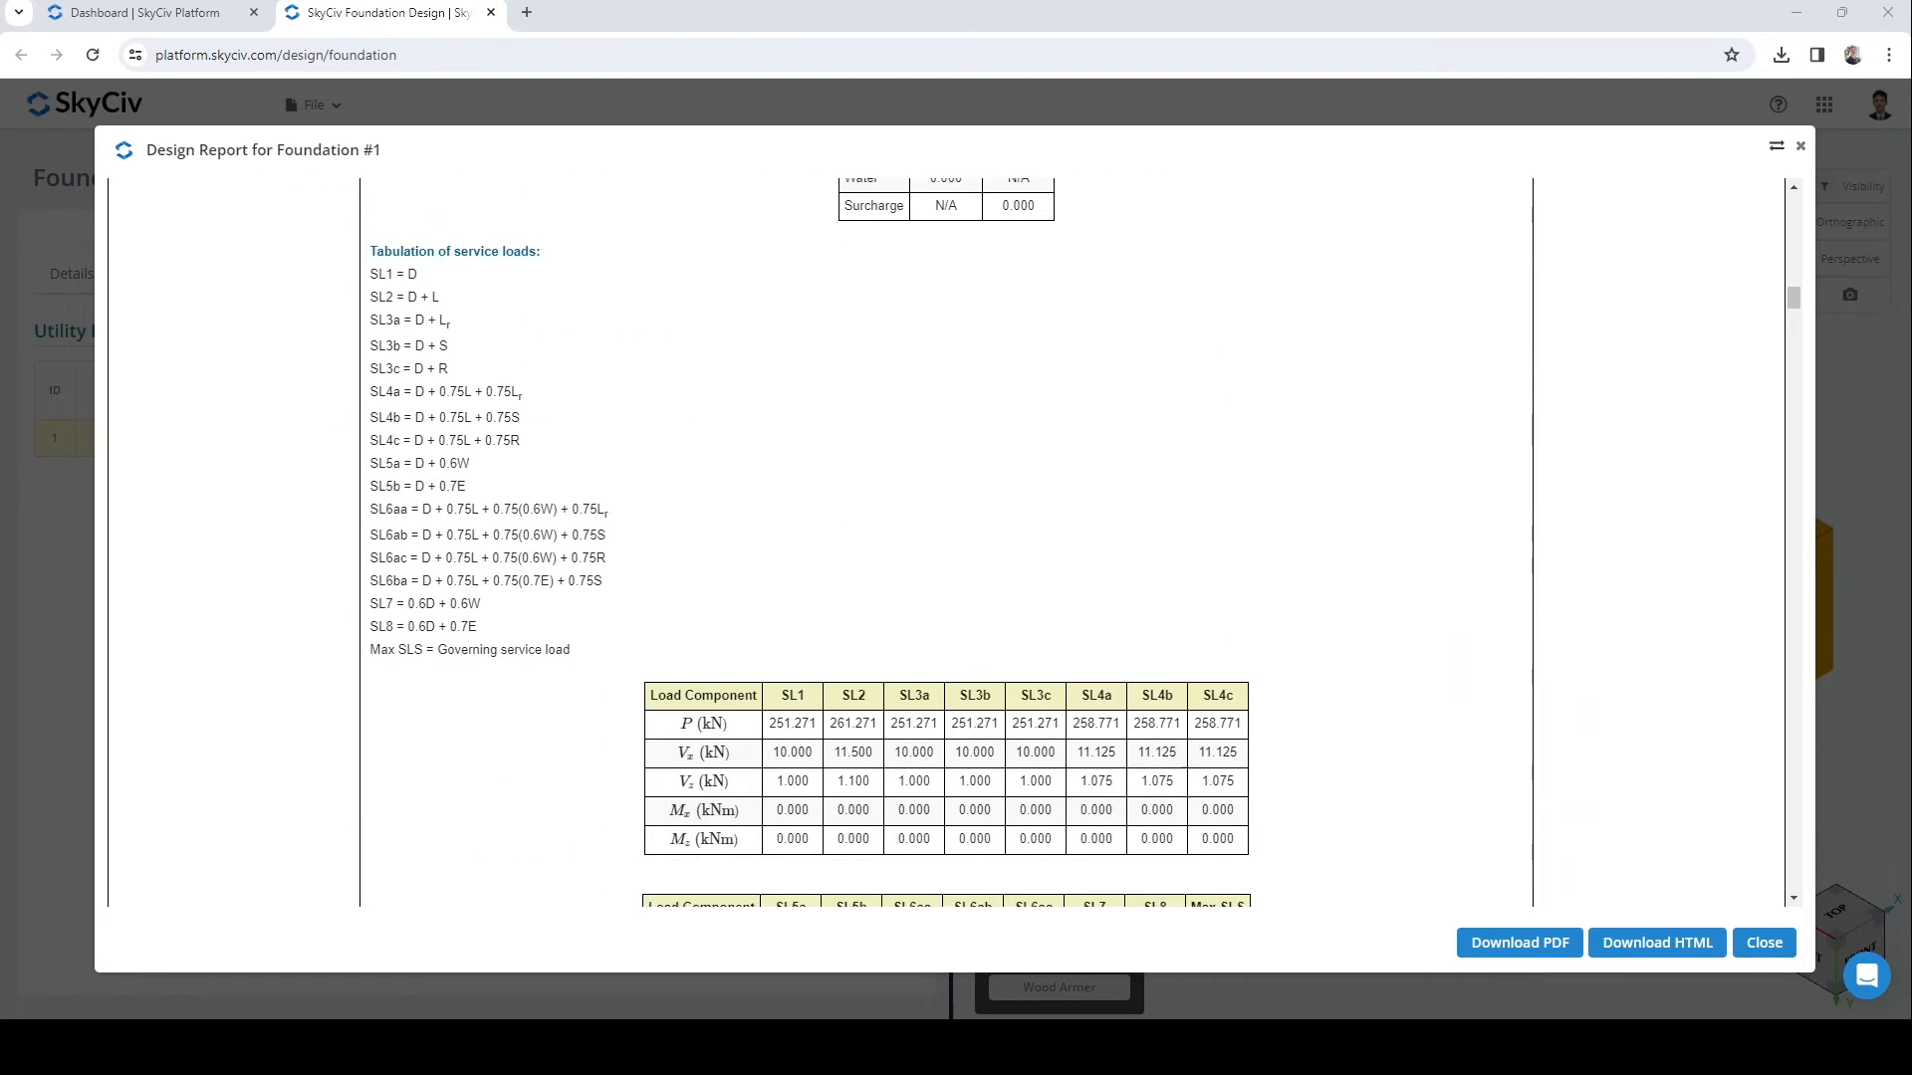
scroll(946, 542, down, 15)
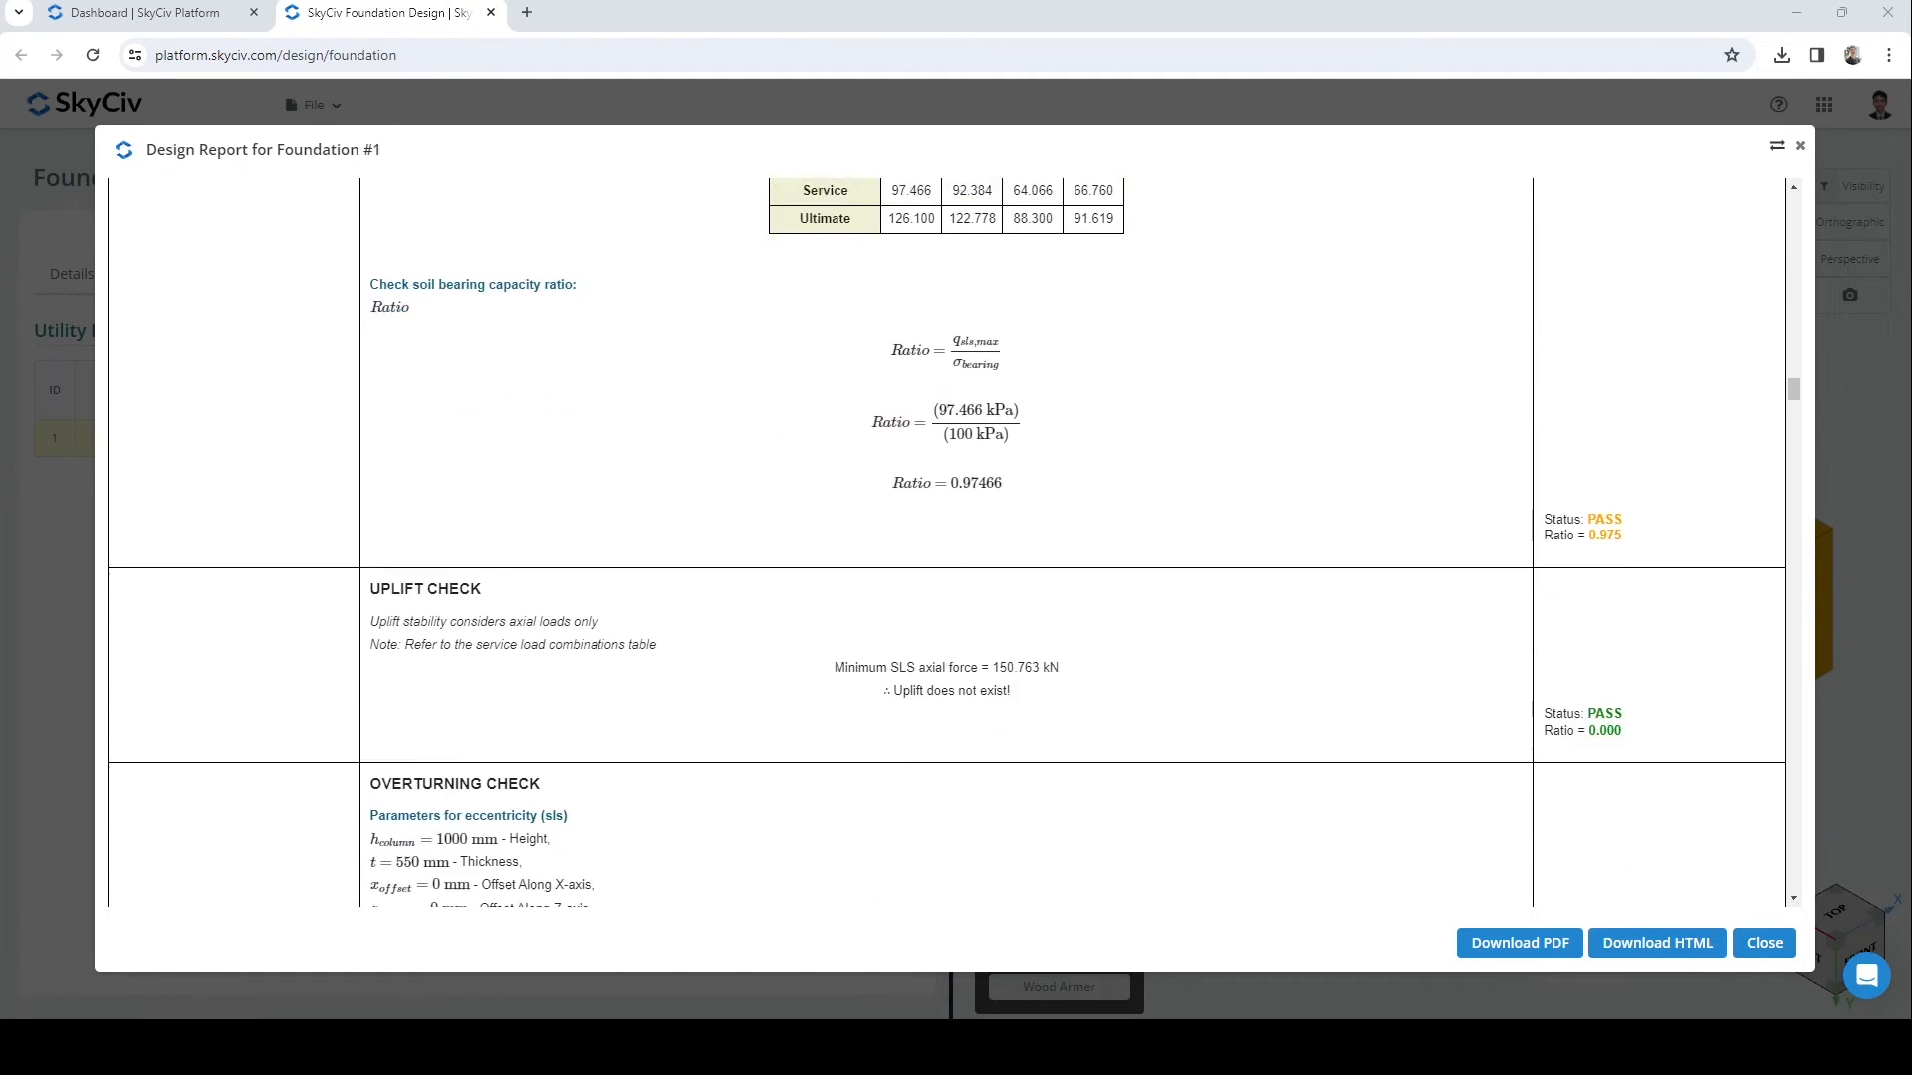
scroll(945, 543, down, 15)
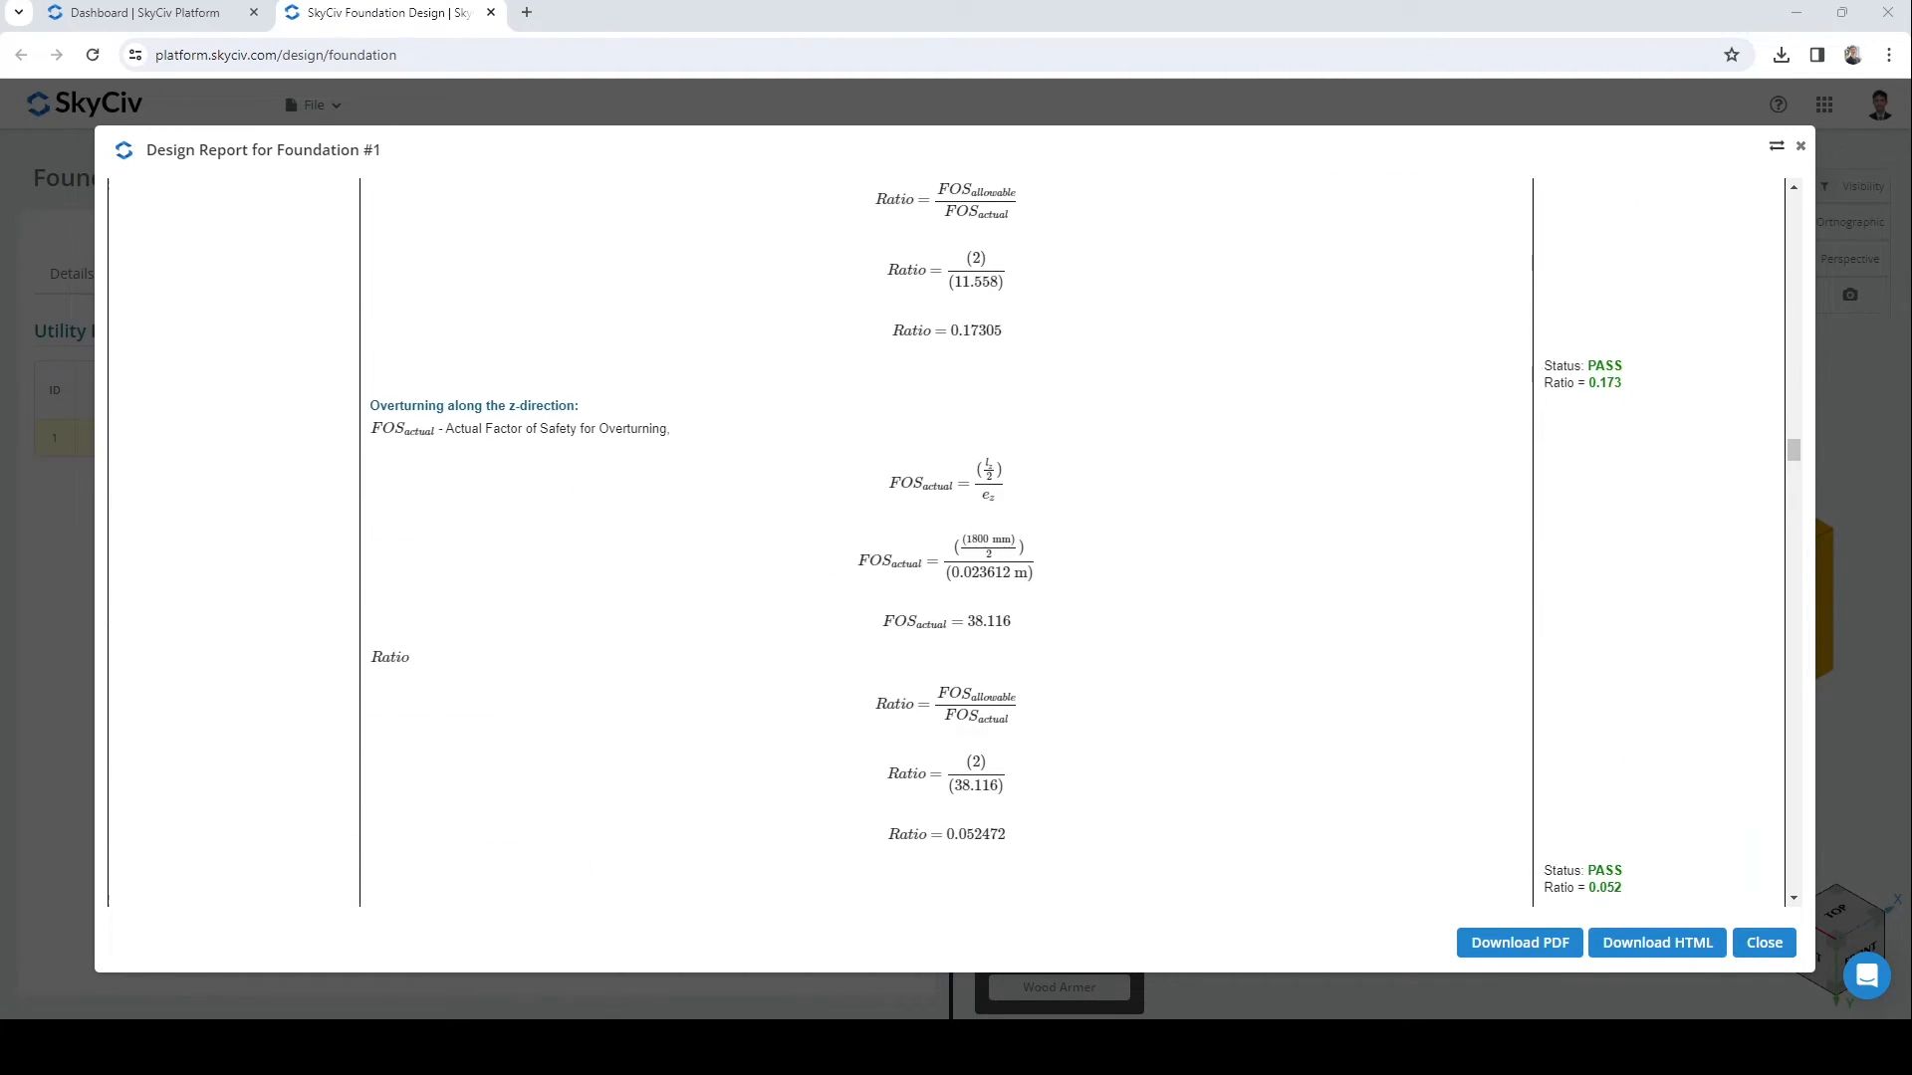
scroll(946, 543, down, 15)
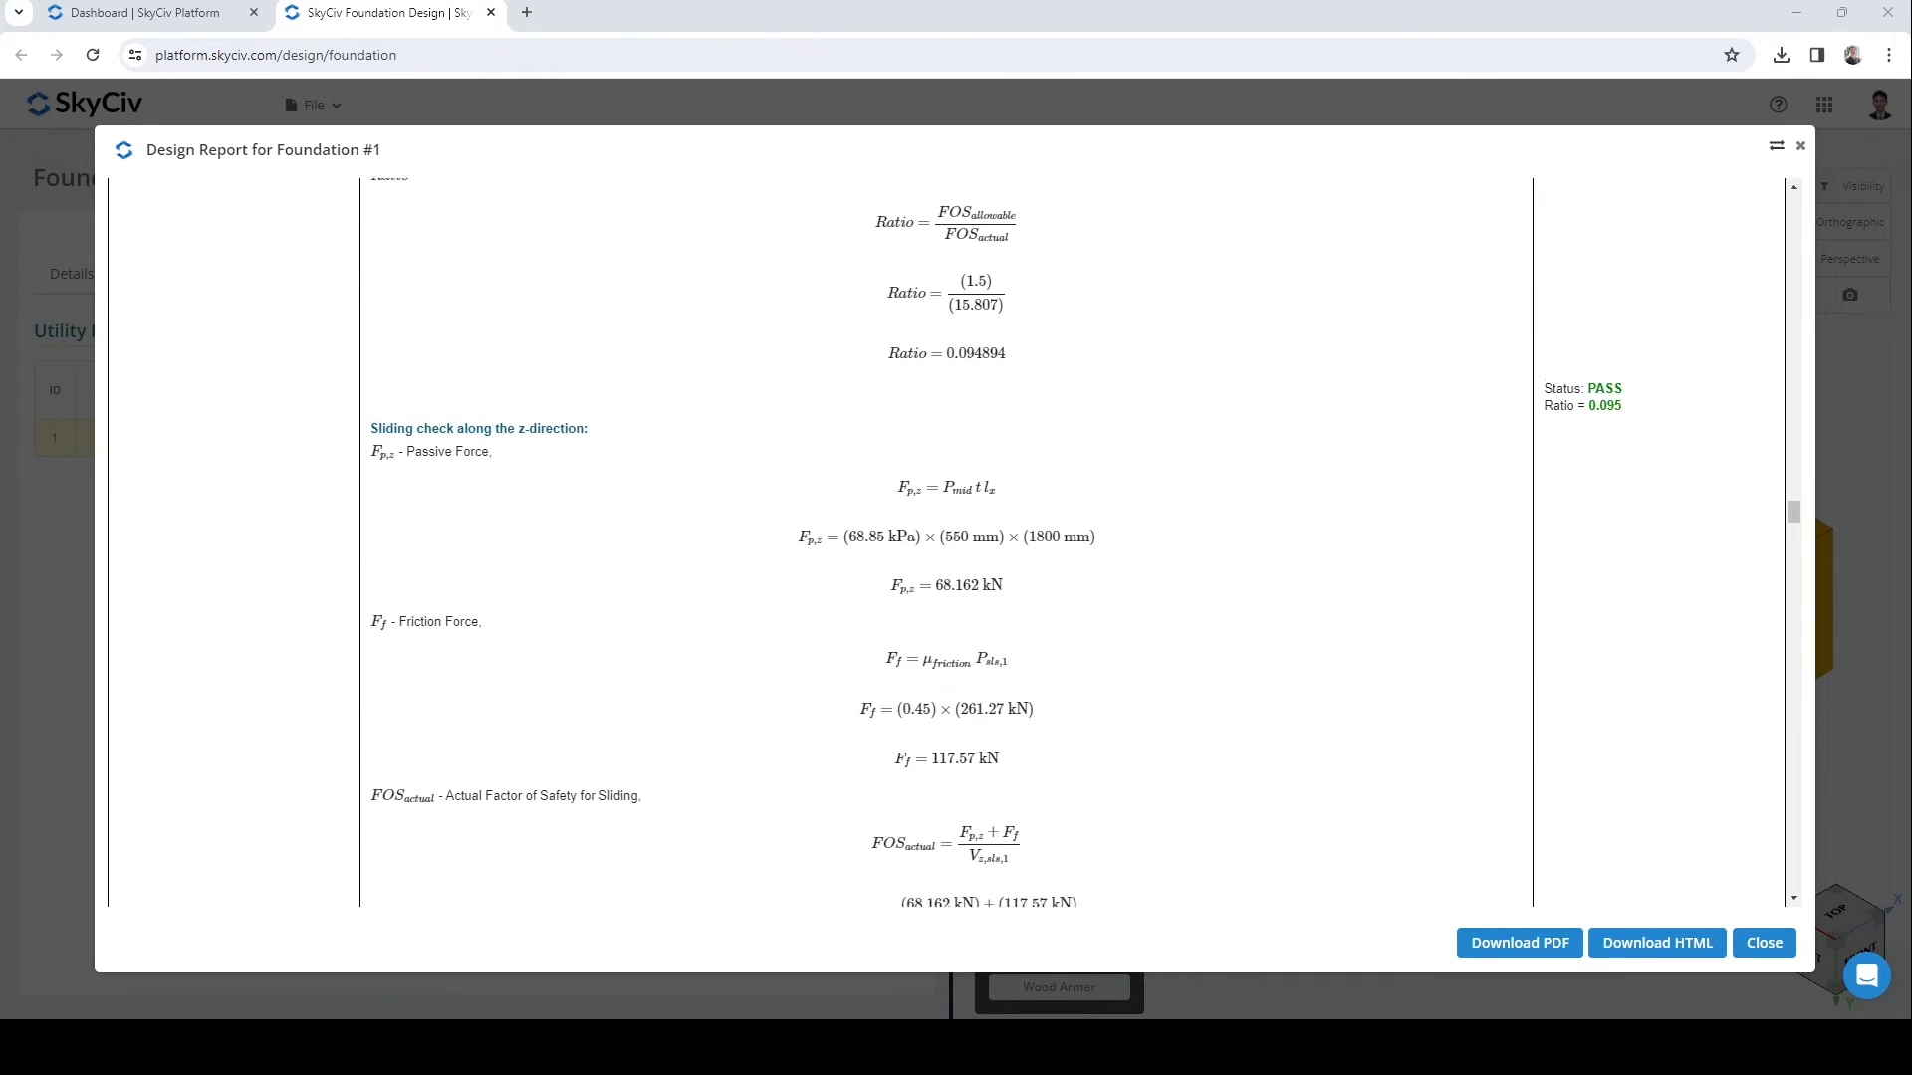
scroll(946, 543, down, 20)
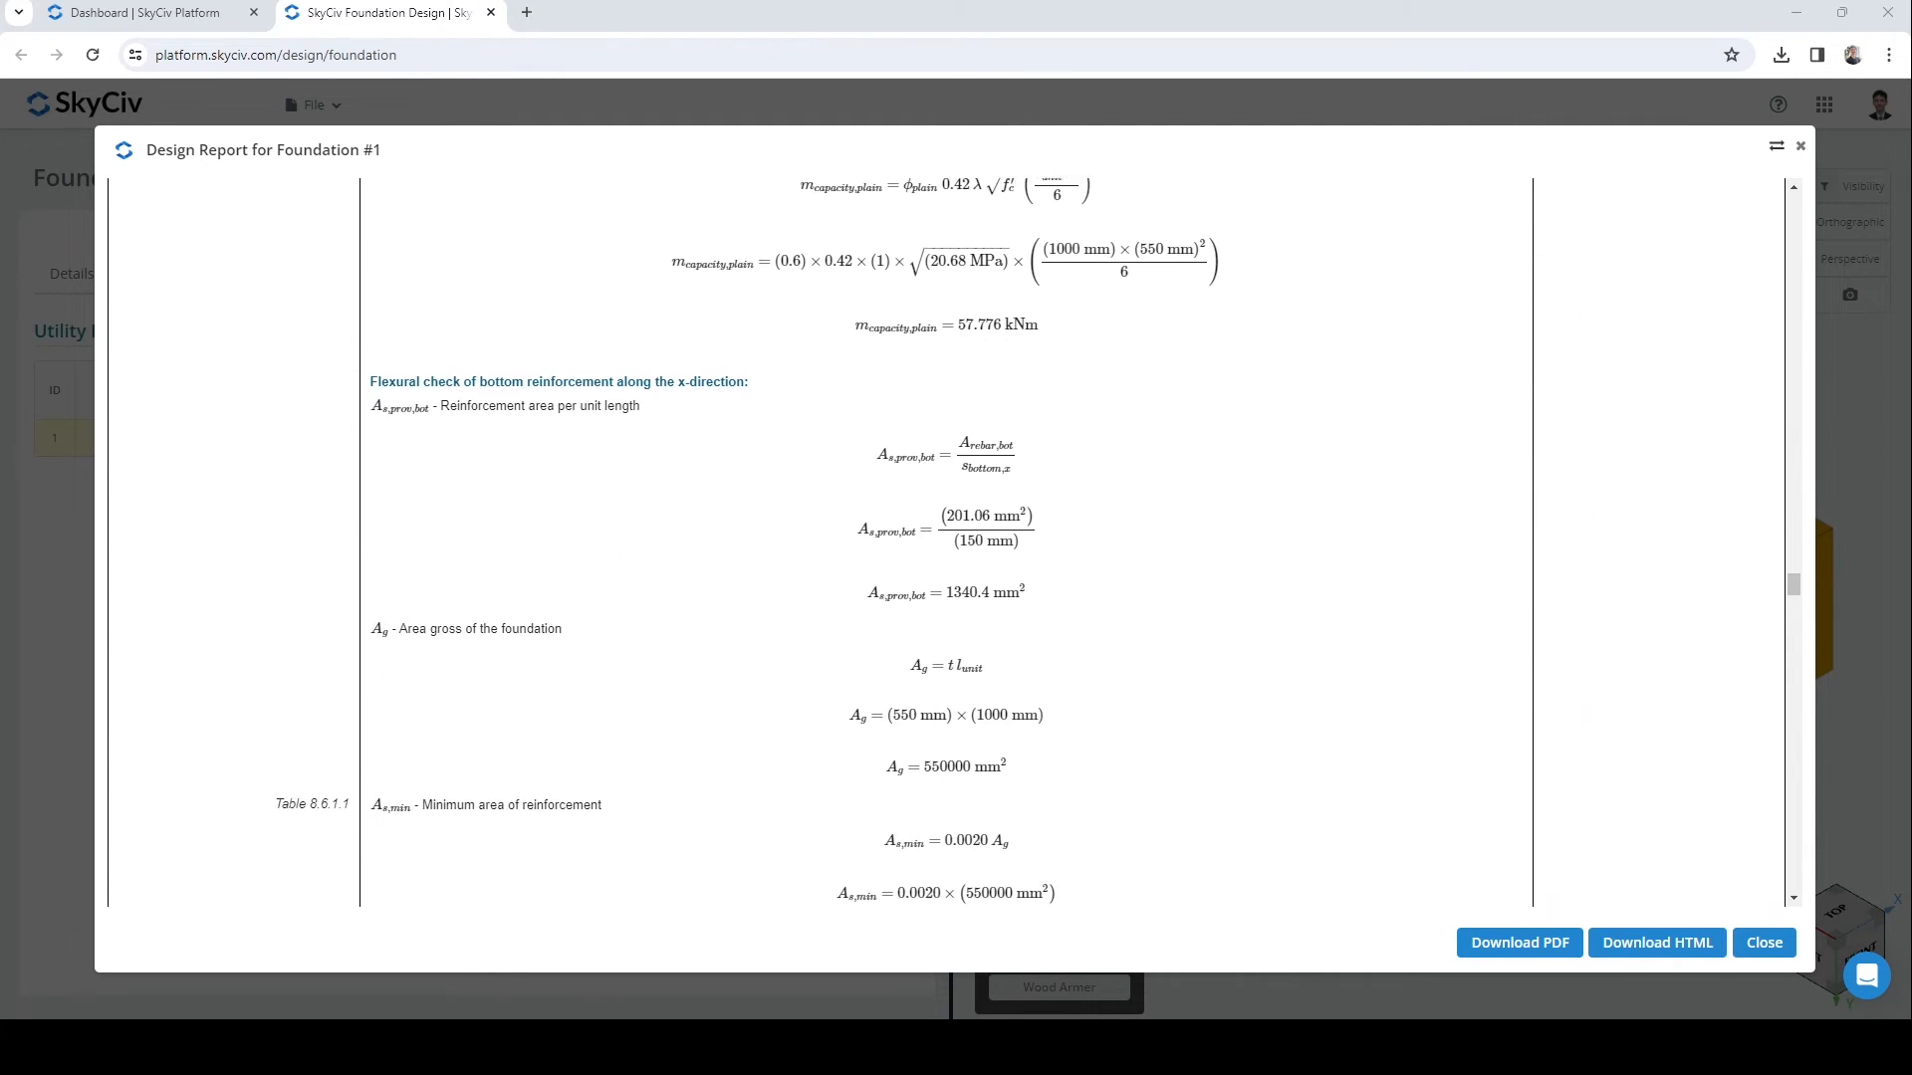
scroll(946, 543, down, 20)
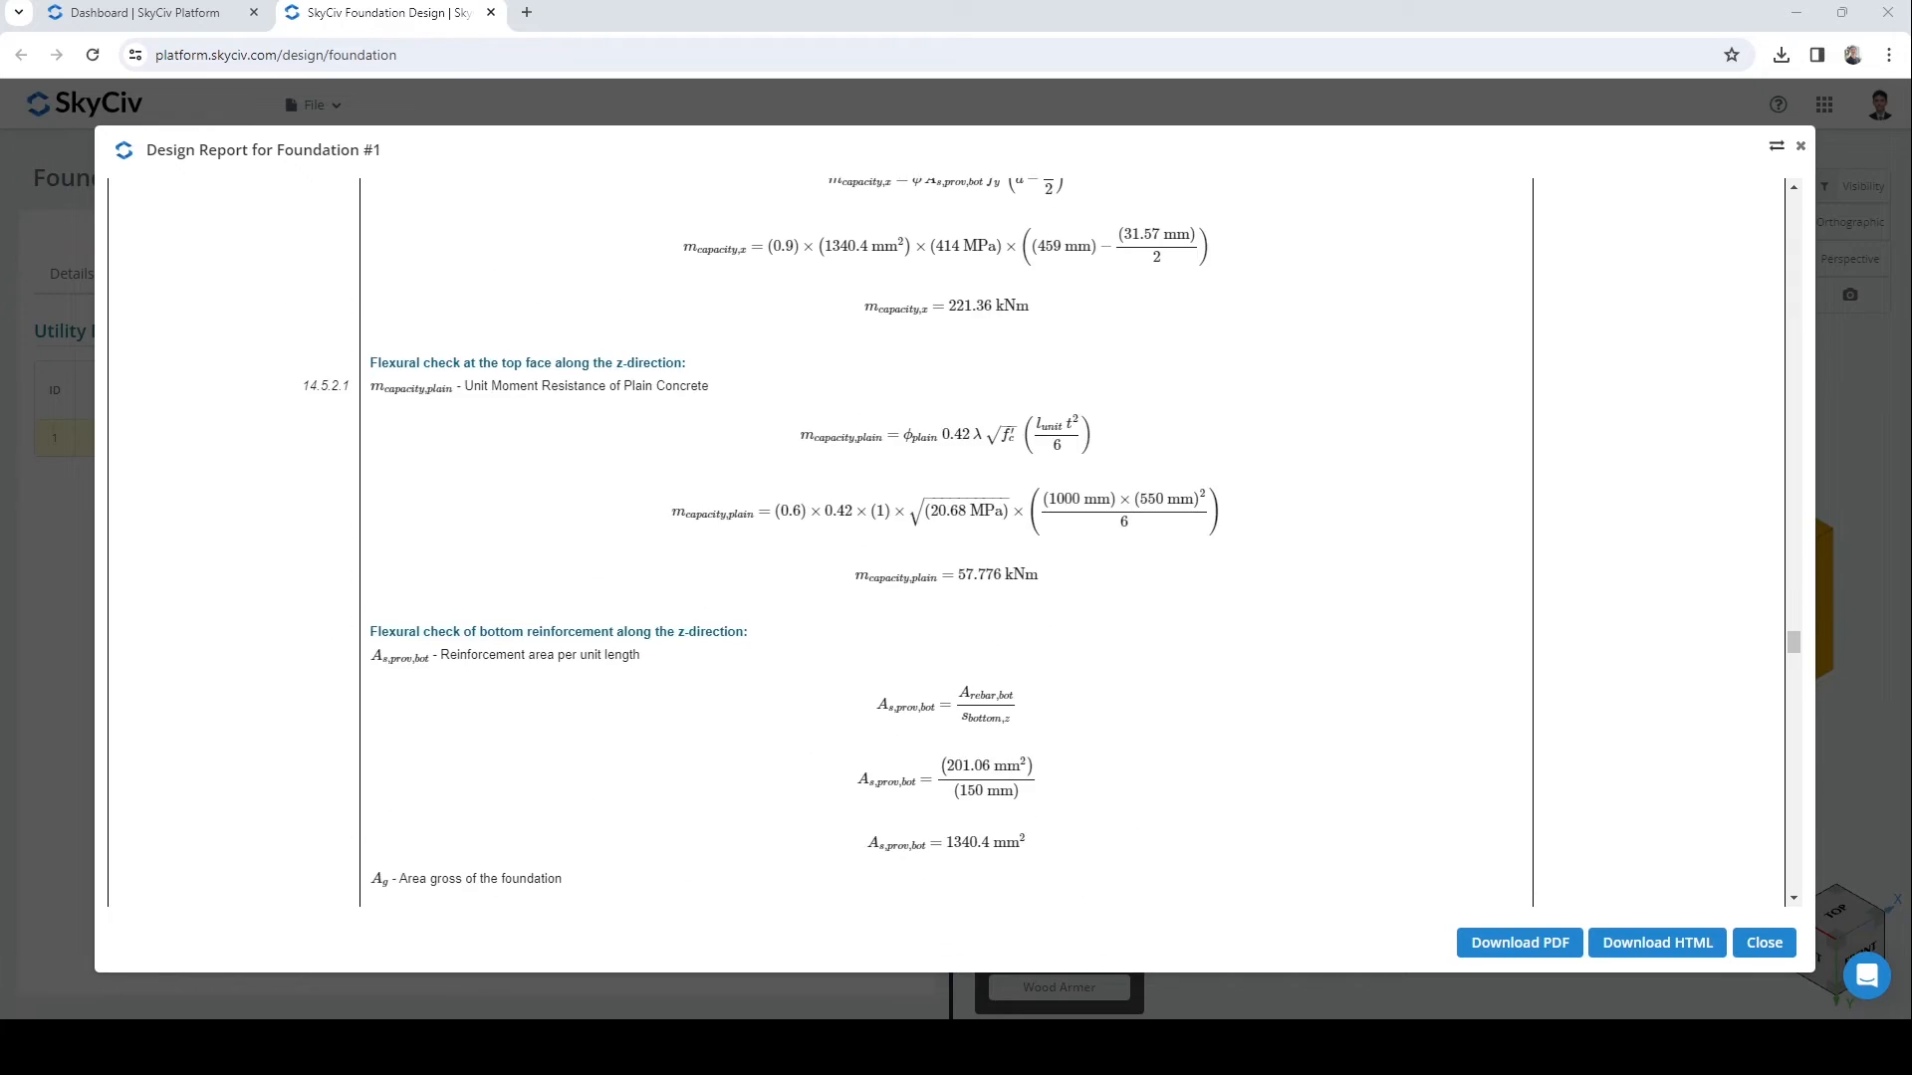
scroll(946, 542, down, 20)
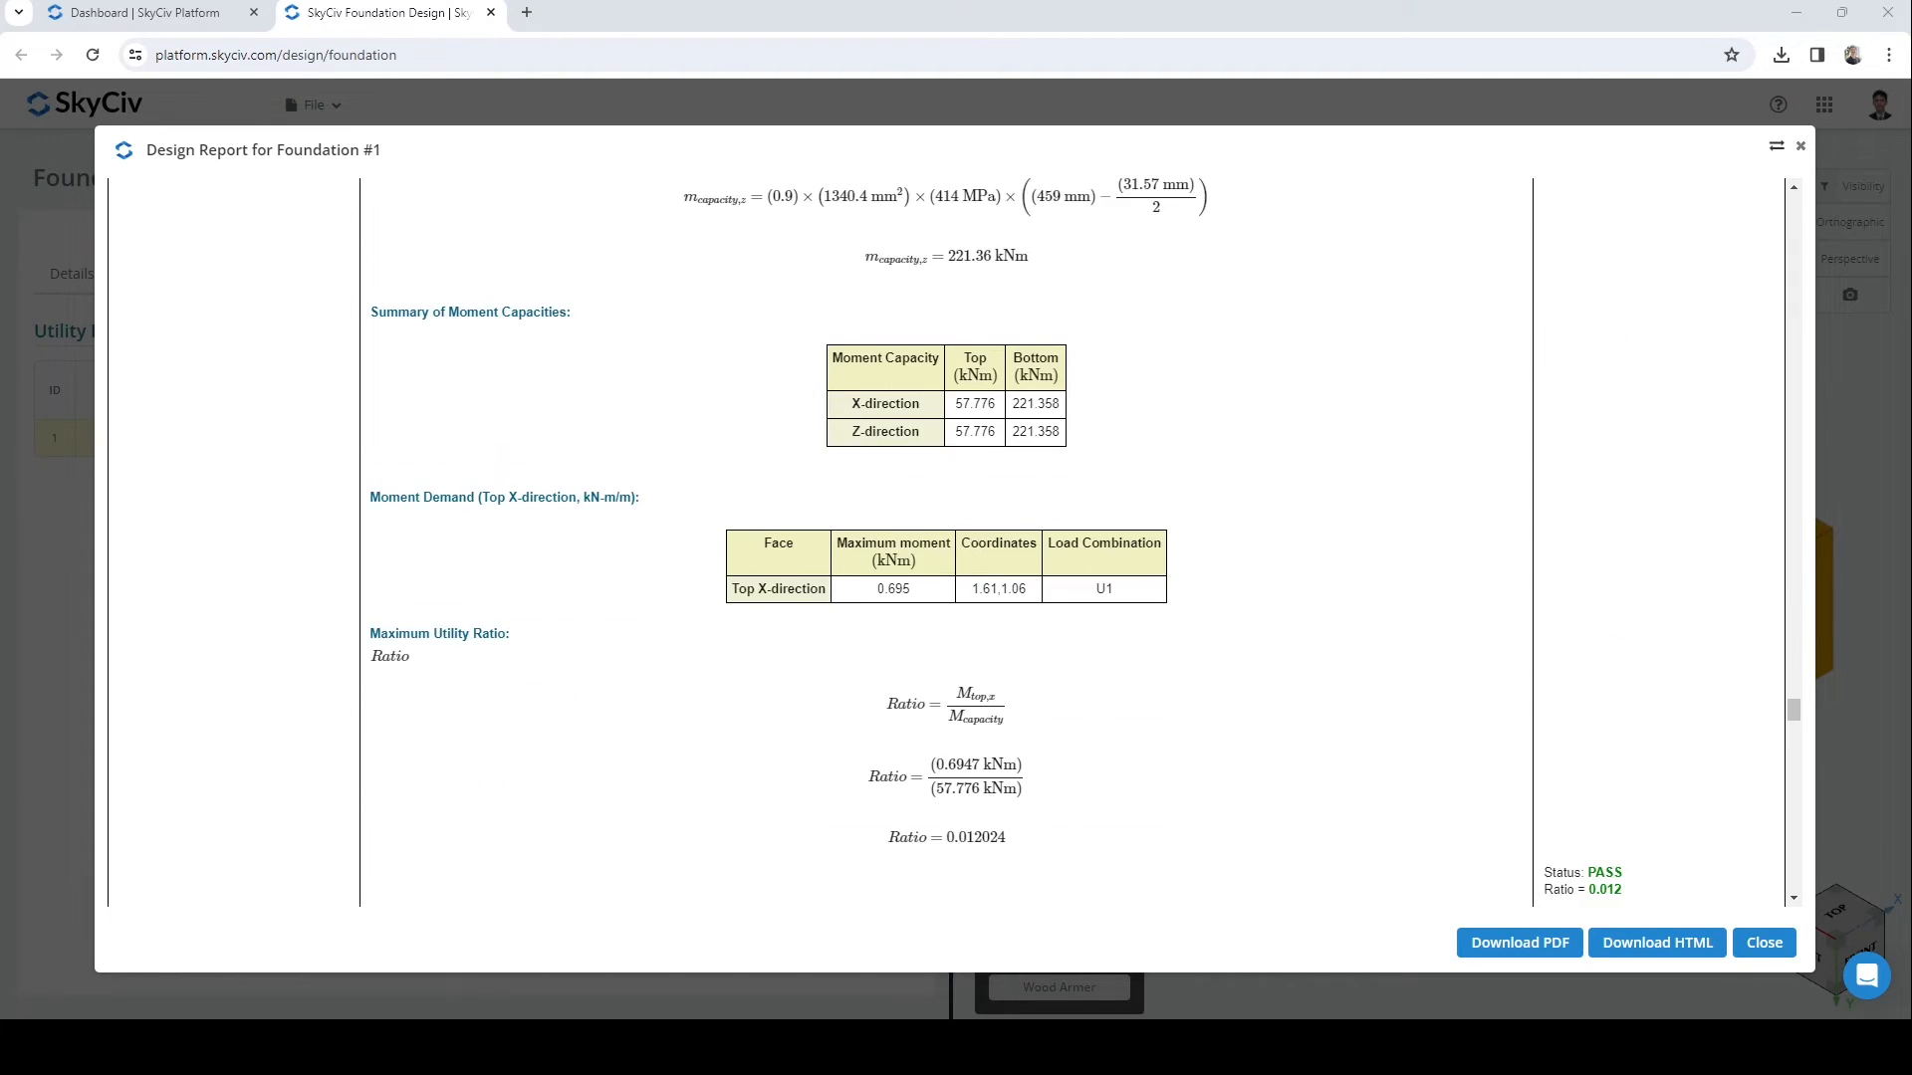
scroll(946, 542, down, 20)
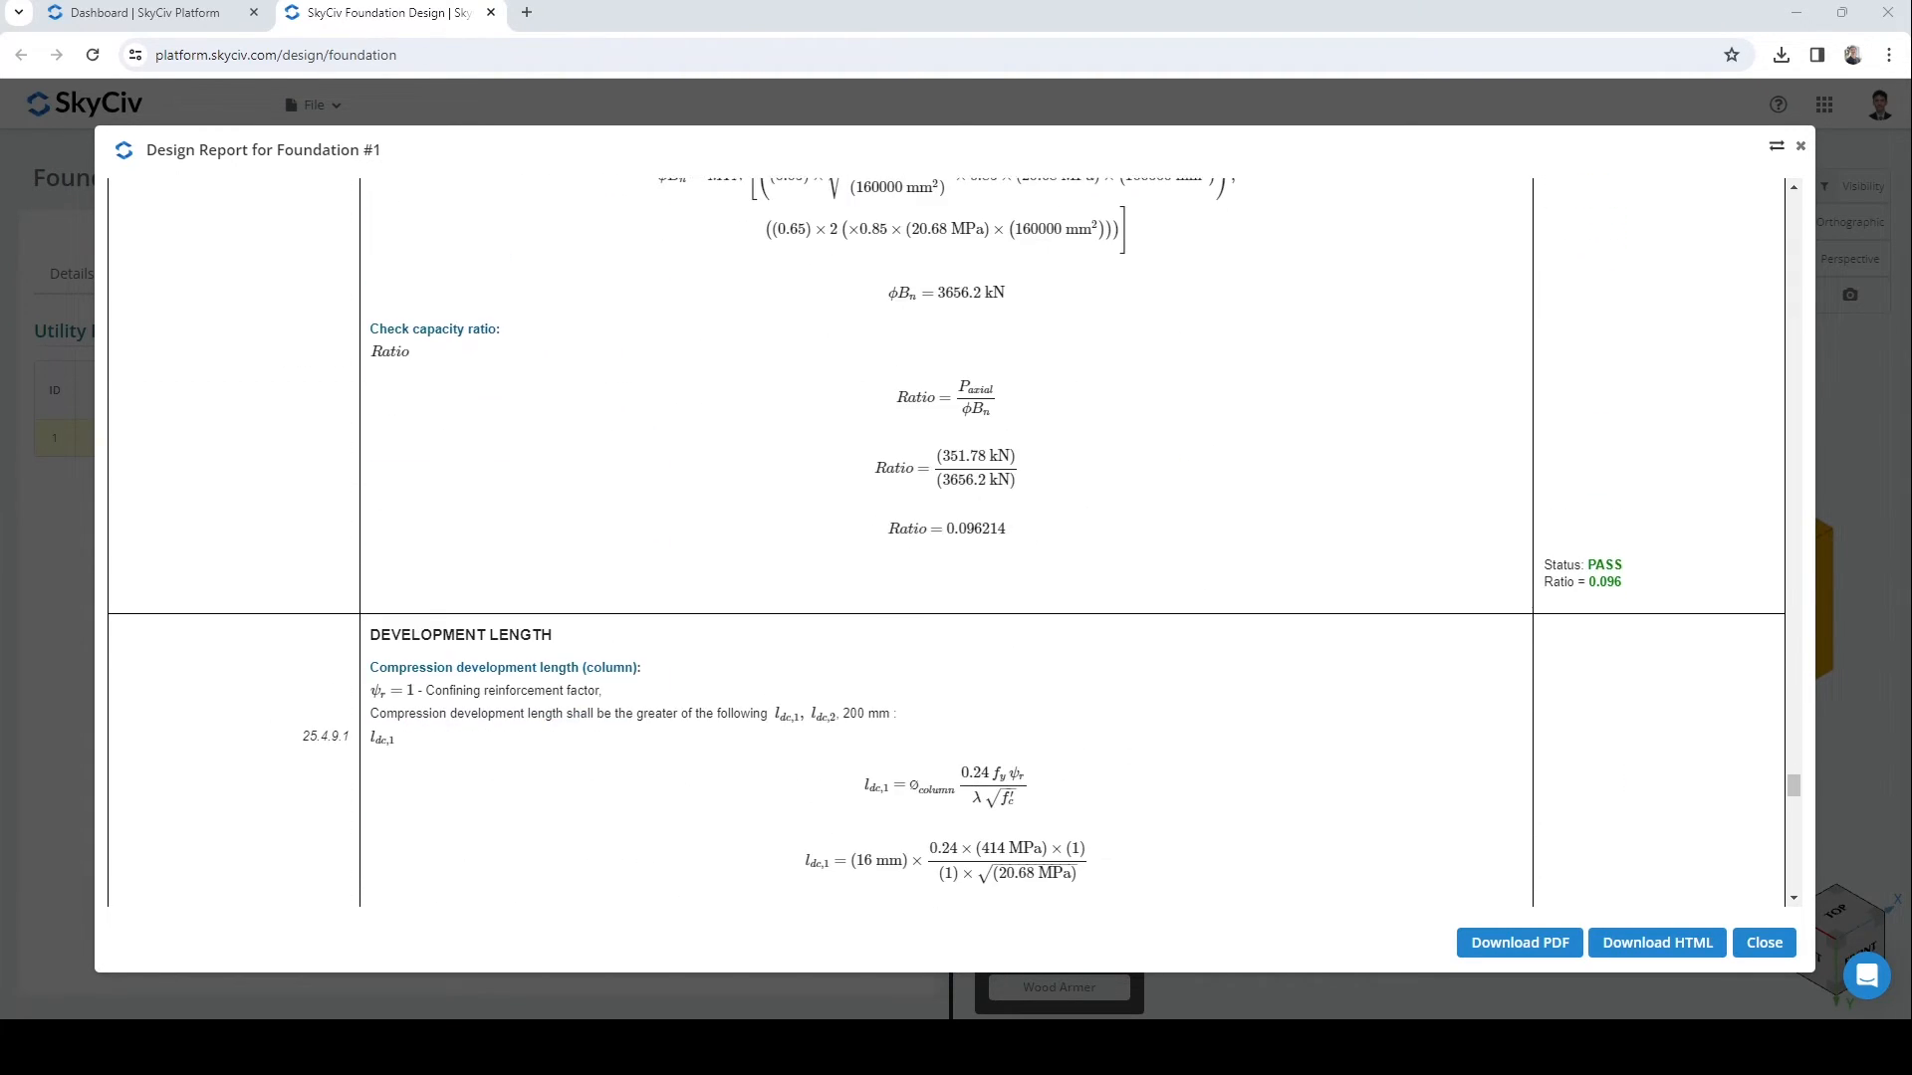
scroll(946, 542, down, 20)
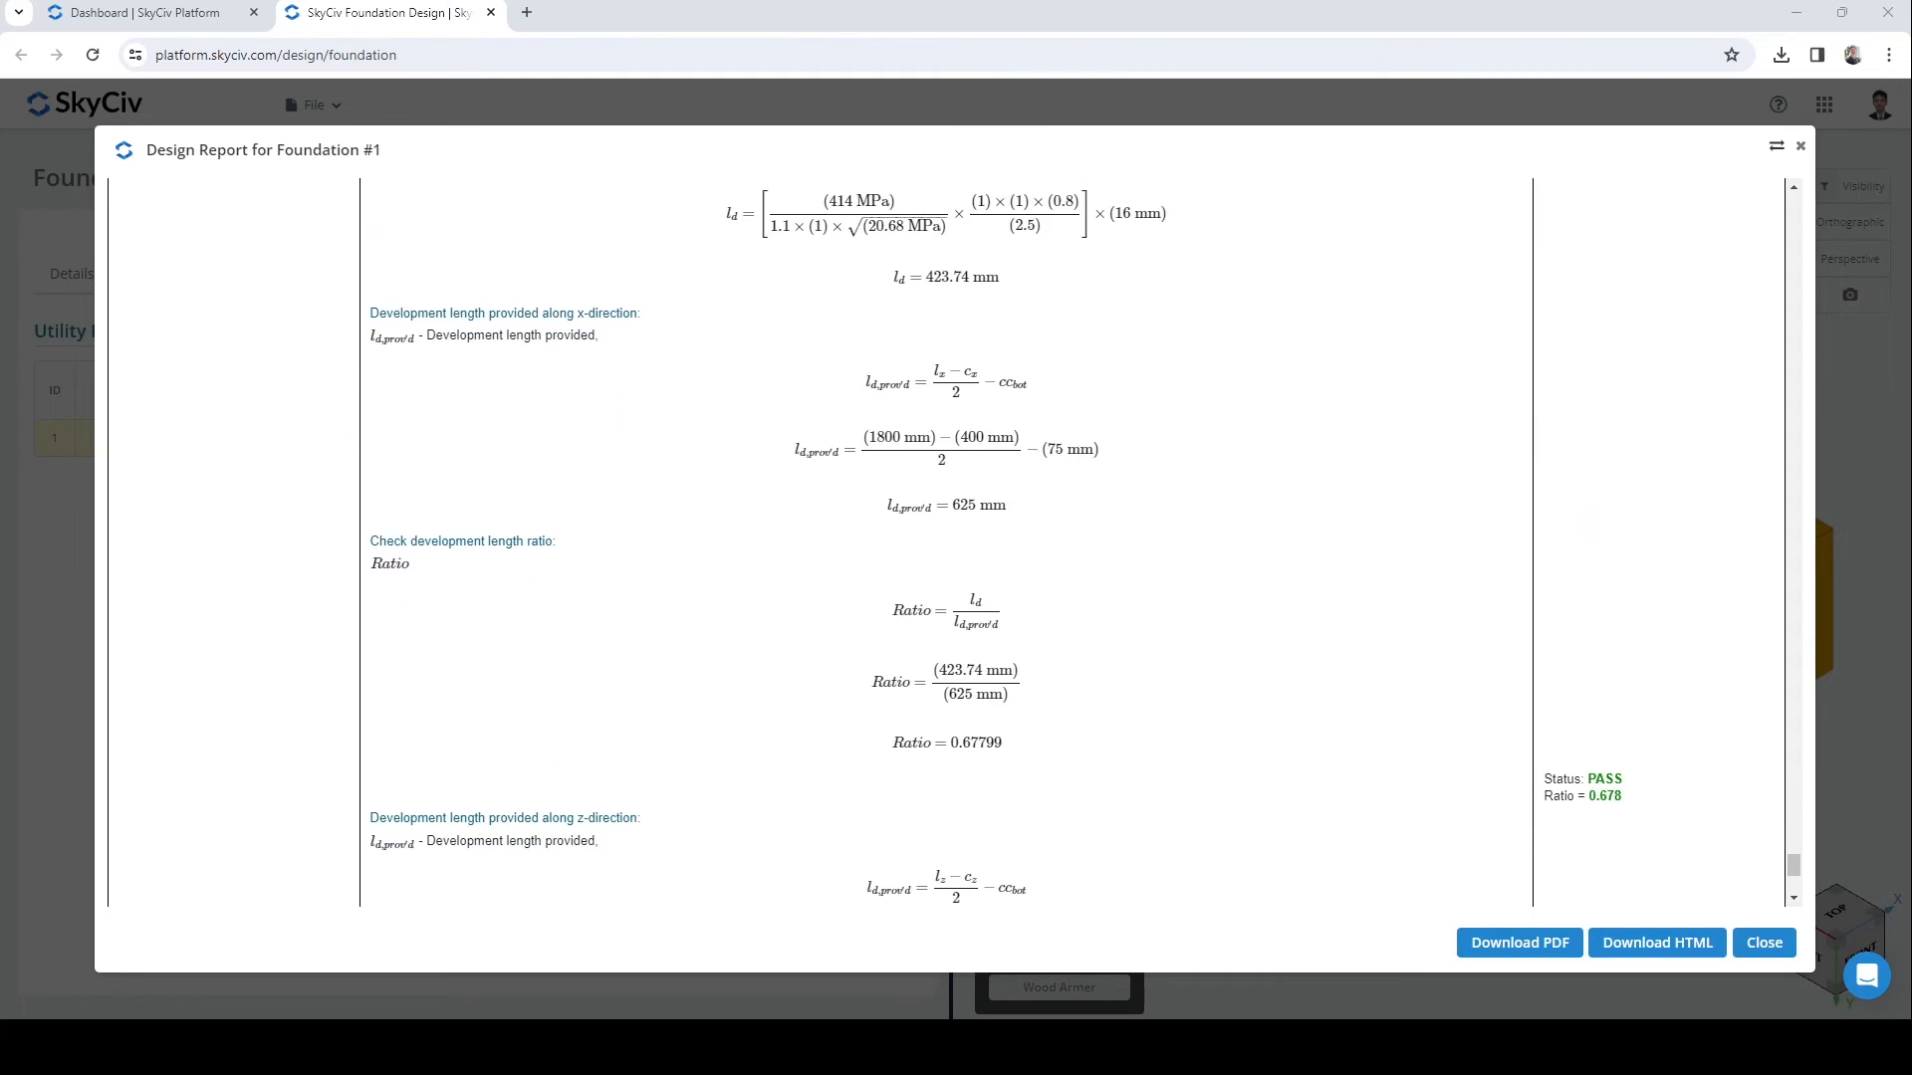
scroll(946, 542, down, 5)
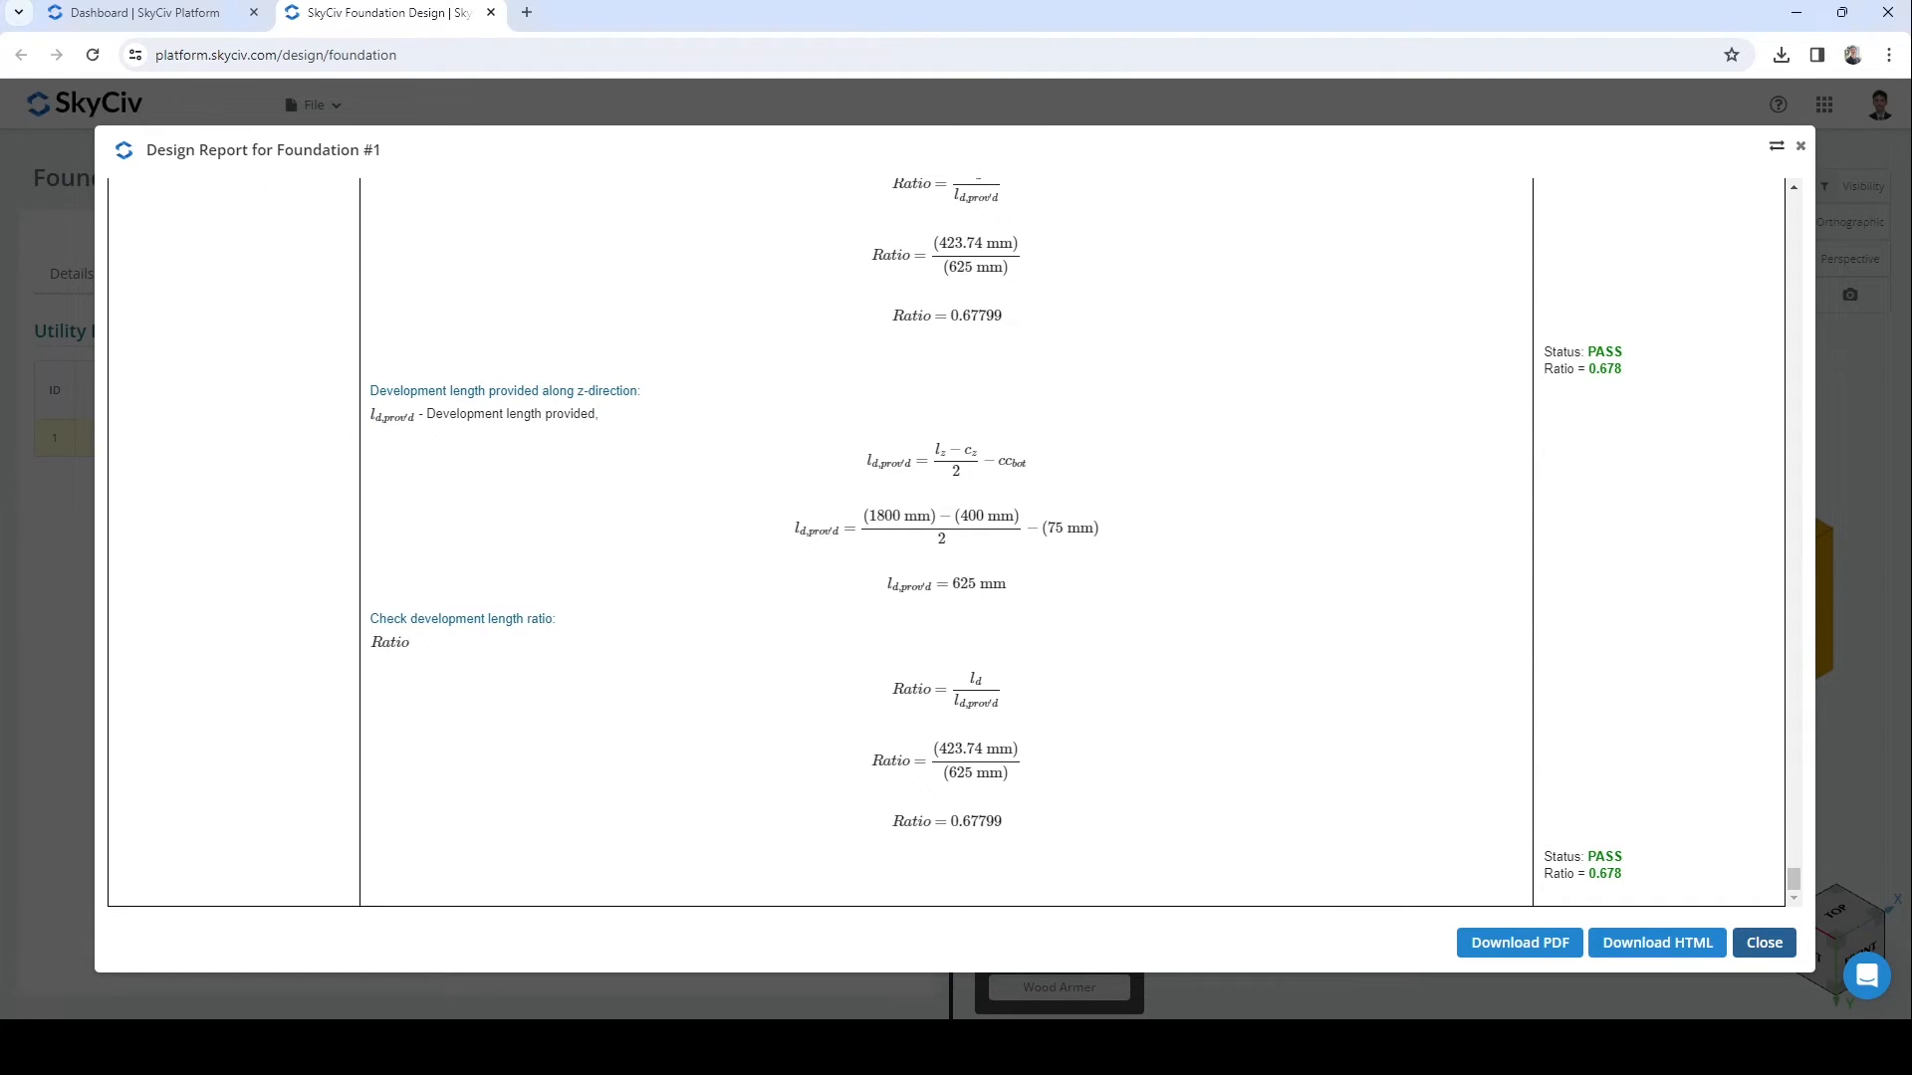
click(1764, 943)
- Inspect the soil pressure plot from another angle and review its SLS load combinations, keeping Envelope Absolute Max selected
drag(1458, 481, 1391, 495)
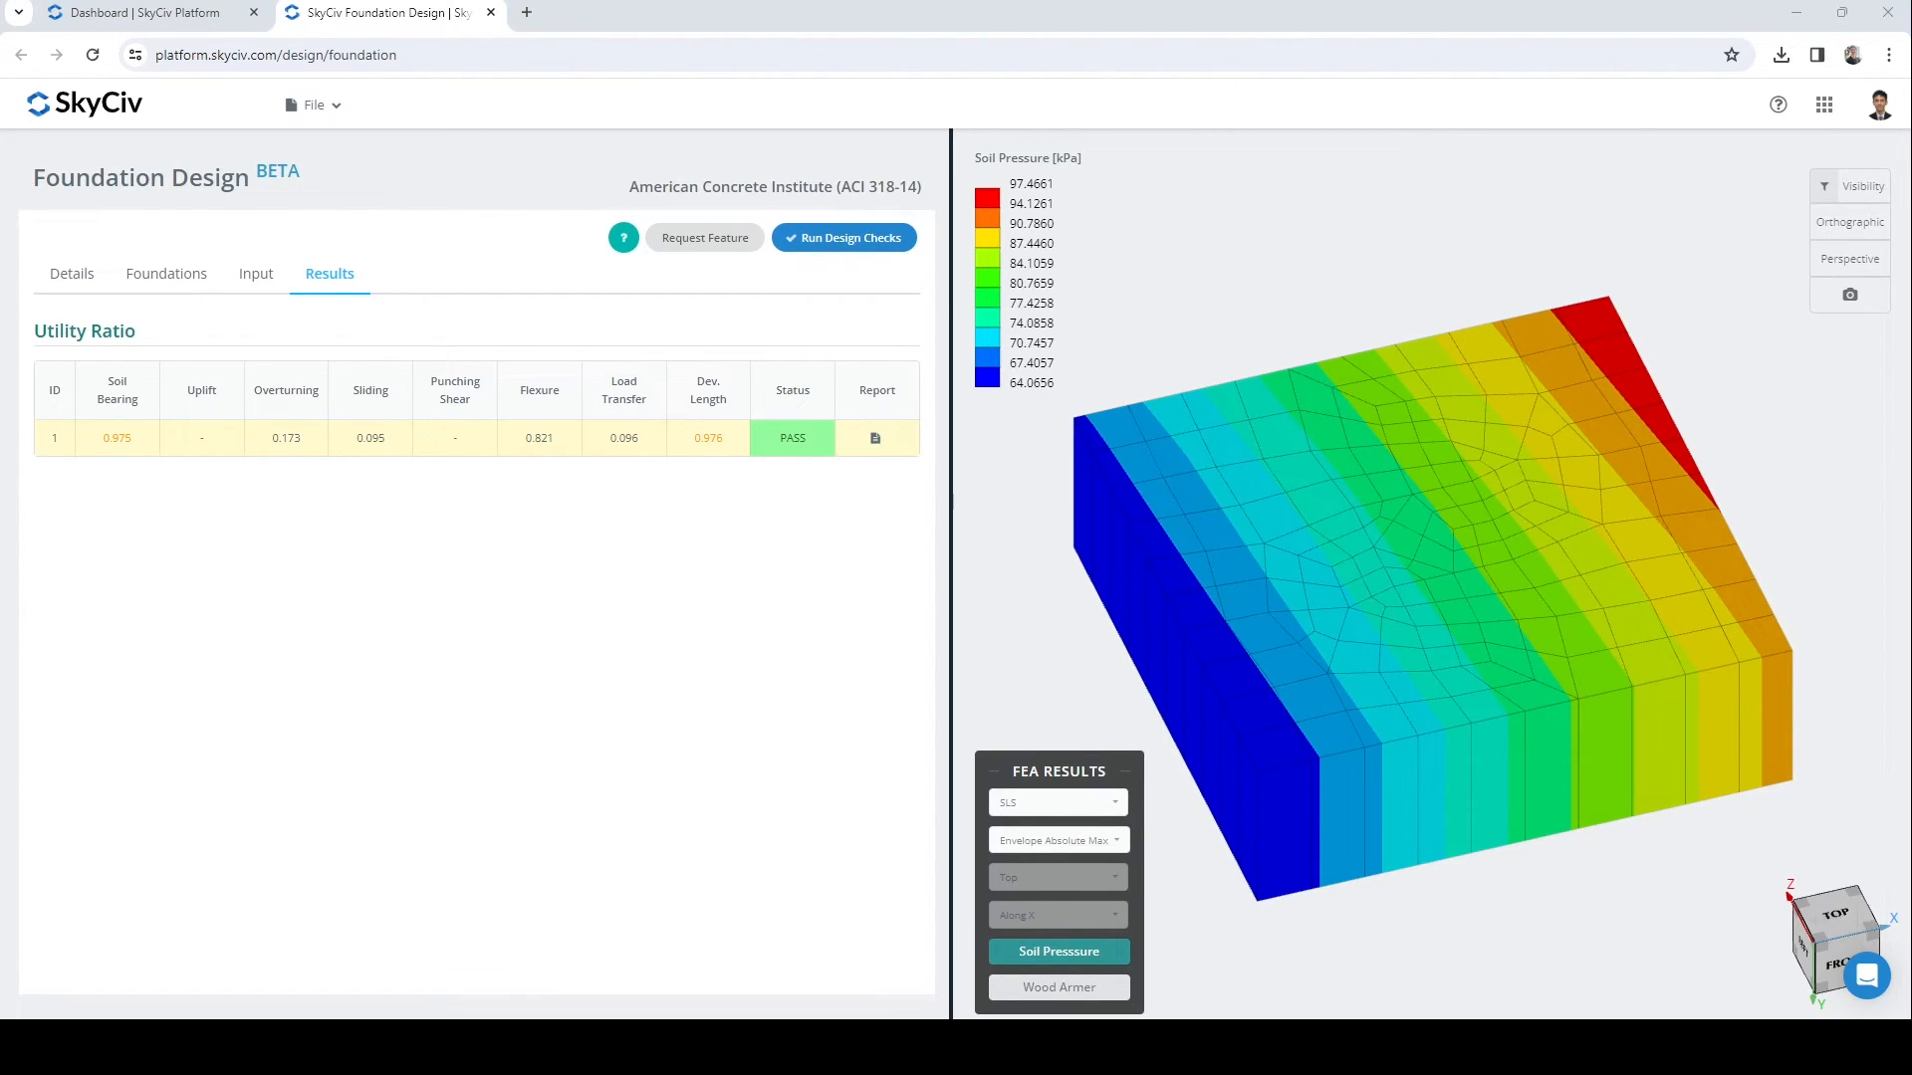
drag(1432, 380, 1233, 687)
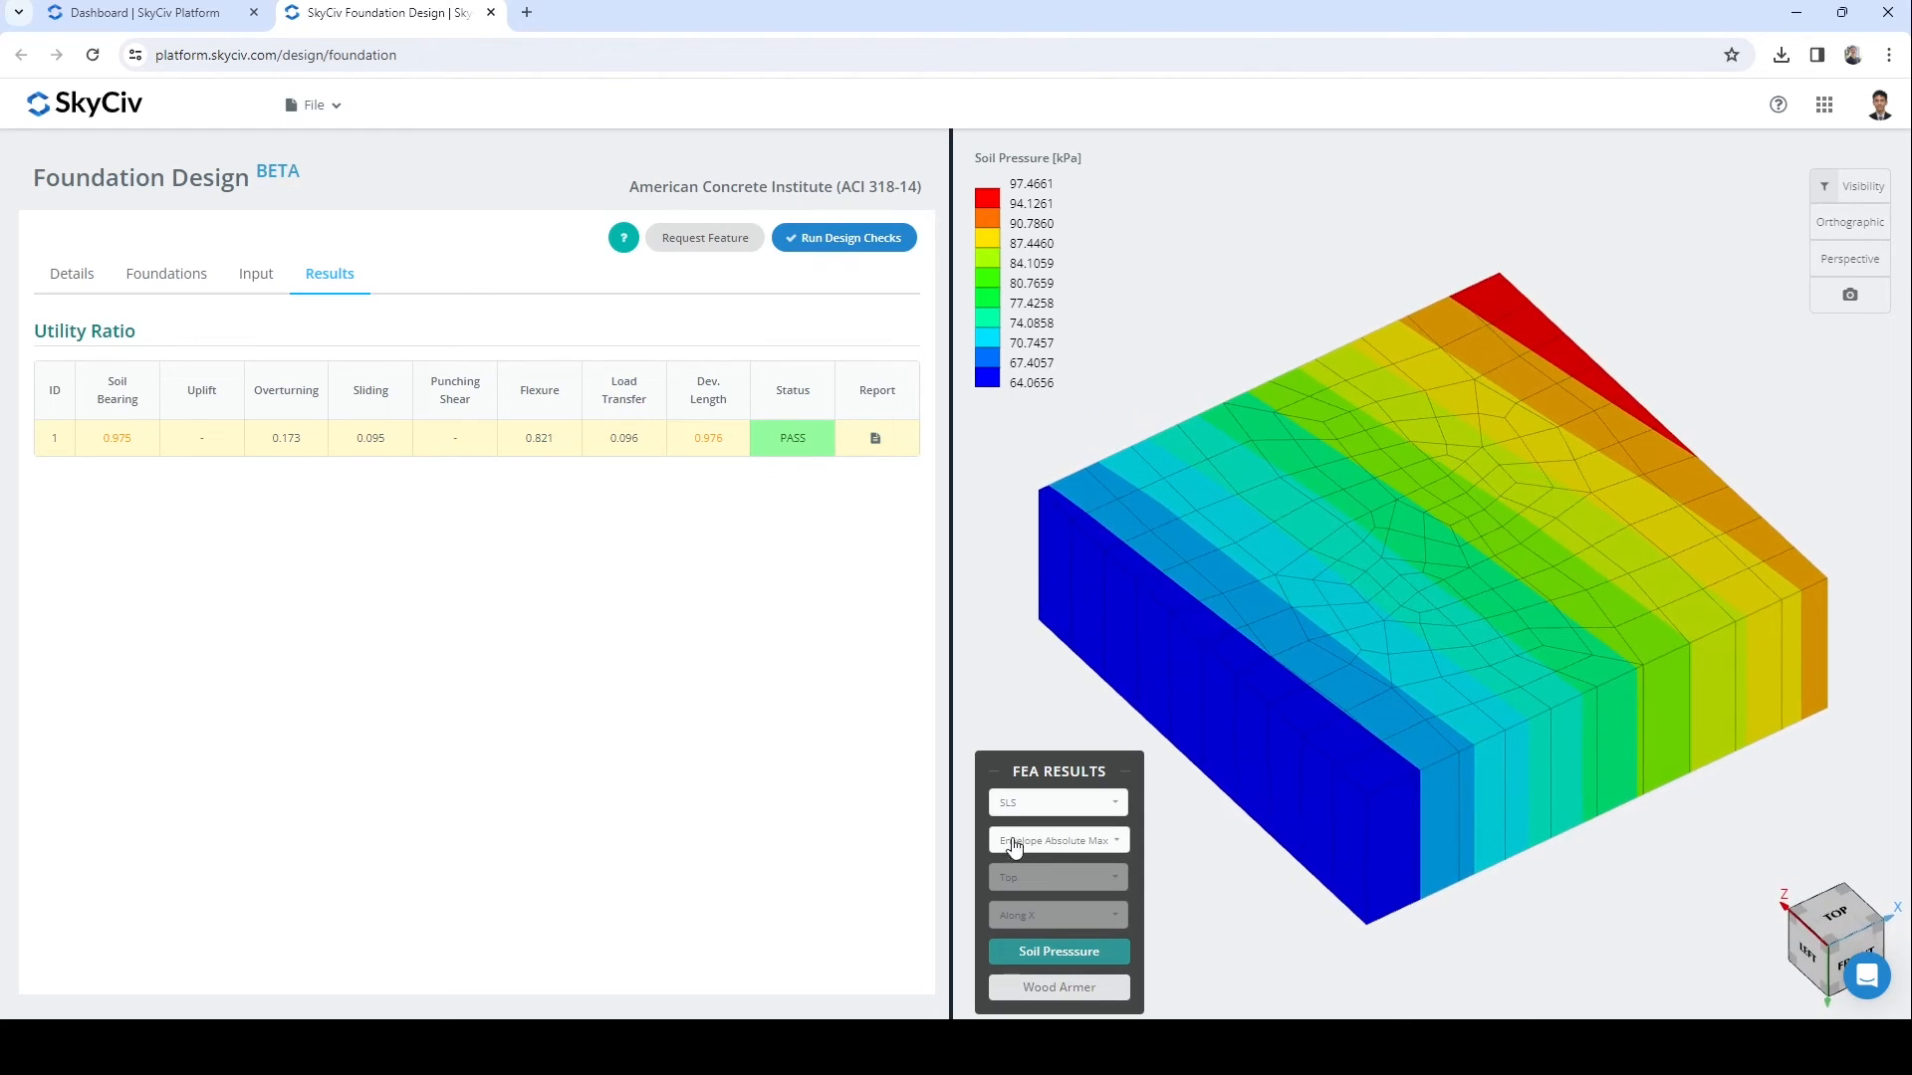
click(1069, 840)
click(1074, 819)
click(1037, 809)
click(1036, 827)
click(1041, 844)
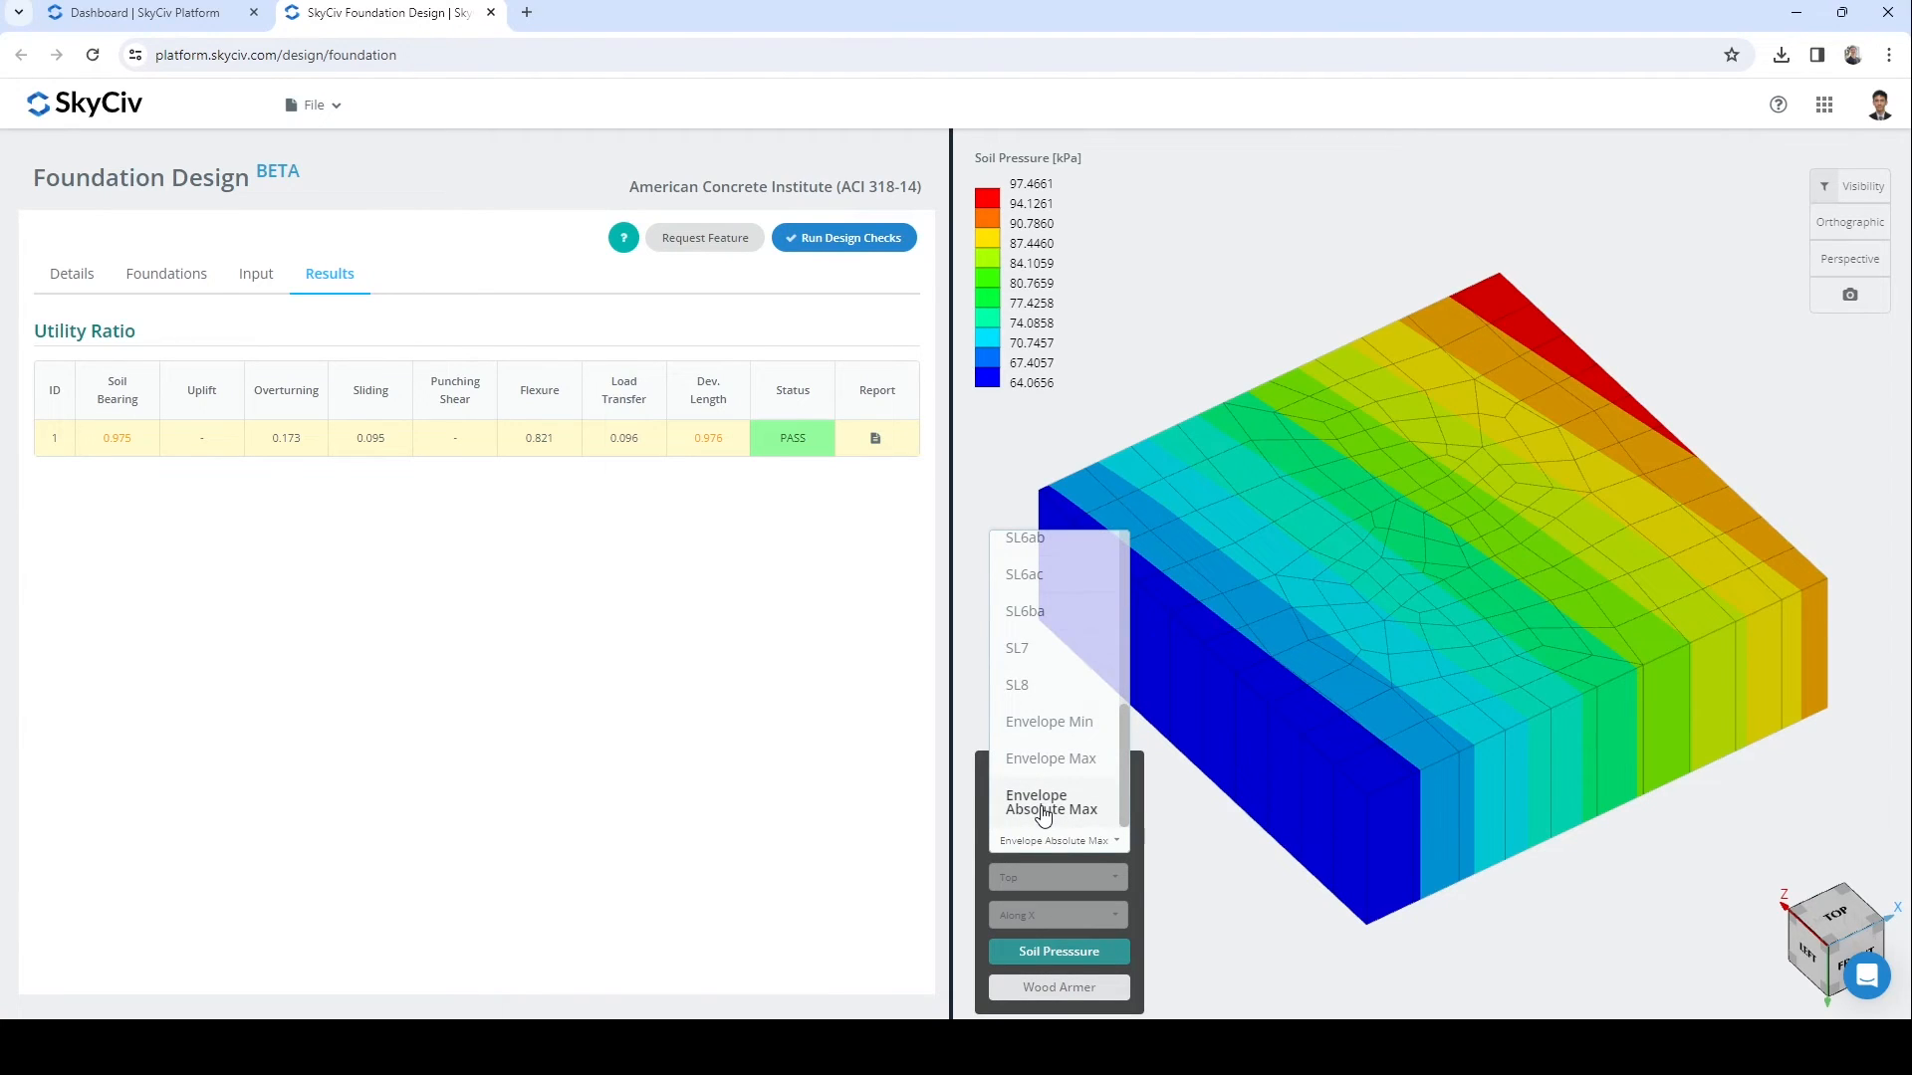
click(1042, 811)
- Display the soil pressure for load combinations SL2 and SL1, and return to Envelope Absolute Max
click(1053, 839)
scroll(1053, 704, up, 10)
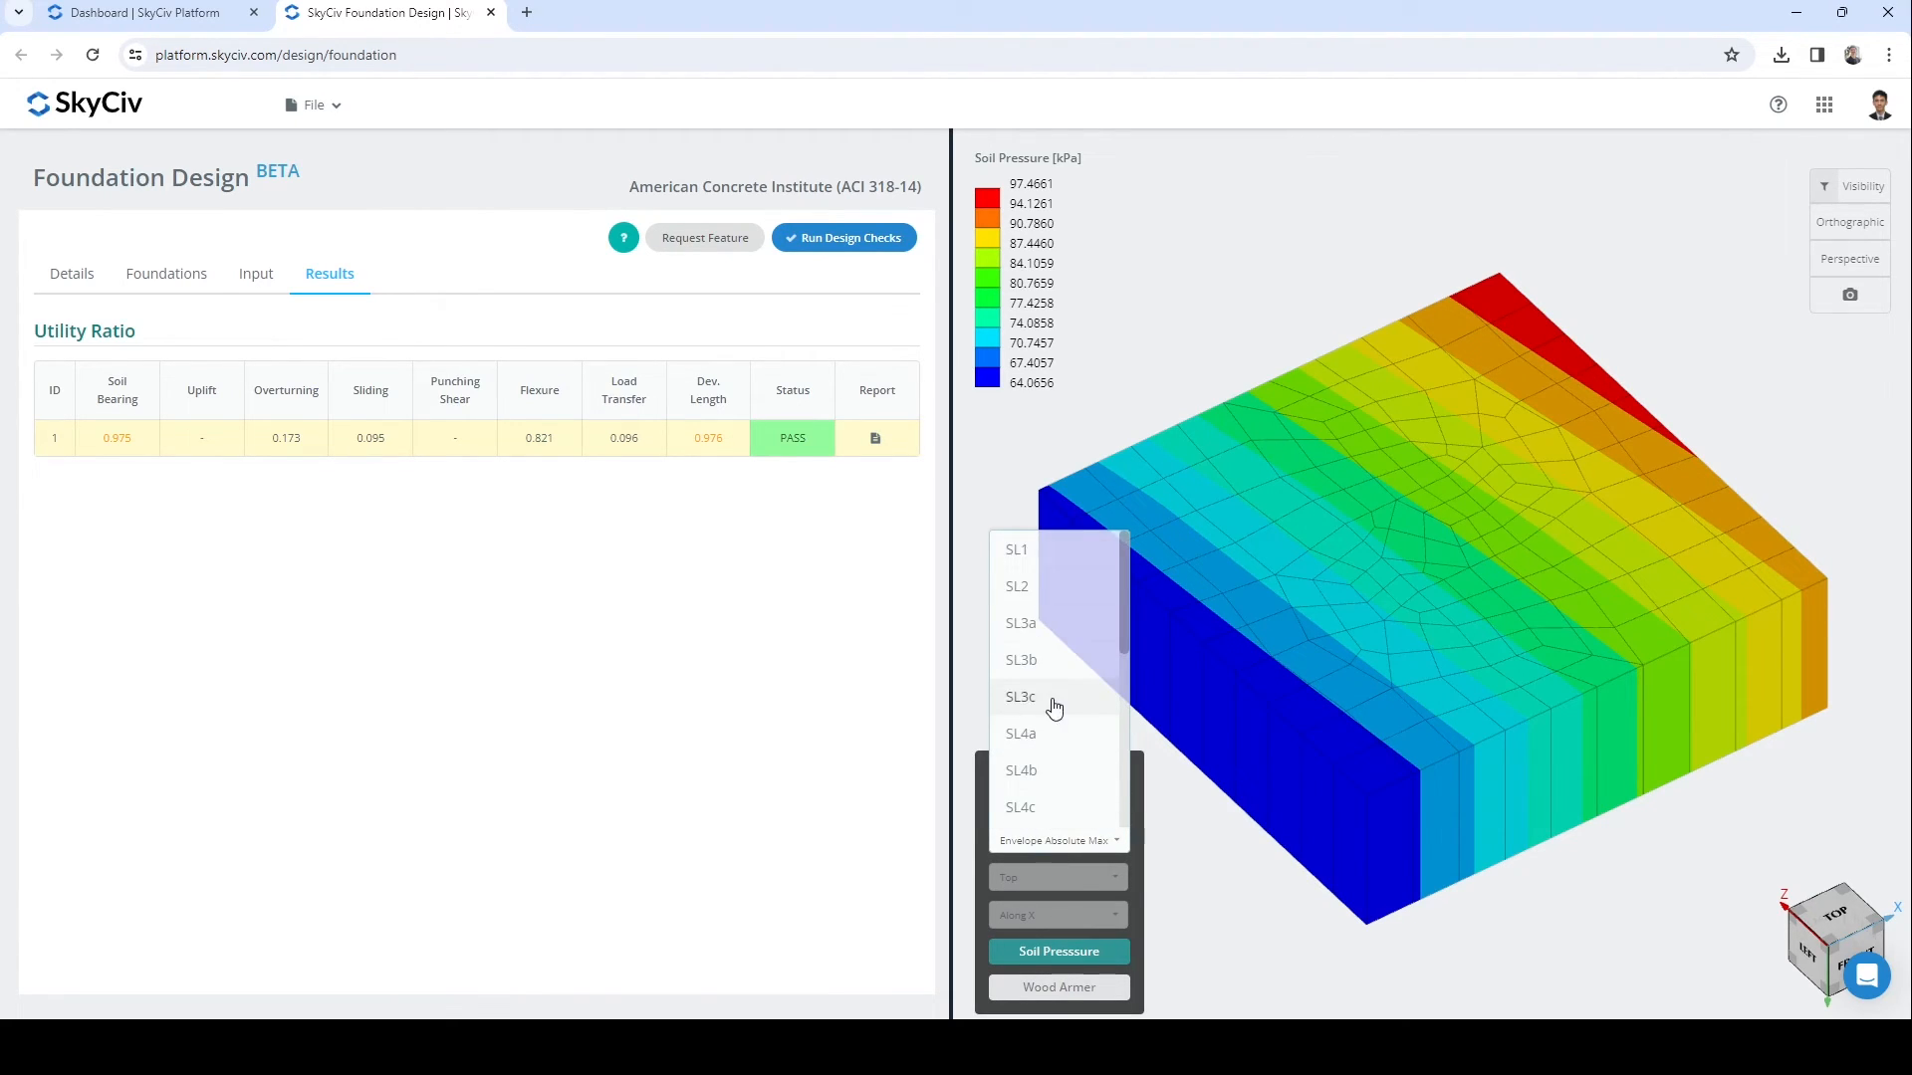
click(1034, 567)
click(1046, 840)
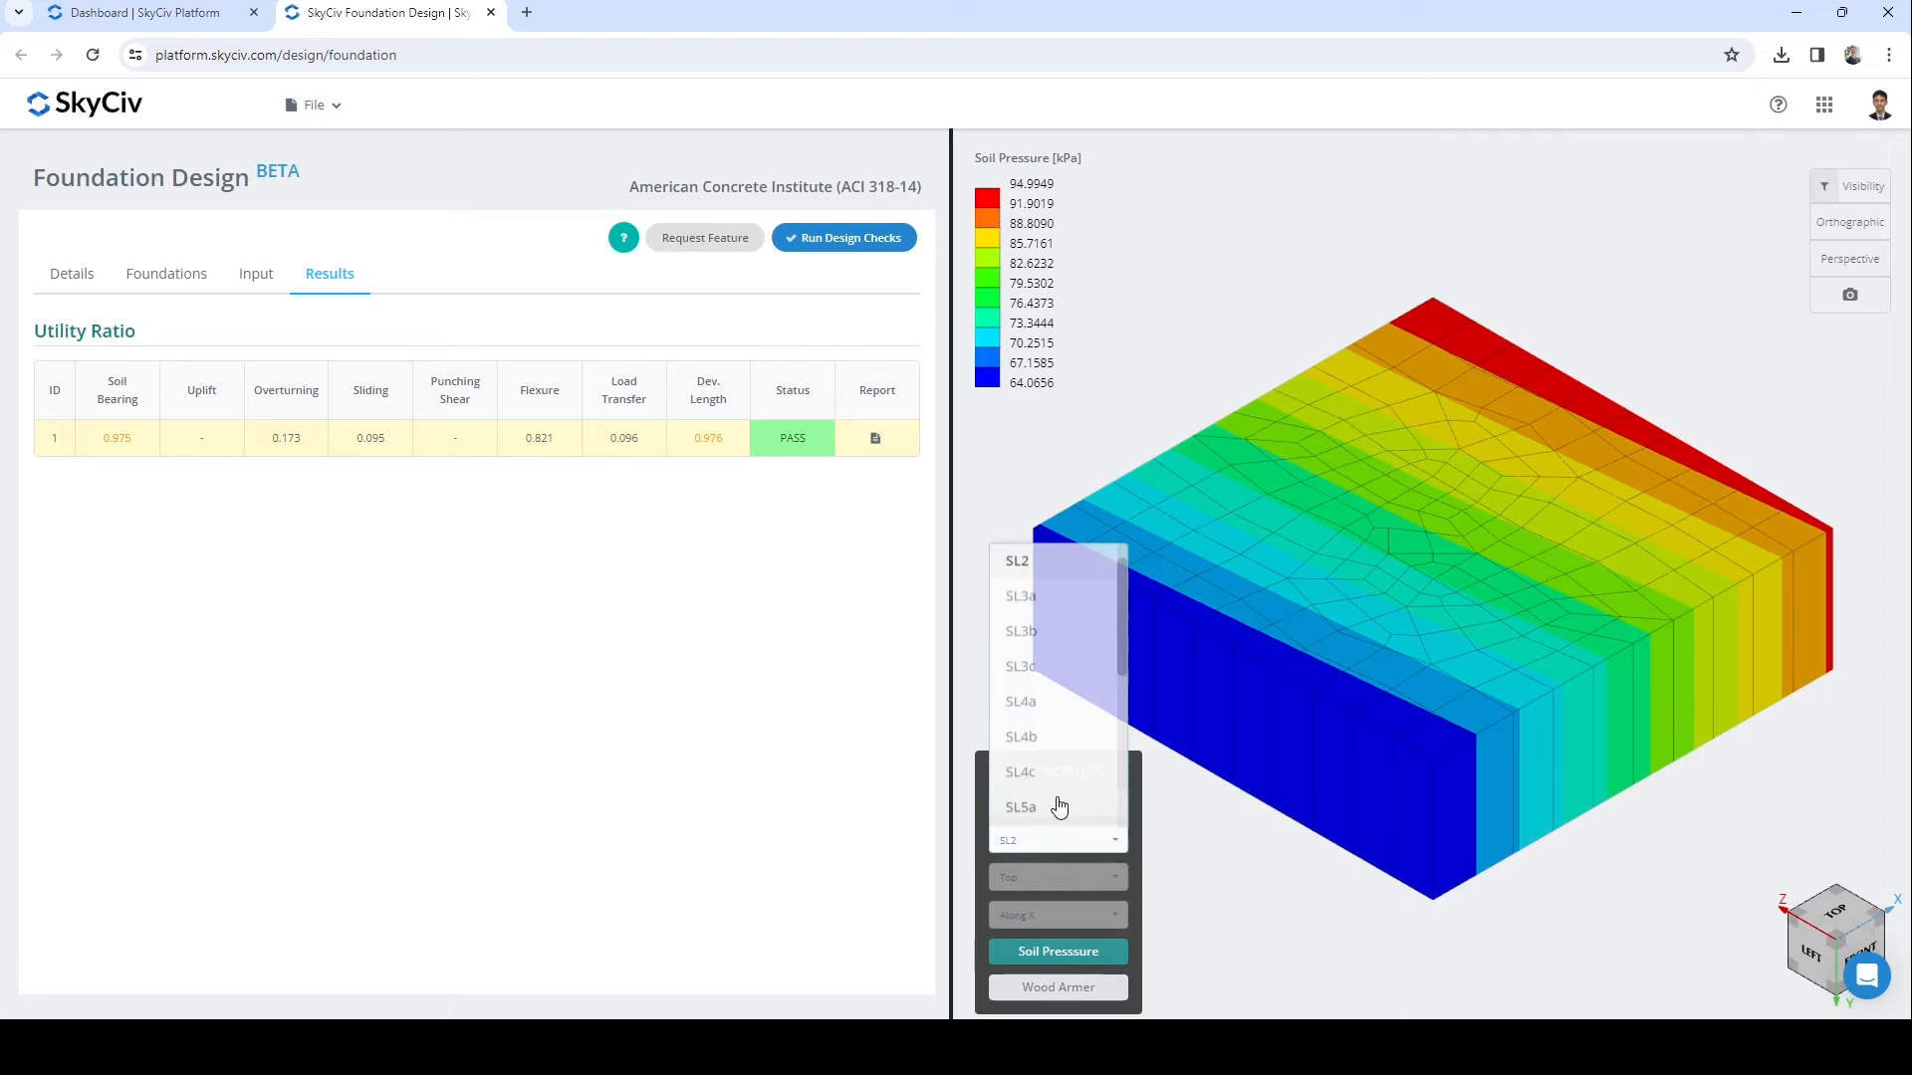
scroll(1015, 558, up, 1)
click(1034, 553)
click(1048, 841)
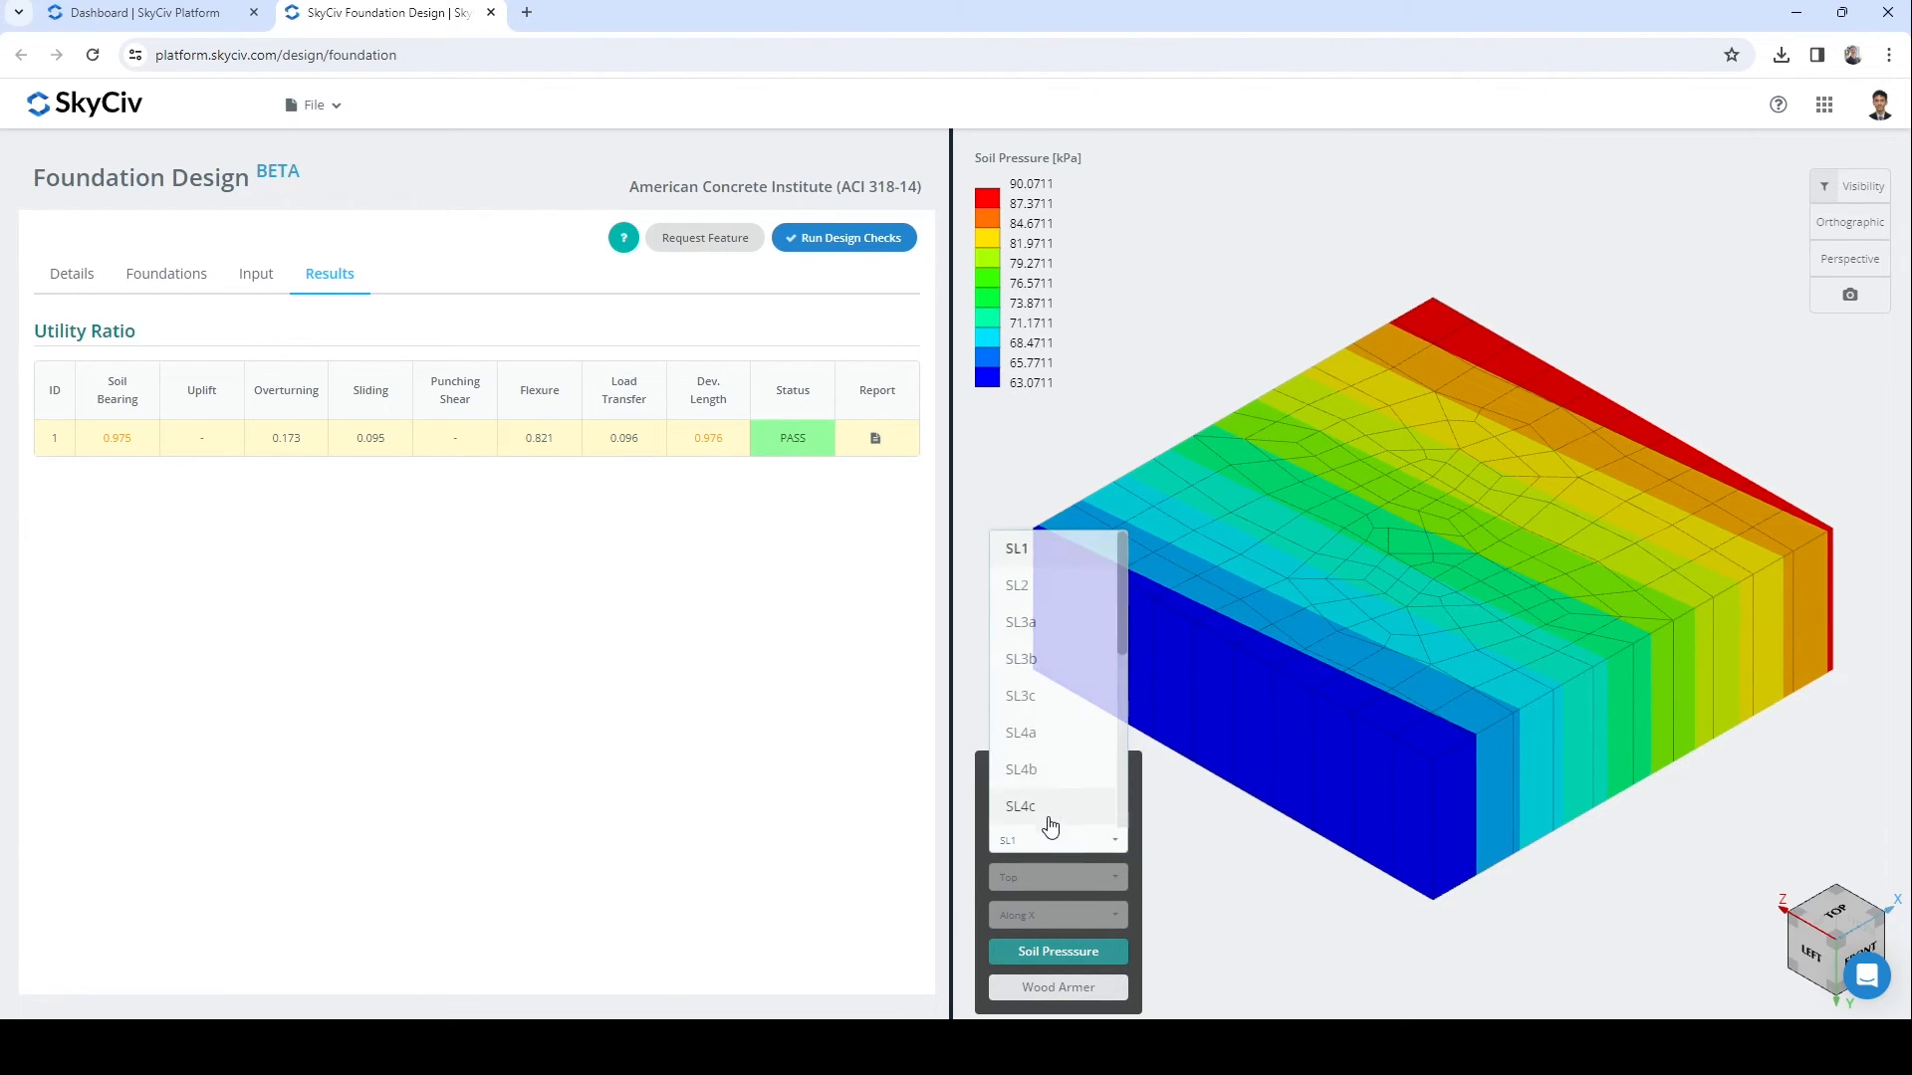
scroll(1048, 796, down, 5)
click(1053, 808)
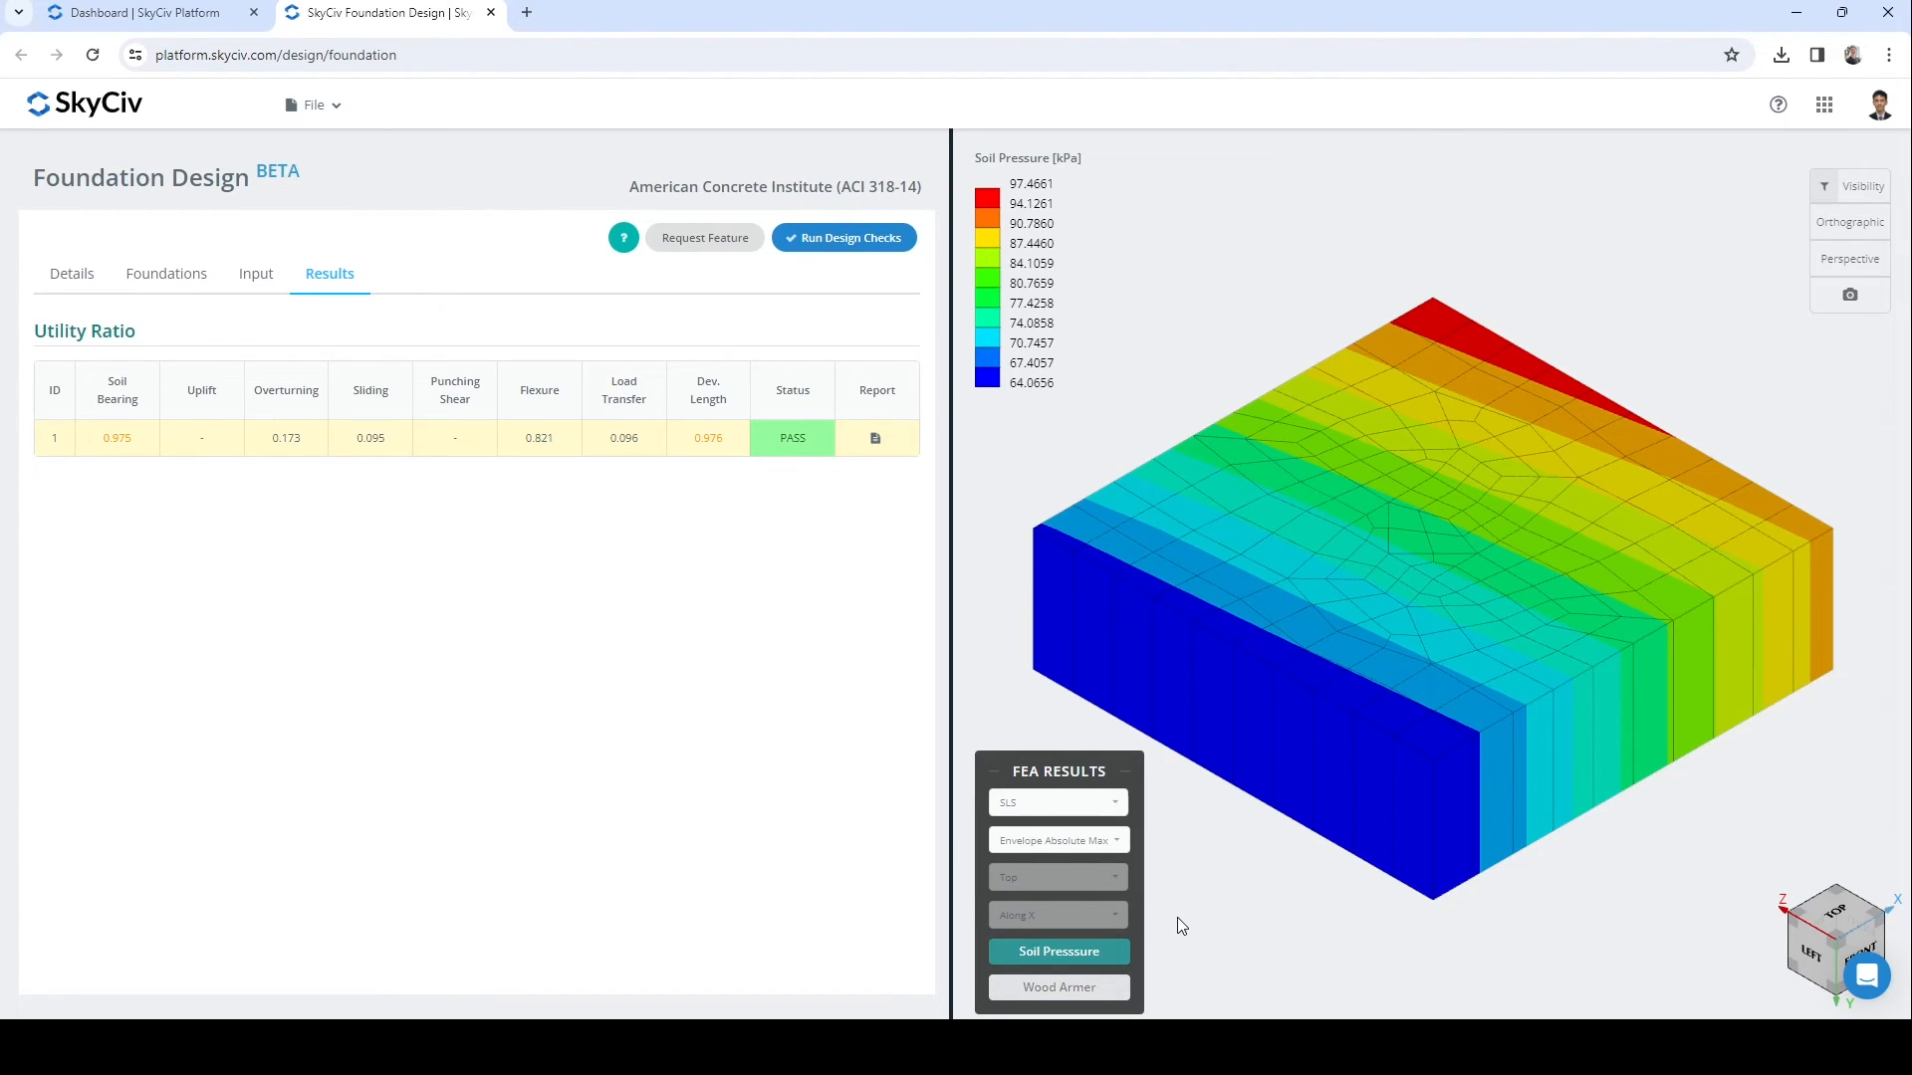
- Display the SLS Wood Armer moments along X for the footing's bottom face
click(1057, 989)
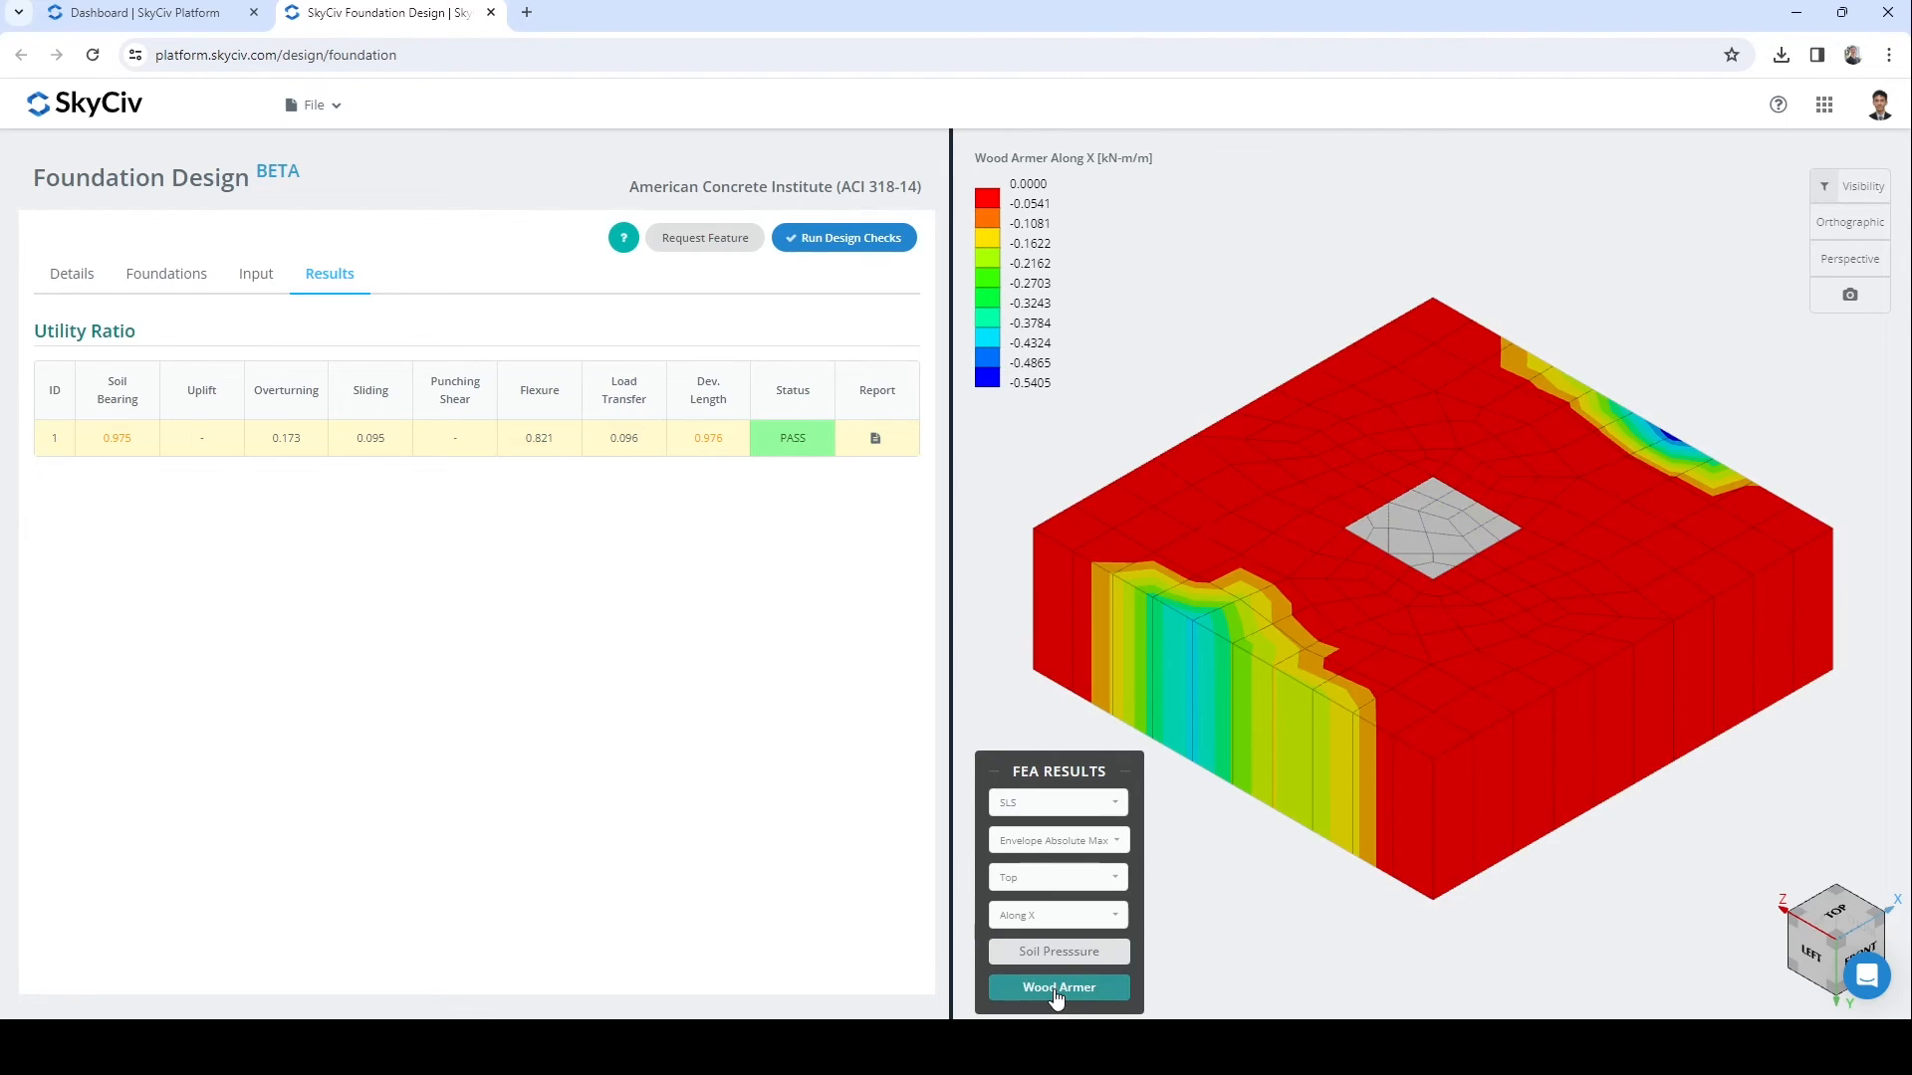
click(1045, 880)
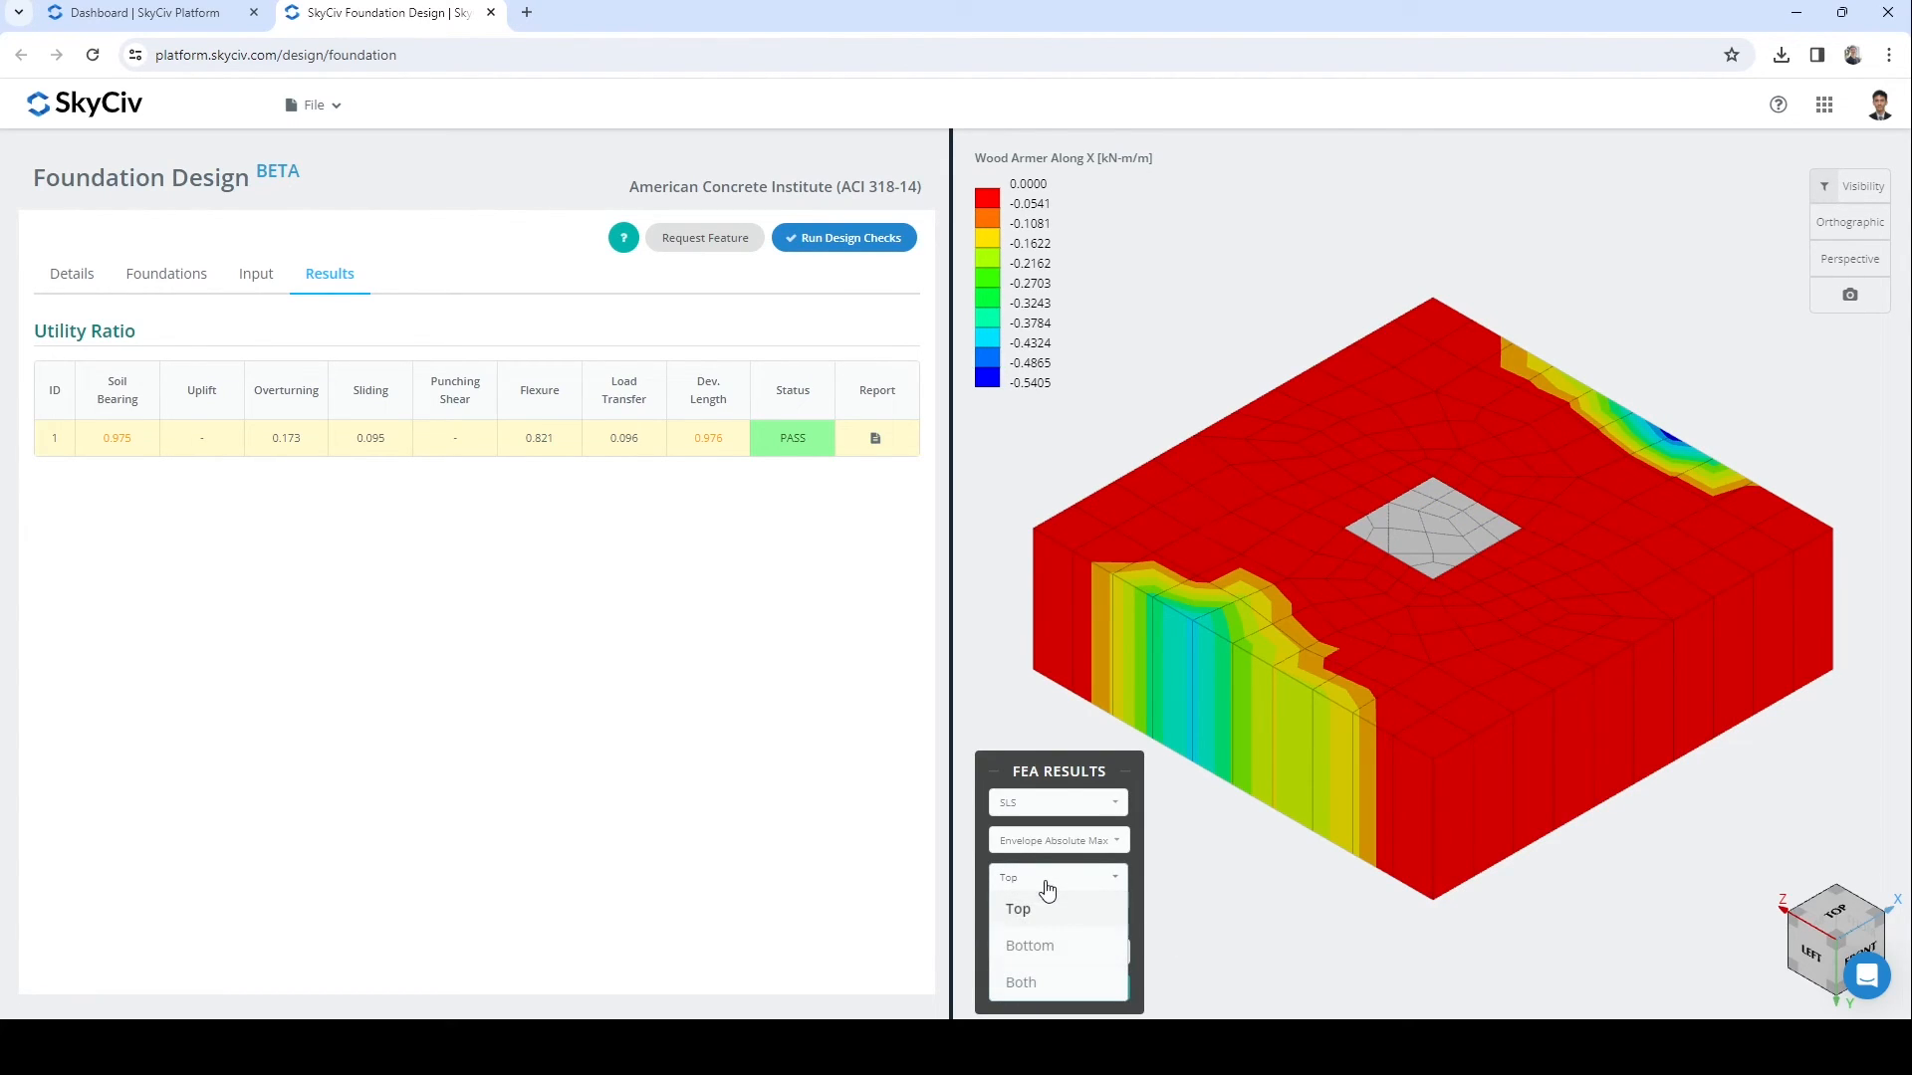
click(1059, 946)
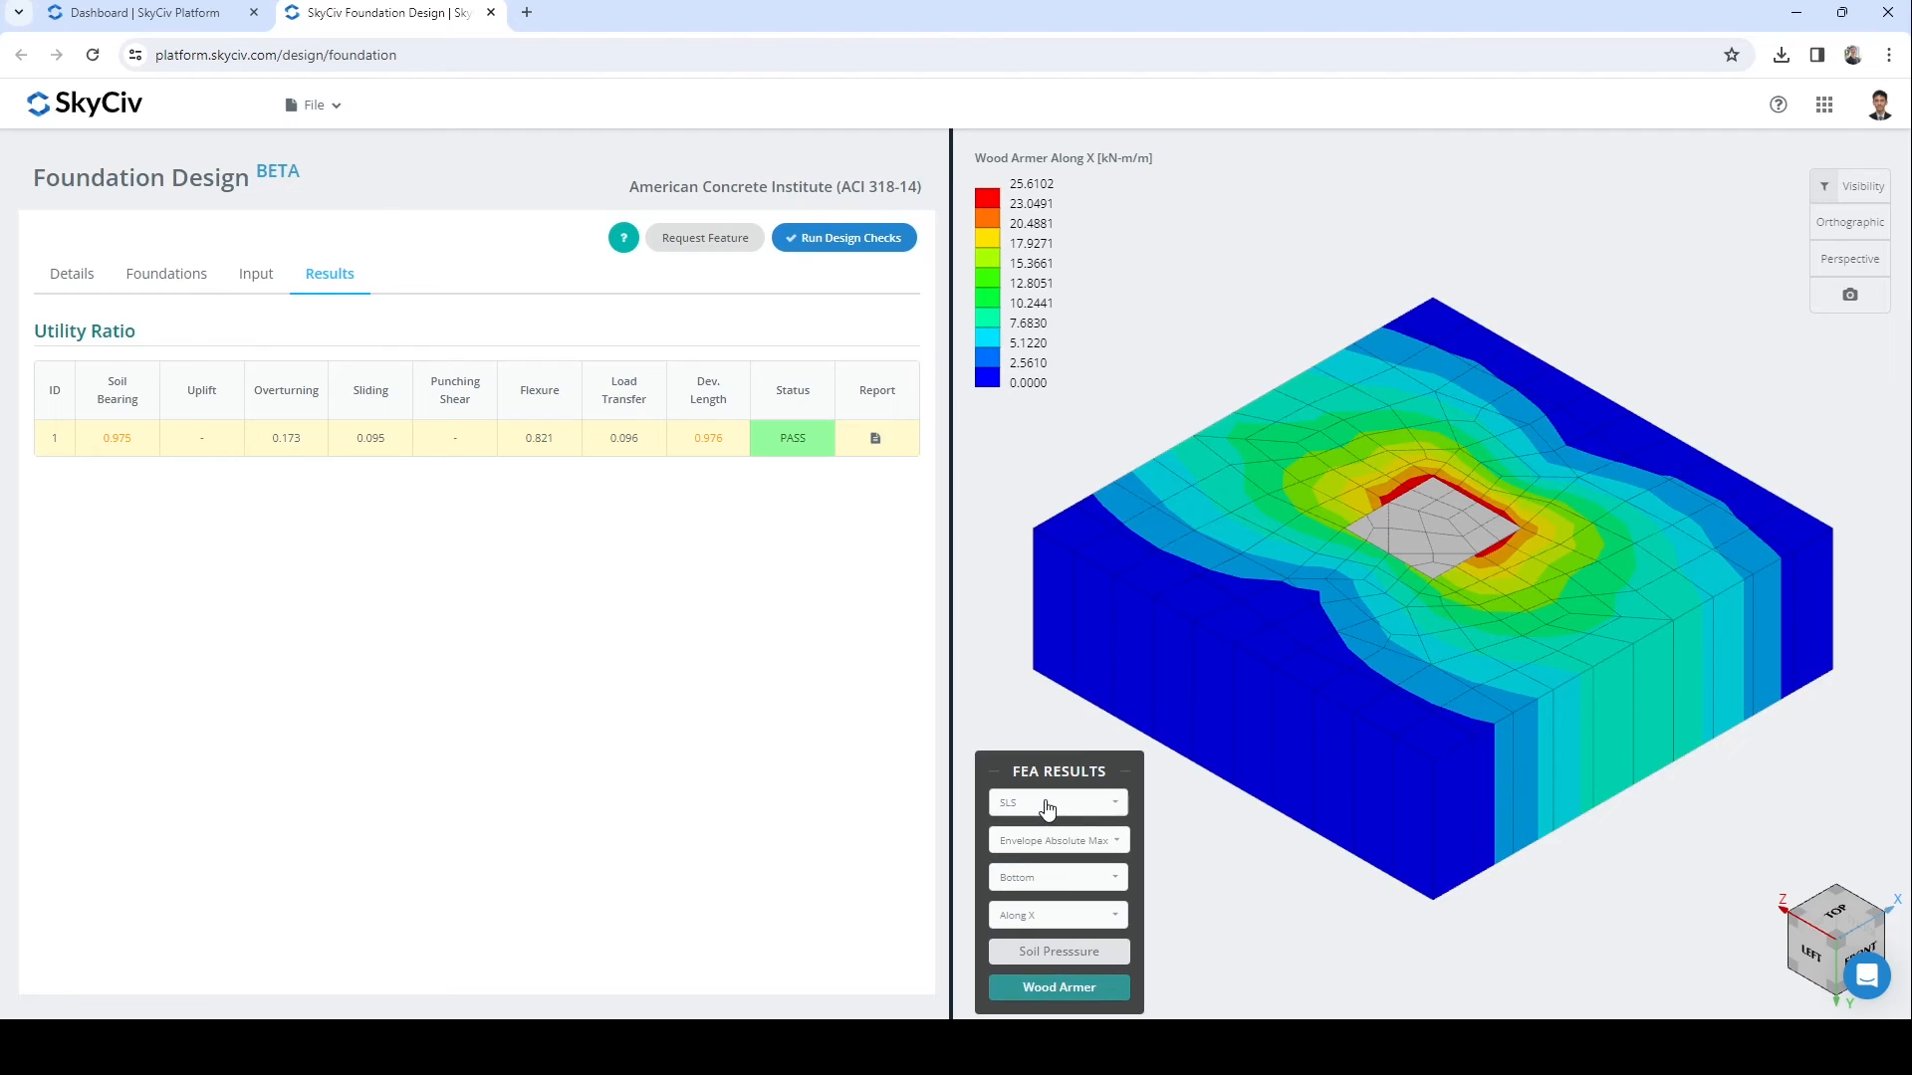
- Switch the Wood Armer results to ULS with Envelope Absolute Max selected
click(1046, 807)
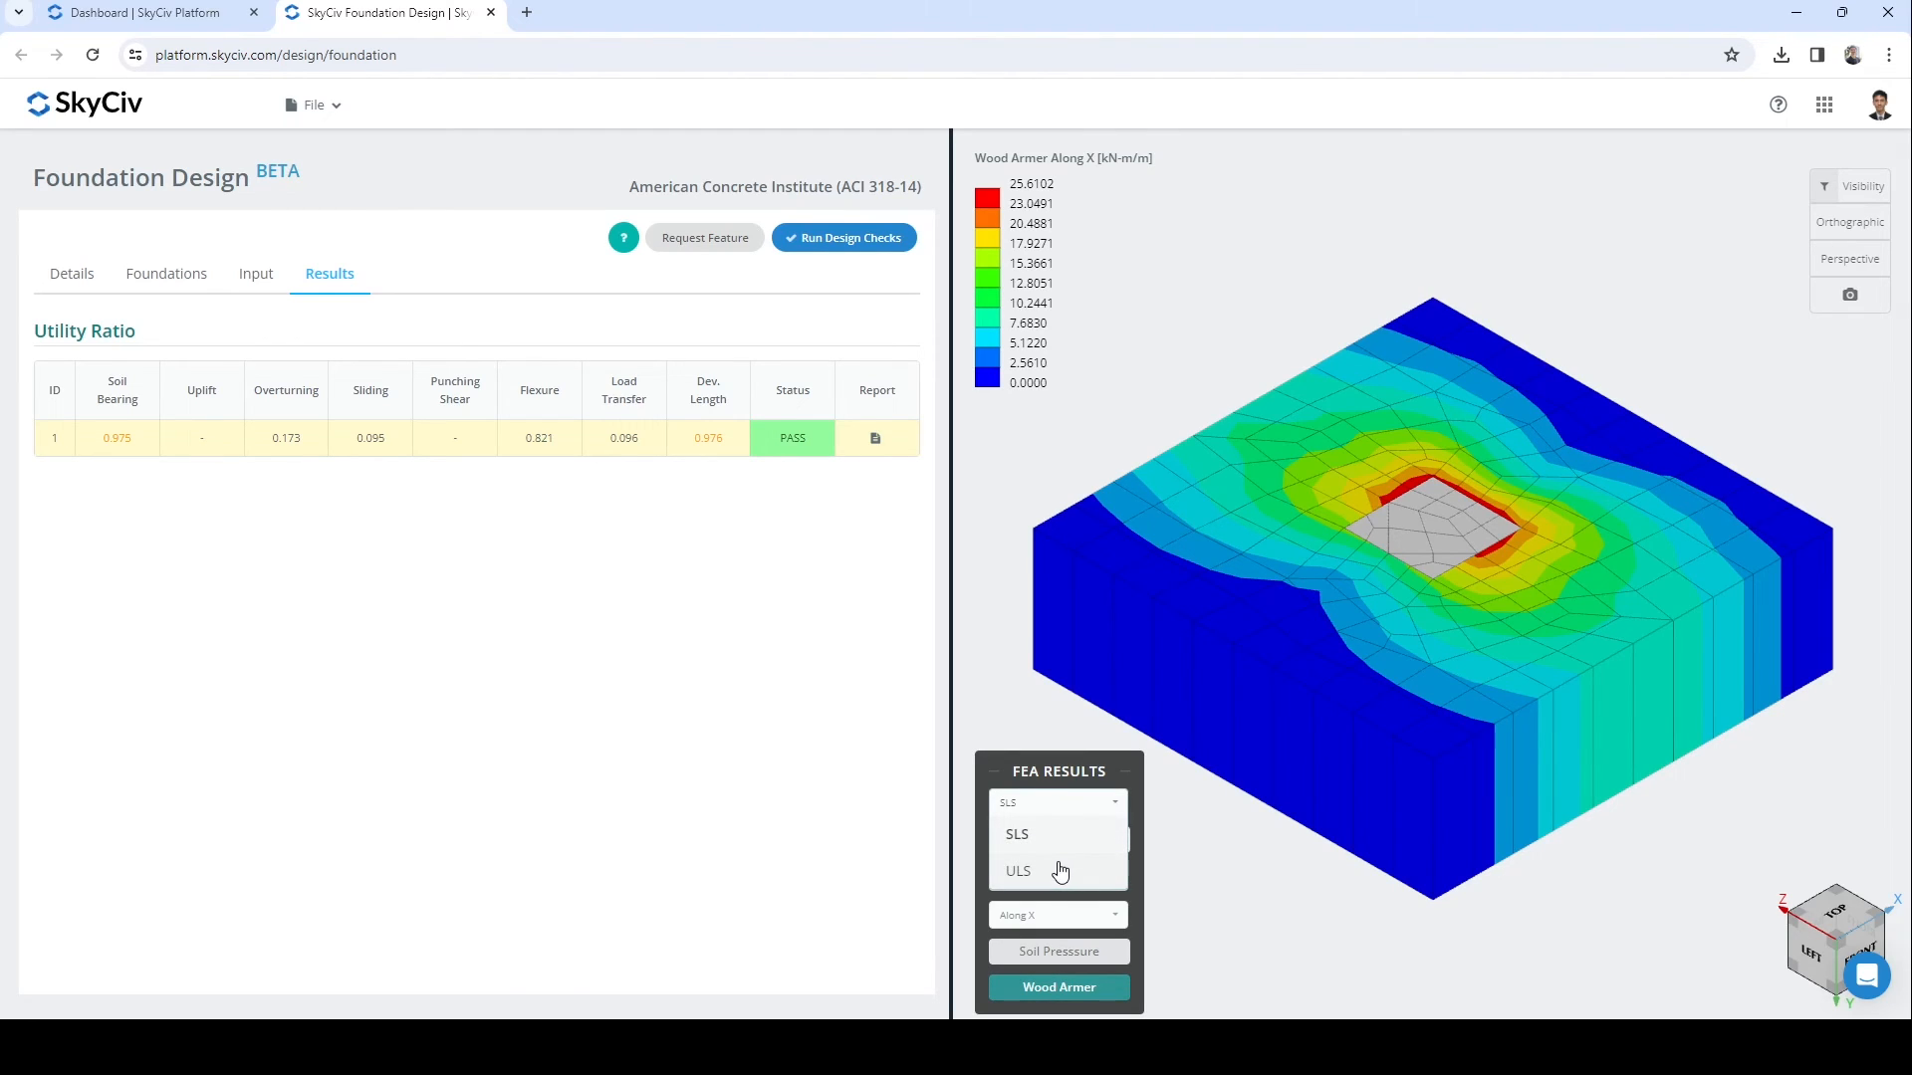
click(1060, 870)
click(1059, 845)
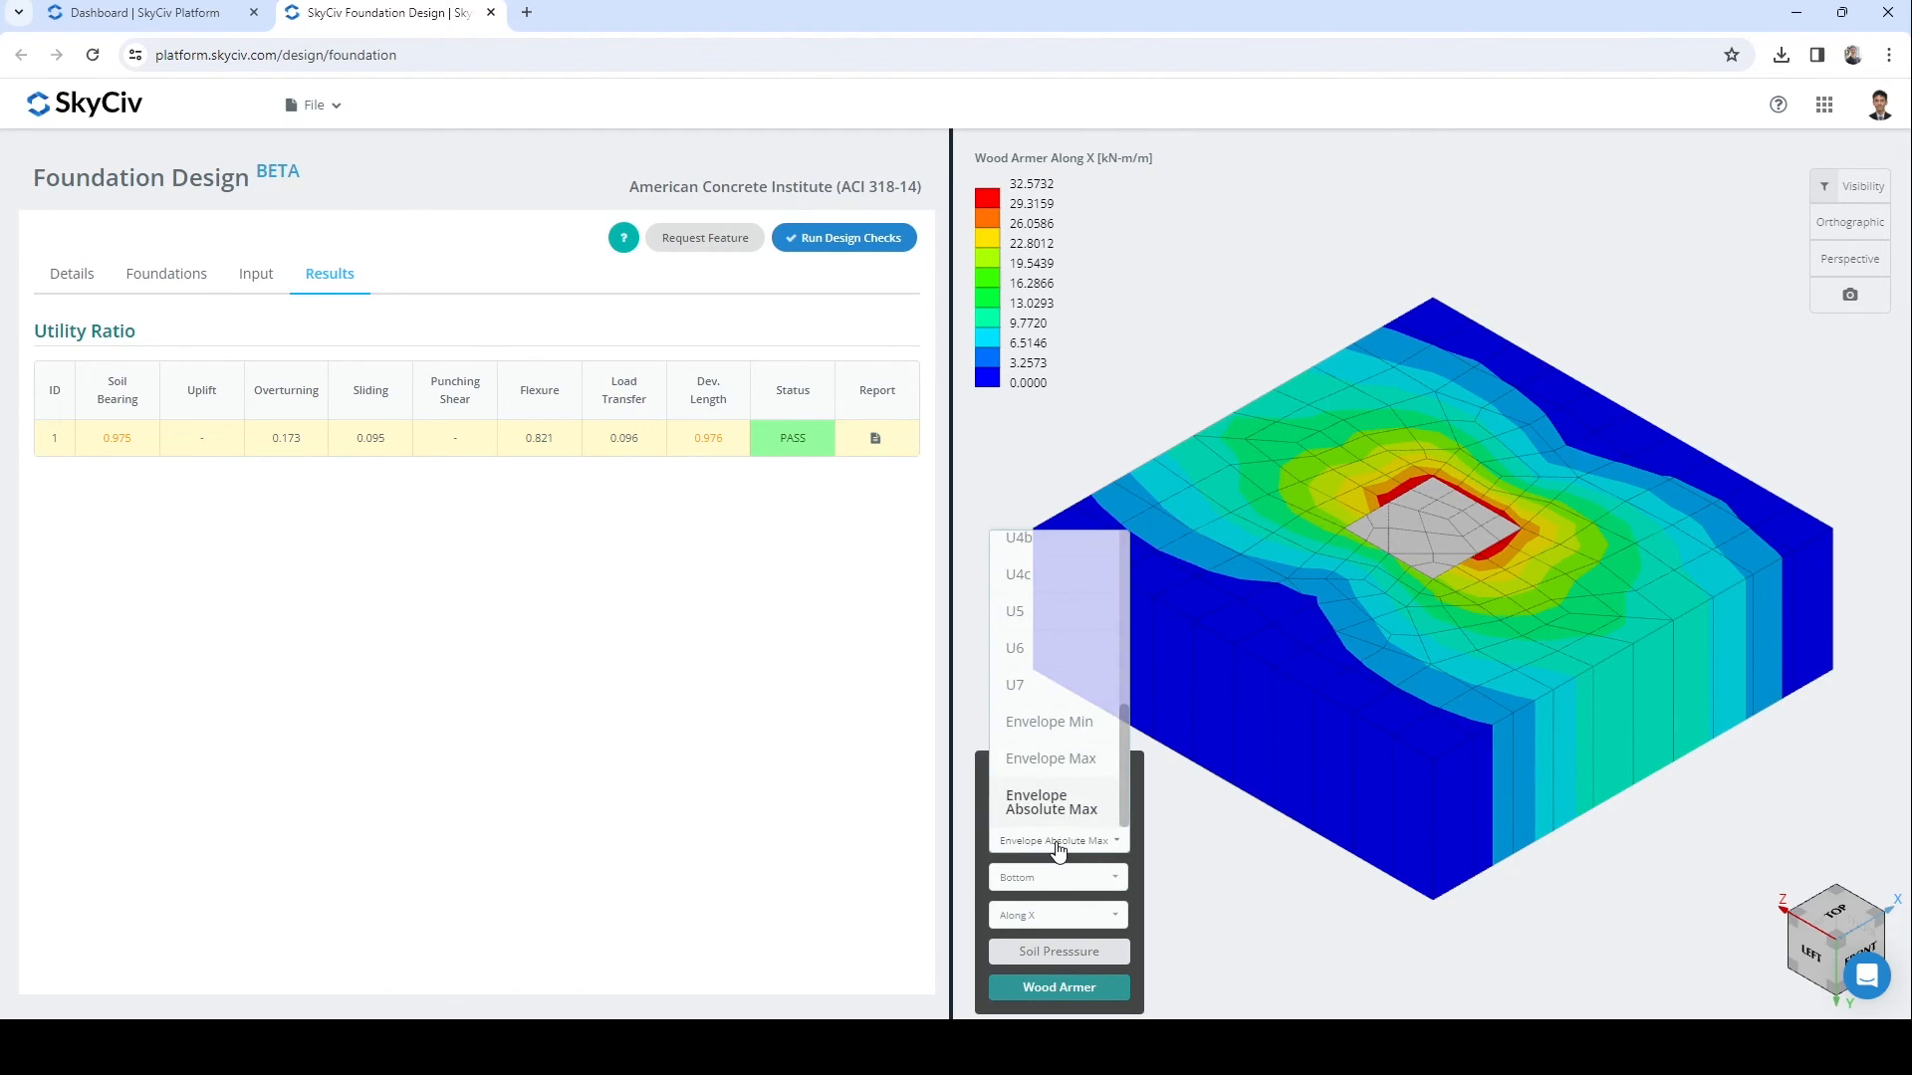
click(1058, 843)
- Display the ULS Wood Armer moments for the top face along X and Z, and for the bottom face along Z
click(1061, 877)
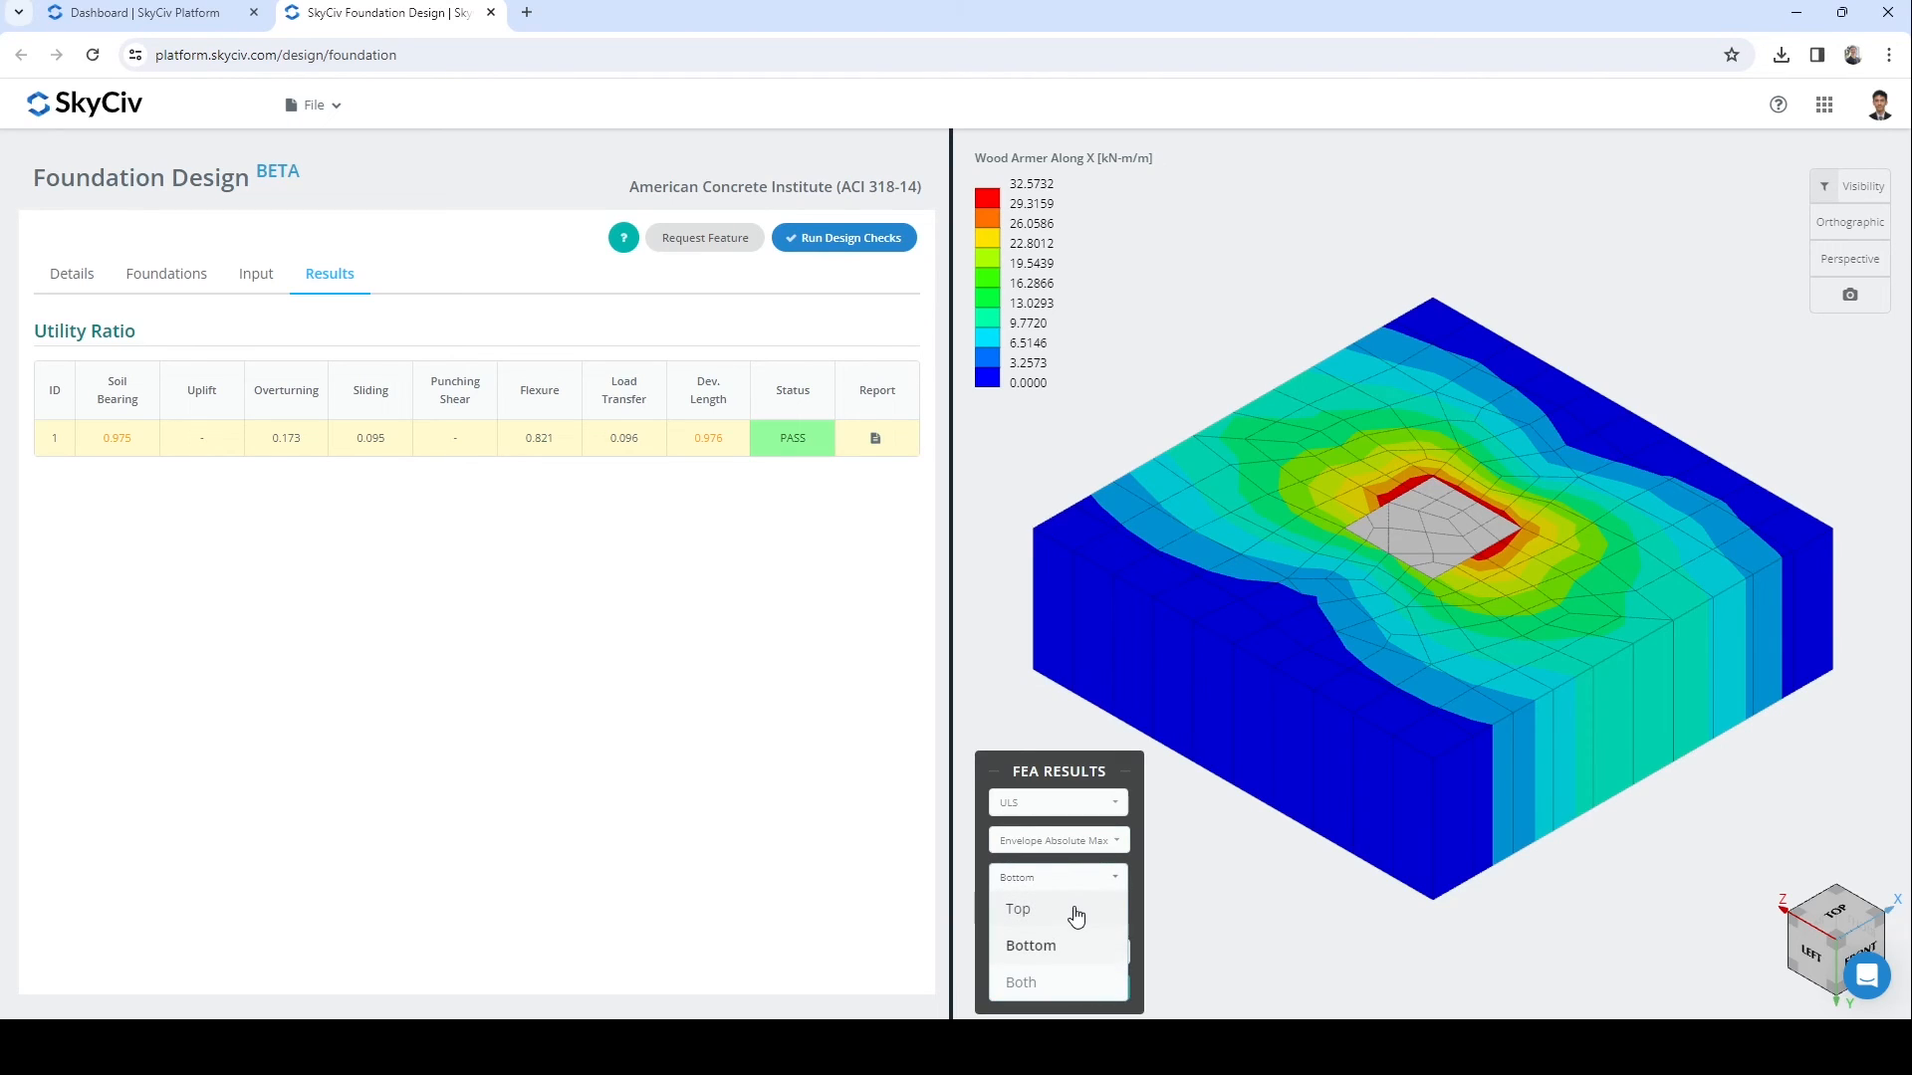
click(1076, 913)
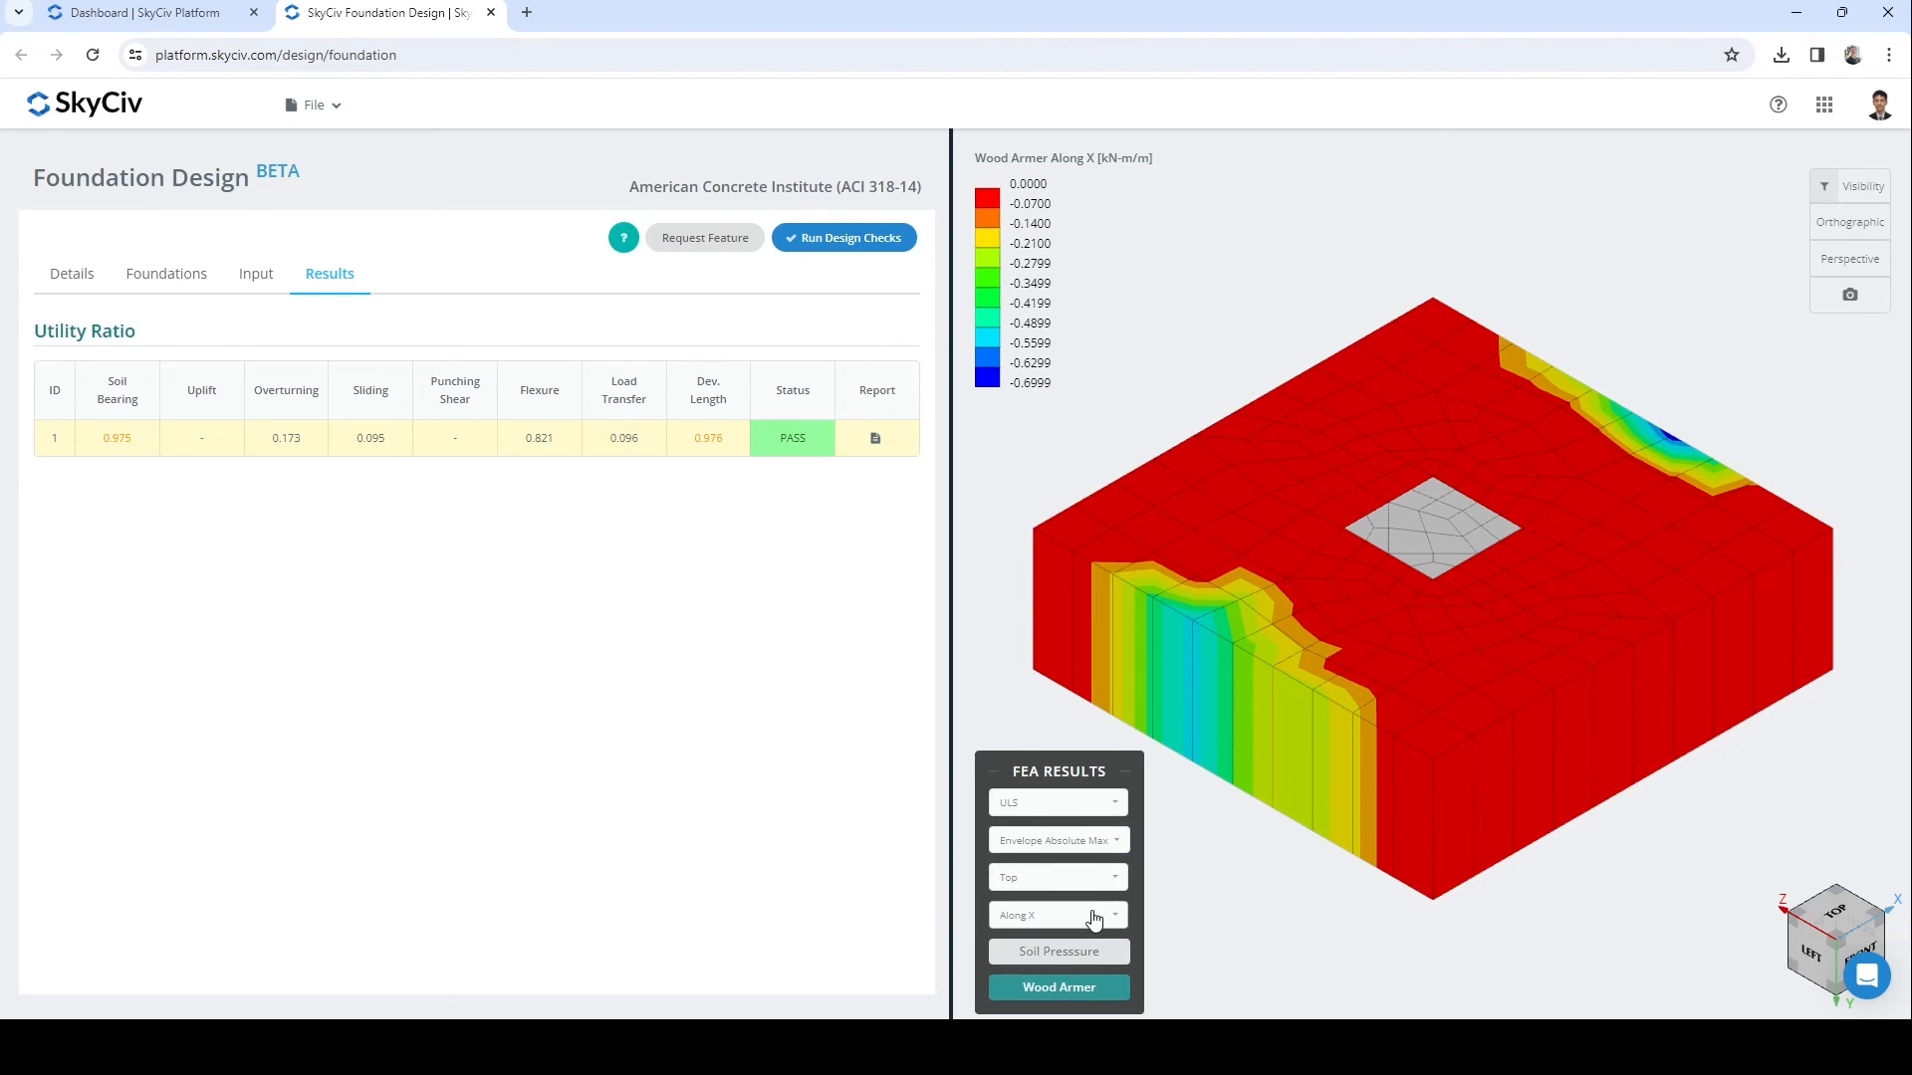
click(1094, 918)
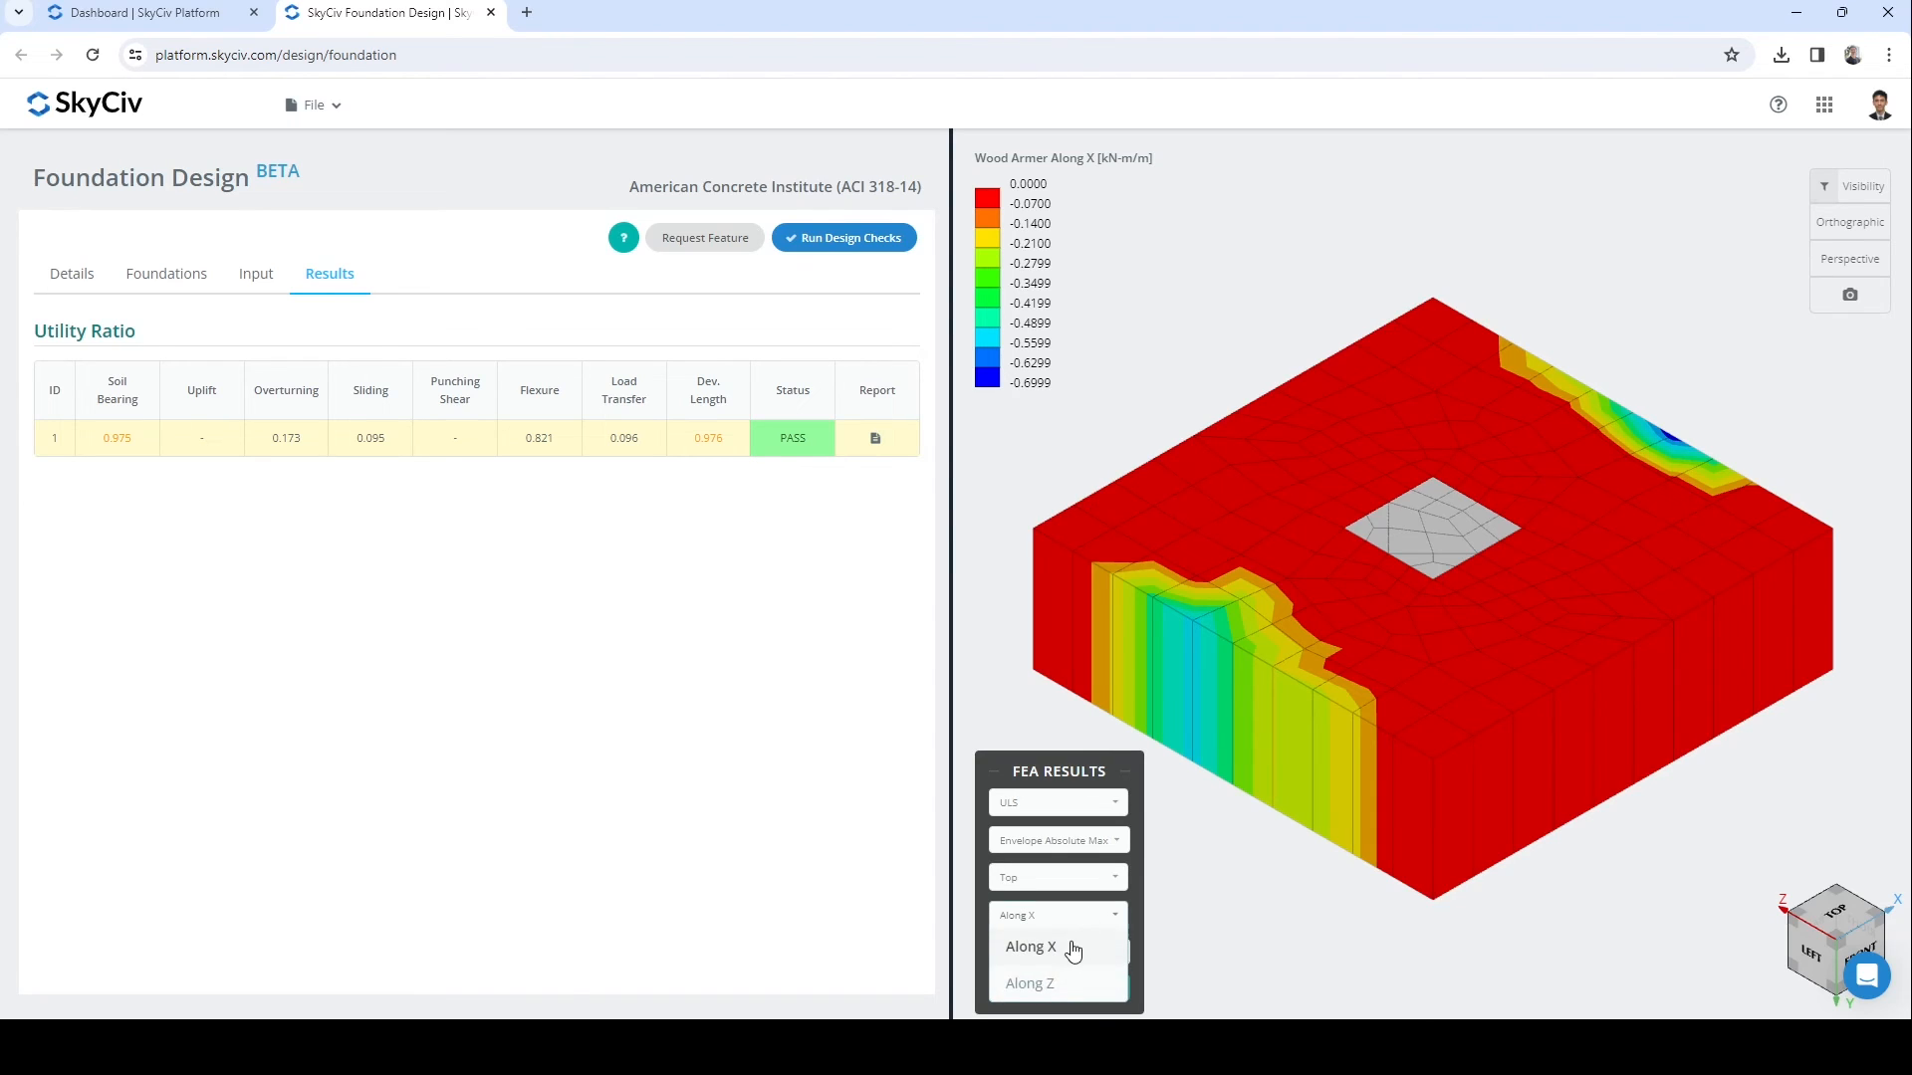
click(1037, 984)
click(1054, 886)
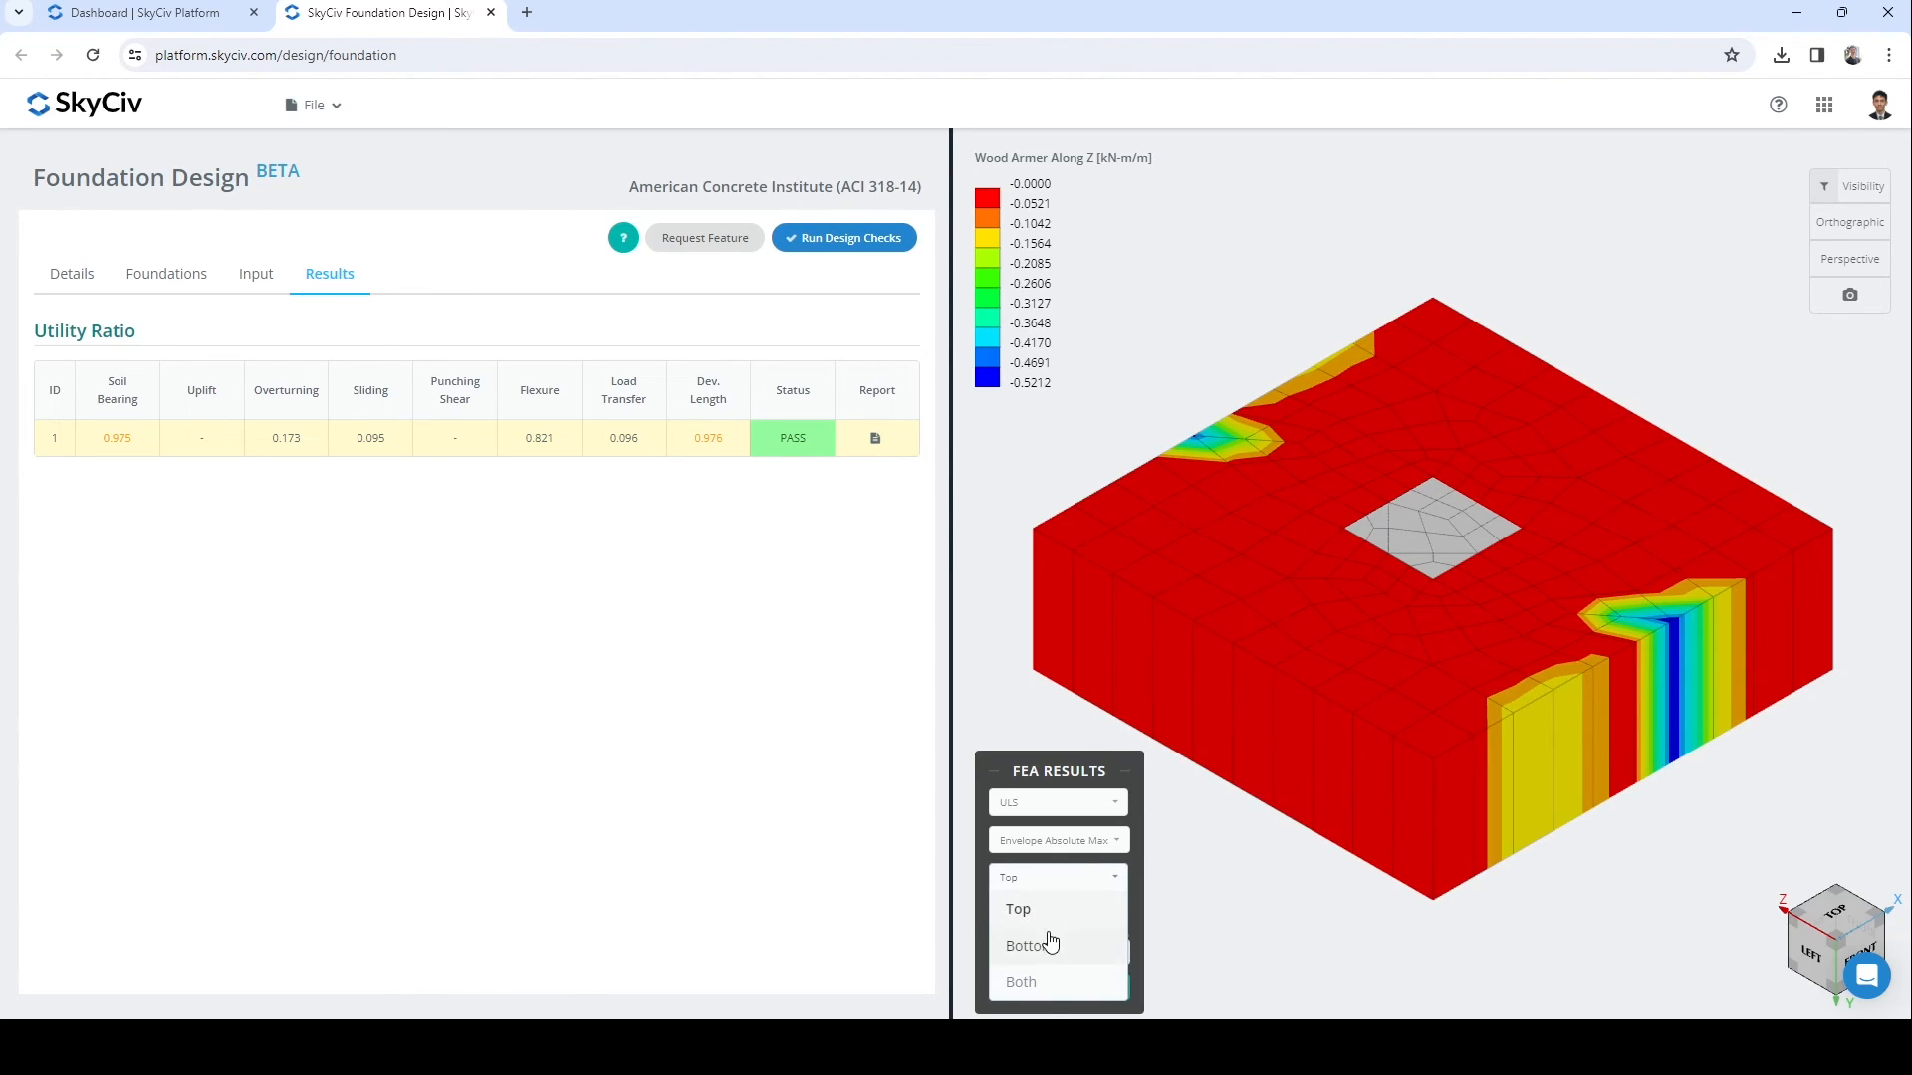
click(1049, 946)
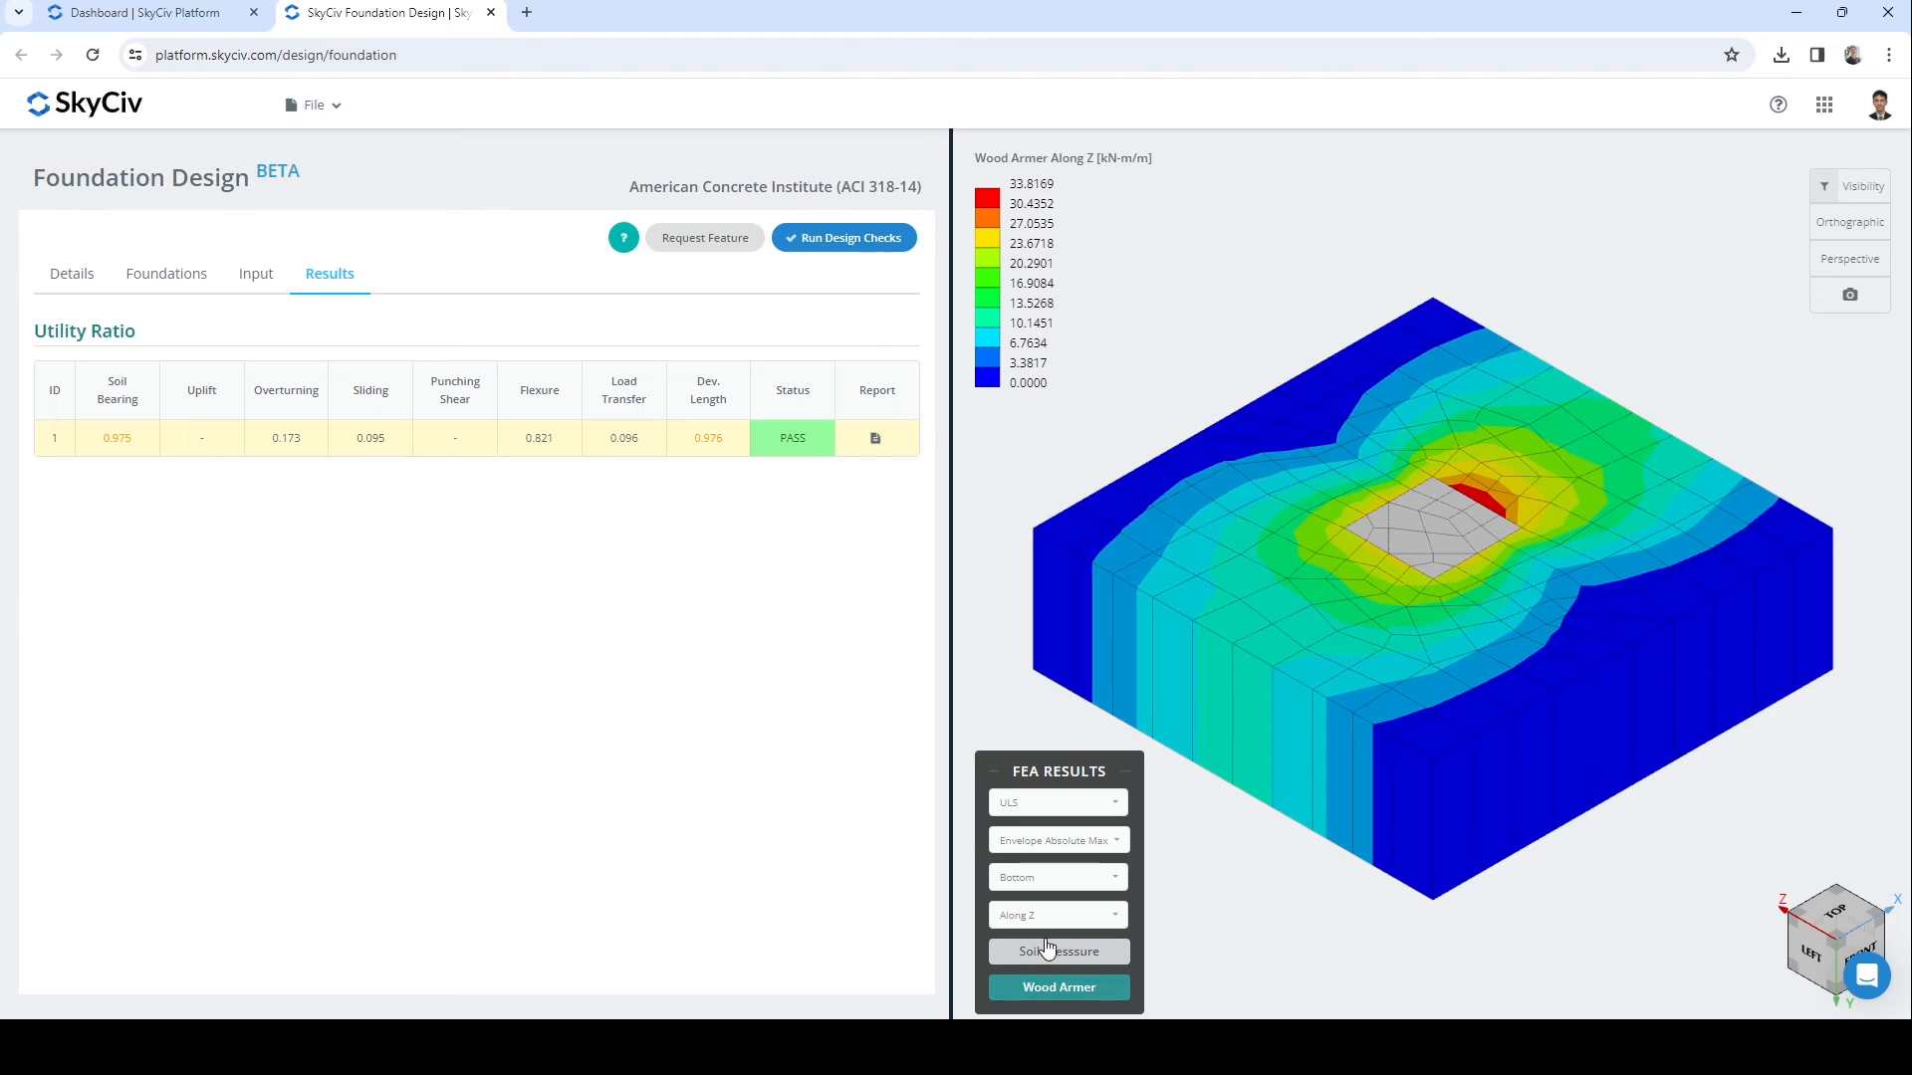
drag(1174, 665, 1342, 672)
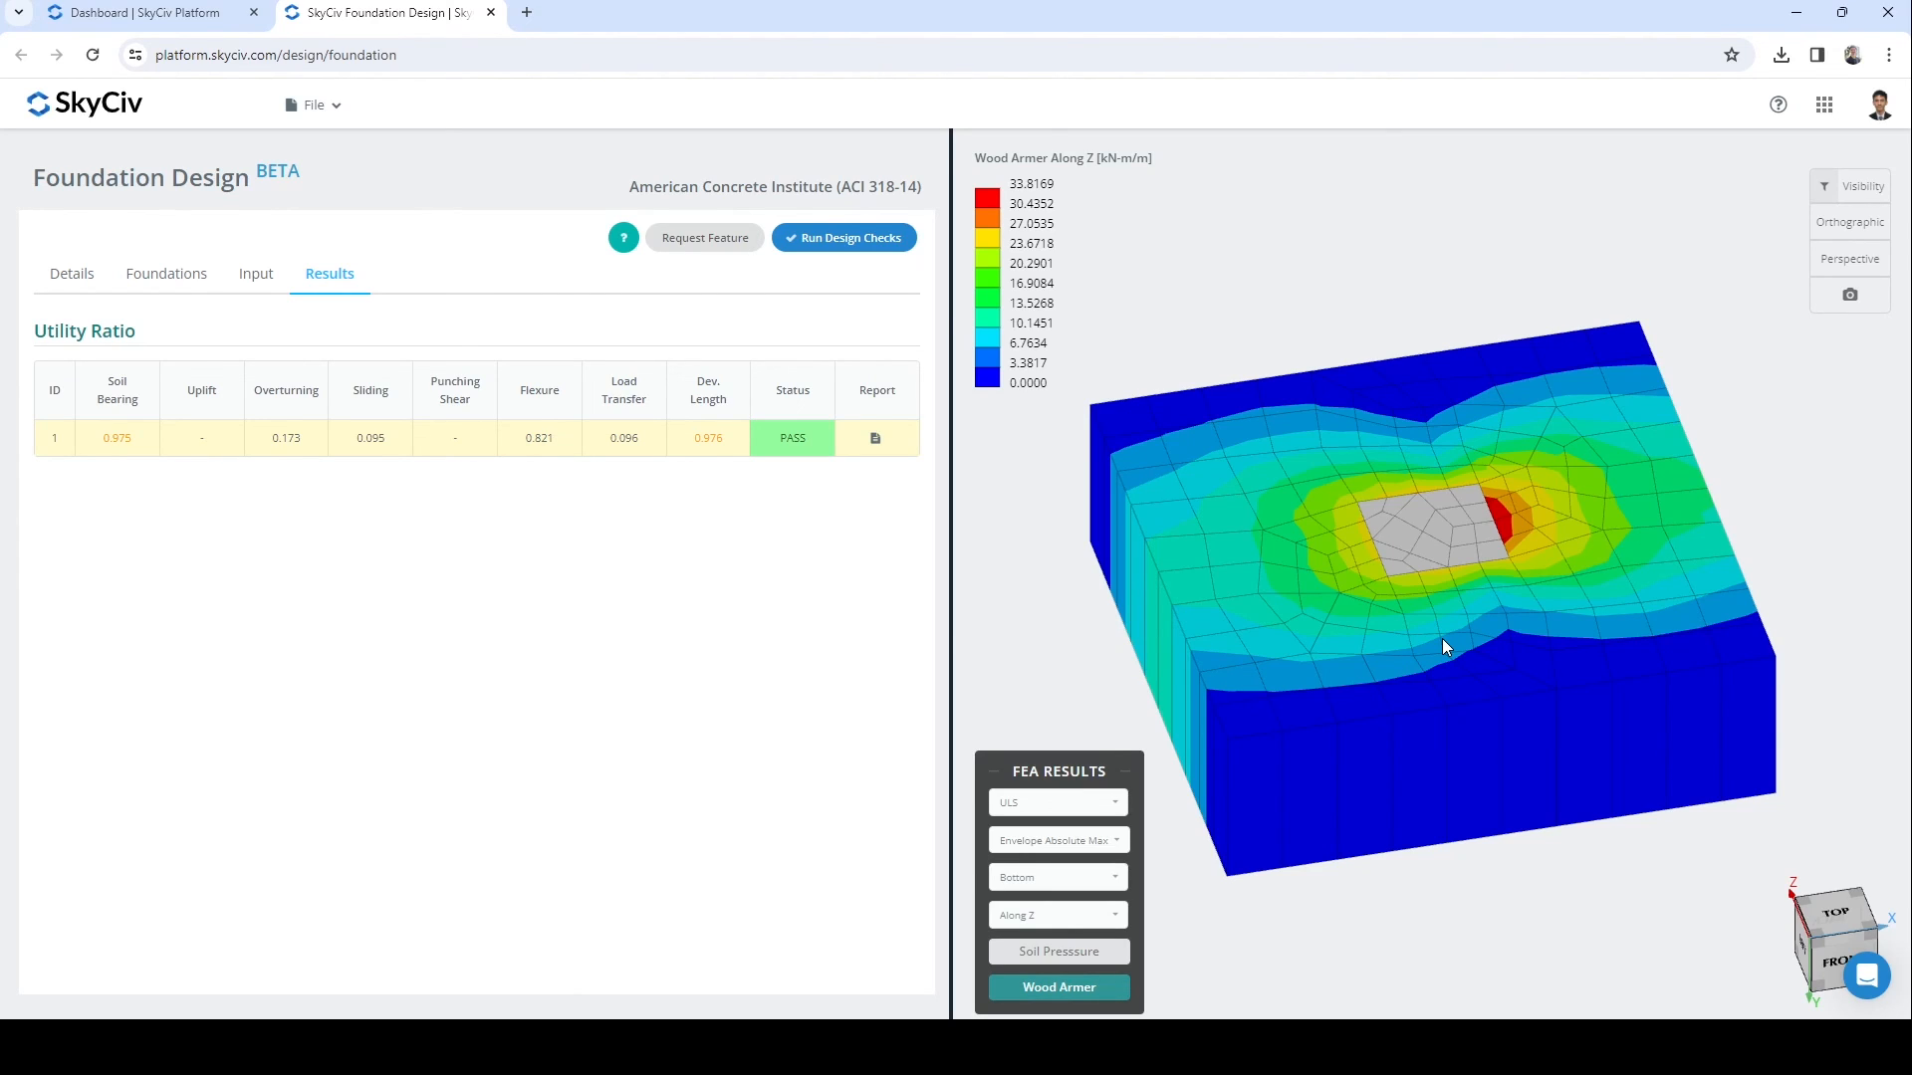
- Open the support chat
click(1864, 978)
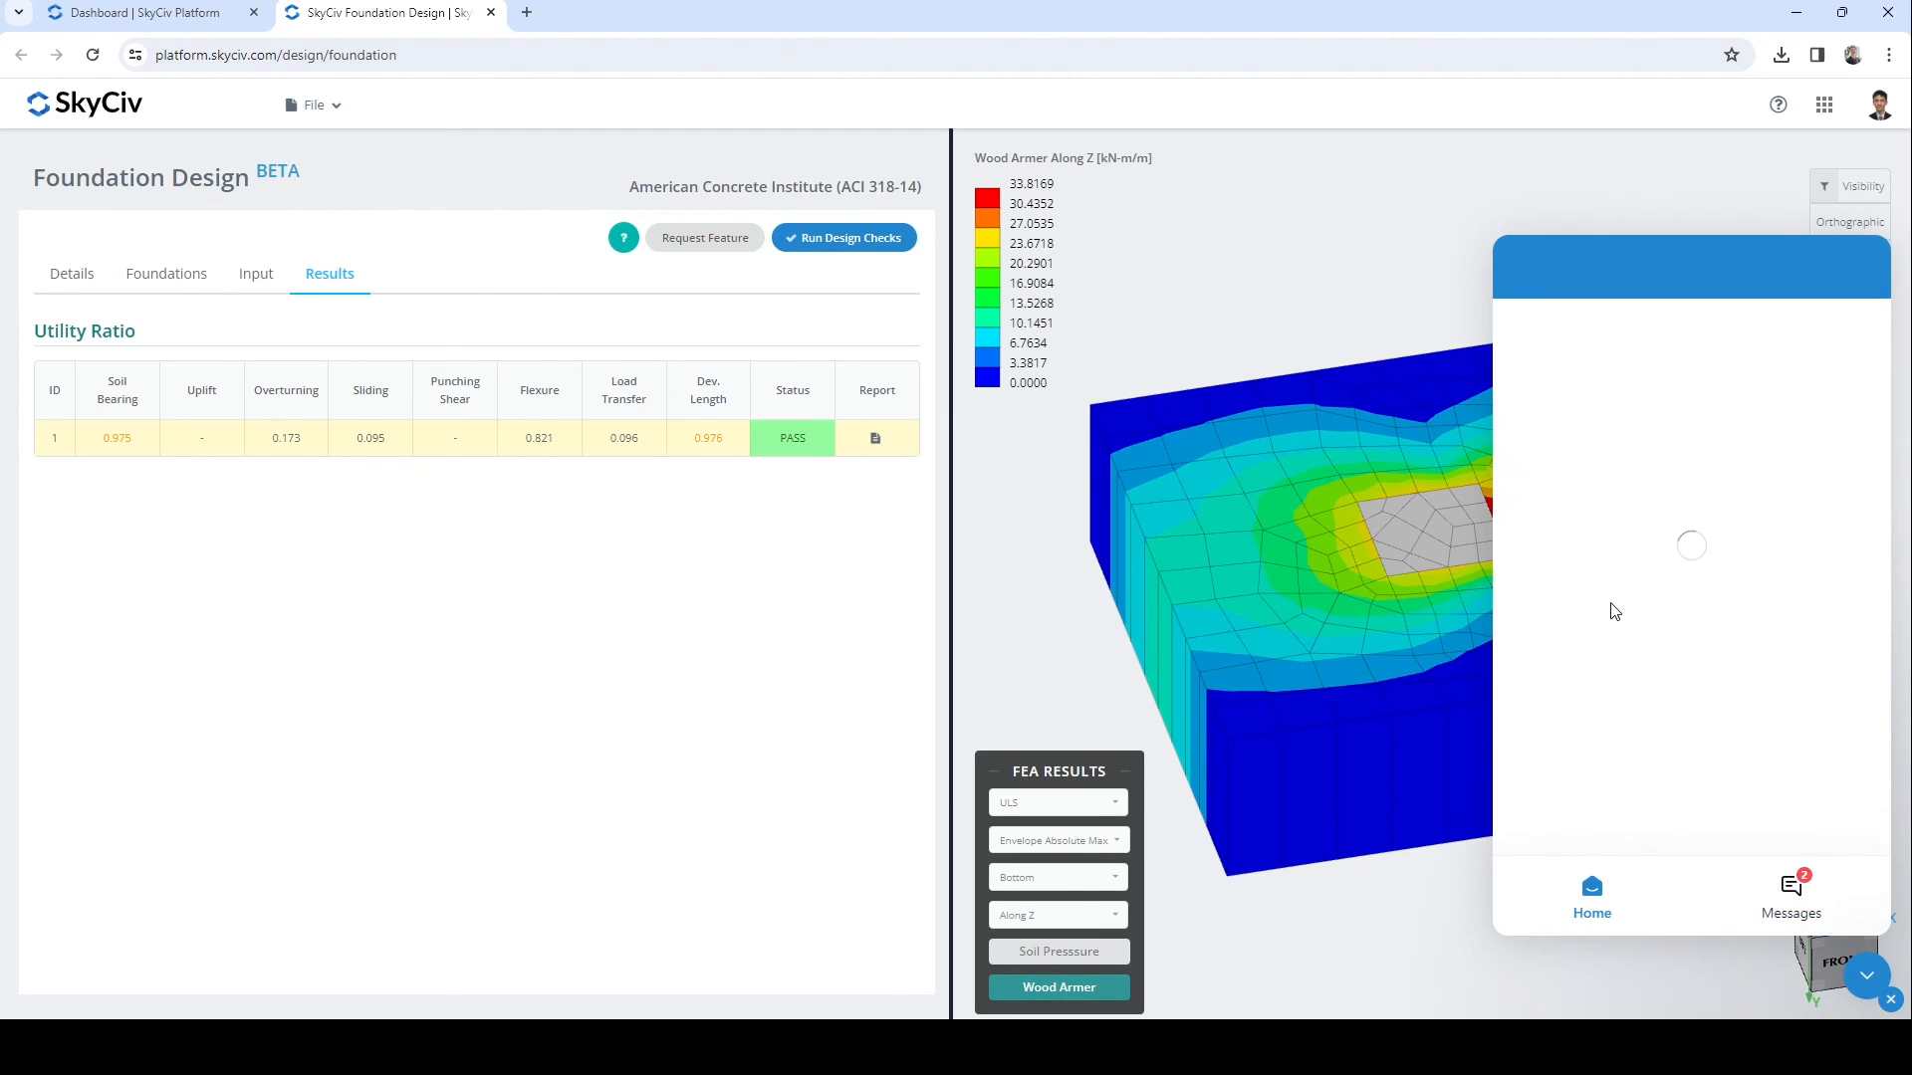